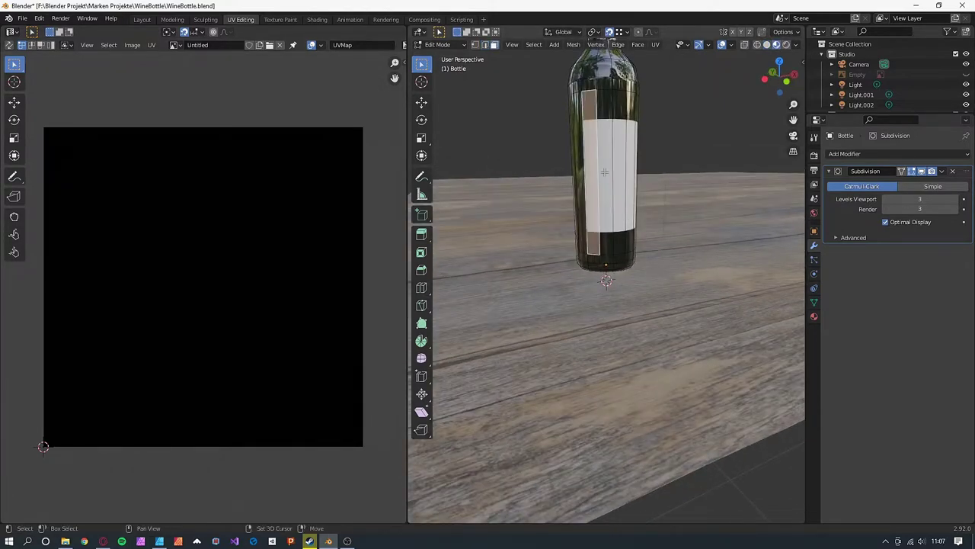
- Unwrap the entire bottle mesh with Smart UV Project
shift+click(604, 172)
drag(647, 176, 681, 174)
shift+click(607, 179)
scroll(639, 190, down, 4)
click(655, 44)
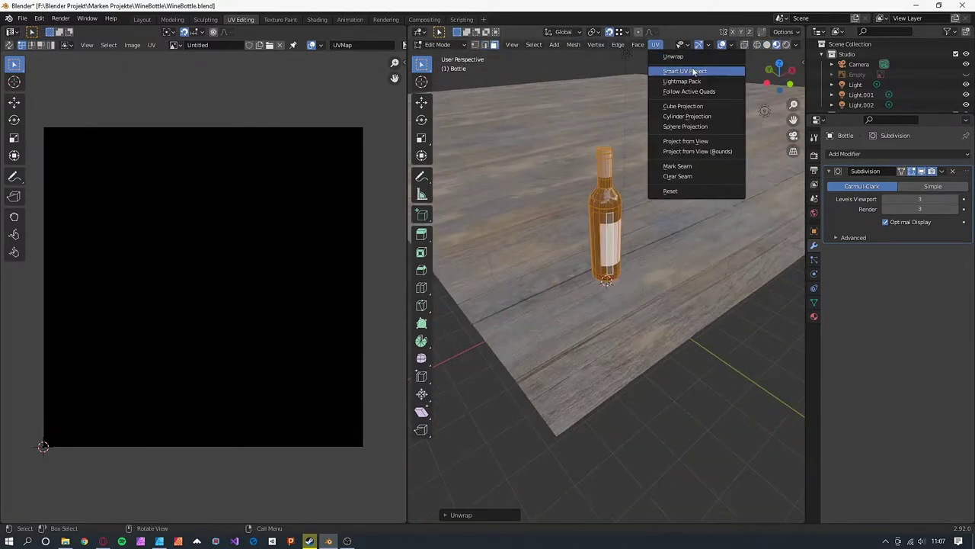
click(686, 69)
click(689, 152)
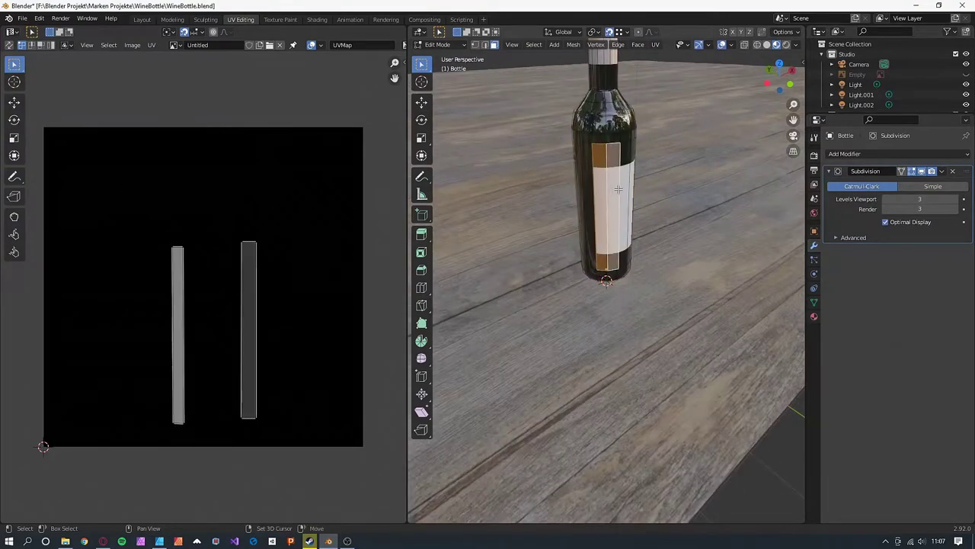
- Select the neighbouring label-area face strips one after another and examine their UV islands
shift+click(605, 185)
shift+click(622, 185)
drag(619, 189, 655, 221)
shift+click(636, 184)
scroll(625, 228, up, 3)
drag(579, 278, 598, 241)
- Hide Plane and Plane.001, activate edge selection and turn off the Subdivision modifier's viewport display
scroll(915, 84, down, 5)
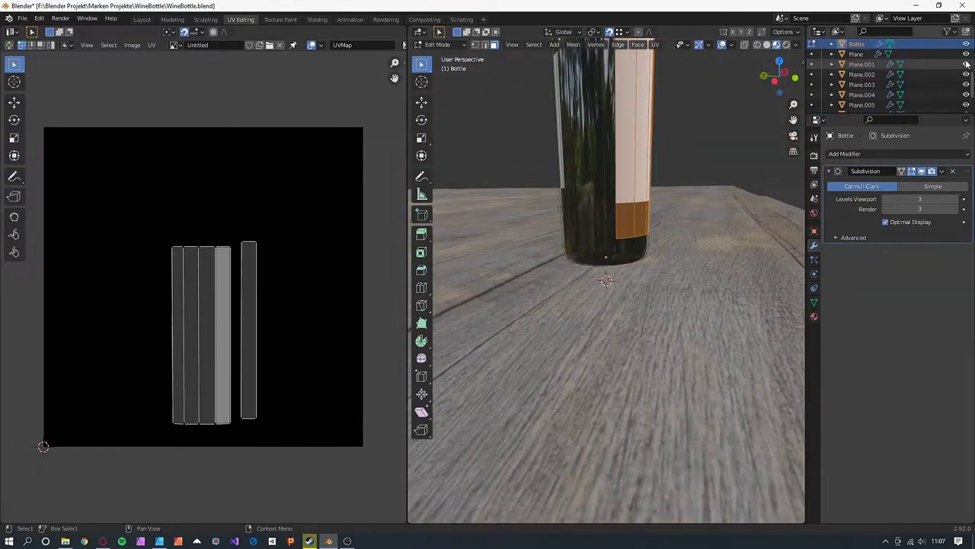
click(966, 65)
drag(708, 206, 679, 142)
scroll(679, 142, up, 3)
click(485, 45)
drag(609, 175, 625, 135)
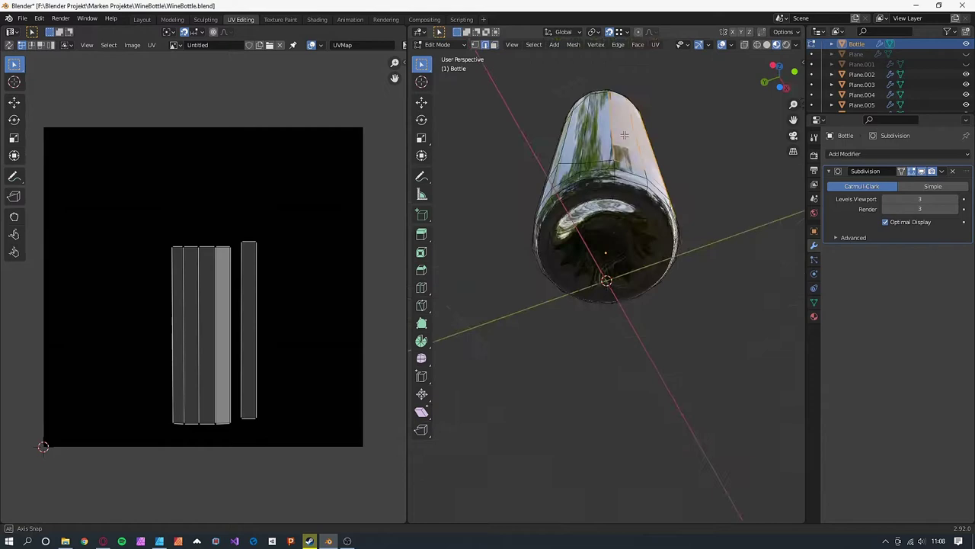
click(922, 172)
click(705, 159)
drag(705, 159, 689, 221)
- Mark the bottle's base and shoulder edge loops and the vertical edge line between them as seams
alt+click(603, 197)
shift+click(589, 176)
scroll(594, 123, down, 3)
scroll(593, 122, down, 3)
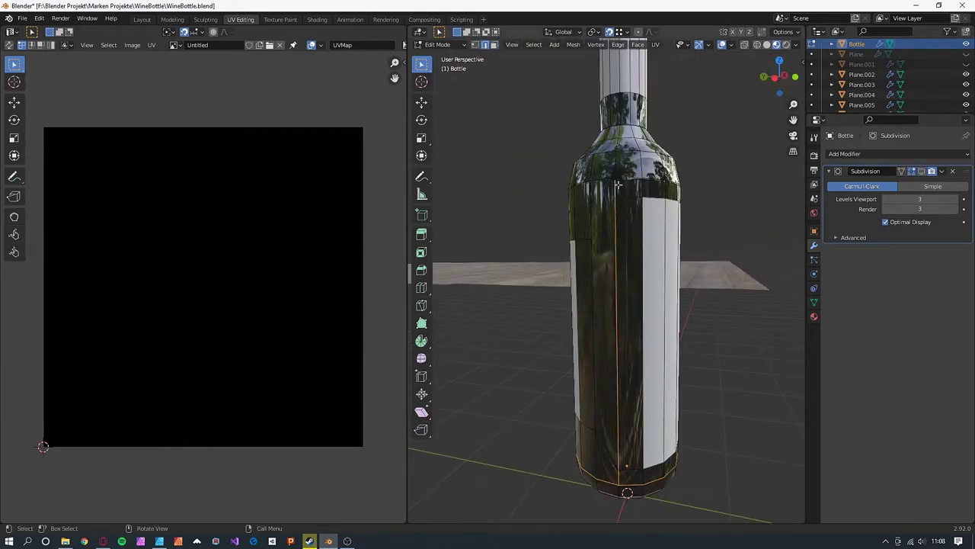
scroll(626, 219, up, 3)
alt+click(626, 219)
scroll(620, 219, down, 5)
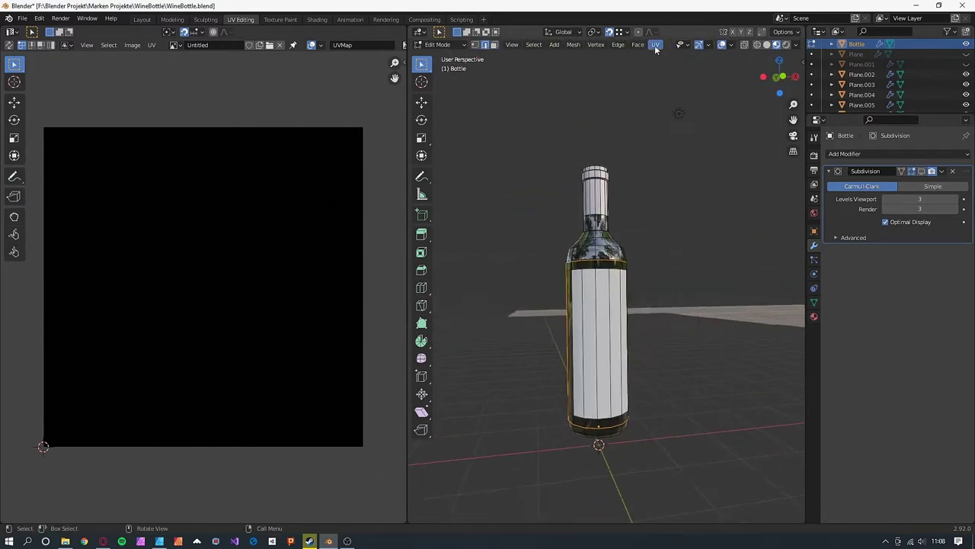
click(618, 44)
click(660, 220)
scroll(660, 220, down, 1)
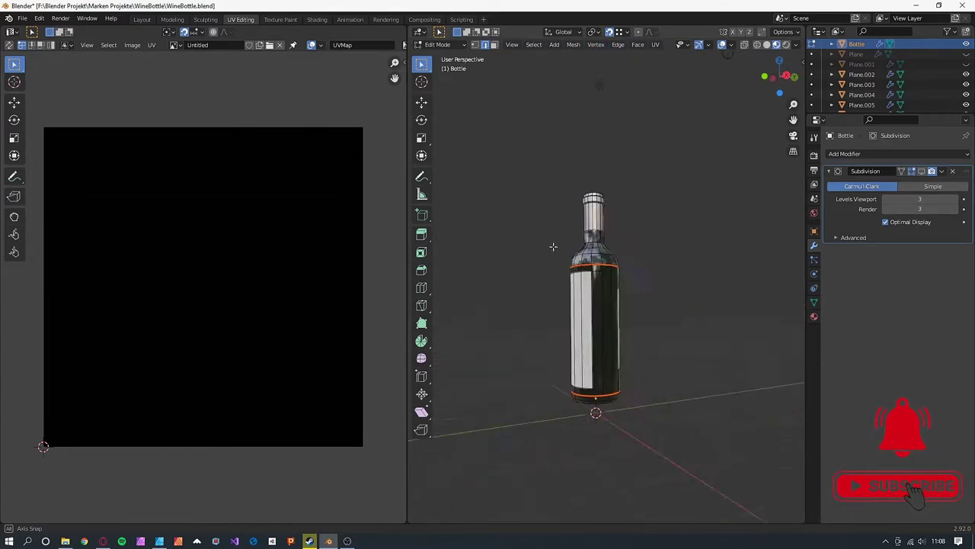
- Unwrap the whole bottle along its marked seams
key(a)
click(655, 44)
click(665, 57)
key(alt+a)
- Mark the vertical edge line on the bottle's opposite side as a seam and unwrap the full mesh again
drag(618, 253, 518, 256)
click(655, 45)
click(618, 44)
click(660, 220)
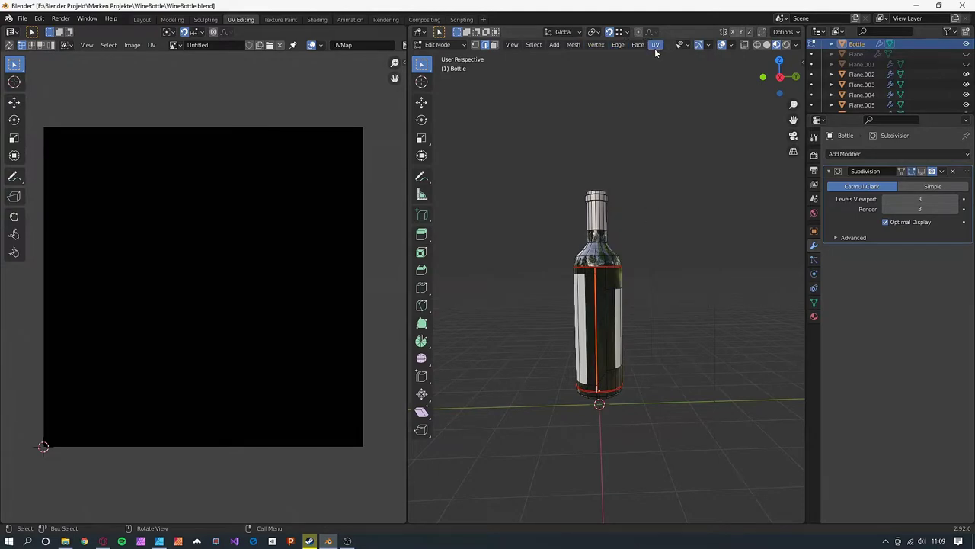
key(a)
click(655, 45)
click(665, 57)
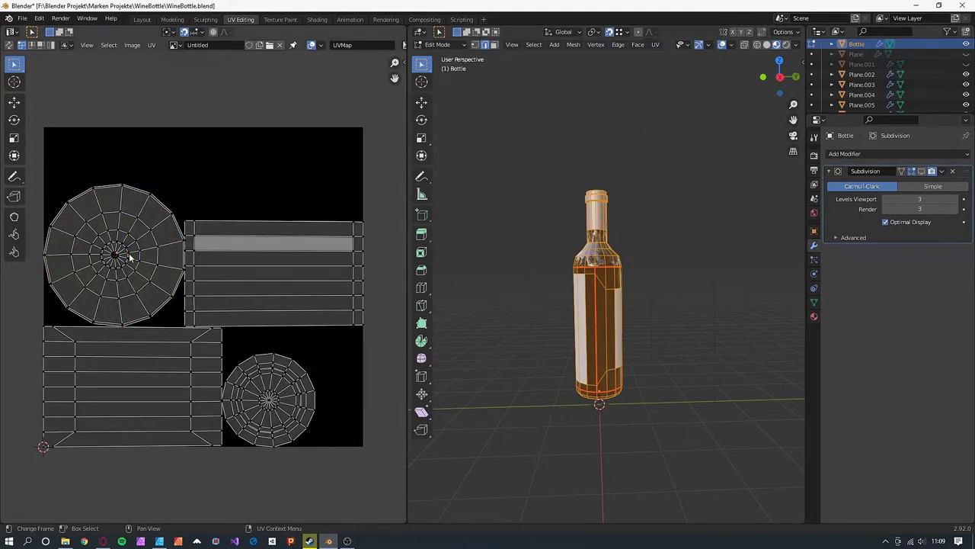
- Shrink the larger circular UV island and move it into the upper-left corner of the UV square
key(l)
key(s)
click(119, 256)
key(g)
click(78, 157)
click(140, 211)
- Shrink the smaller circular UV island and place it beside the other circular island
key(l)
key(s)
click(287, 408)
key(g)
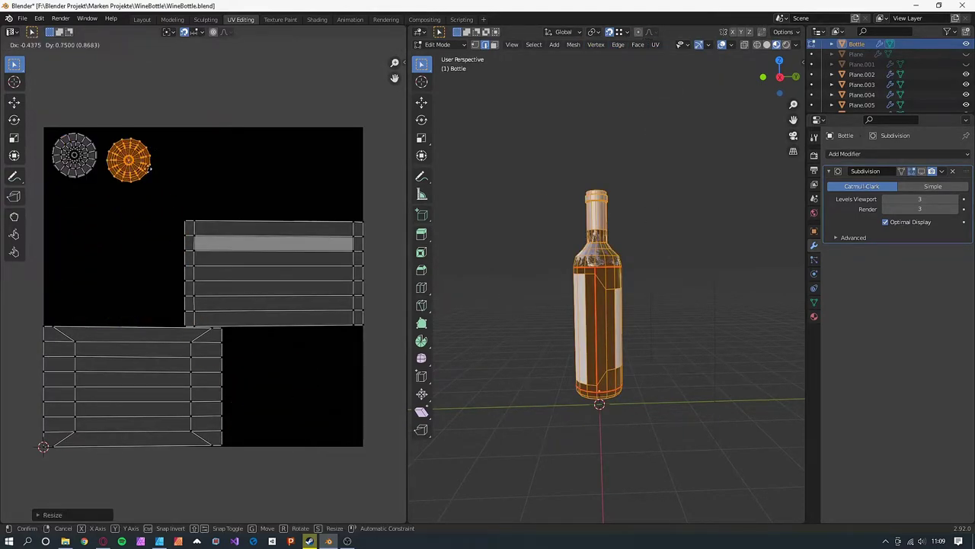
click(149, 167)
key(alt+a)
- Rotate the right-hand body UV island by 90 degrees and place it upright in the right half of the UV square
key(l)
key(g)
click(336, 288)
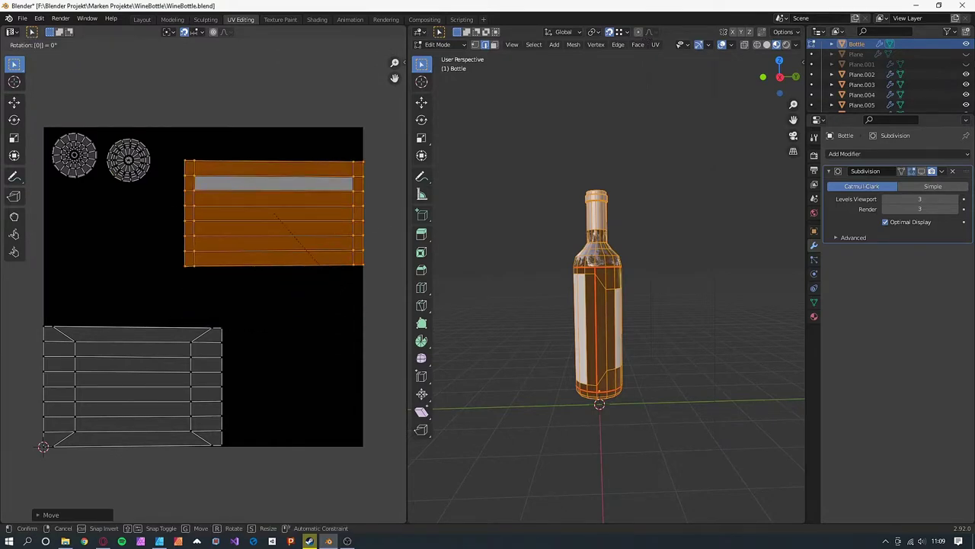
text(90)
key(Return)
key(g)
click(359, 359)
key(alt+a)
- Rotate the remaining body UV island by 90 degrees and move it into the left half of the UV square
text(lr90)
key(Return)
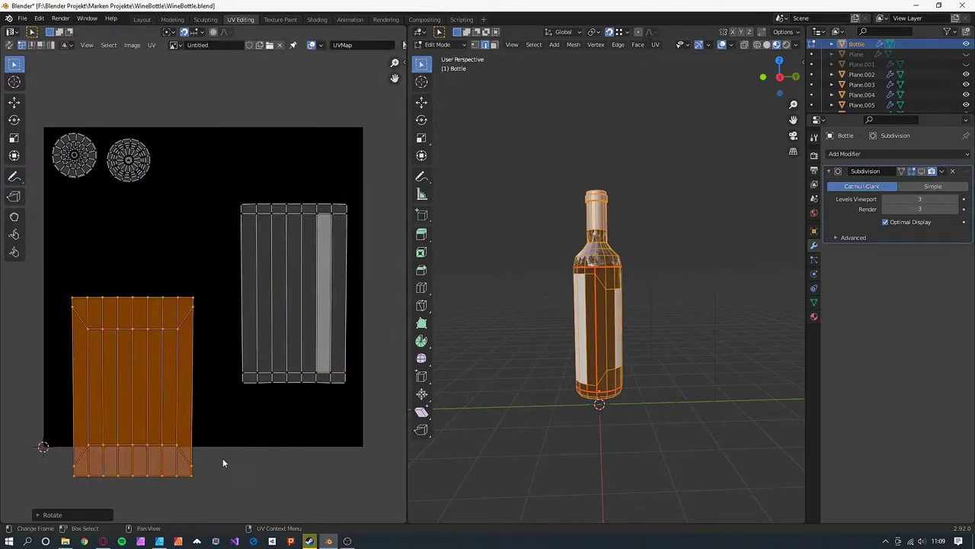
key(g)
click(190, 328)
key(g)
- Scale the right-hand body UV island up slightly and return to the Layout workspace
drag(231, 181, 372, 398)
key(s)
click(364, 435)
click(519, 336)
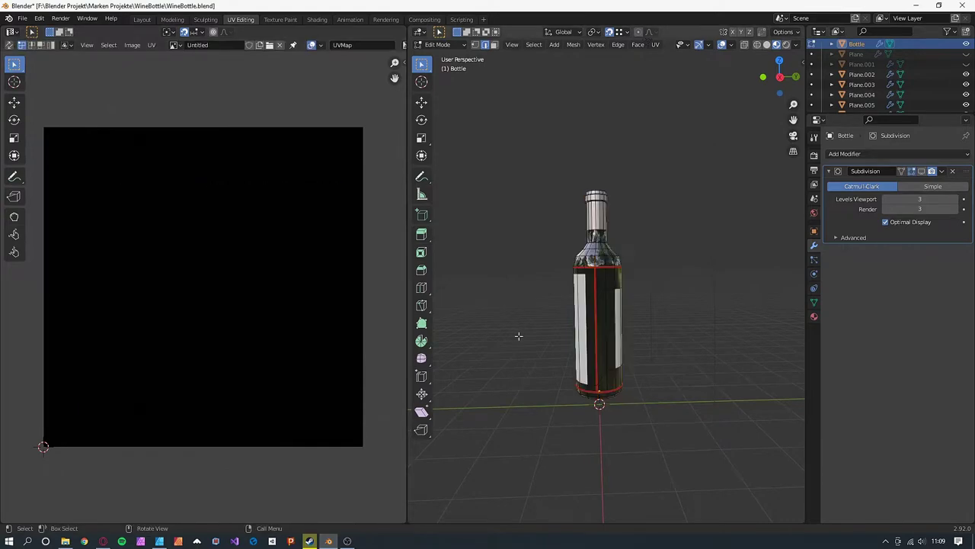
drag(518, 335, 651, 336)
click(142, 20)
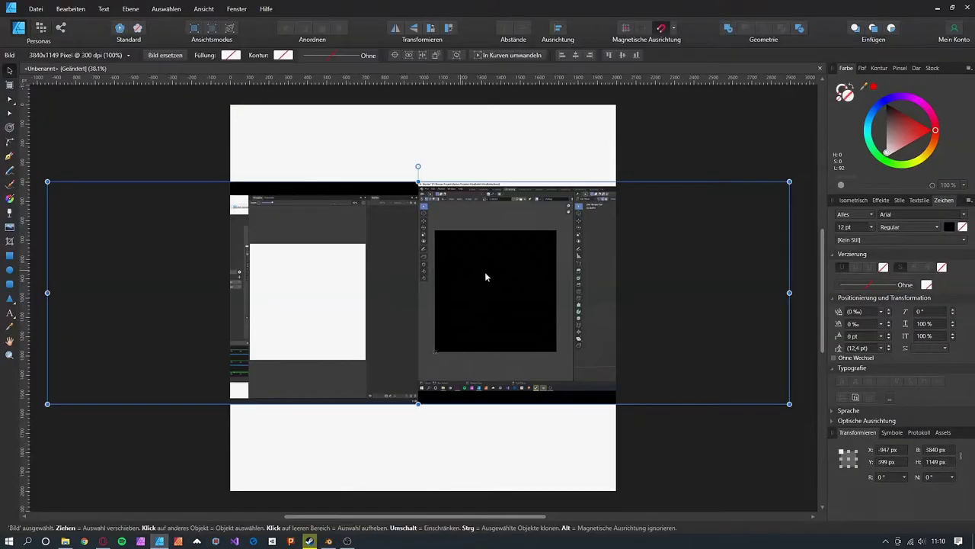
- Scale and move the Blender screenshot until its UV square fits the page
drag(788, 403, 719, 512)
drag(597, 399, 470, 353)
scroll(470, 354, down, 5)
drag(521, 381, 592, 412)
drag(564, 381, 457, 351)
drag(518, 389, 598, 436)
drag(488, 357, 462, 357)
scroll(462, 357, up, 4)
scroll(325, 357, up, 2)
- Draw a tall rectangle on the left half of the page and delete the Blender screenshot
click(10, 255)
drag(343, 165, 458, 426)
scroll(548, 314, down, 3)
click(10, 70)
click(635, 283)
key(Delete)
- Reposition the grey rectangle and place a shorter copy, about 717 × 1042 px, on the right half of the page
drag(486, 314, 463, 281)
drag(481, 338, 512, 379)
key(alt)
drag(467, 204, 578, 202)
click(689, 317)
scroll(689, 317, up, 2)
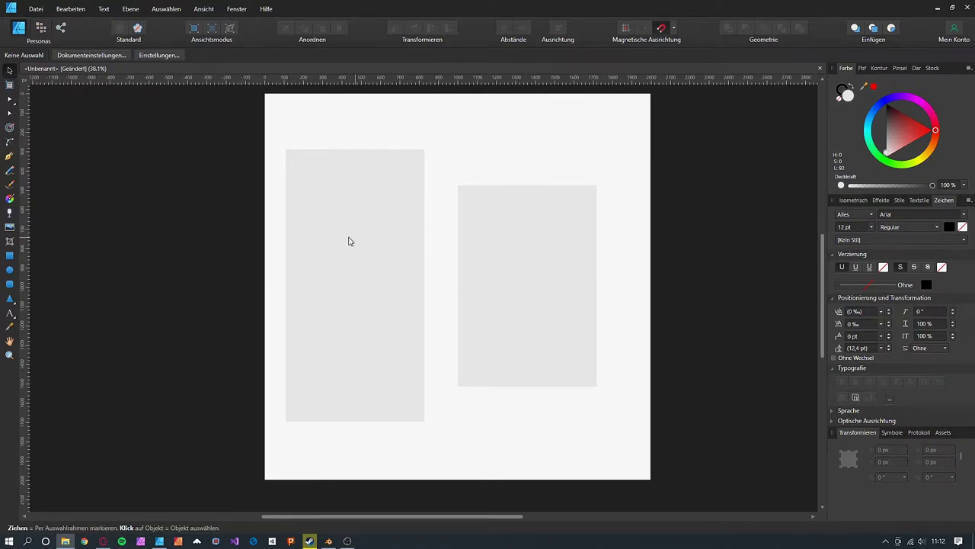
- Move and enlarge the left rectangle to about 922 × 1809 px so that it nearly fills the page's left half
scroll(353, 237, up, 2)
drag(374, 240, 436, 230)
scroll(436, 230, down, 1)
click(427, 246)
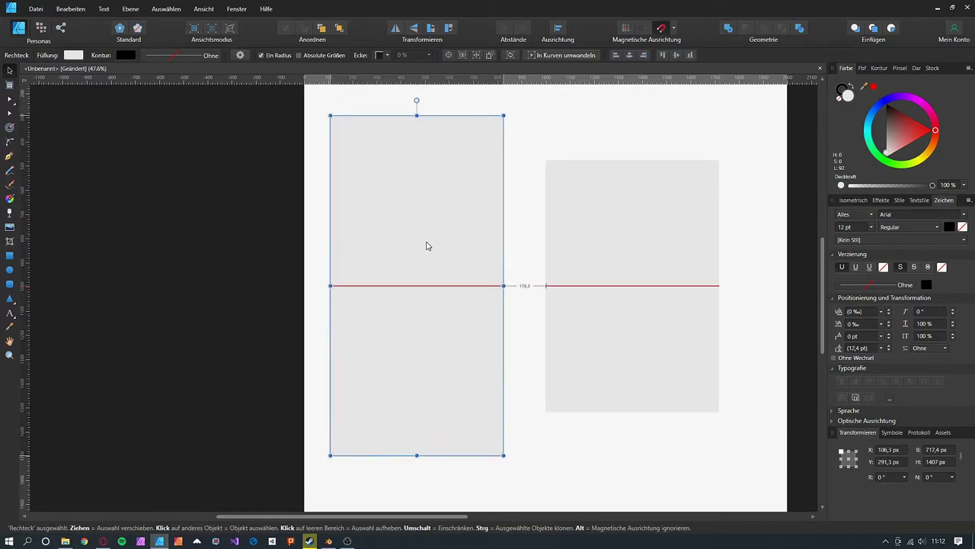
scroll(435, 243, down, 2)
click(558, 30)
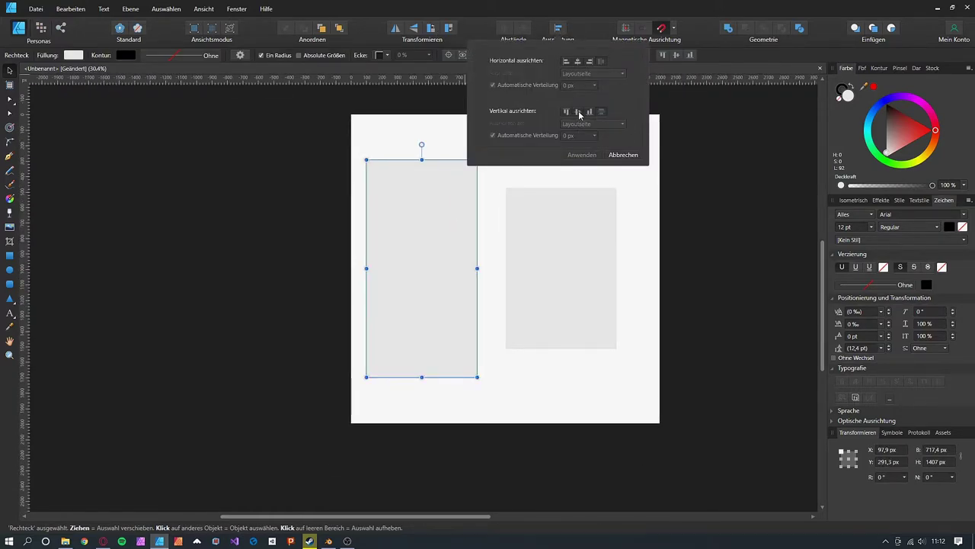
click(532, 233)
drag(478, 379, 489, 396)
drag(462, 320, 471, 320)
drag(498, 394, 506, 407)
- Shift the right rectangle towards the page edge and enlarge it, leaving a narrow gap to the left rectangle
drag(567, 313, 590, 312)
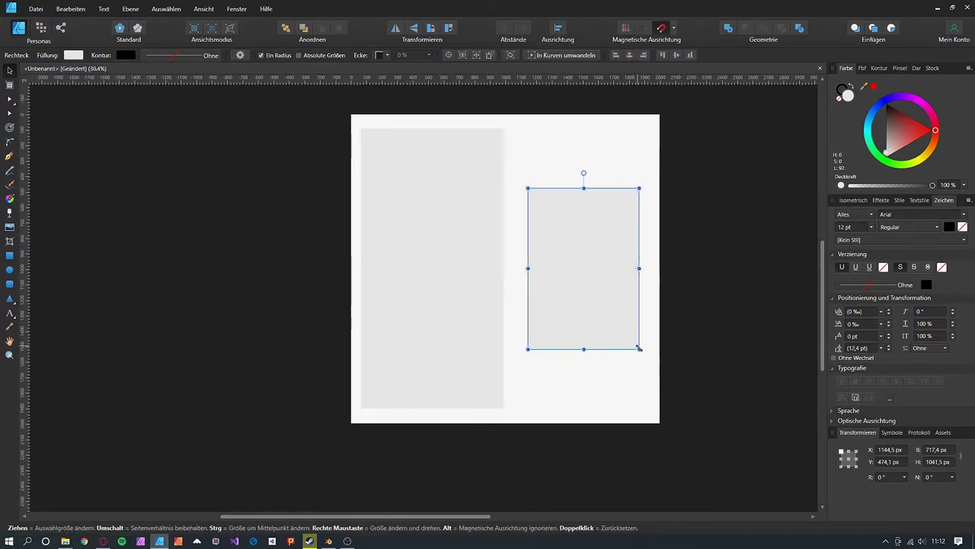
drag(639, 348, 653, 370)
drag(447, 290, 447, 290)
- Add a horizontal guide through the rectangles' common centre and a vertical guide through the centre of each rectangle
drag(447, 78, 444, 275)
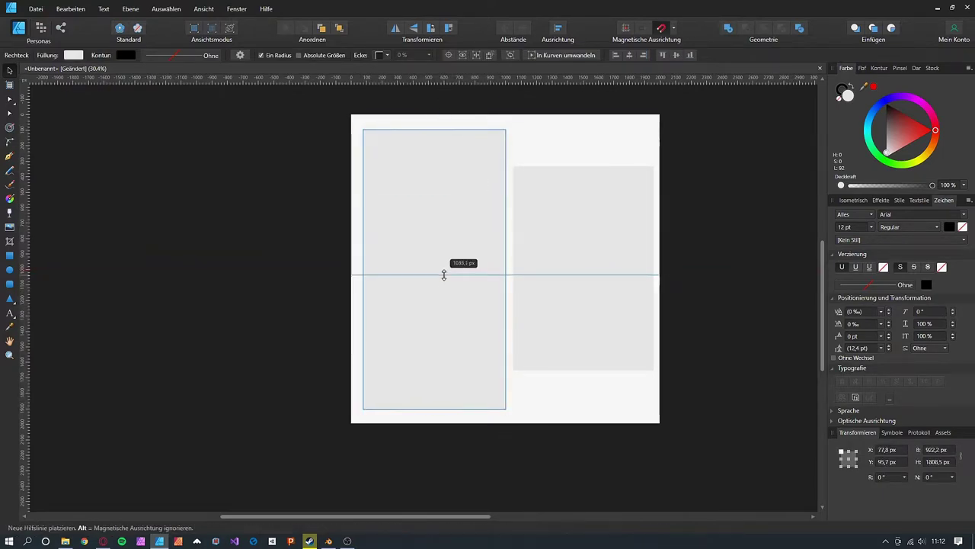
drag(566, 270, 585, 270)
click(718, 258)
key(Up)
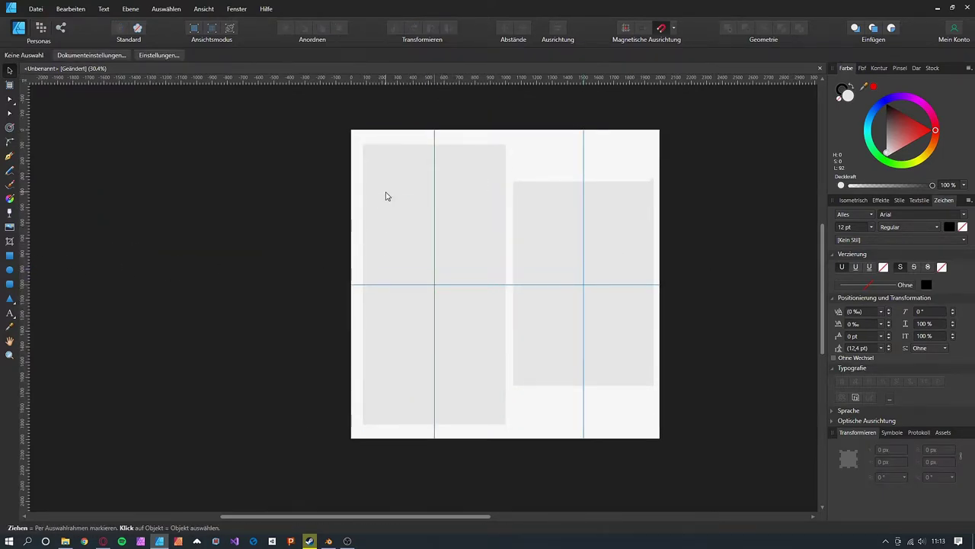
key(Left)
key(Left)
key(Up)
key(Down)
key(Right)
key(Right)
key(Up)
- Draw a spacer rectangle about 301 × 97 px in the left rectangle's upper-left corner and fill it with magenta
scroll(430, 211, up, 2)
key(m)
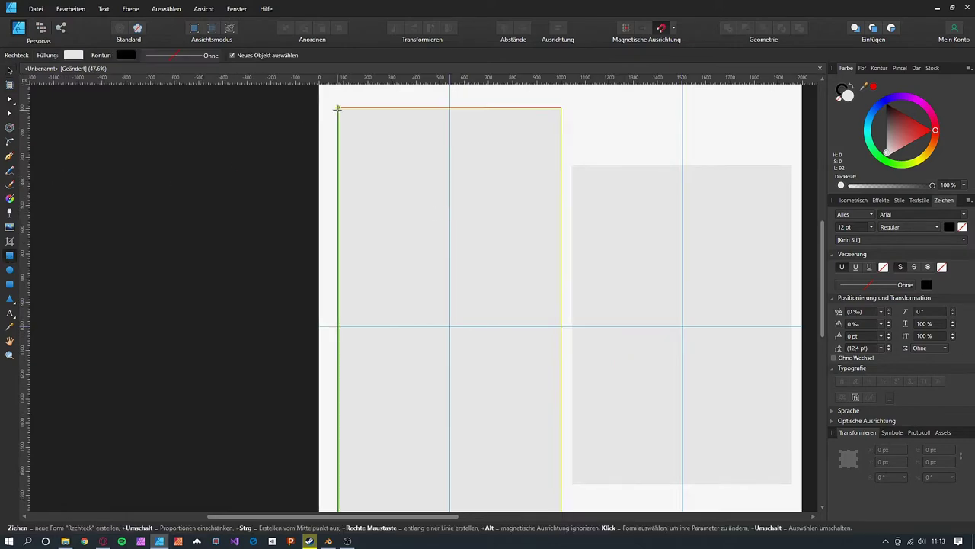
drag(338, 107, 410, 130)
click(915, 102)
key(v)
- Place horizontal guides one spacer height below the left rectangle's top edge and above the right rectangle's bottom edge
drag(409, 79, 409, 130)
drag(392, 105, 392, 423)
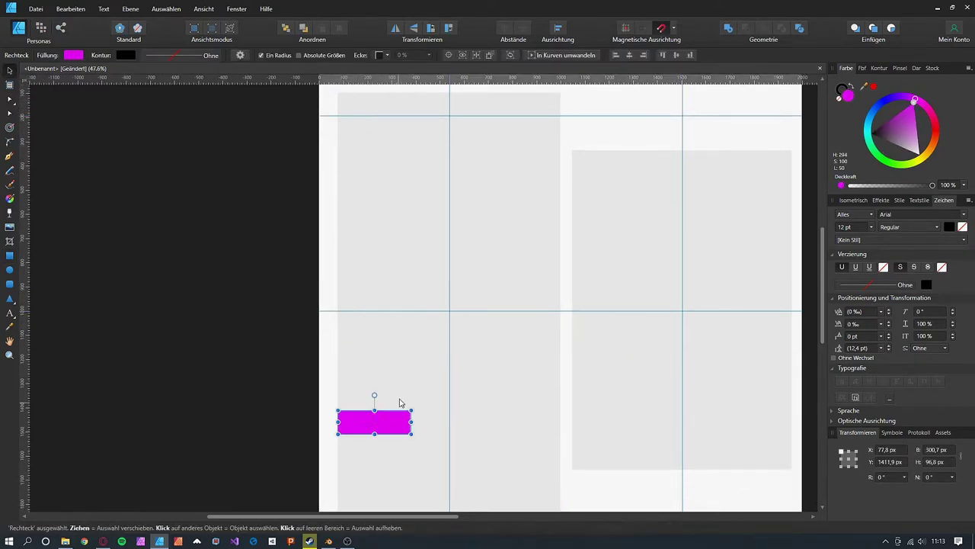
scroll(396, 381, down, 5)
drag(388, 347, 619, 412)
scroll(387, 338, up, 2)
drag(626, 78, 625, 399)
- Move the magenta spacer to the right rectangle's top edge and place a horizontal guide along its lower edge
drag(602, 412, 598, 116)
drag(586, 79, 583, 128)
- Rotate the magenta spacer by -90° and use it to place vertical guides inset from both sides of the right rectangle
scroll(289, 233, down, 2)
scroll(305, 233, up, 2)
drag(493, 204, 478, 270)
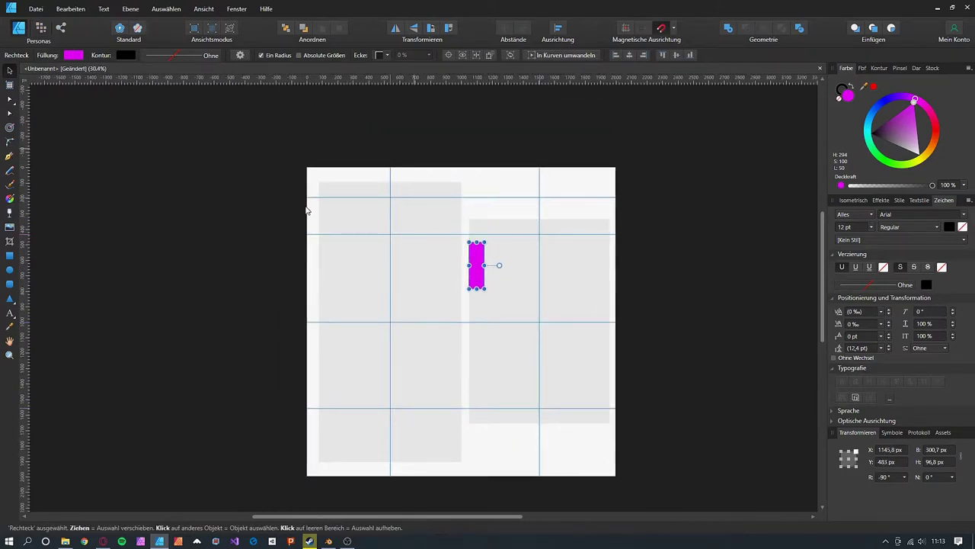
drag(26, 244, 484, 271)
drag(478, 276, 602, 275)
mouse_move(26, 270)
mouse_down()
mouse_move(594, 275)
mouse_move(319, 281)
mouse_move(454, 279)
mouse_move(552, 200)
mouse_up()
mouse_move(579, 205)
mouse_down()
mouse_move(556, 183)
mouse_move(585, 204)
mouse_up()
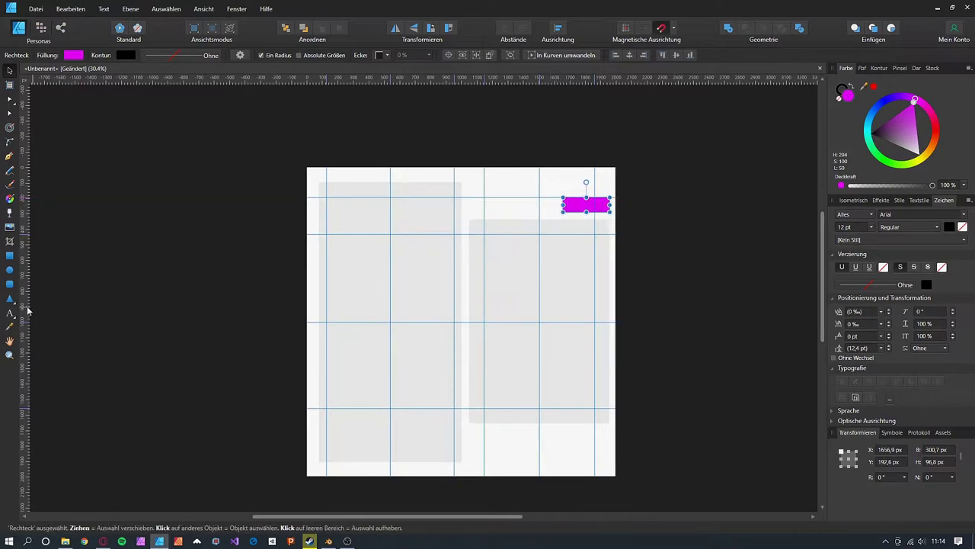
- Draw a 100 × 100 px magenta square above the right rectangle and reposition it against the vertical guides
click(9, 256)
drag(484, 178, 501, 198)
key(Return)
key(v)
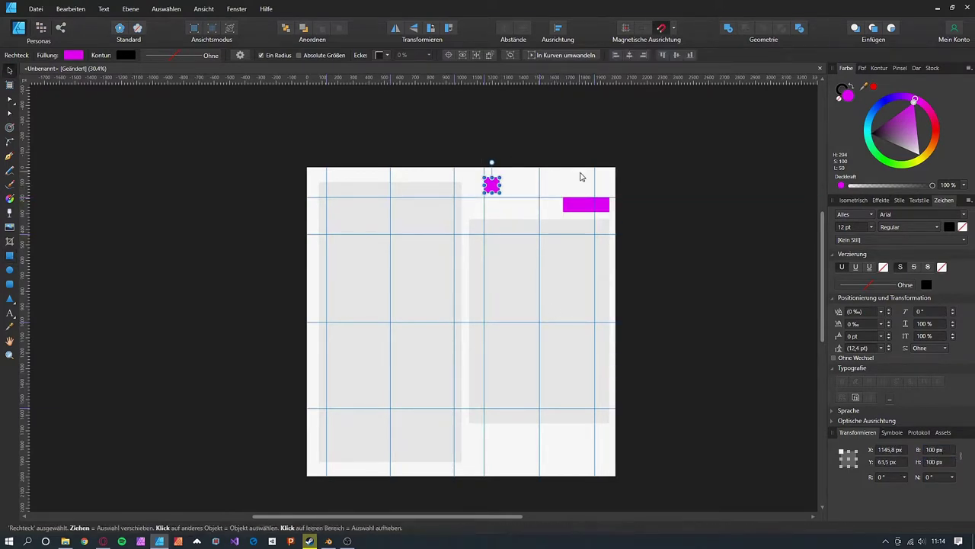
scroll(579, 174, up, 3)
drag(413, 197, 413, 188)
drag(413, 187, 443, 187)
drag(510, 192, 498, 192)
click(704, 183)
scroll(704, 184, down, 3)
drag(738, 276, 706, 262)
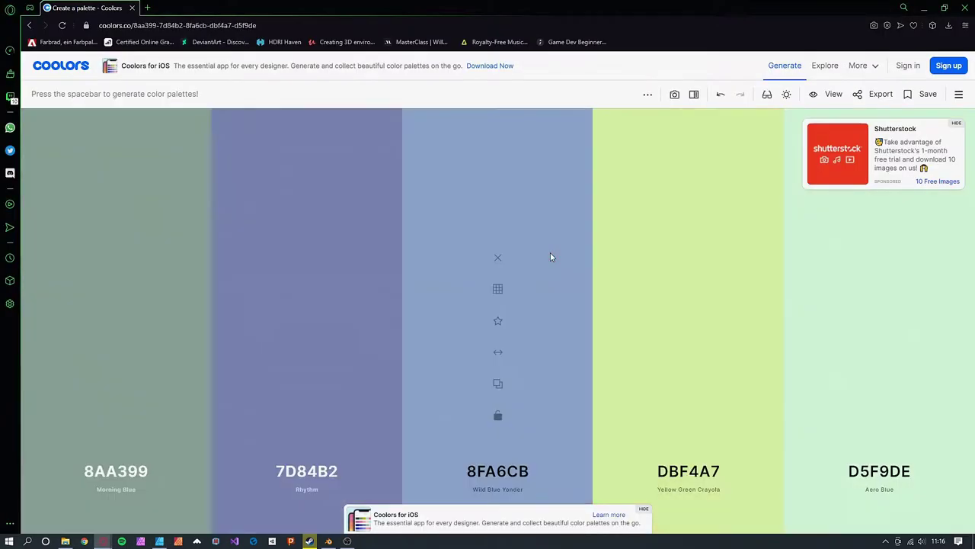
- In Coolors, generate new palettes and lock the Light Pink F4ACB7 and Byzantium 832161 colours
key(space)
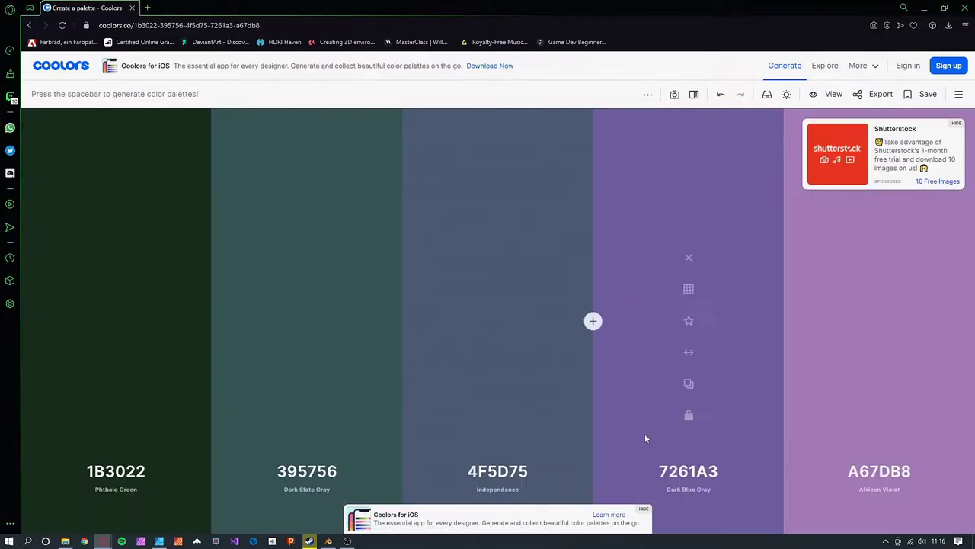
key(space)
key(space)
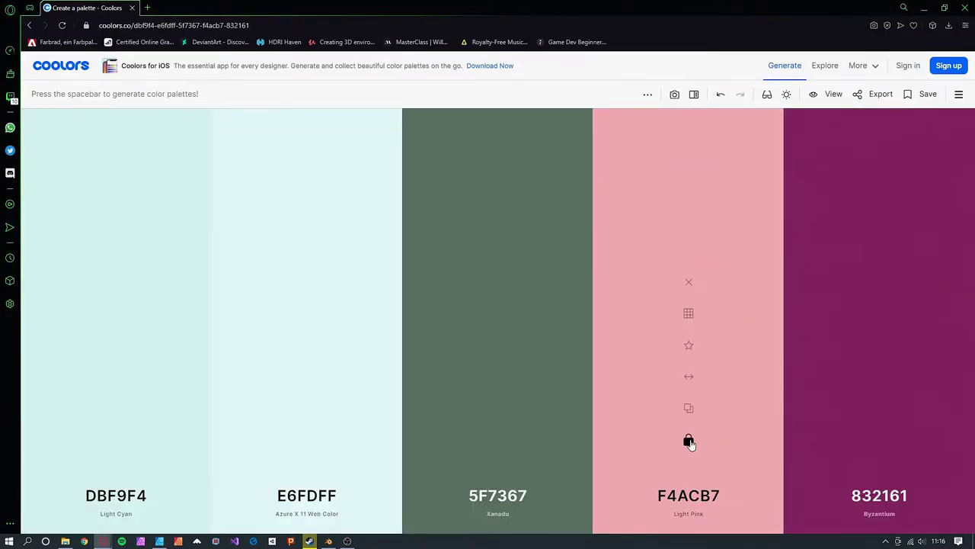
key(space)
- Lock the Ivory FBFFF1 colour and regenerate the remaining unlocked palette colours
click(116, 440)
key(space)
key(space)
key(space)
key(space)
key(space)
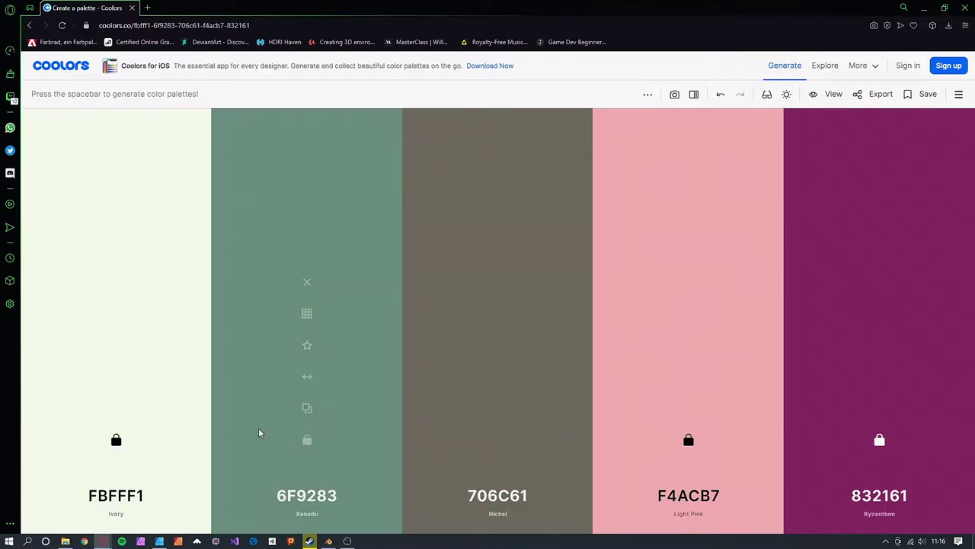
- Generate further variations of the second and third palette colours while keeping the locked ones
key(space)
key(space)
key(space)
key(space)
key(space)
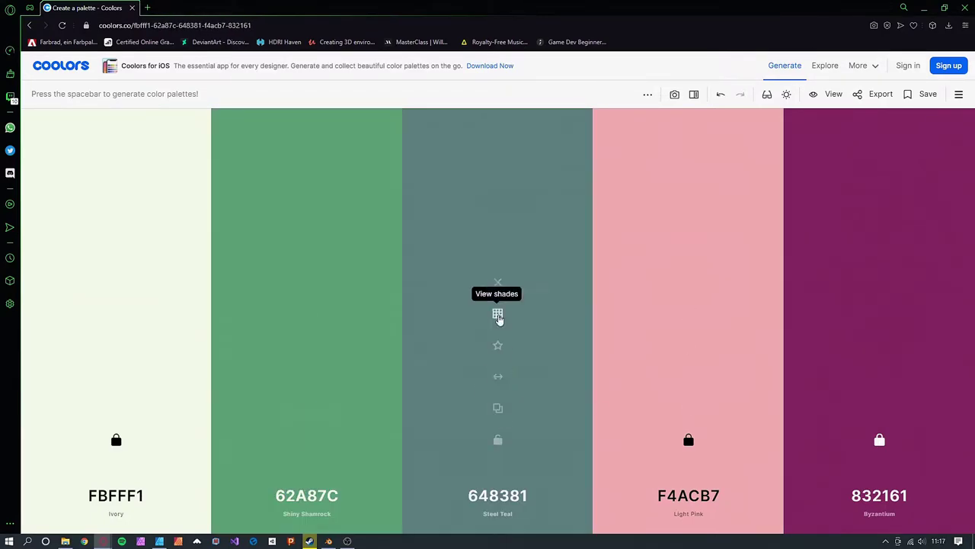
- Adjust the third palette colour to the near-black navy 090C1B with HSL values and lock it
click(498, 495)
drag(500, 439, 435, 440)
click(431, 468)
click(437, 402)
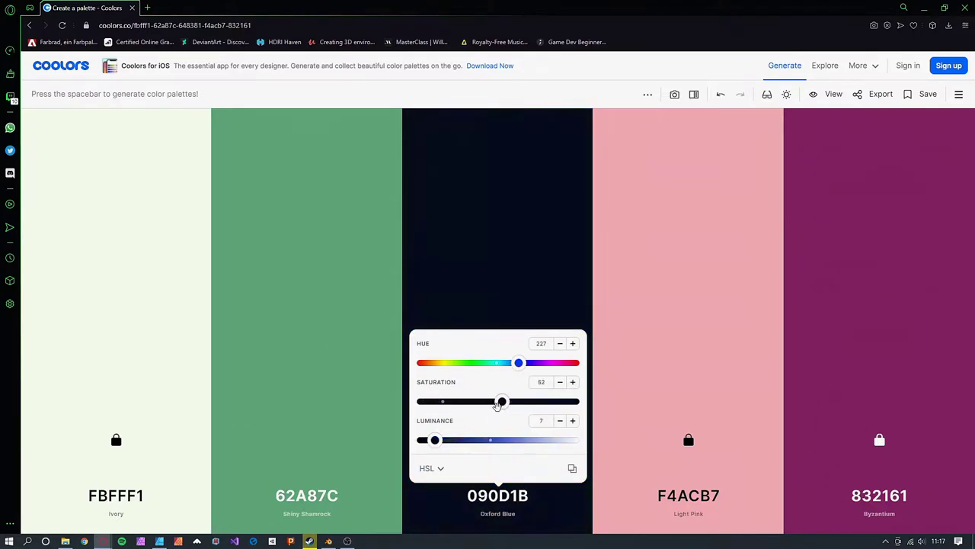
click(338, 435)
- Keep regenerating the one unlocked palette colour between Ivory and the near-black navy
key(space)
key(space)
key(space)
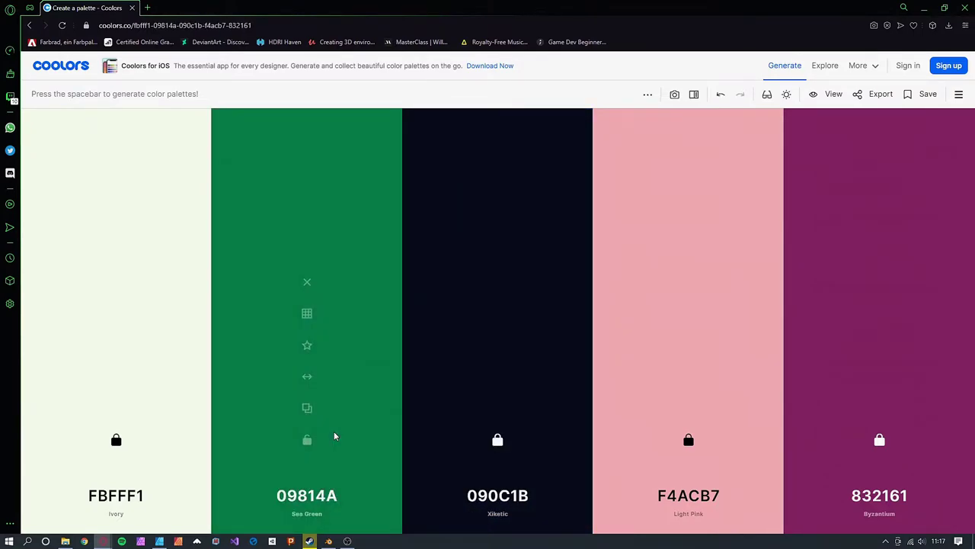
key(space)
key(space)
key(space)
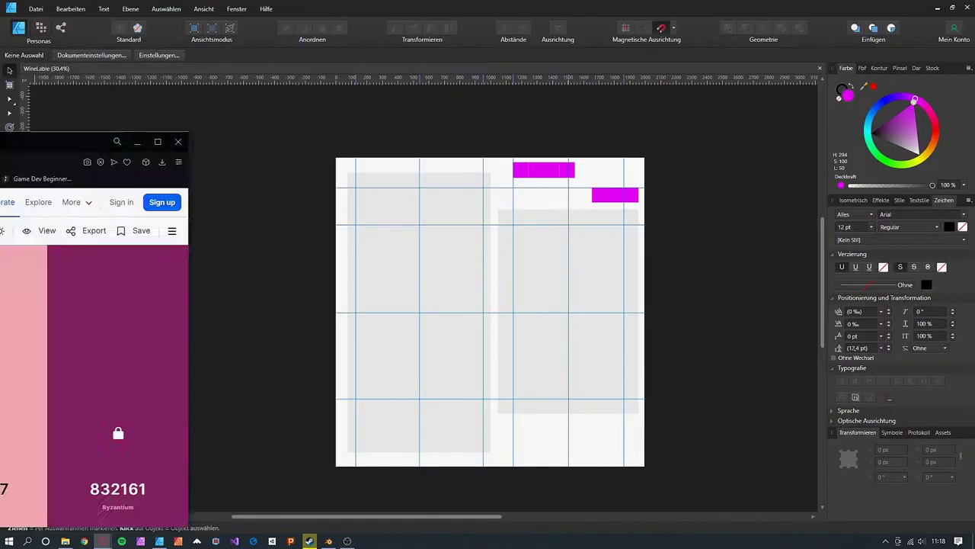
- Back in Affinity Designer, fill the first magenta square with the palette's ivory and give it a thin outline
click(522, 170)
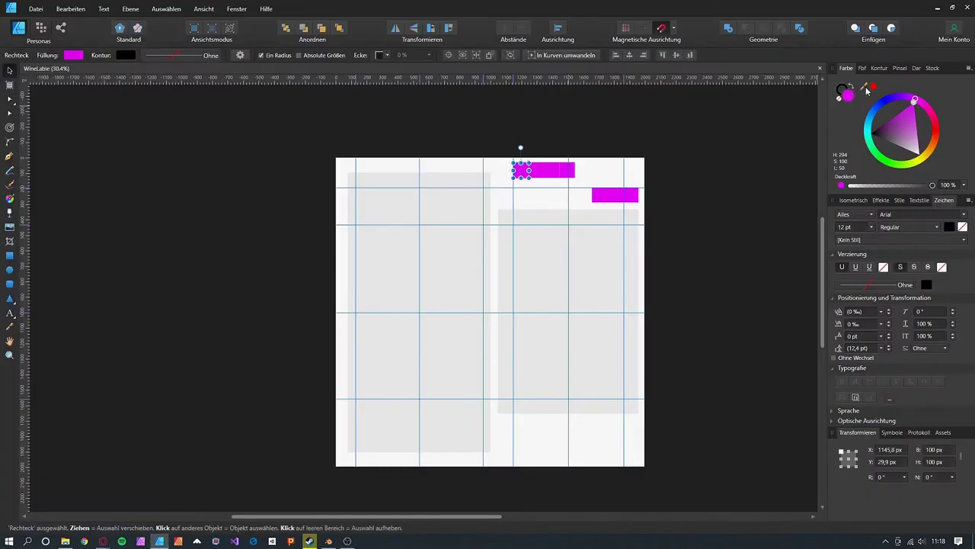
click(874, 85)
click(726, 169)
click(524, 172)
click(165, 55)
click(231, 91)
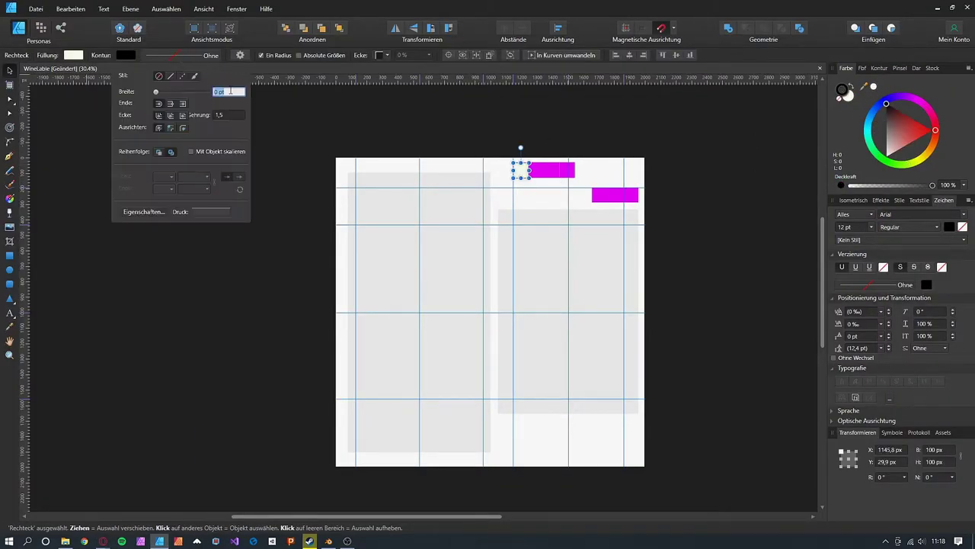
click(649, 152)
- Fill the second magenta square with the palette's near-black navy and the third square with red
click(538, 170)
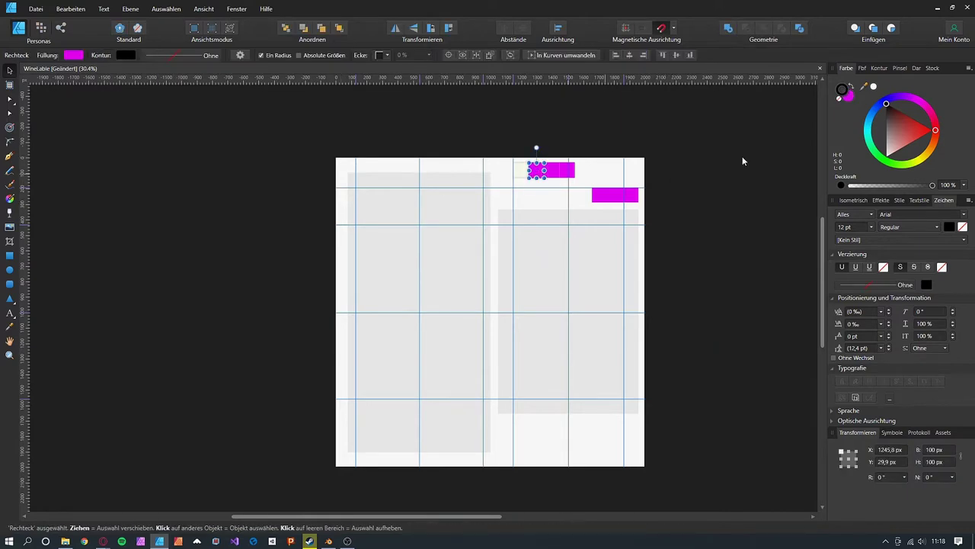
click(874, 87)
click(665, 178)
click(552, 171)
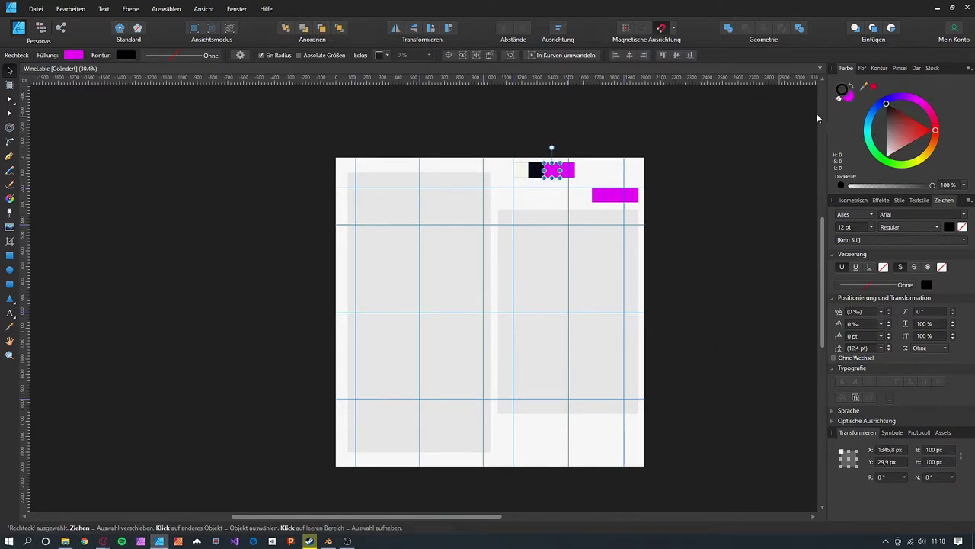
key(ctrl+z)
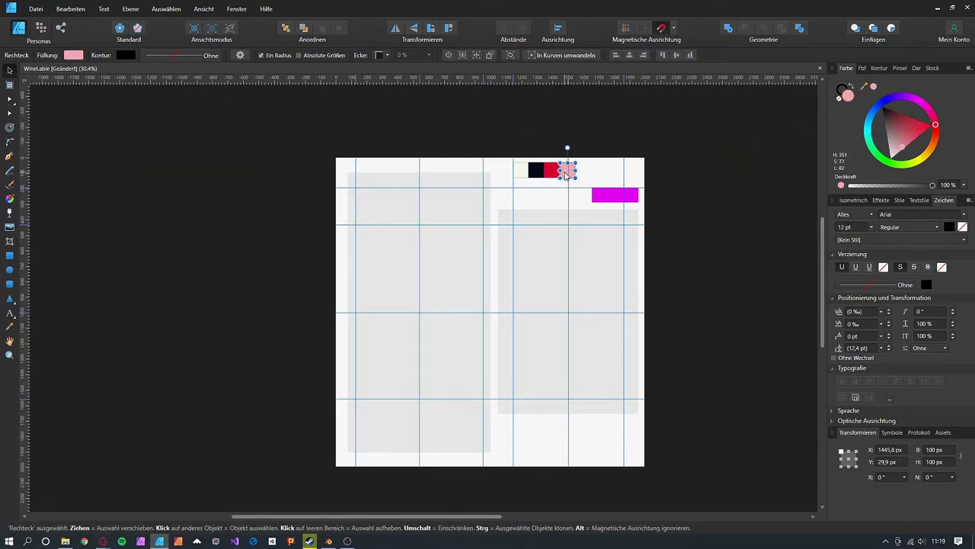
- Fill the left label rectangle with the near-black navy sampled from its swatch square
click(414, 279)
drag(863, 86, 528, 174)
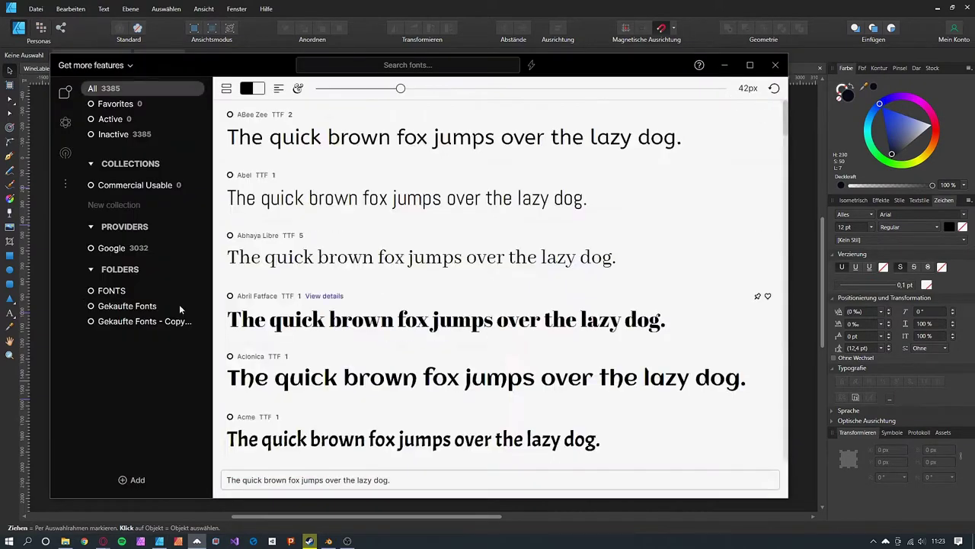
- Preview "Winnea Winery" in the font manager using the fonts of the copied Gekaufte Fonts folder
click(137, 321)
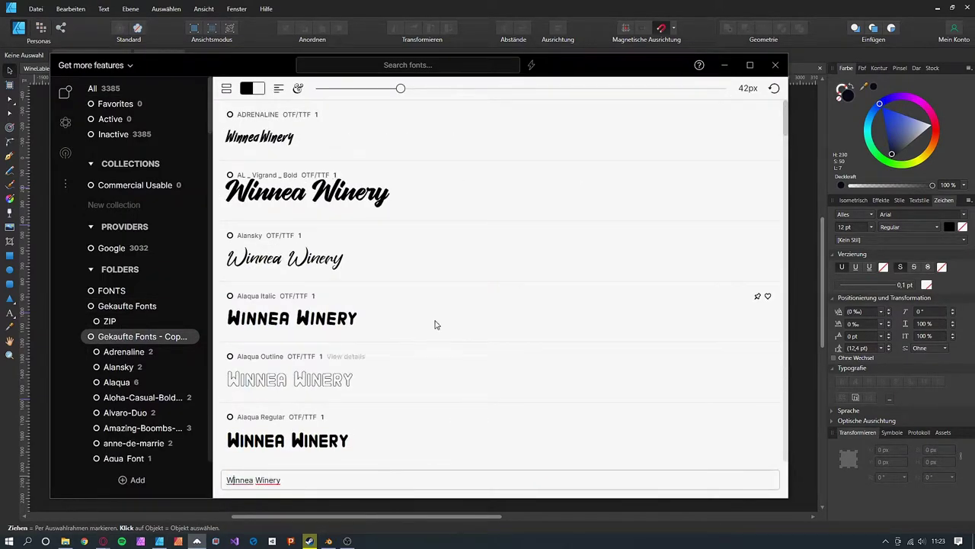
scroll(283, 437, down, 11)
scroll(397, 411, down, 8)
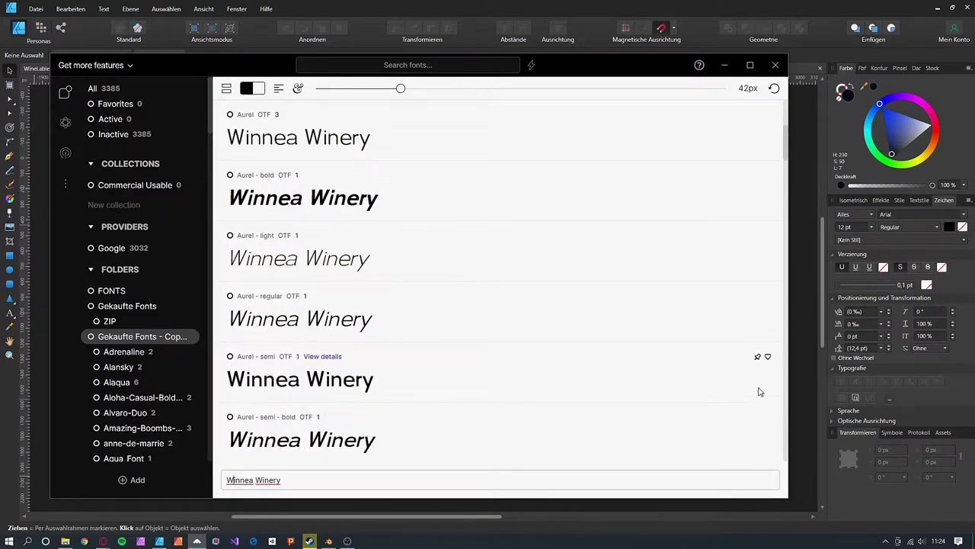
click(725, 65)
- Add the text "Winnea" on the navy rectangle in Aurel bold, 33 pt, and colour it ivory
click(10, 313)
drag(373, 243, 392, 269)
click(58, 56)
text(aurel)
key(Return)
click(132, 55)
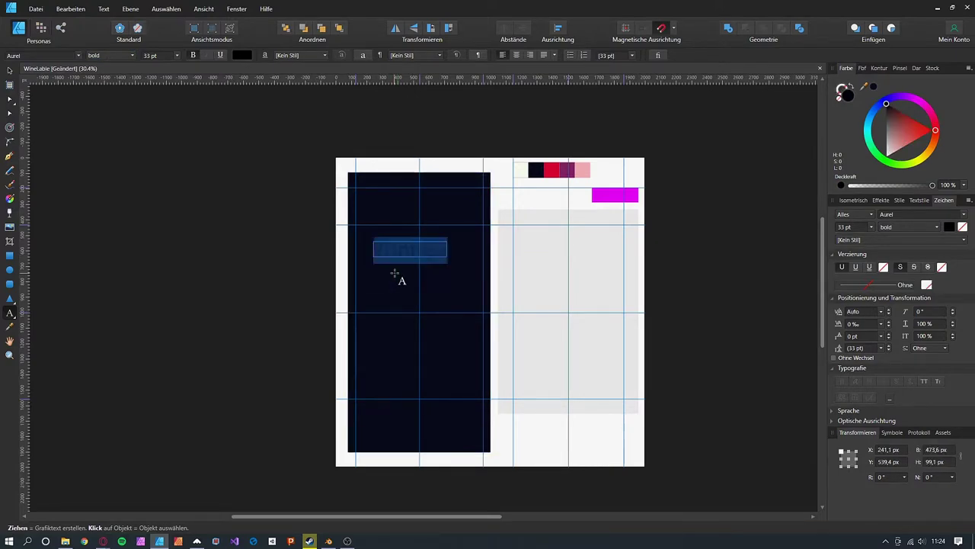
click(863, 88)
key(Escape)
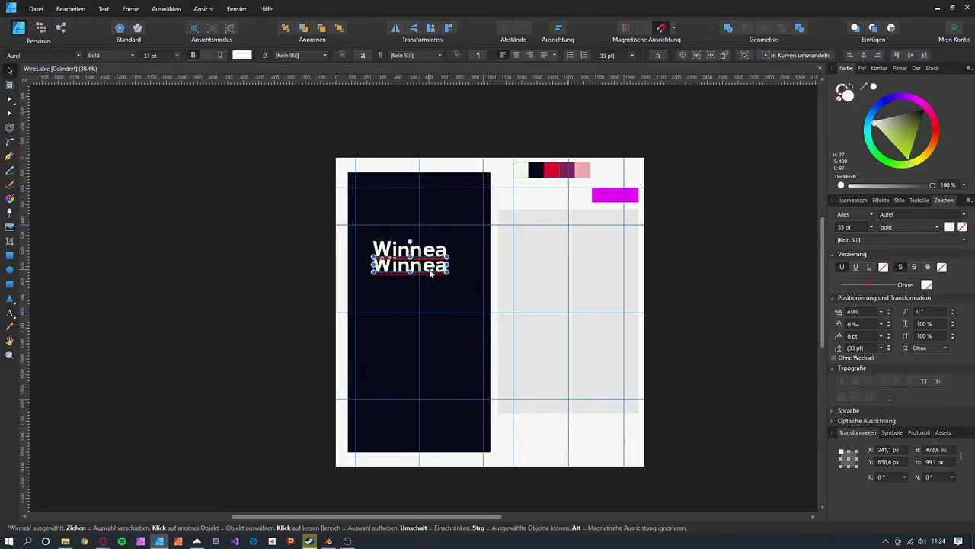
- Change the duplicated Winnea text to "Winery" in Aurel light and move it below the original
double_click(431, 273)
text(W)
click(132, 56)
click(107, 74)
click(10, 70)
drag(393, 272, 407, 302)
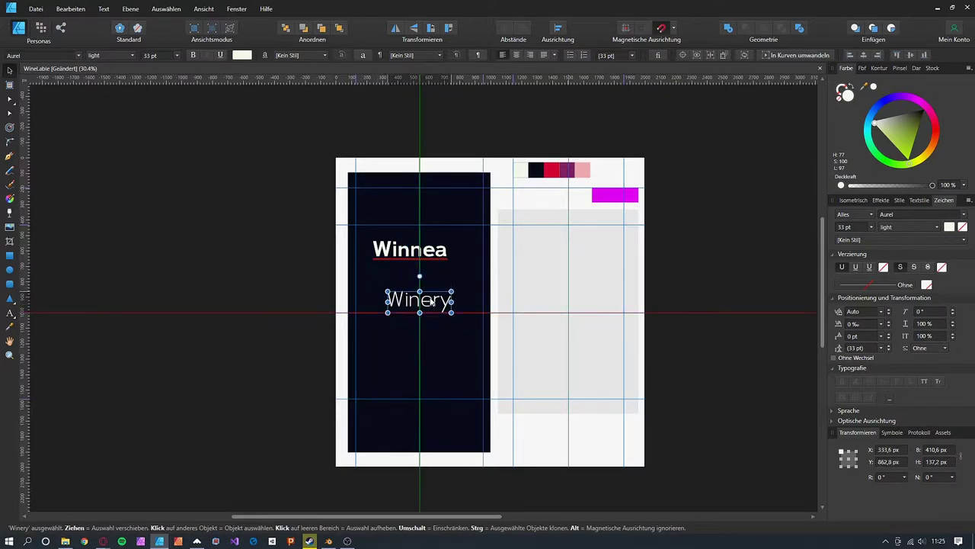
- Centre Winnea on the navy rectangle's vertical guide and move Winery up close beneath it
double_click(409, 250)
click(10, 70)
drag(409, 250, 420, 258)
drag(438, 309, 438, 291)
click(453, 274)
scroll(451, 273, up, 5)
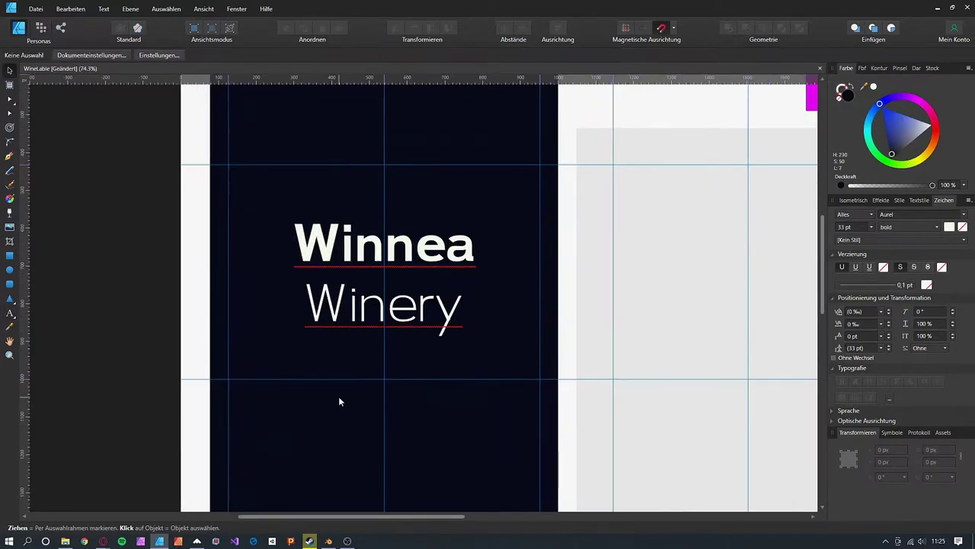
- Activate additional Aurel font styles in the font manager
click(196, 541)
right_click(345, 321)
right_click(297, 314)
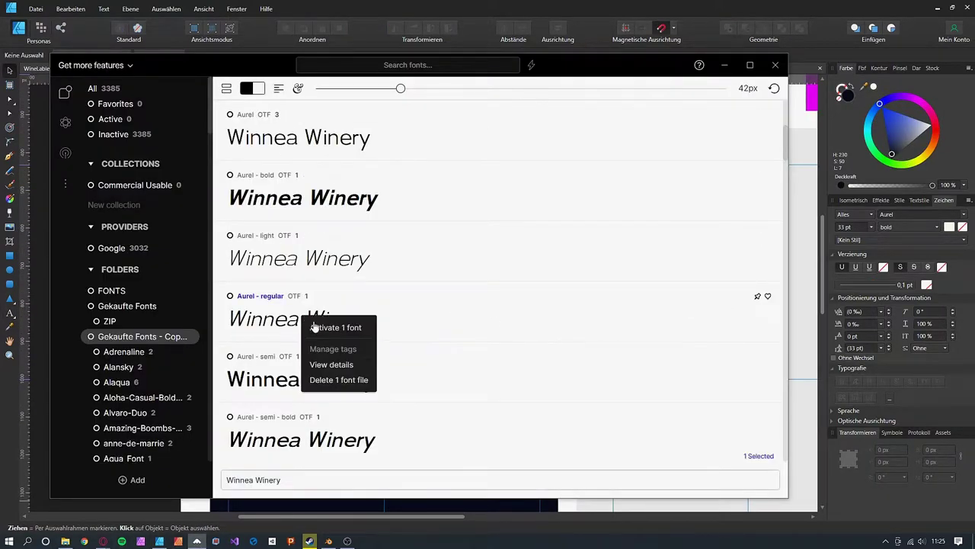
click(328, 362)
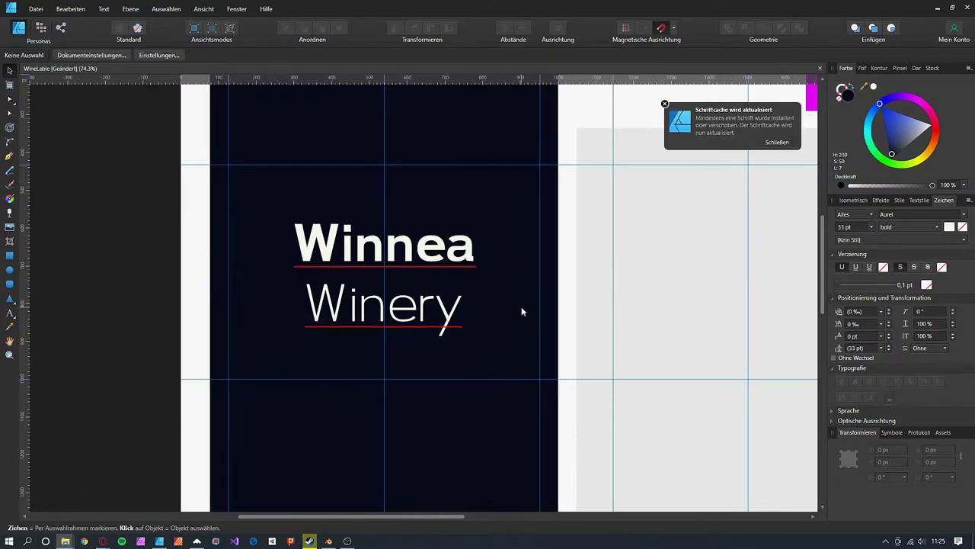
- Change Winnea to a lighter Aurel weight than bold and move it slightly down towards Winery
triple_click(411, 248)
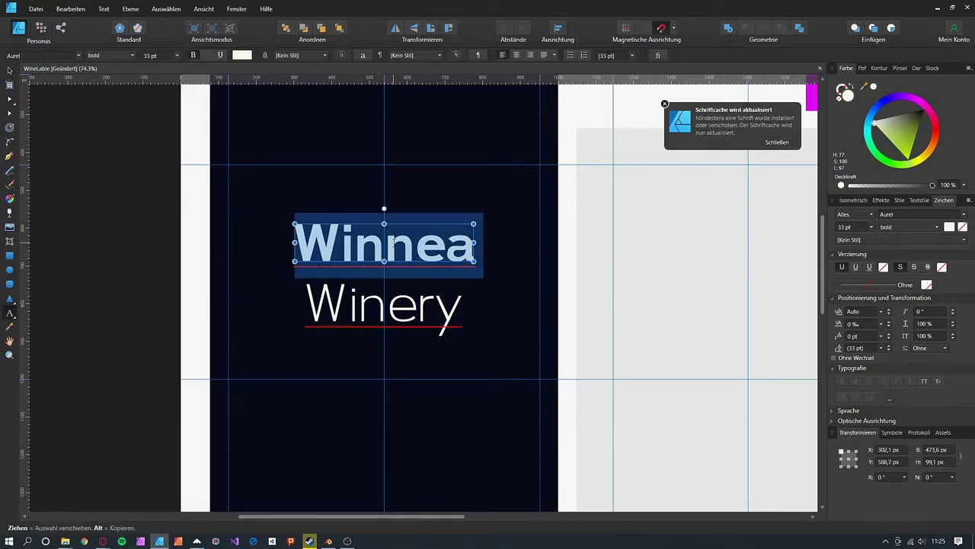
click(132, 56)
click(117, 90)
click(10, 70)
drag(389, 244, 389, 248)
- Set the Winery text to 30 pt and centre it beneath Winnea on the vertical guide
triple_click(392, 306)
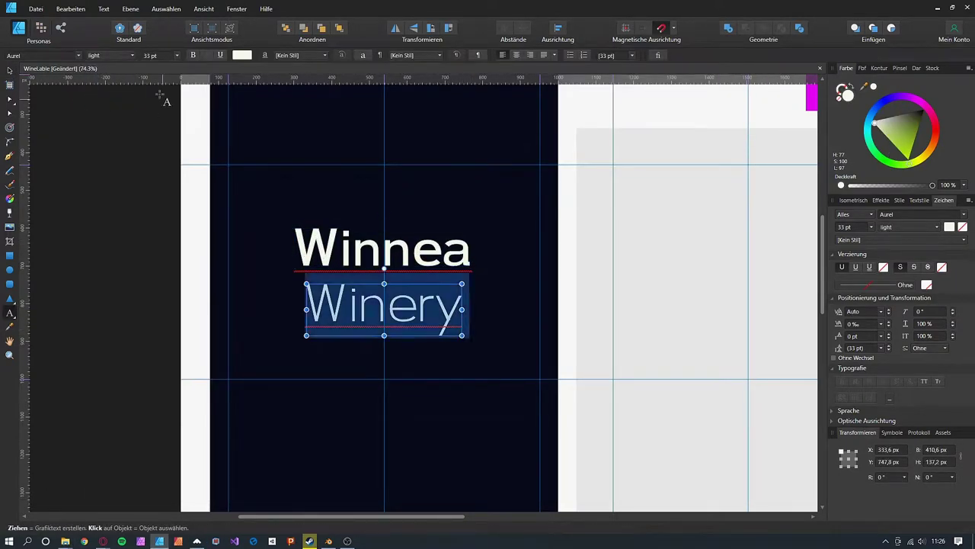
click(151, 56)
text(30)
key(Return)
click(10, 70)
drag(397, 310, 404, 304)
scroll(254, 273, down, 3)
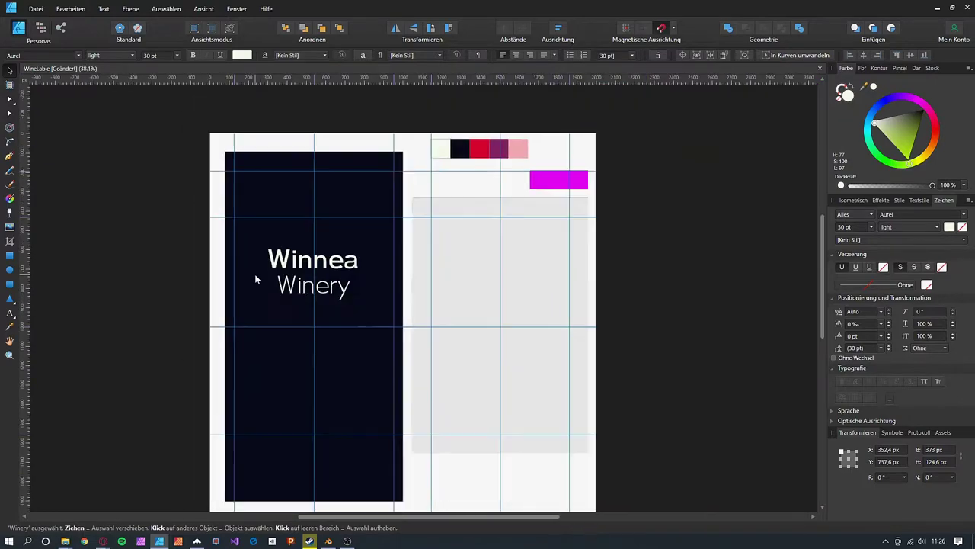
- Preview "Tempranillo" across the fonts in the font manager and activate Blackwing
click(196, 541)
click(230, 119)
triple_click(288, 478)
text(Tempranillo)
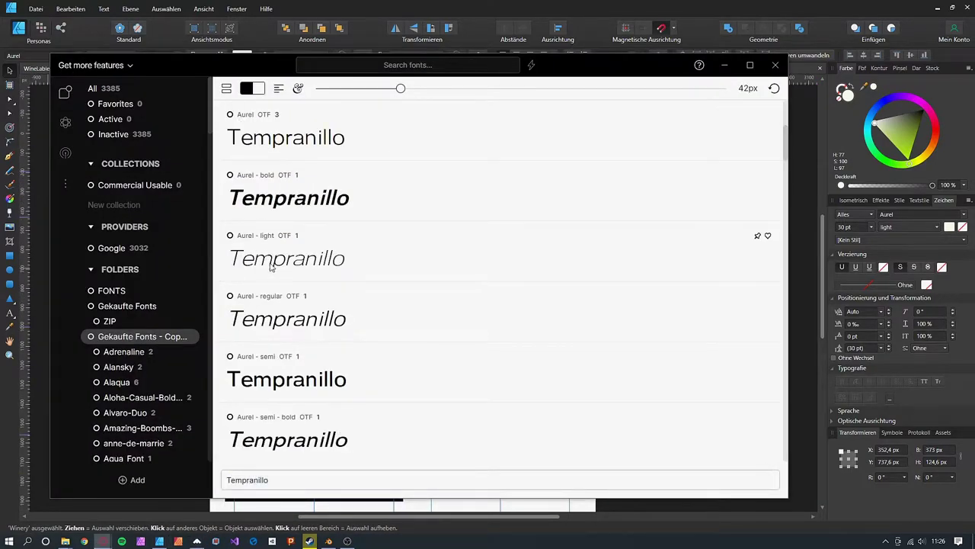
scroll(435, 276, down, 2)
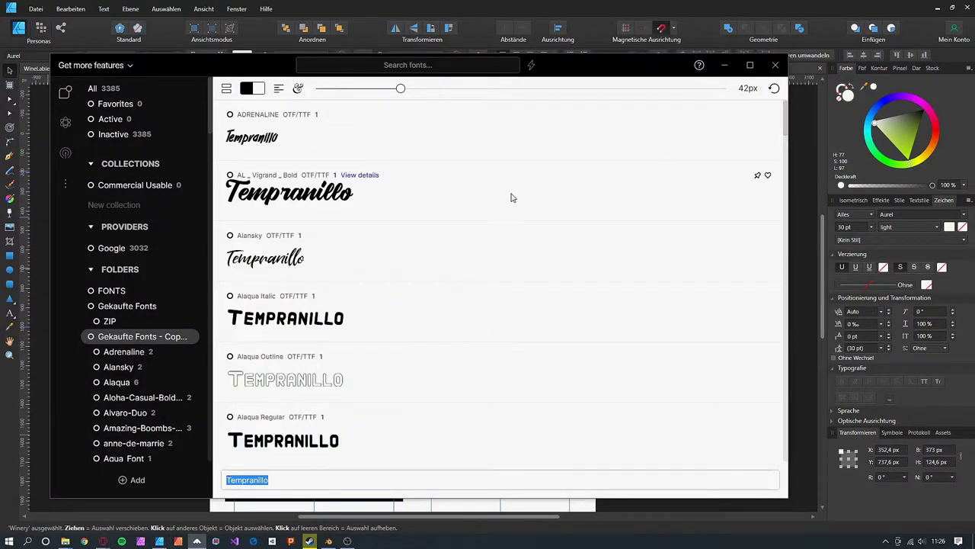
scroll(507, 201, down, 8)
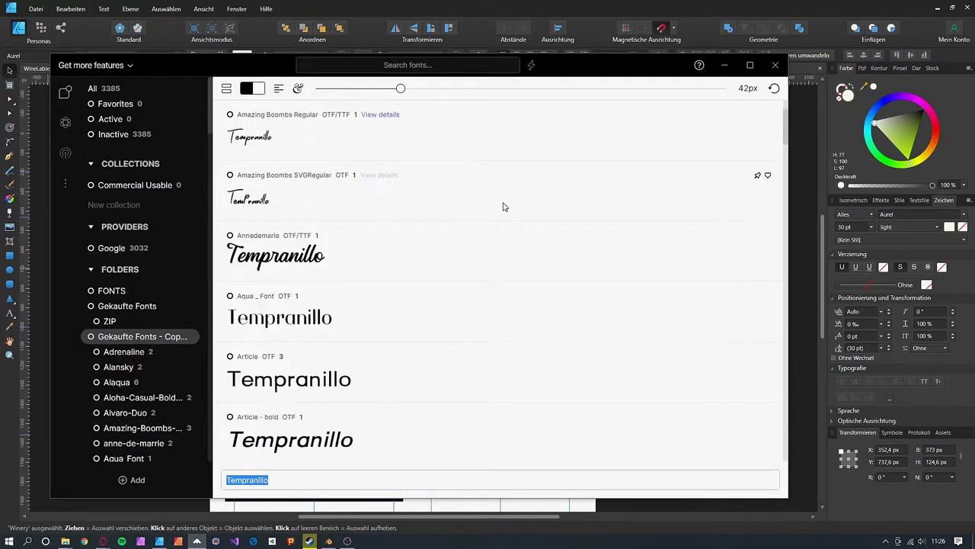
scroll(503, 207, down, 20)
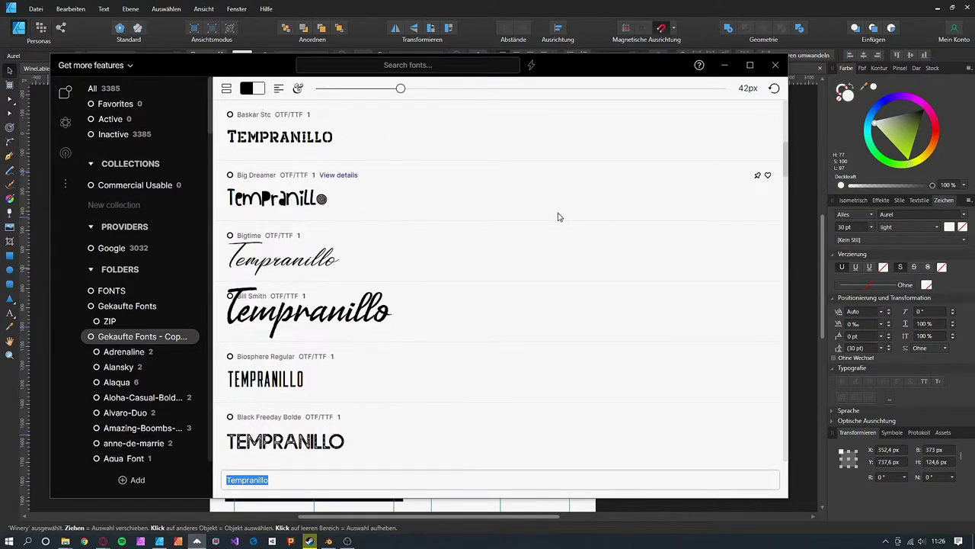
scroll(558, 217, down, 10)
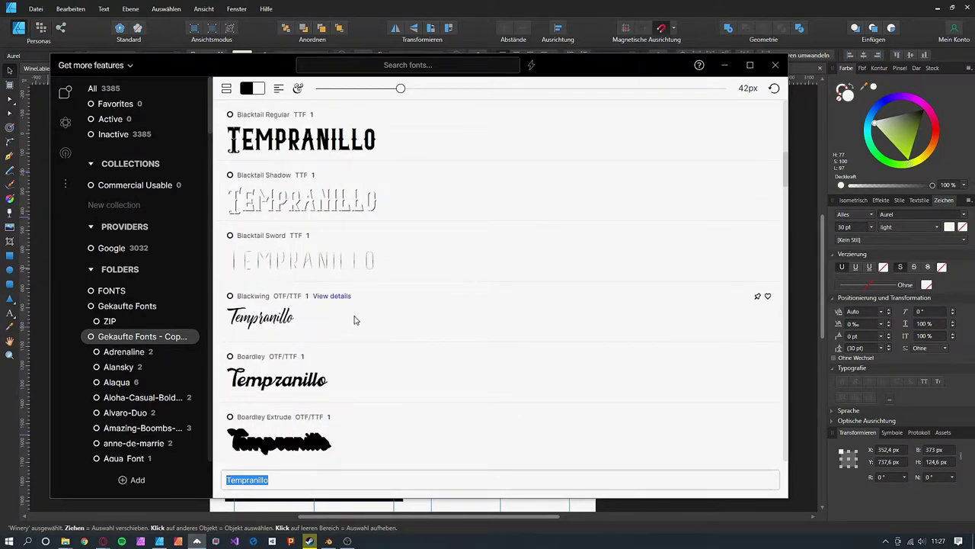
click(253, 298)
- Add the text "Tempranillo" below Winery and set its font to Blackwing
key(alt+Tab)
key(t)
drag(260, 330, 272, 345)
text(Tempra)
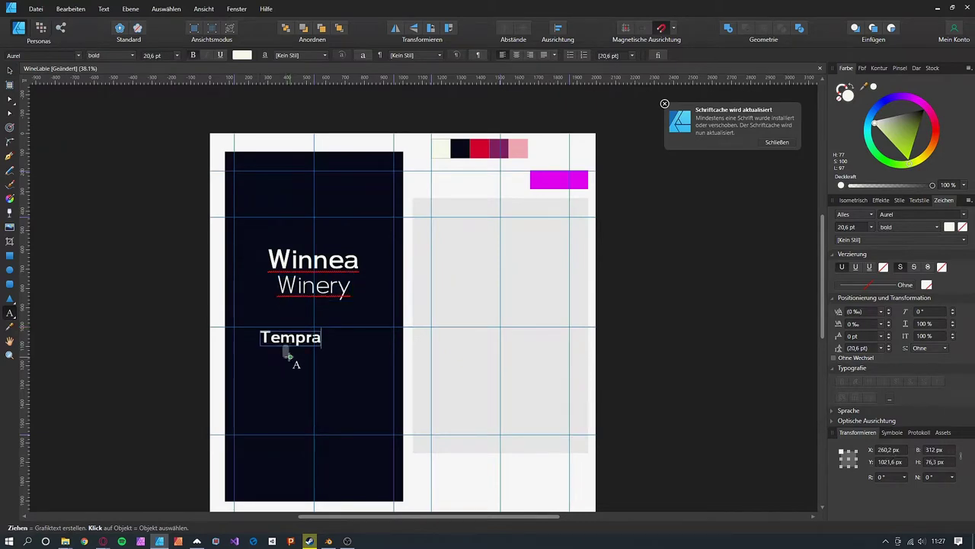
click(57, 56)
key(alt+Tab)
key(alt+Tab)
click(61, 56)
text(black)
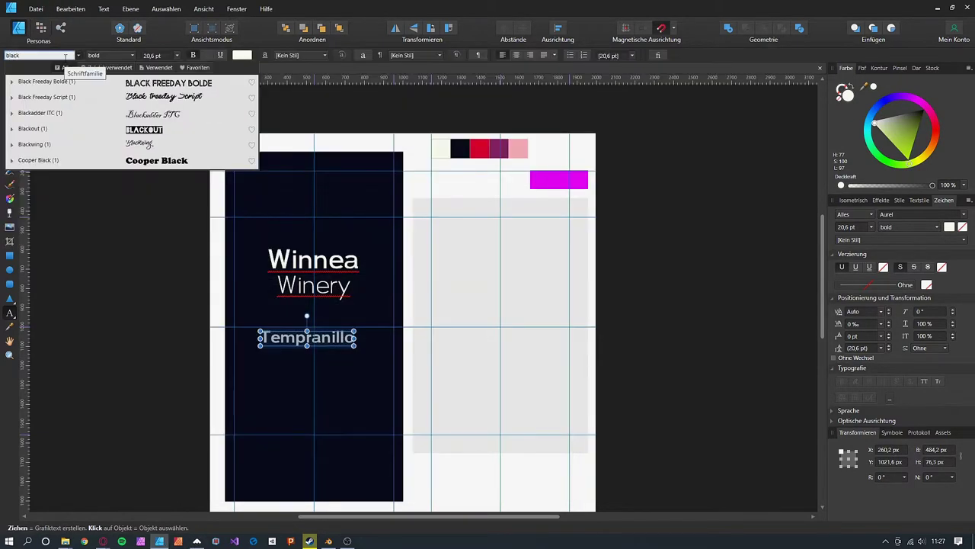
click(42, 146)
- Scale the Tempranillo text down to about 12.1 pt and centre it on the vertical guide below Winery
click(10, 70)
drag(289, 342, 351, 348)
drag(324, 337, 326, 336)
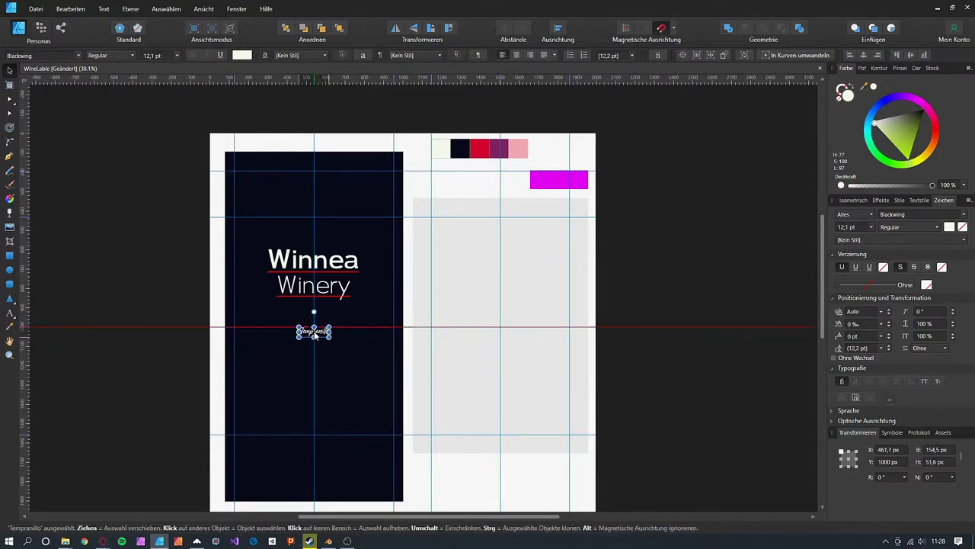
click(326, 288)
- Move the Tempranillo text up so it sits centred on the middle horizontal guide
scroll(331, 366, up, 5)
double_click(279, 259)
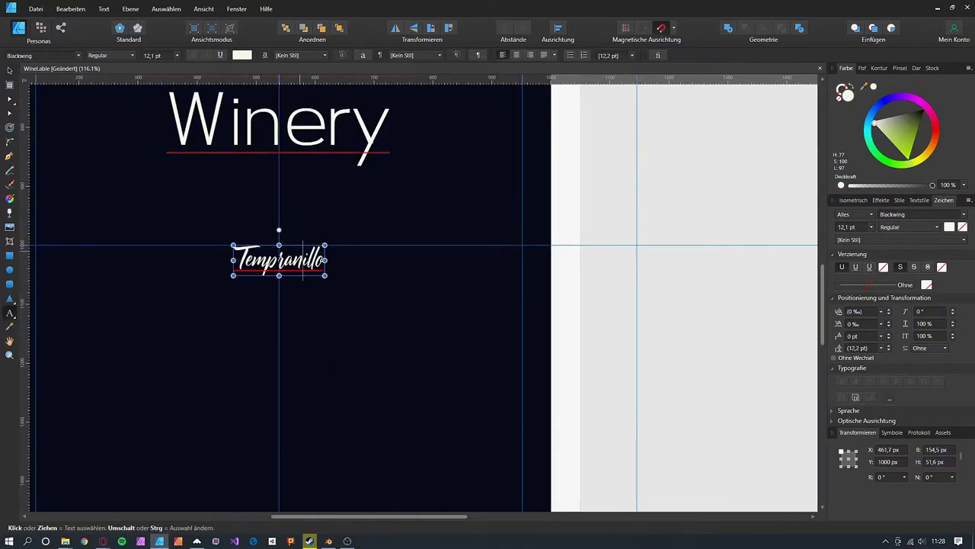
click(10, 70)
drag(281, 260, 281, 245)
- Draw a 0.3 pt white line about 312 px long on the horizontal guide, from the left margin guide towards Tempranillo
scroll(66, 224, down, 1)
key(p)
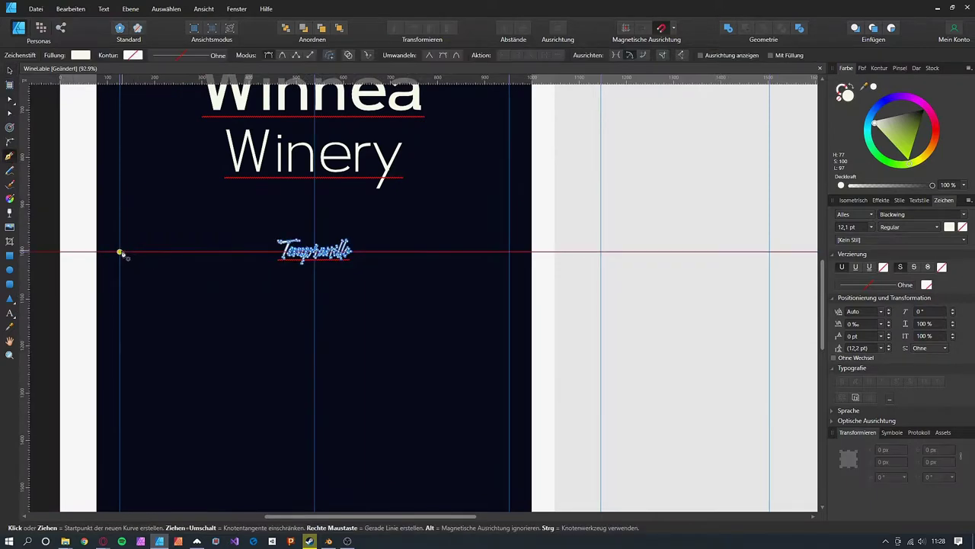
click(267, 251)
click(135, 55)
click(149, 89)
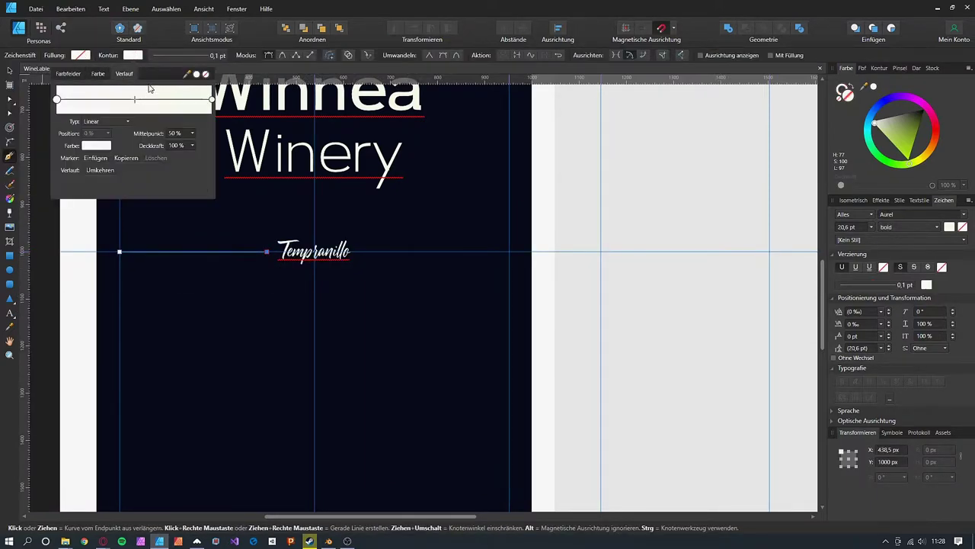
click(176, 56)
- Place a copy of the line on the other side of Tempranillo, ending at the right margin guide
key(v)
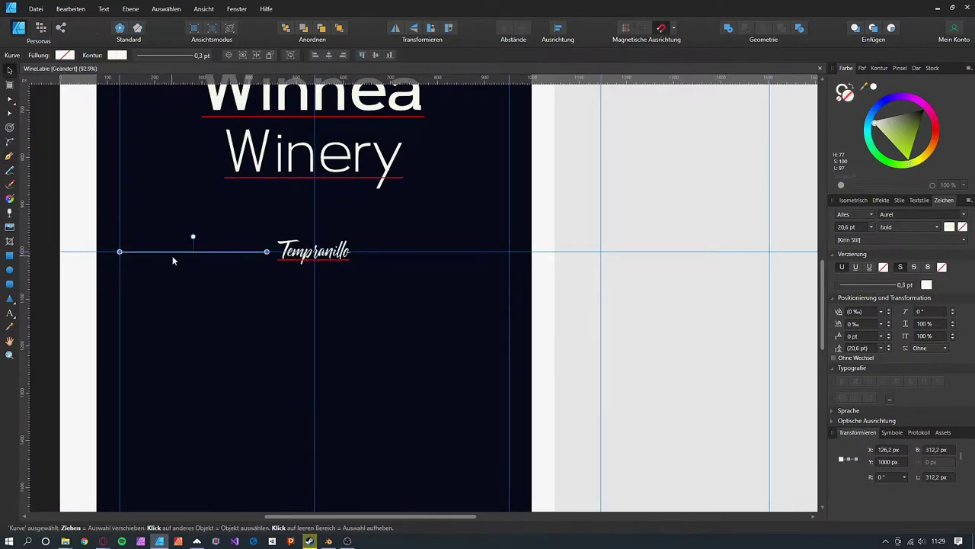
click(415, 267)
scroll(415, 267, down, 3)
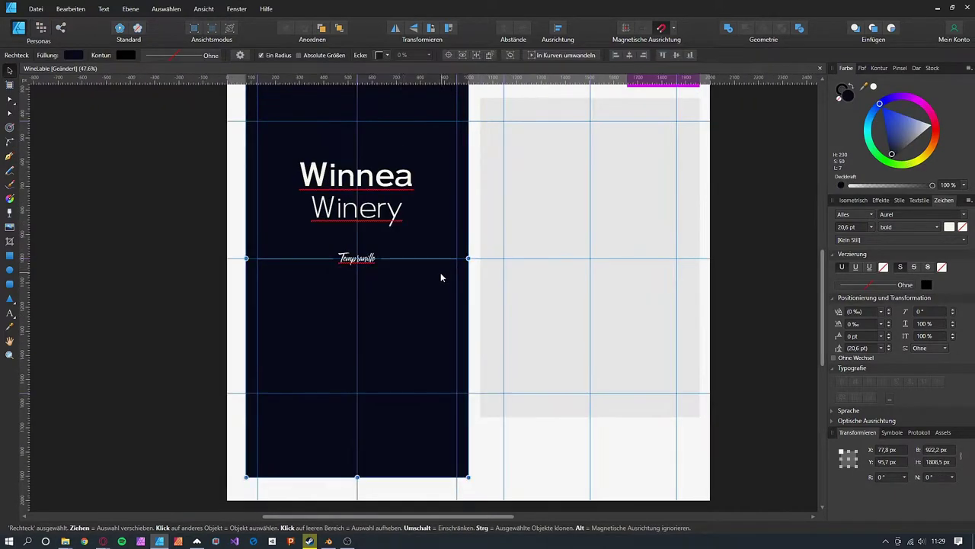
- Toggle the guides' visibility to check the label layout without them
click(204, 8)
click(228, 122)
click(166, 260)
scroll(166, 260, down, 2)
click(204, 8)
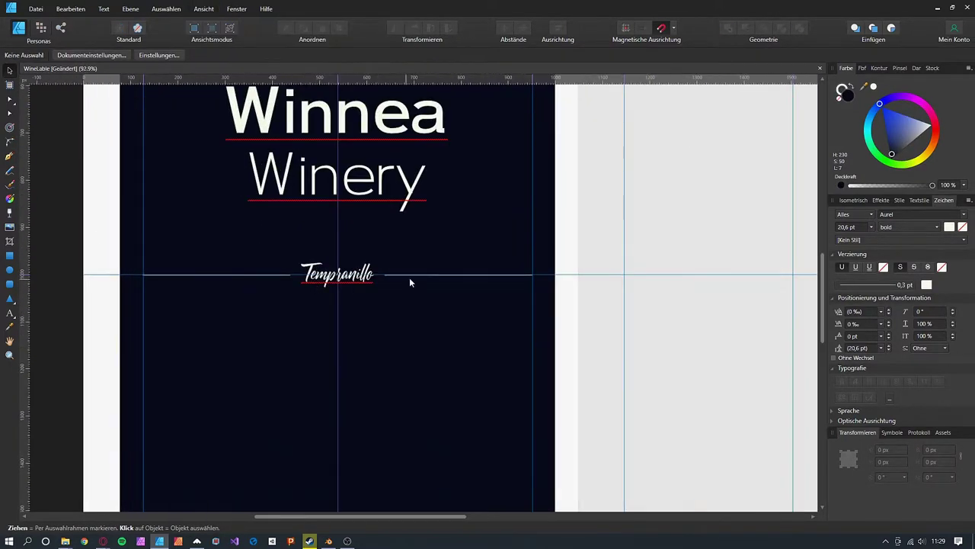
- Place a copy of the thin line below Tempranillo and stretch it to about 825 px between the two margin guides
click(409, 278)
drag(411, 444, 515, 435)
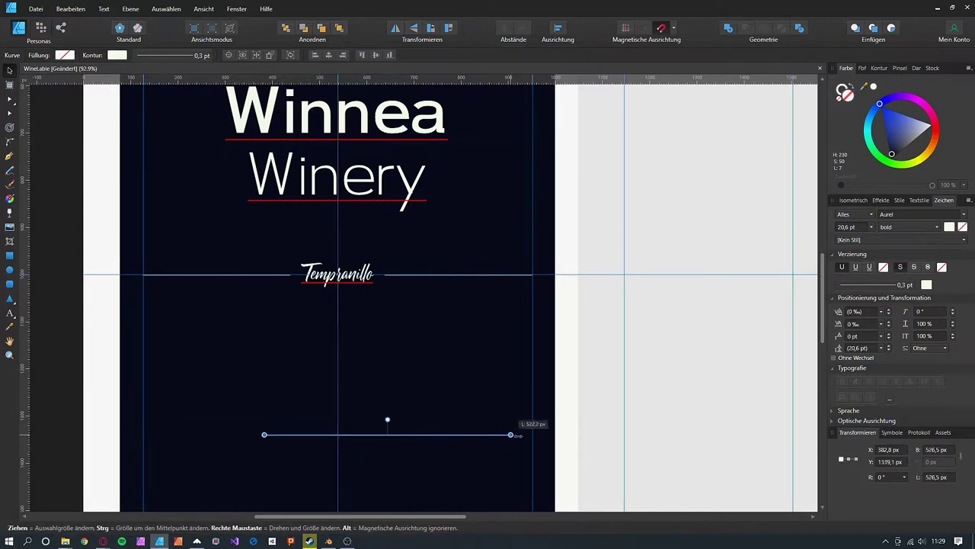
drag(367, 437, 367, 399)
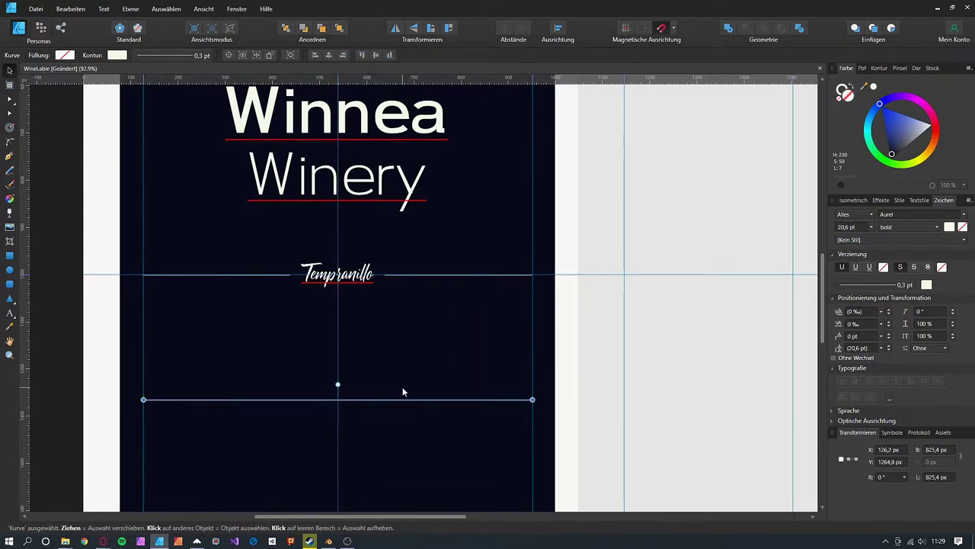
- Create a text frame about 825 by 213 px between Tempranillo and the lower line, beginning "Crafted by the famous" in 10 pt Aurel light
scroll(439, 387, down, 2)
drag(535, 412, 522, 331)
click(378, 217)
key(t)
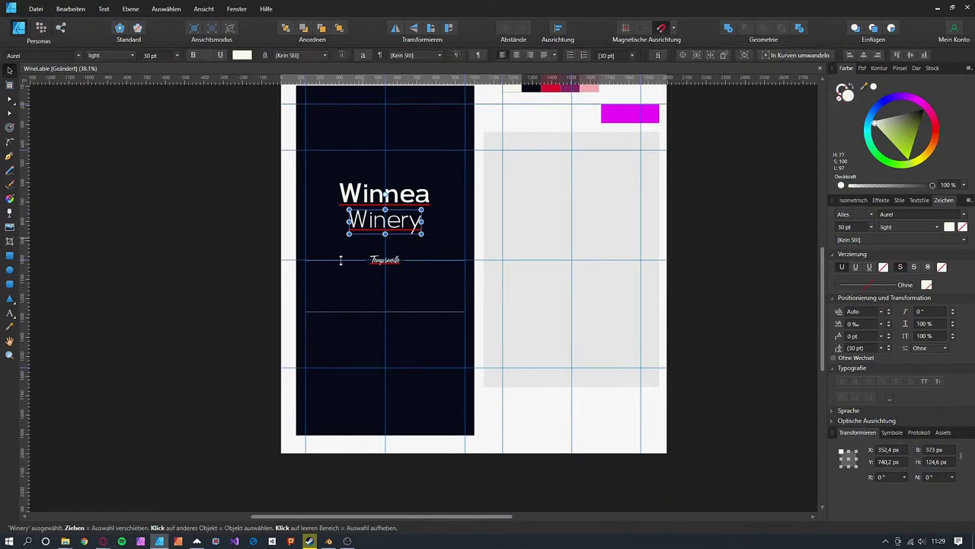
key(Escape)
click(312, 278)
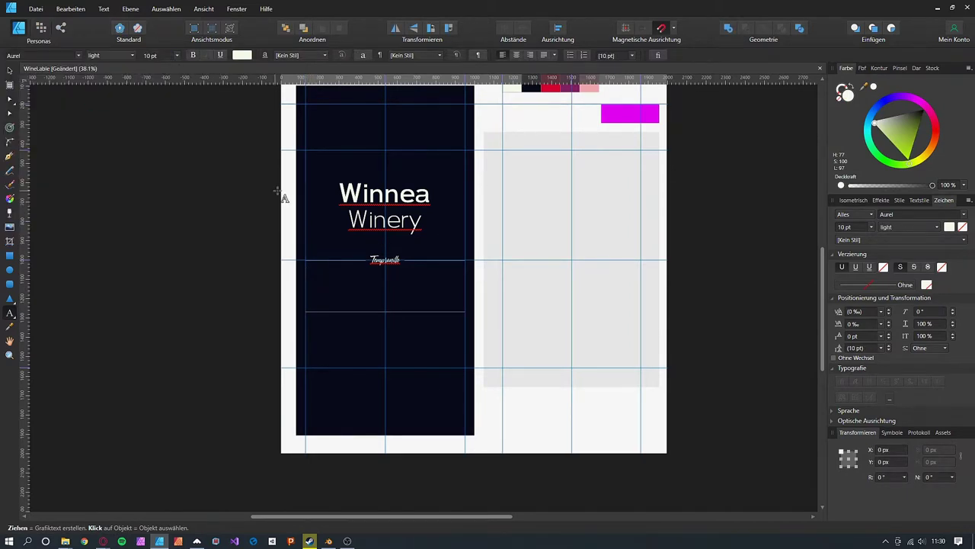
scroll(371, 254, up, 4)
click(13, 317)
drag(211, 289, 605, 391)
click(55, 58)
click(206, 129)
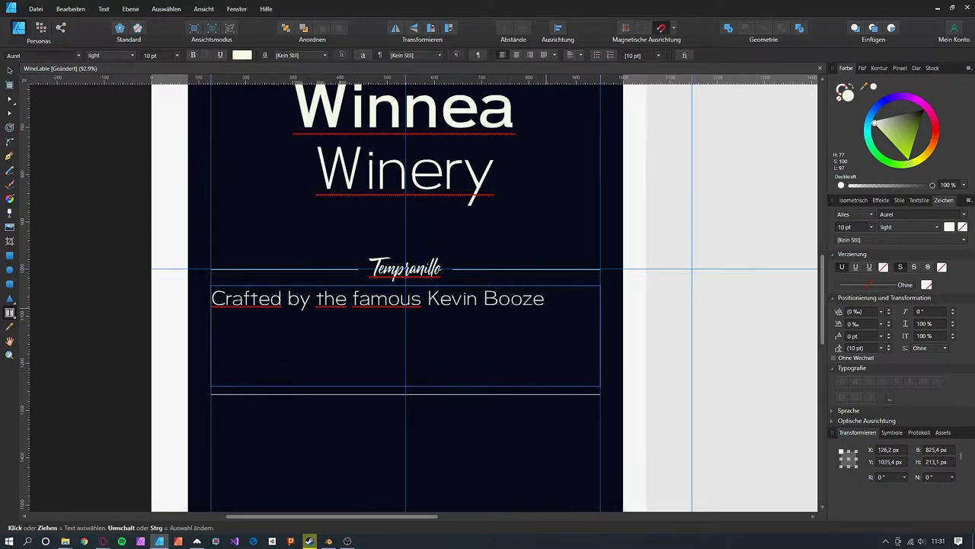
- Justify the description text and continue it with "wine dynasty. After seven months in french oak, this pure Tempranillo blows up your mind."
click(848, 410)
key(ctrl+a)
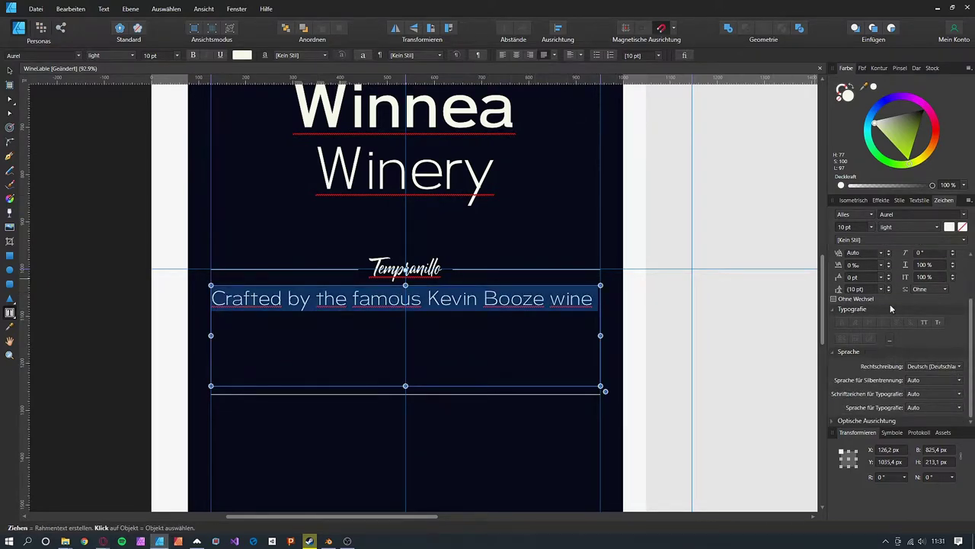
scroll(876, 404, up, 3)
key(End)
text(dynas)
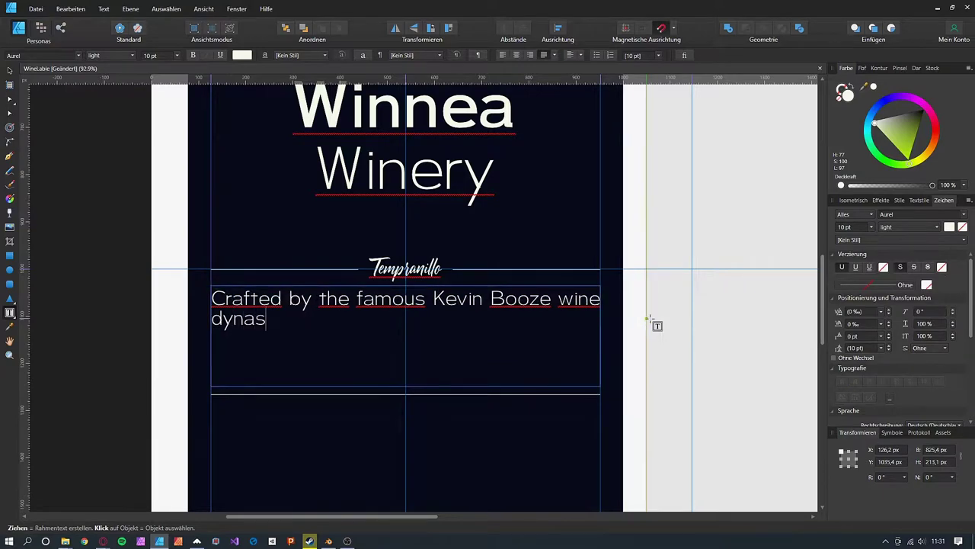
text(ty. After seven months in french oak, this pure Tempranillo blows up your mind.)
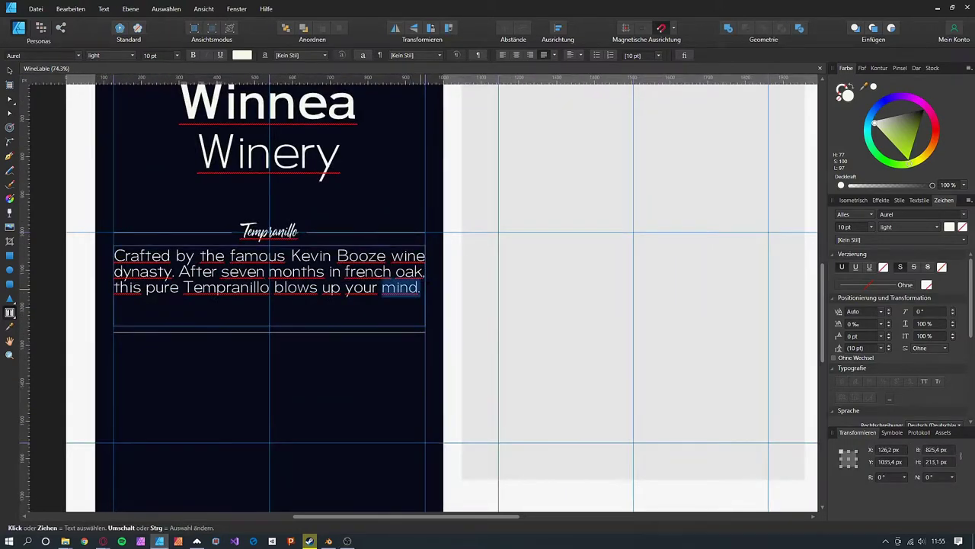
- Set the description text to 8 pt and append "Decates of wine growing tradition and the knowledge of many generations guarantee an excellent wine enjoyment."
key(ctrl+a)
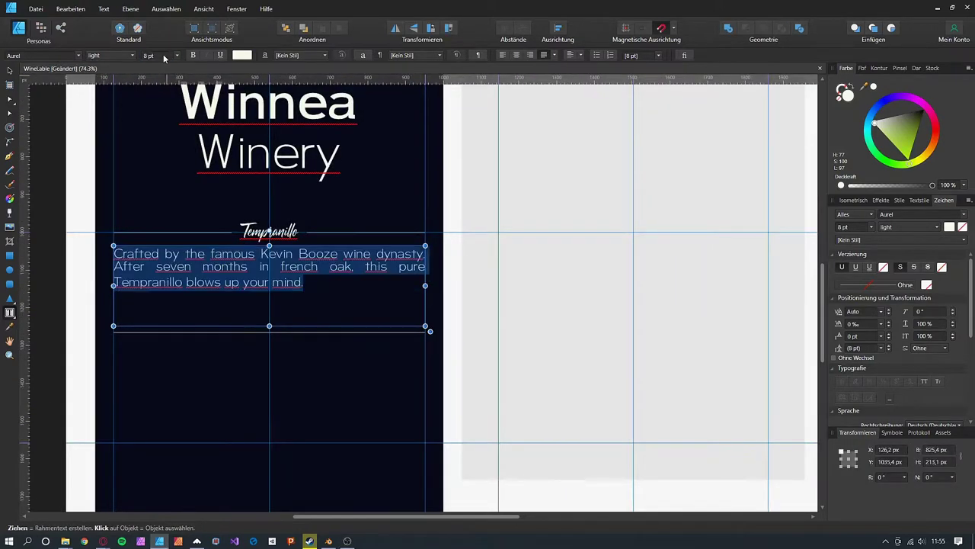
click(347, 290)
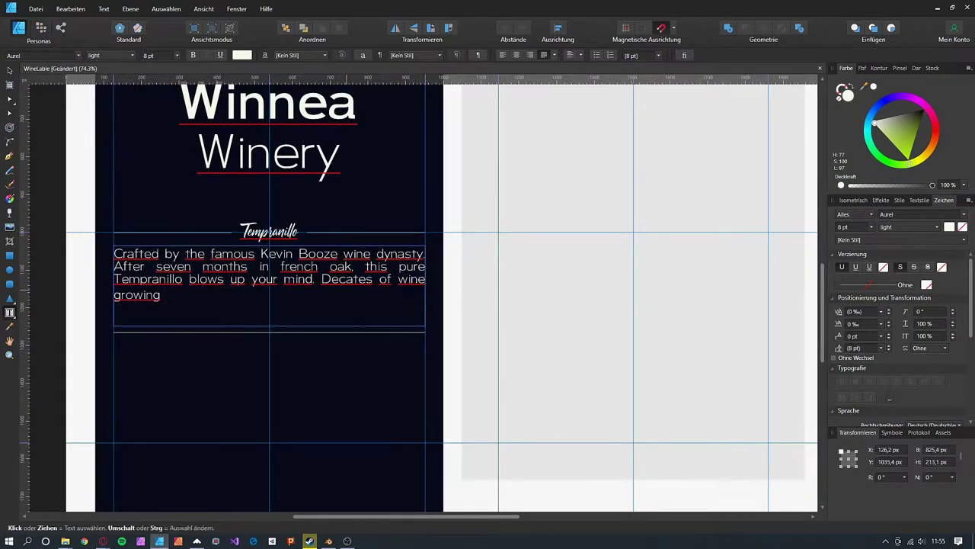
text(generations guarantee an excellent wine enjoyment.)
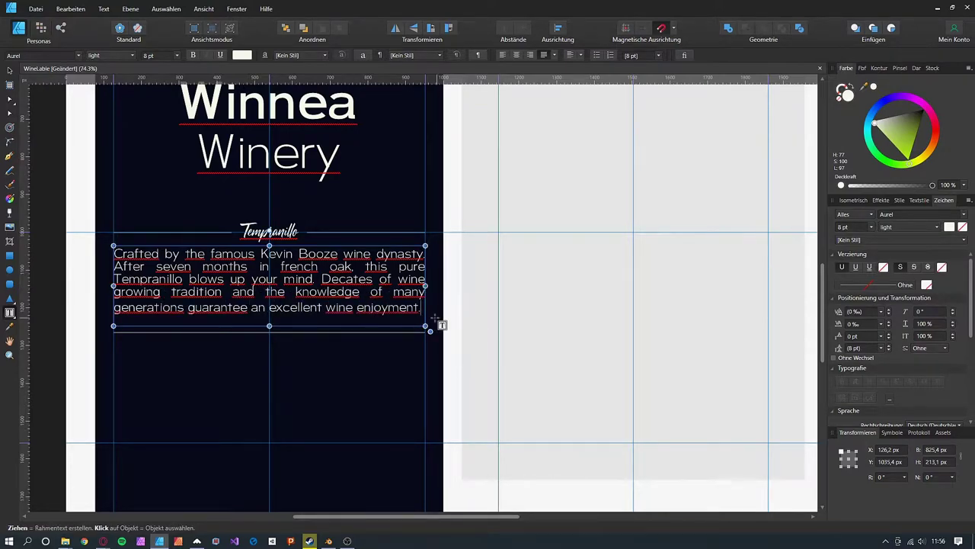
- Shift the description text frame slightly down within the space between Tempranillo and the lower line
key(ctrl+a)
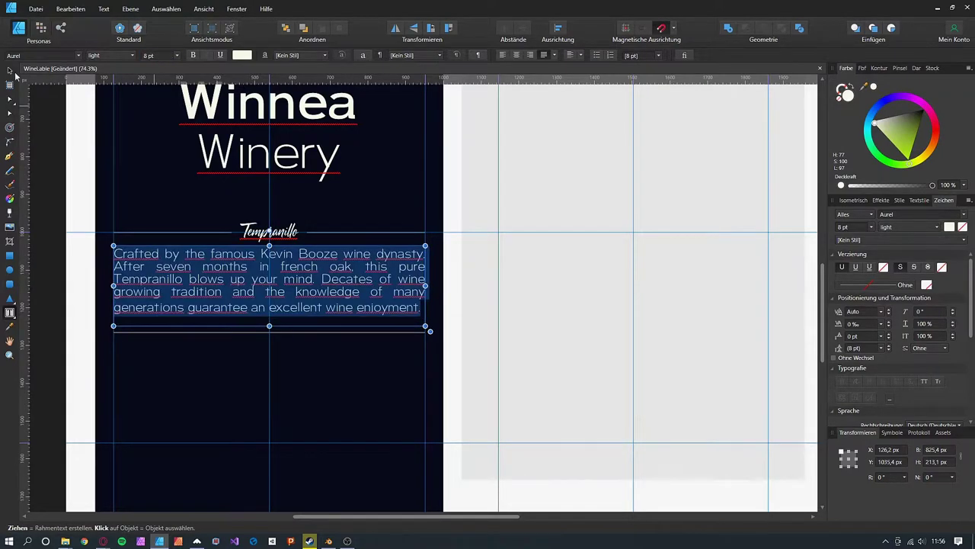
click(10, 70)
scroll(127, 190, down, 1)
drag(277, 238, 276, 243)
click(90, 245)
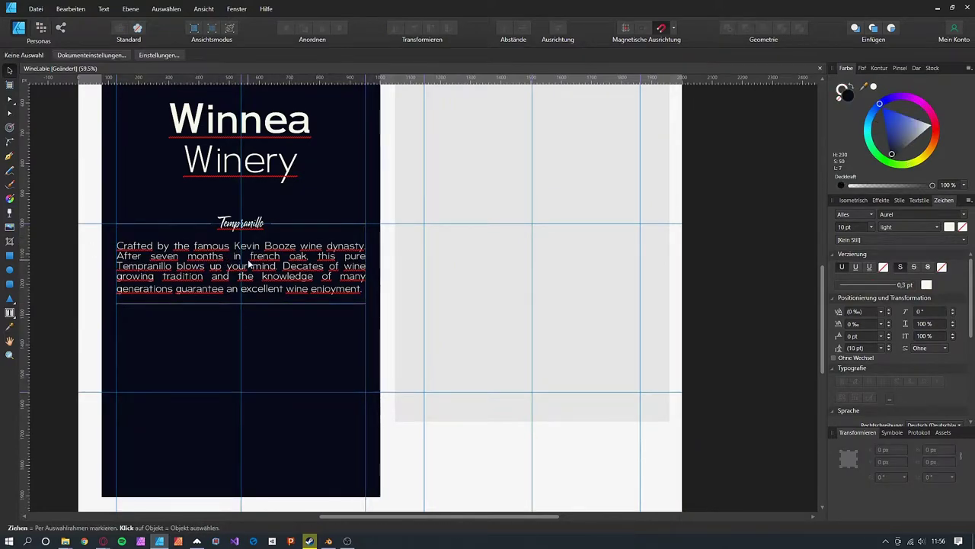
- Move the description text together with the line beneath it slightly up towards Tempranillo
scroll(249, 261, up, 1)
click(289, 313)
click(291, 315)
click(91, 252)
drag(51, 228, 418, 327)
drag(333, 291, 333, 285)
click(648, 252)
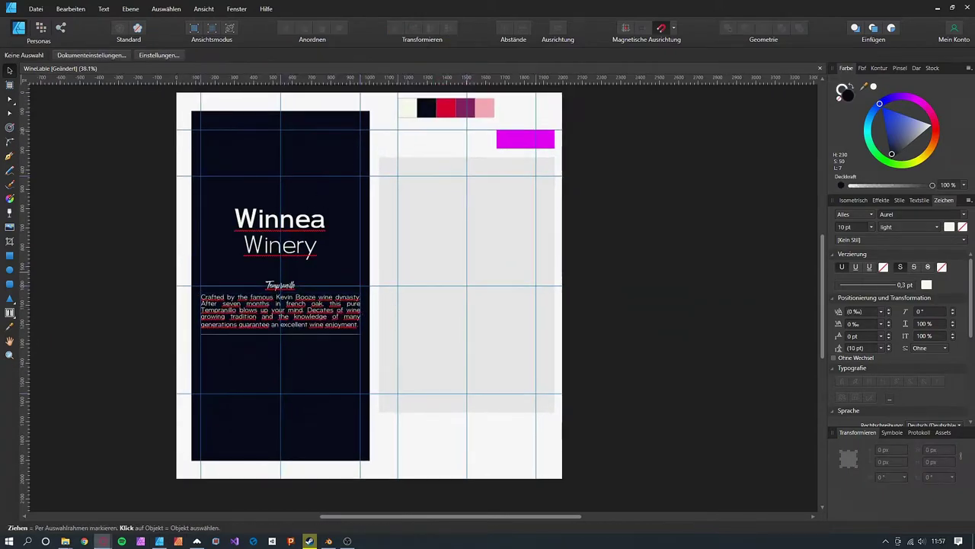
- Switch to the web browser and open freepik.com
click(102, 541)
text(freepik.com)
key(Return)
click(818, 77)
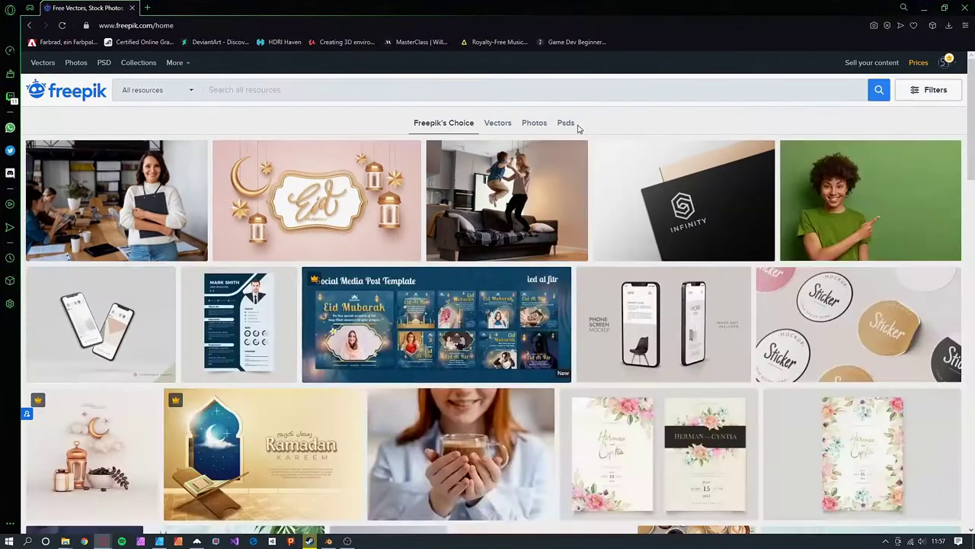
- Search Freepik for "Luxury logo" and view the rose gold floral emblem collection
click(344, 90)
text(Luxury logo)
key(Return)
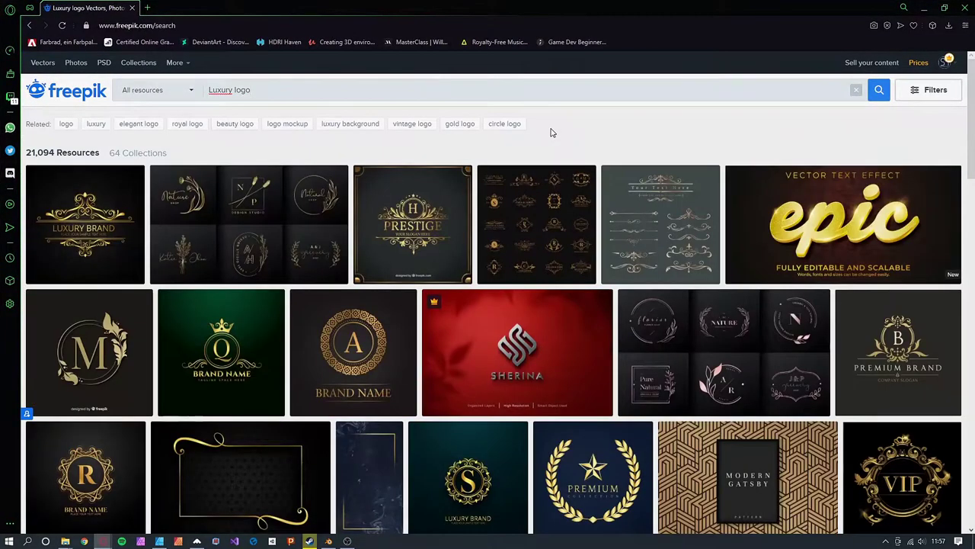
click(716, 327)
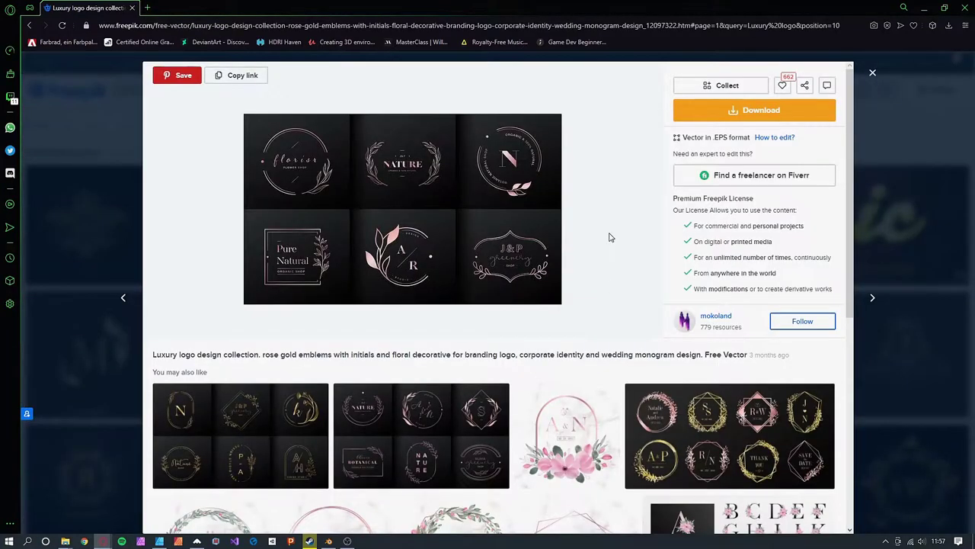
scroll(609, 238, down, 5)
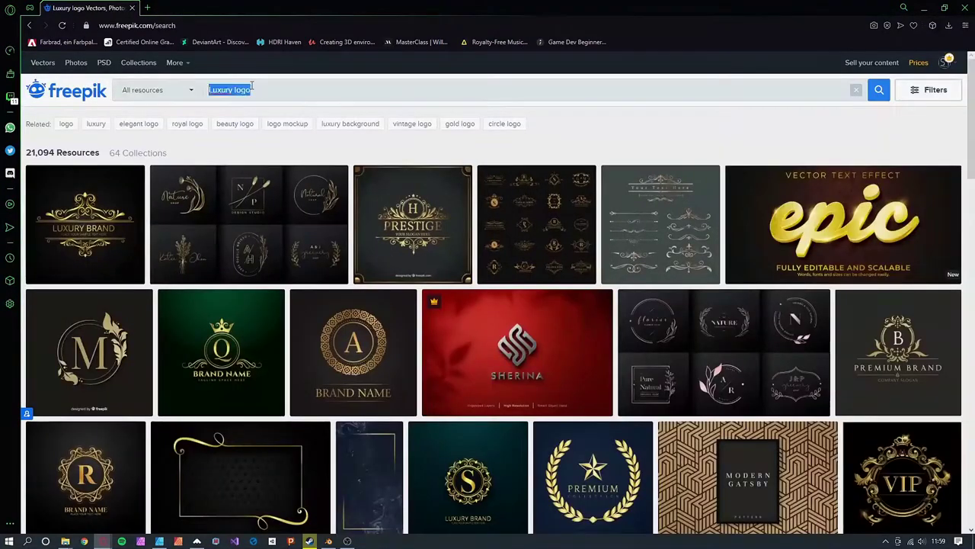
- Search Freepik for "luxury wine logo" and look through the results for suitable label artwork
text(luxury wine logo)
key(Return)
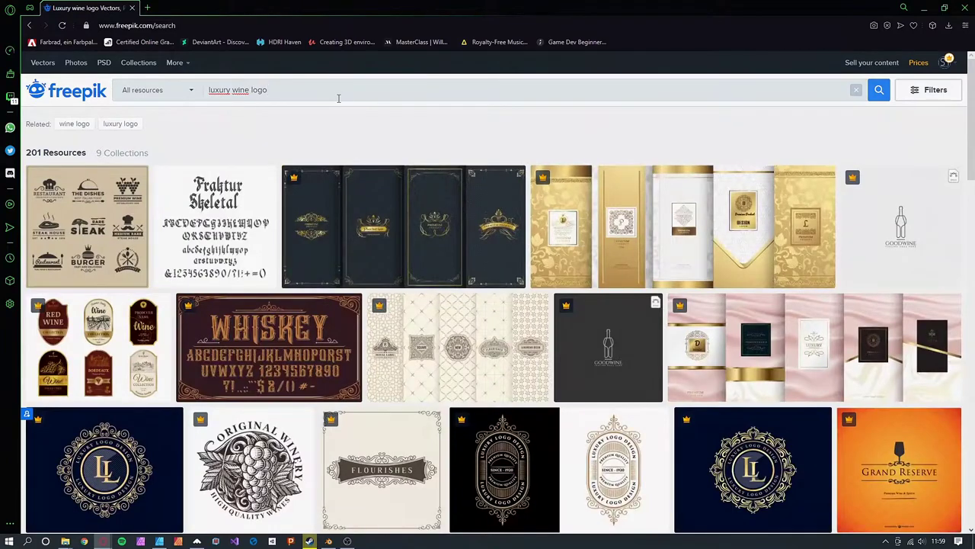
scroll(339, 97, down, 1)
scroll(339, 97, down, 10)
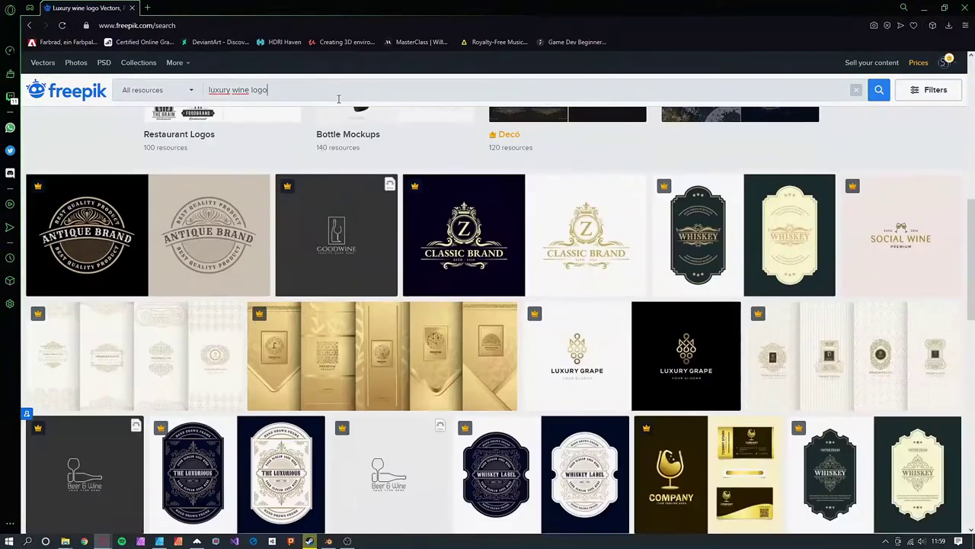
scroll(476, 141, down, 3)
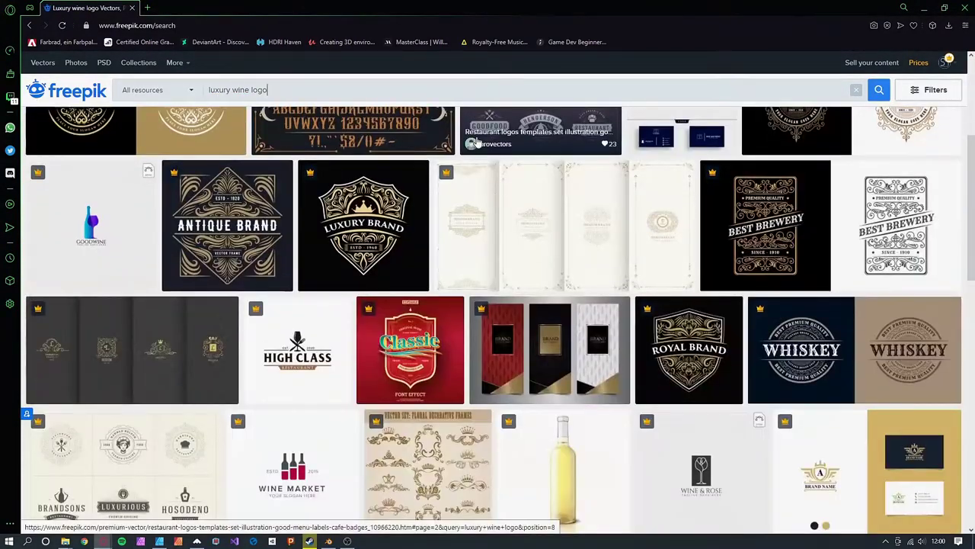
scroll(290, 85, up, 3)
- Search Freepik for "wine logo" and download the "Wine vintage badge set" vector
key(Return)
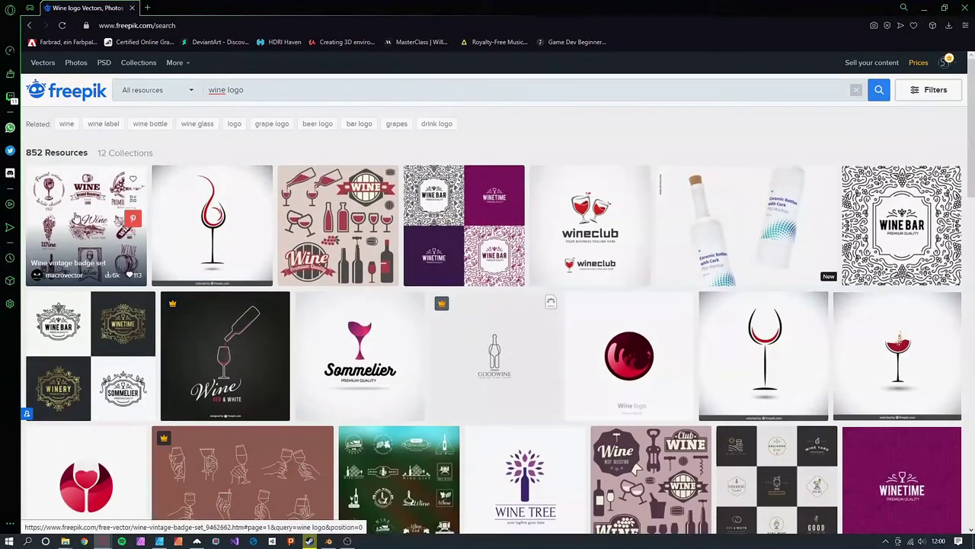
click(73, 205)
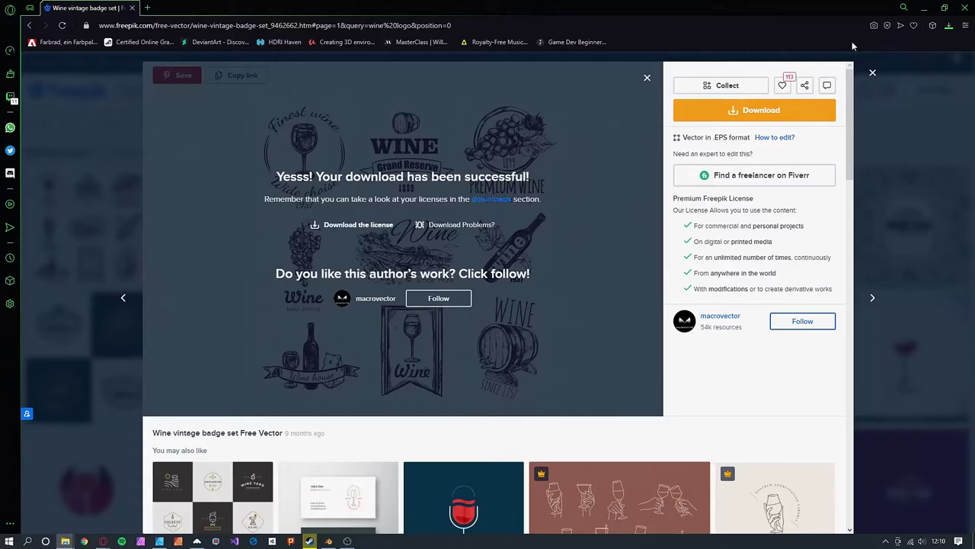
click(872, 73)
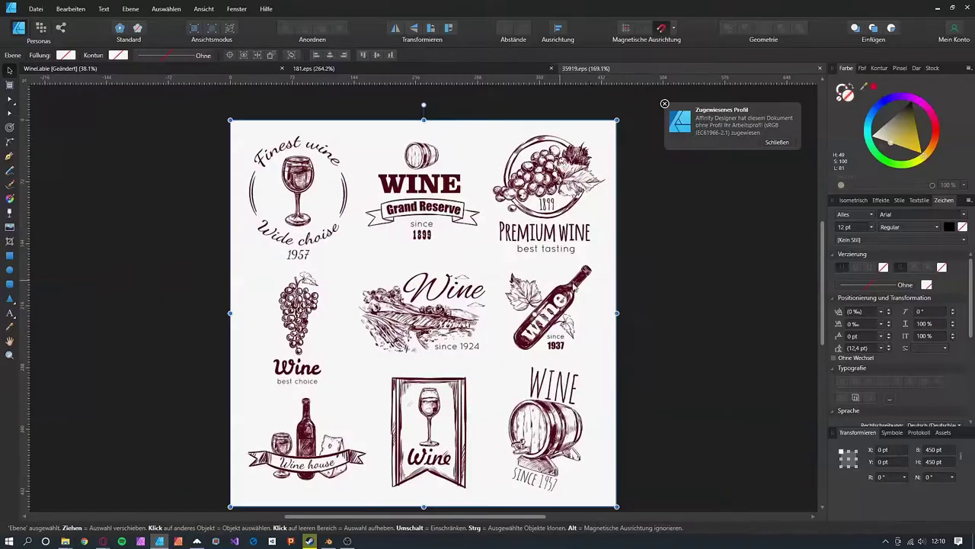
- Ungroup the artwork in 35919.eps and select all objects of the round grape emblem above "Premium wine"
scroll(653, 175, up, 3)
drag(388, 130, 601, 304)
key(ctrl+shift+g)
click(600, 284)
click(478, 225)
key(ctrl+shift+g)
drag(392, 148, 590, 293)
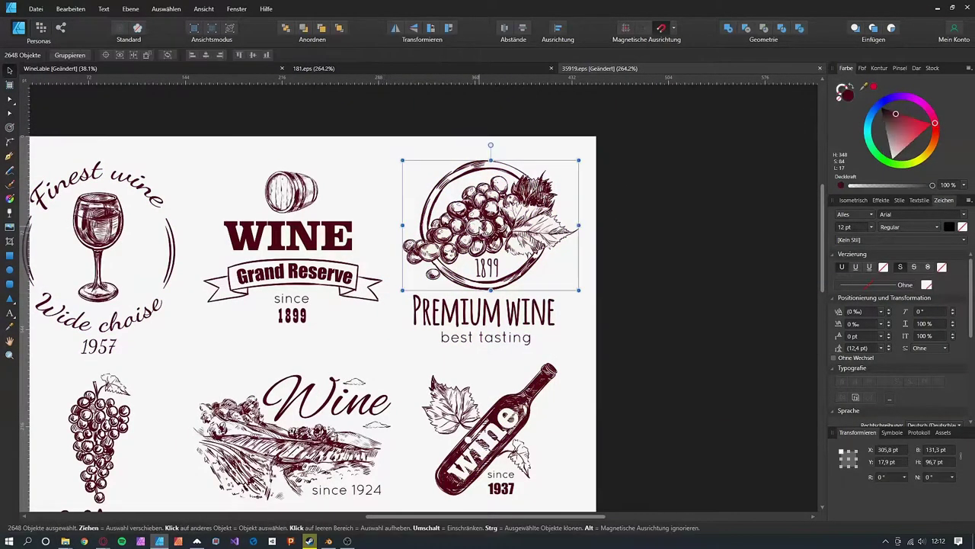
- Clear the upper area of the label in the WineLable document and paste the copied grape emblem there
click(255, 69)
drag(346, 133, 555, 227)
key(Delete)
key(ctrl+v)
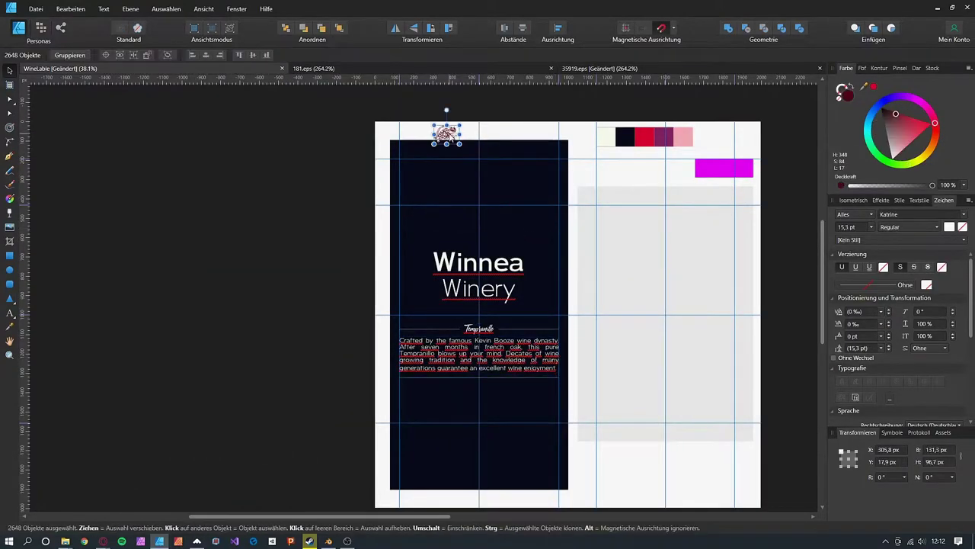
- Centre the pasted grape emblem on the vertical guide above Winnea, then group its objects and enlarge it
drag(452, 133, 532, 132)
scroll(492, 190, up, 5)
scroll(539, 190, down, 2)
drag(473, 191, 495, 184)
key(ctrl+g)
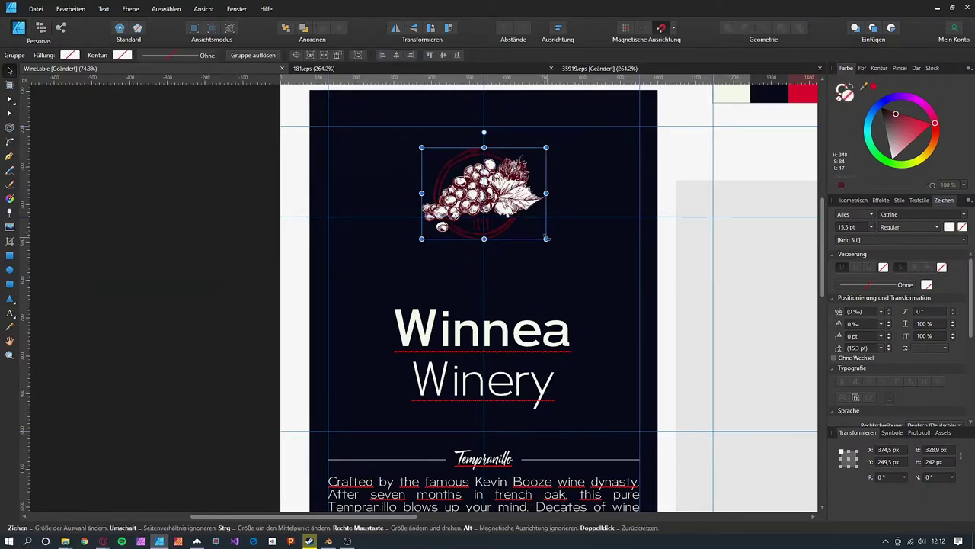
drag(557, 237, 576, 261)
- Remove the emblem's white fills and recolour the grapes, leaves, ring and 1899 in the palette's red
double_click(489, 238)
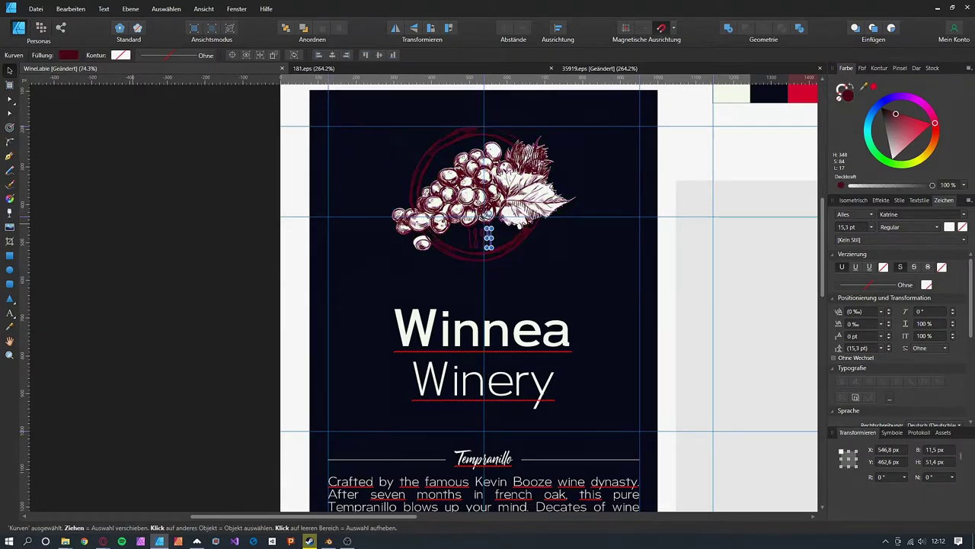
click(874, 87)
click(533, 202)
click(416, 183)
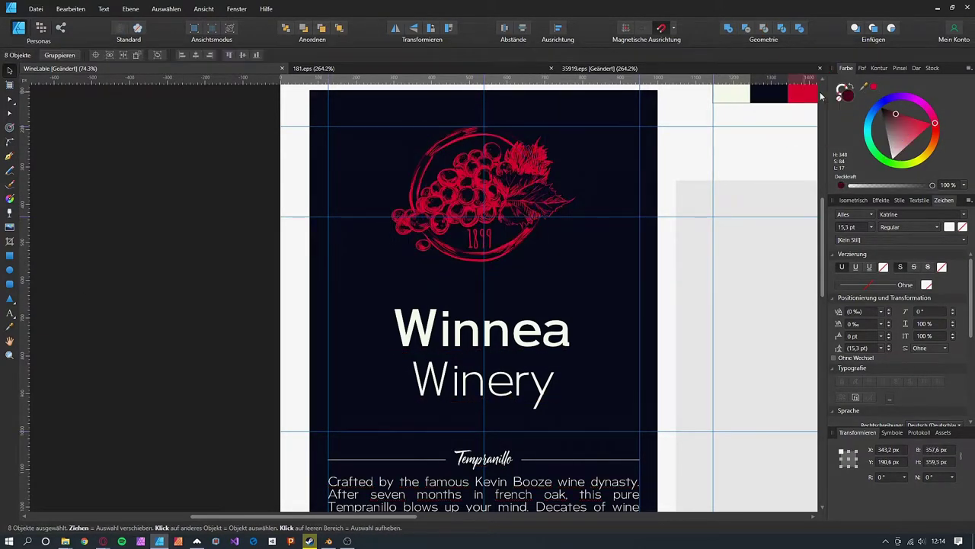
click(306, 211)
- Colour the Winnea and Tempranillo texts in the palette's red and save the label document
scroll(306, 211, down, 3)
drag(246, 142, 442, 233)
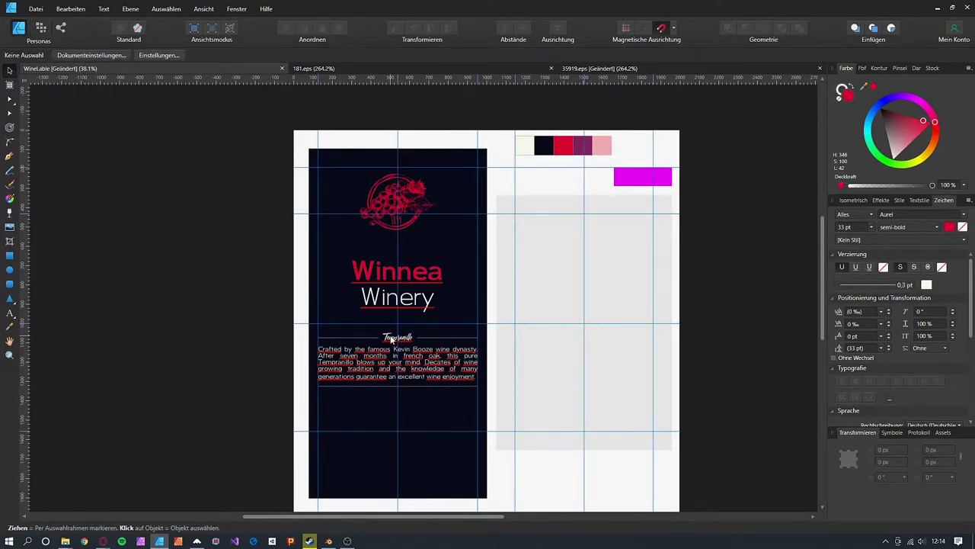
key(ctrl+s)
- Adjust the fill colour of the label's dark background rectangle
click(461, 250)
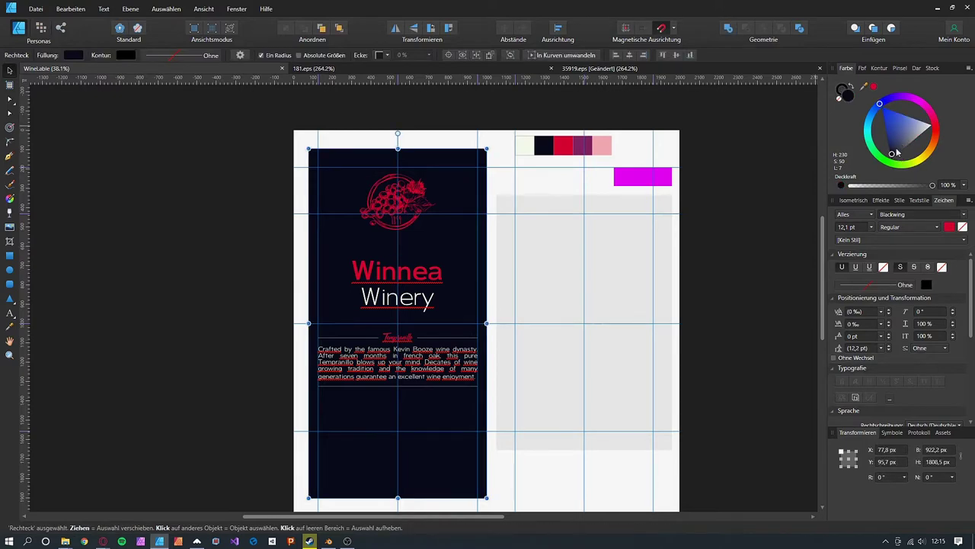
click(76, 58)
click(52, 92)
click(36, 128)
drag(31, 131, 38, 136)
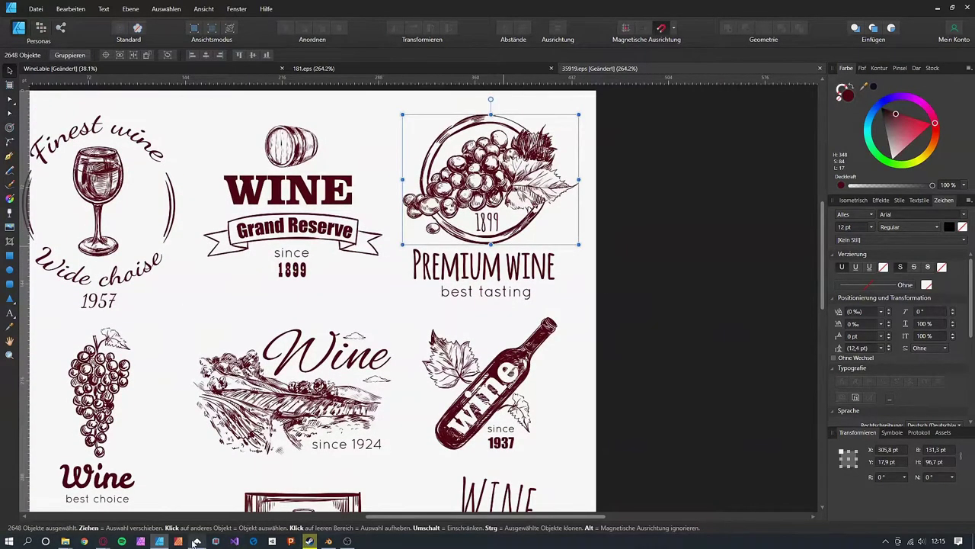
- Switch to the browser, download Freepik's "Rural landscape with villa, vine plantation and hills" vector, and open 148.eps in Affinity Designer
click(103, 541)
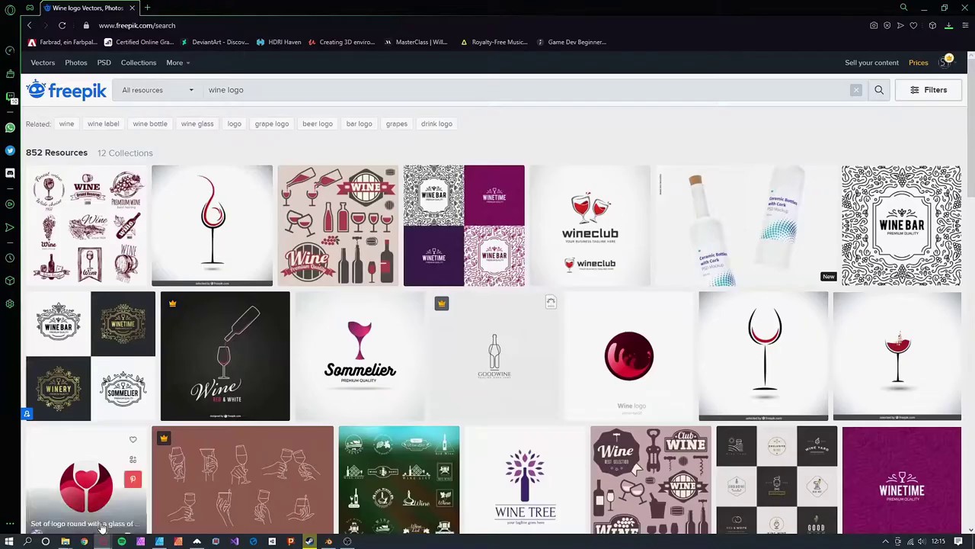
click(947, 61)
click(842, 150)
click(185, 190)
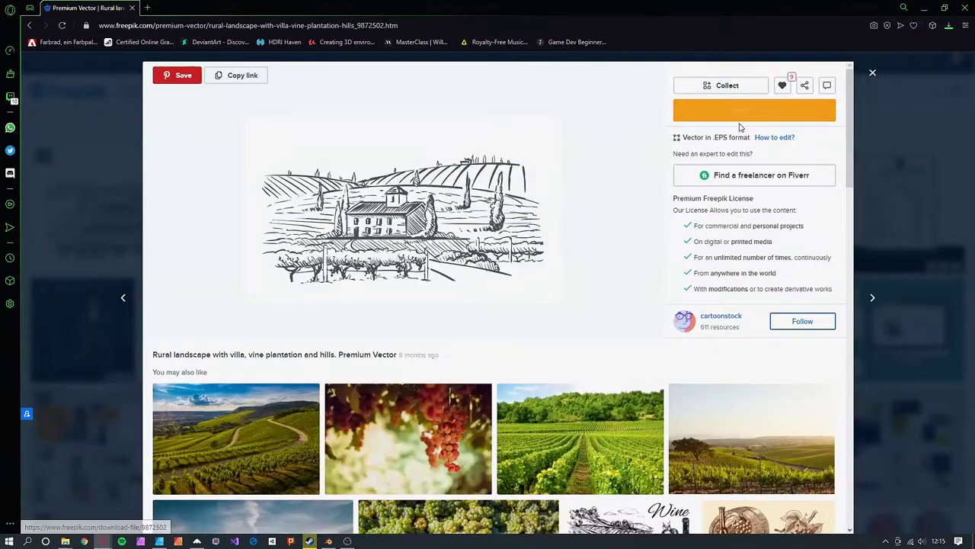
click(743, 111)
click(159, 542)
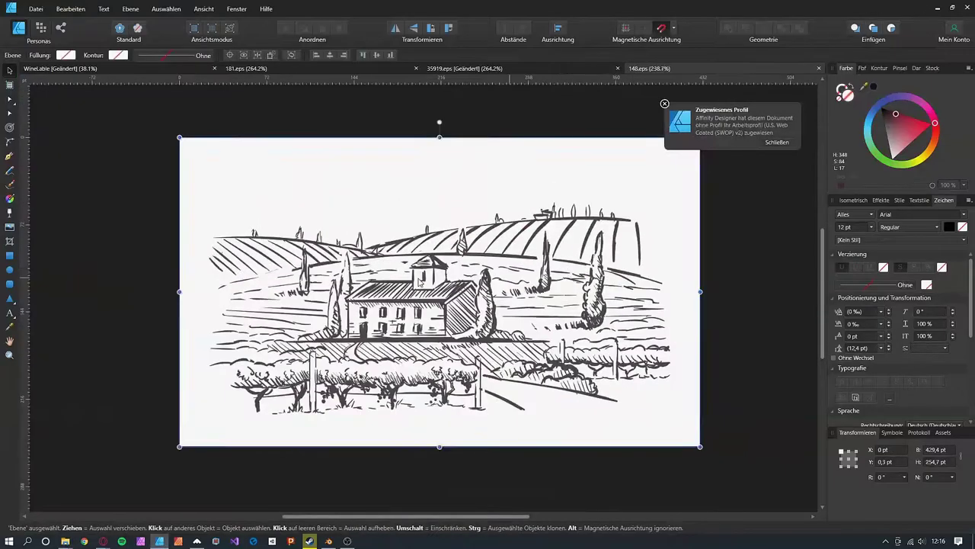
- Bring the vineyard villa drawing into the WineLable document, recolour it red, size it to 1088 × 500 px and place it along the label's lower edge
drag(154, 68, 476, 177)
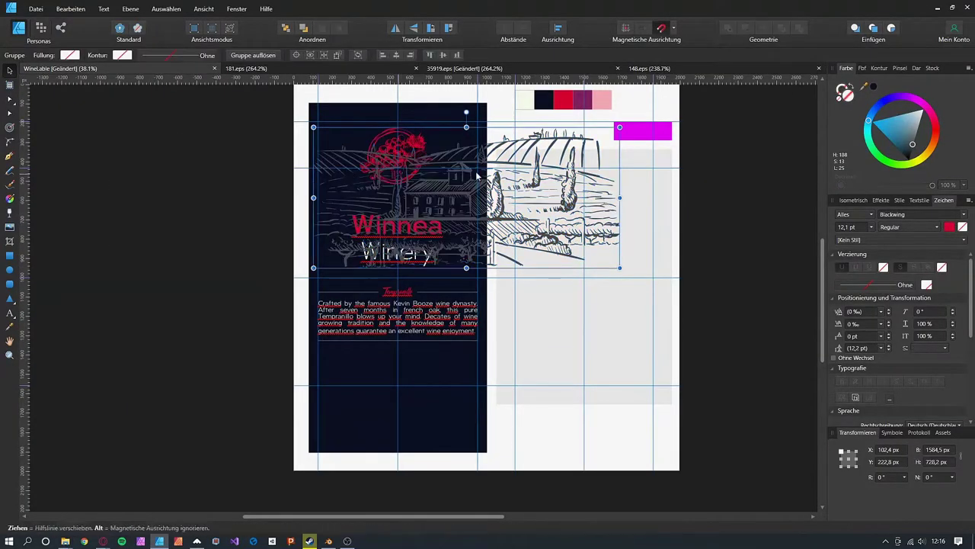
drag(620, 268, 561, 240)
drag(525, 204, 456, 401)
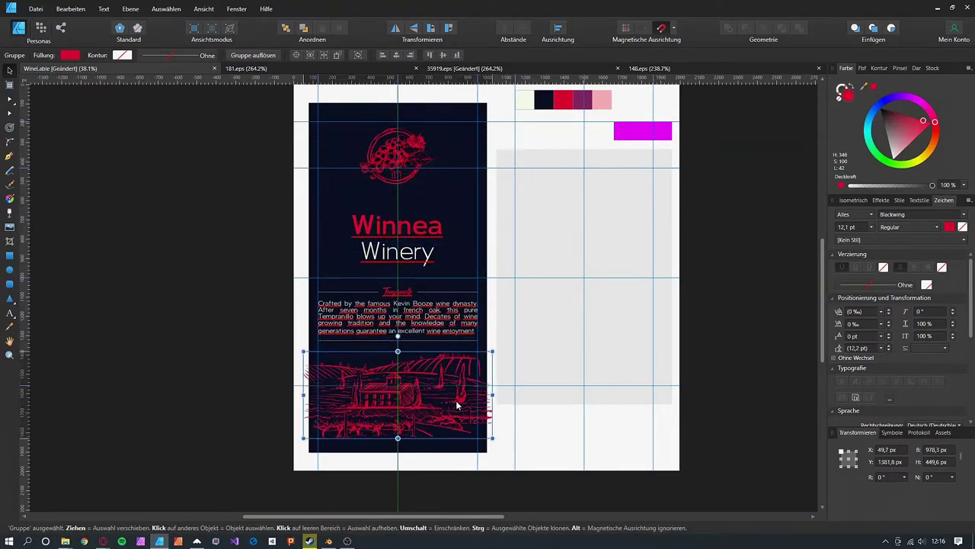
drag(491, 448, 503, 449)
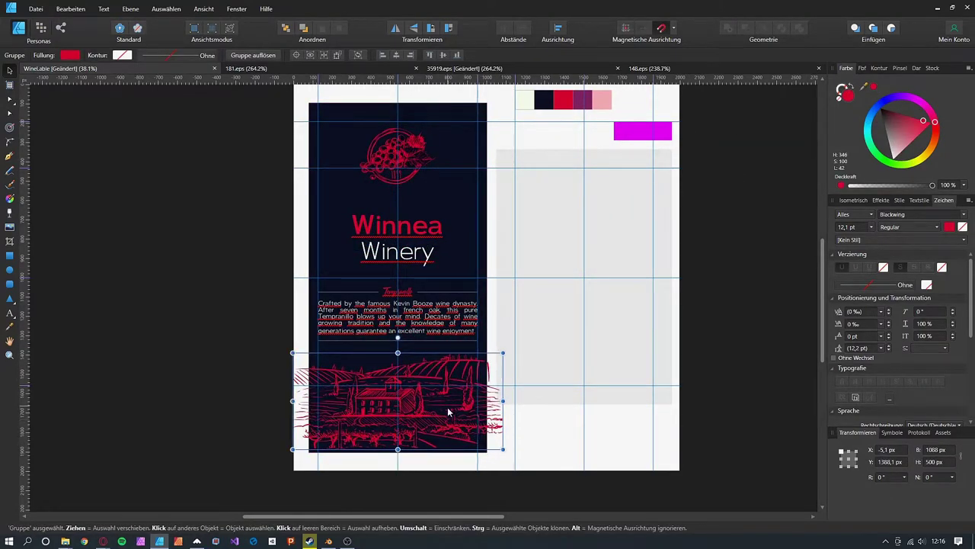
drag(448, 413, 452, 416)
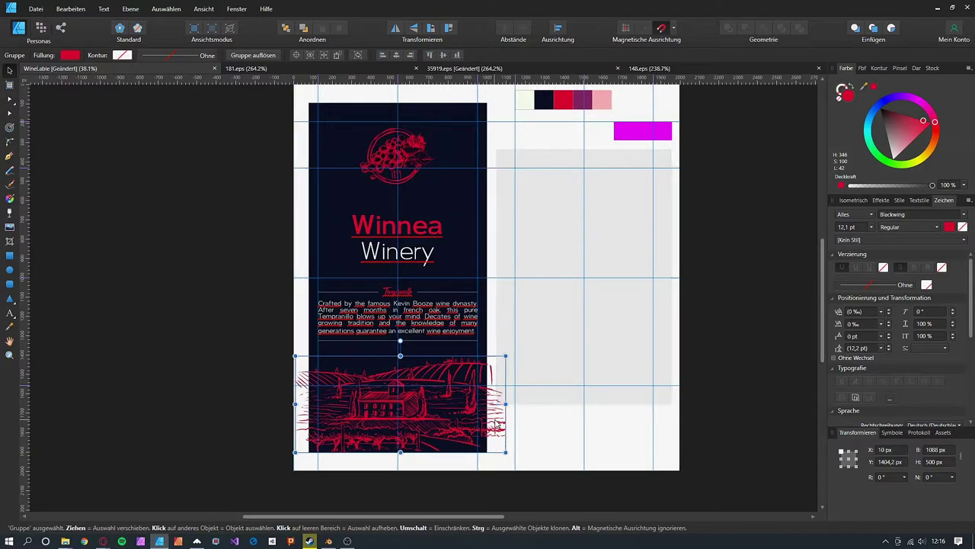
- Export the label design as a PNG named WineLable_T1 in the WineBottle project folder
click(36, 8)
click(61, 195)
click(566, 336)
text(Winelable_)
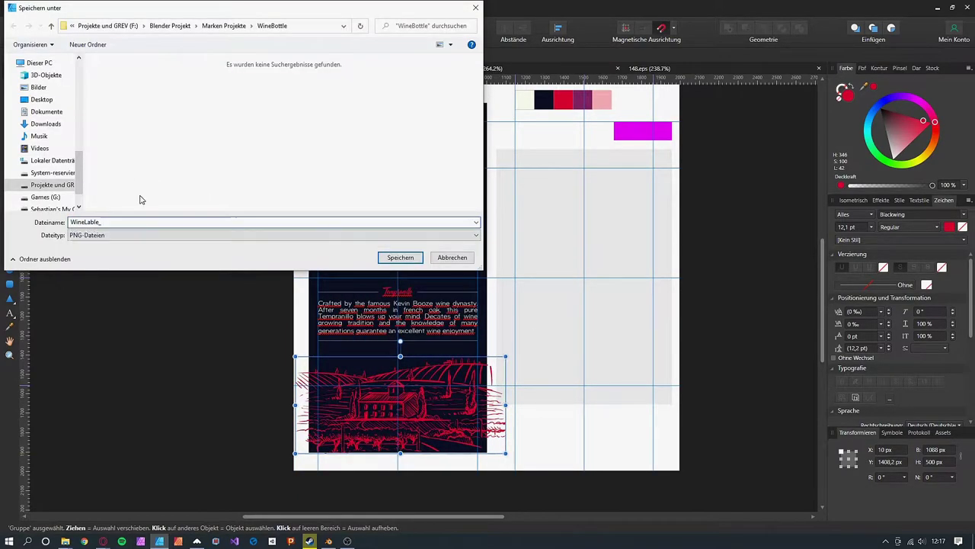
key(Return)
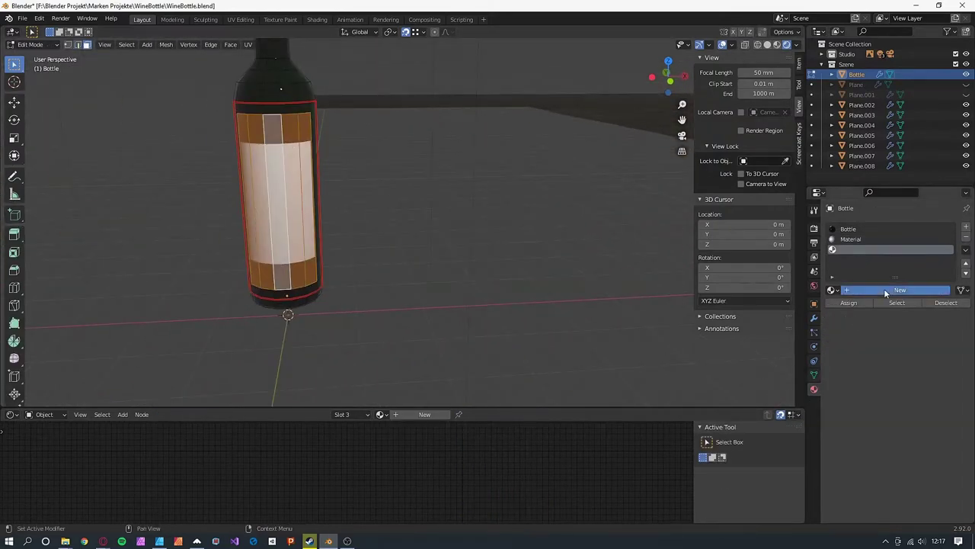
- Switch to Blender and give the selected label faces a new material named Label with WineLable_T1.png as its base colour
click(886, 291)
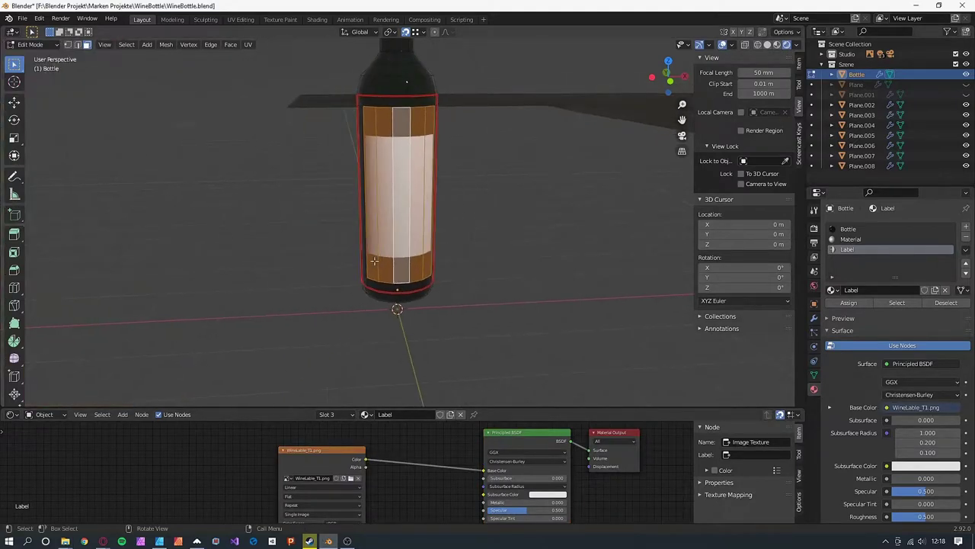
- Load WineLable_T1.png behind the label faces' UV layout and move the UVs onto the dark label rectangle
click(240, 19)
click(176, 45)
click(221, 100)
key(g)
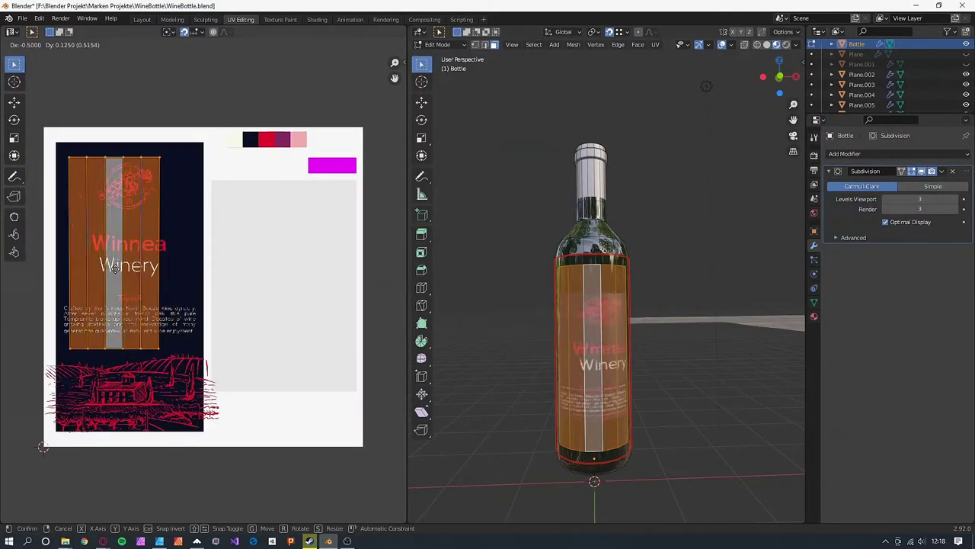
- Scale and position the label UVs to fill the dark label rectangle, and check the textured bottle in Object Mode
key(s)
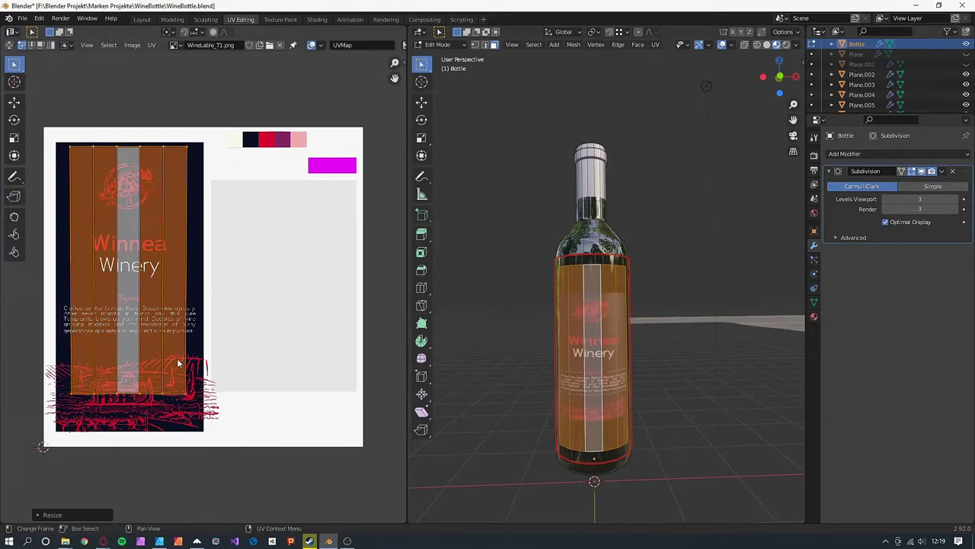
key(g)
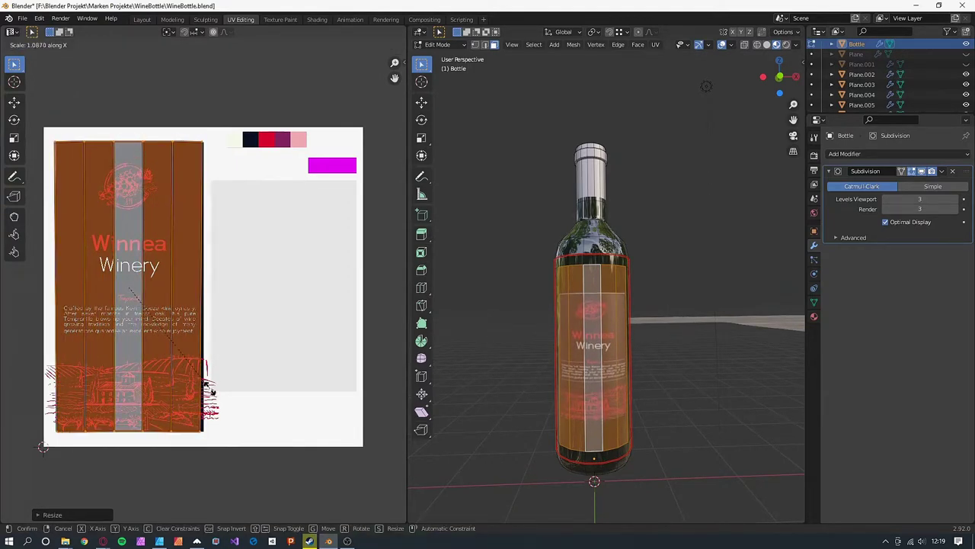
key(g)
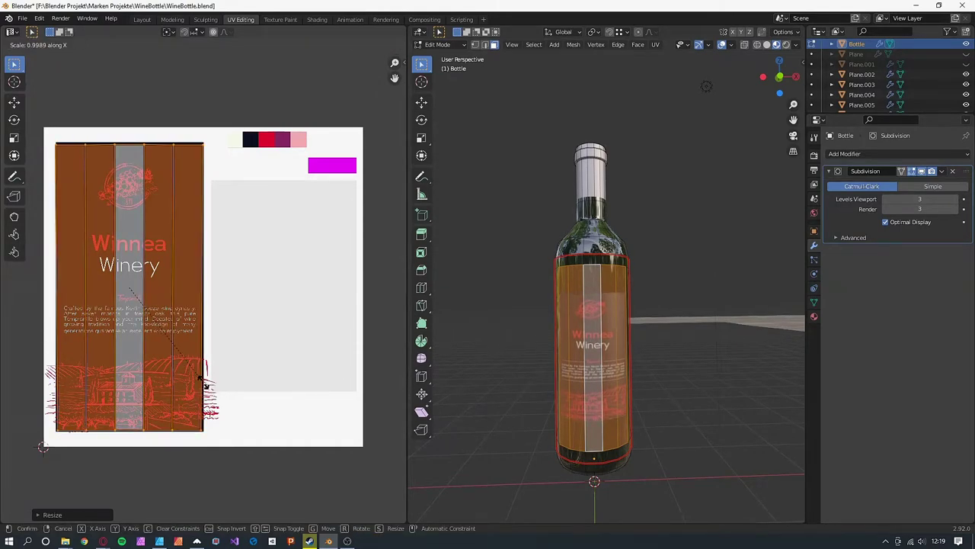
click(203, 381)
key(Tab)
mouse_move(550, 309)
mouse_down()
mouse_move(553, 297)
mouse_move(545, 316)
mouse_move(568, 310)
mouse_up()
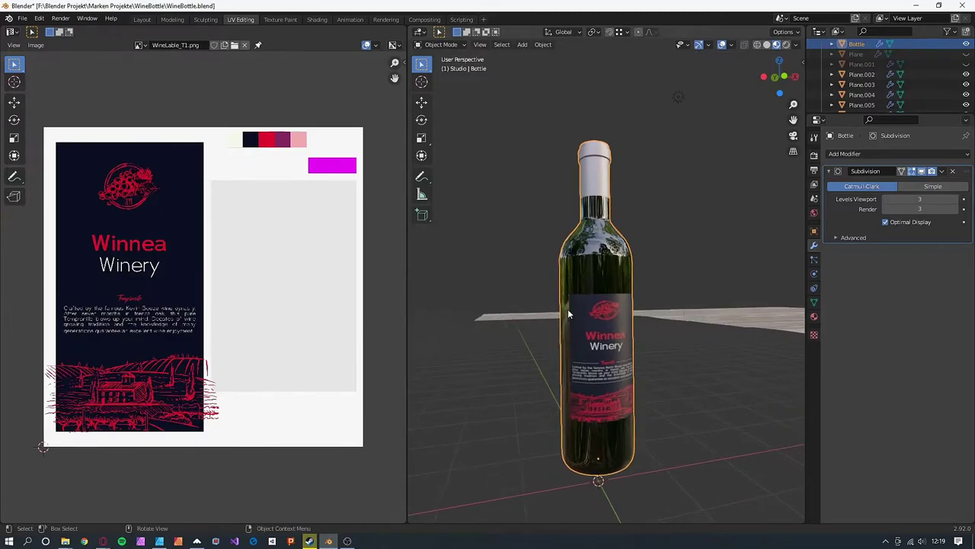
- Copy the label's red hex code from Affinity Designer and set the bottle cap material's base colour in Blender to D80032
click(160, 541)
click(70, 56)
click(47, 90)
click(47, 112)
click(139, 142)
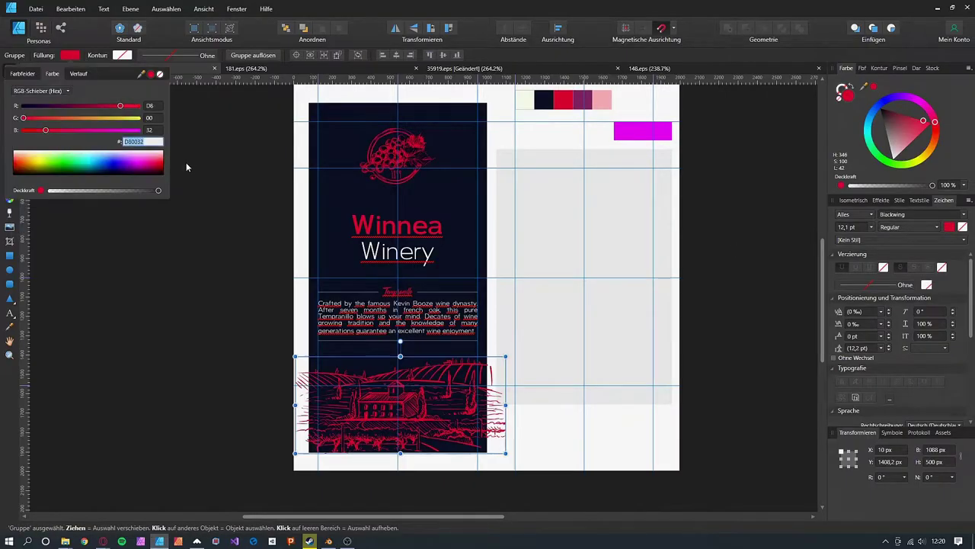
key(alt+Tab)
click(815, 316)
click(851, 166)
click(925, 322)
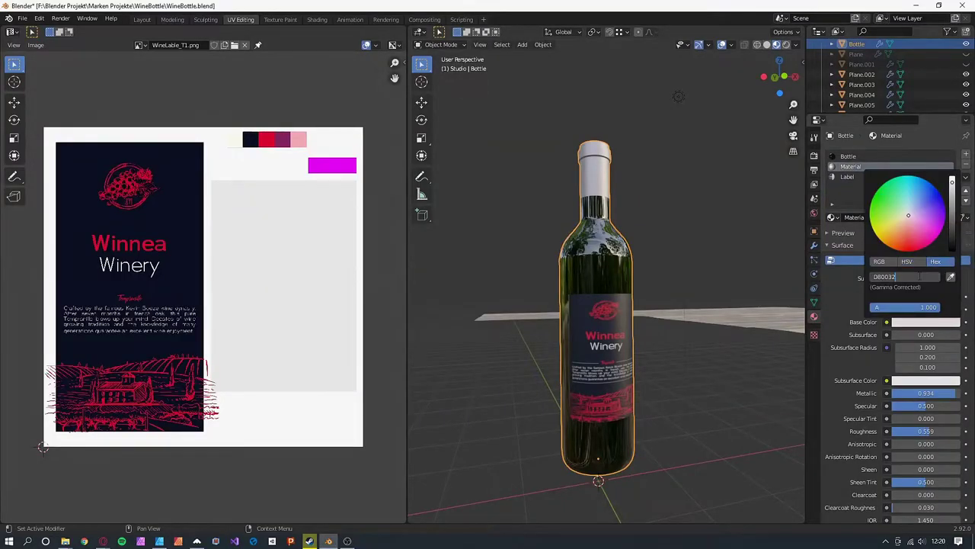
key(Return)
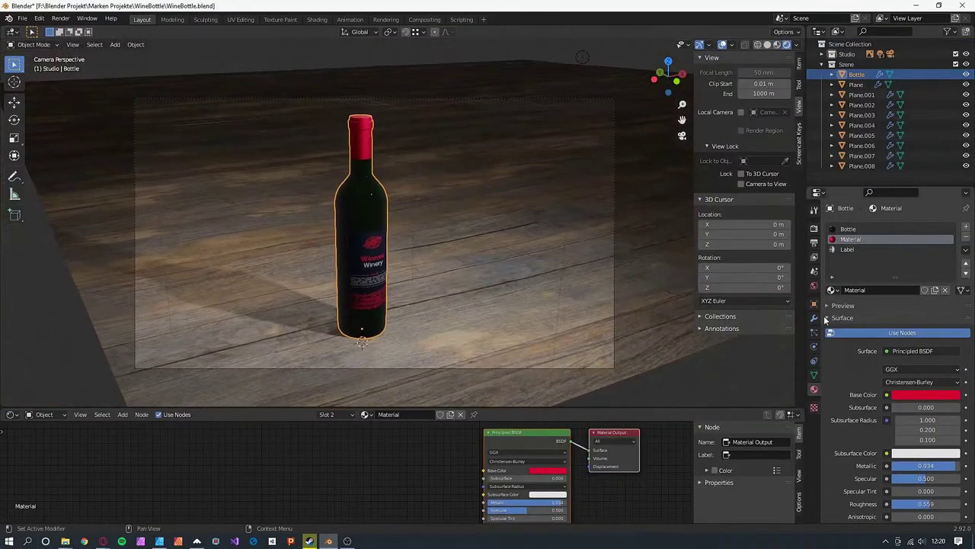
- Change the scene's render engine in the render settings
click(813, 227)
click(928, 226)
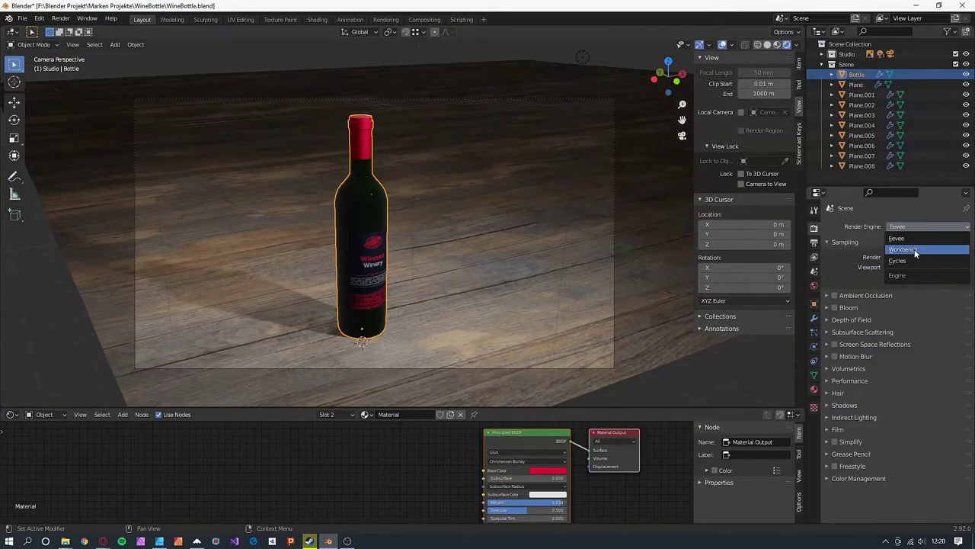
click(914, 253)
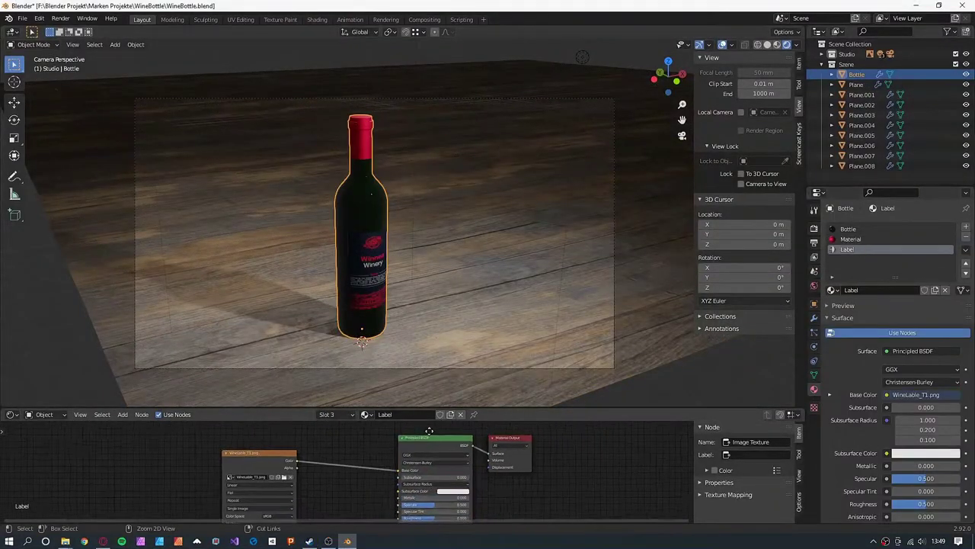
- Connect a UVCheckerMap01-1024 image texture to the Label material's Base Color and examine the checker pattern on the bottle from the front
scroll(429, 431, down, 3)
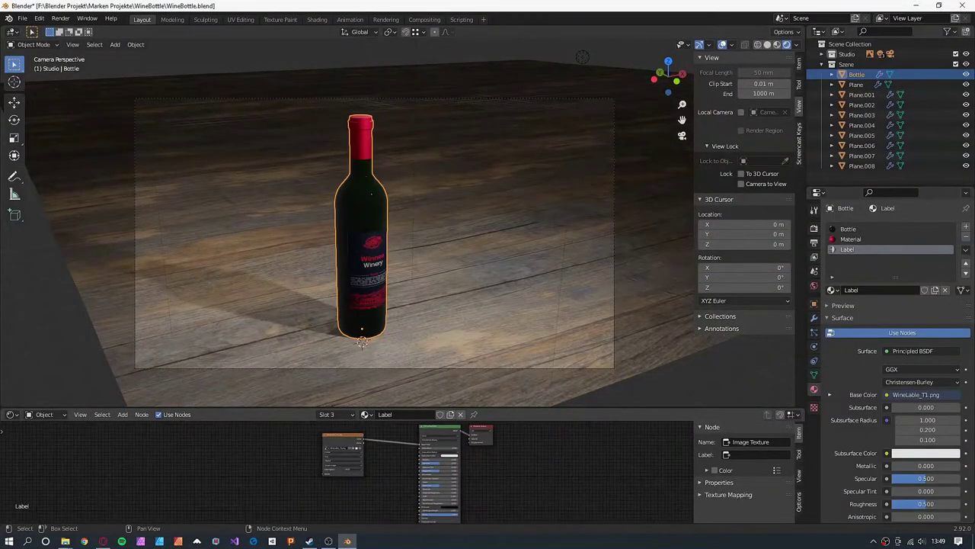
drag(334, 437, 307, 435)
drag(415, 451, 419, 445)
scroll(377, 297, up, 2)
key(KP_1)
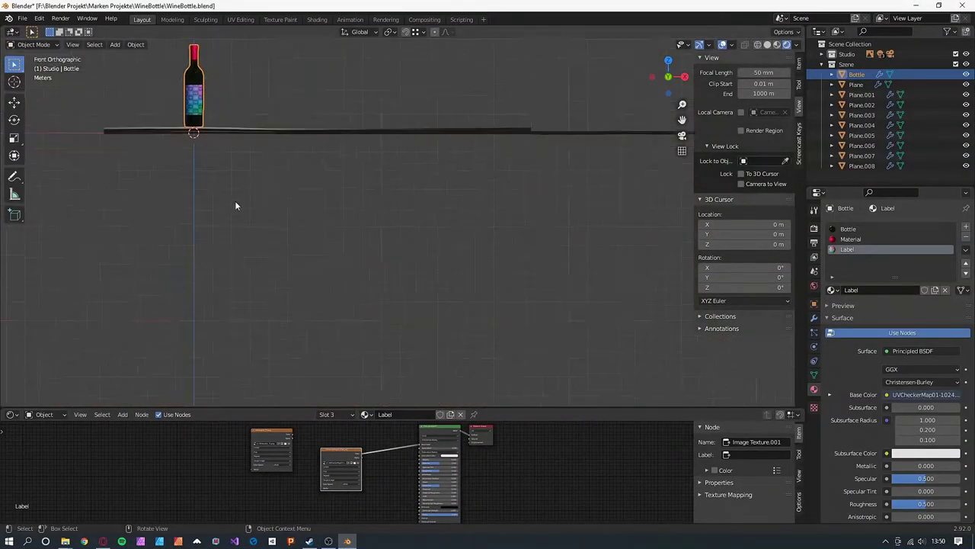
scroll(448, 214, up, 12)
- Rescale the label UVs separately along X and Y using the checker pattern on the bottle as reference
click(241, 20)
drag(612, 335, 620, 294)
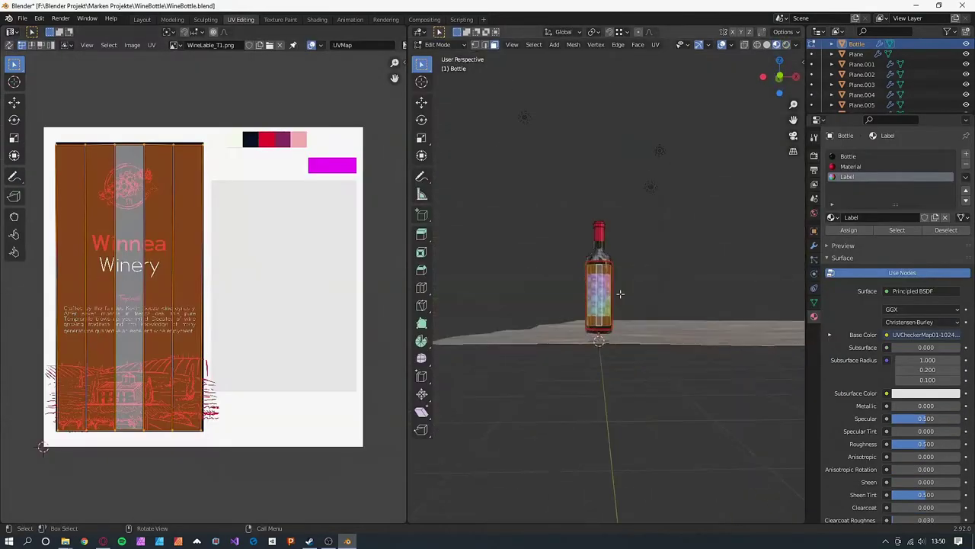
scroll(647, 288, up, 10)
key(s)
key(x)
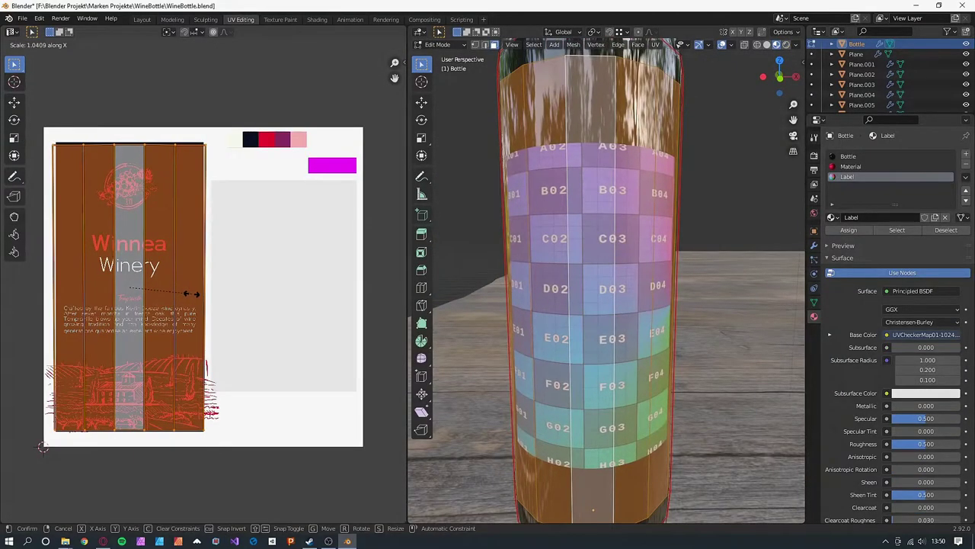
click(189, 293)
key(s)
key(y)
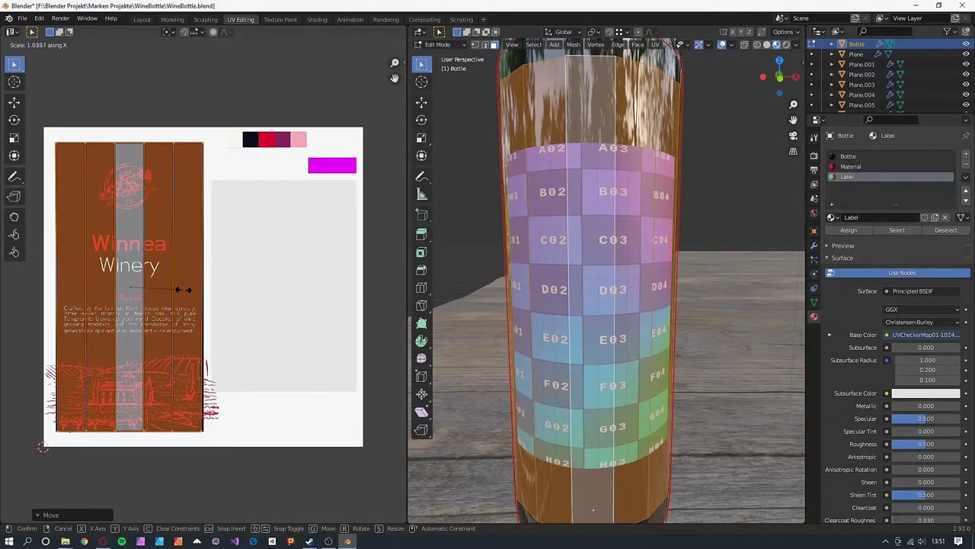
click(184, 290)
- Refine the outer edge of the UV layout against the border of the dark label artwork
scroll(203, 290, up, 6)
drag(145, 254, 167, 221)
click(229, 163)
drag(239, 176, 363, 183)
click(177, 175)
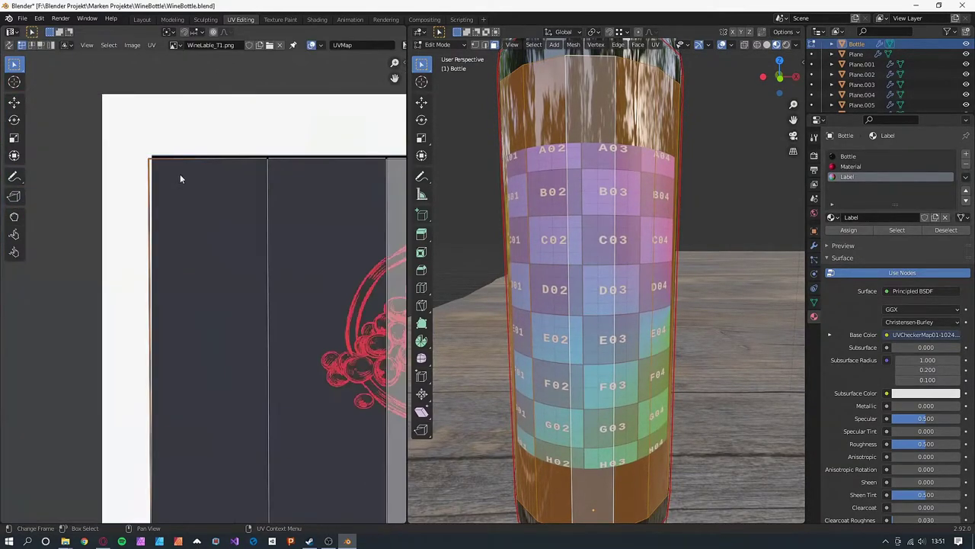
drag(183, 175, 207, 442)
click(193, 439)
scroll(193, 440, down, 5)
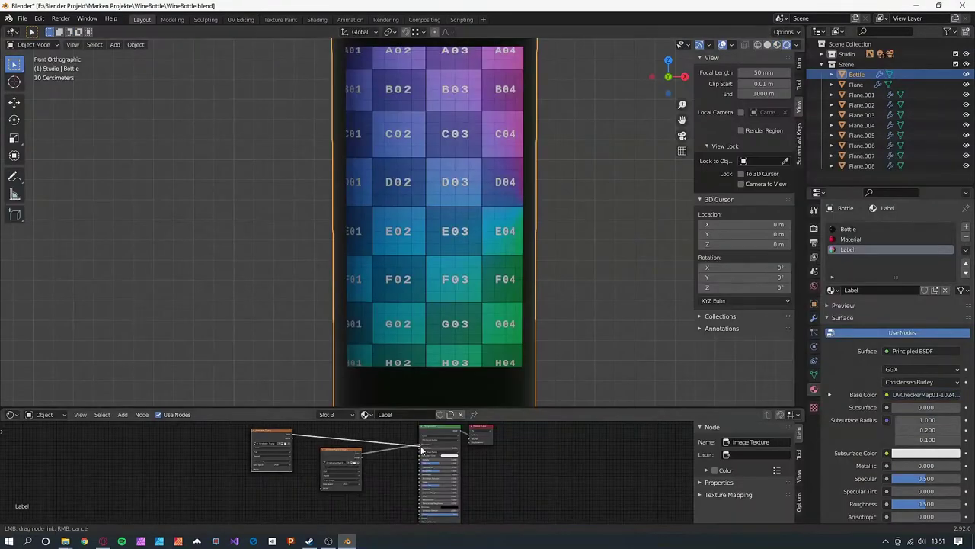
- Reconnect the WineLable_T1.png texture to the Label material's Base Color and view the bottle through the camera
drag(421, 450, 420, 449)
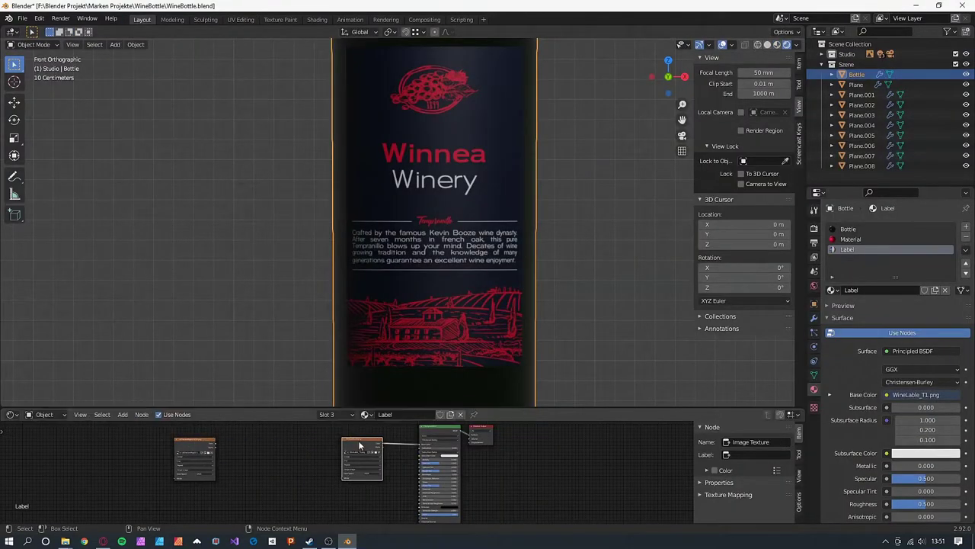
drag(538, 313, 490, 332)
key(KP_0)
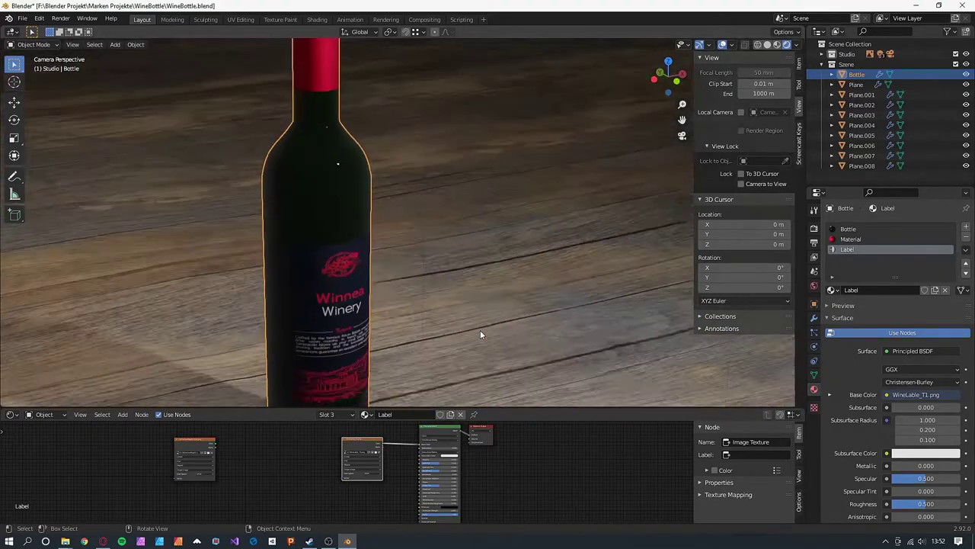
- Scale all label UVs down slightly to about 0.99 to keep them inside the dark artwork, and check the label on the bottle
click(241, 20)
key(a)
scroll(320, 435, up, 3)
key(s)
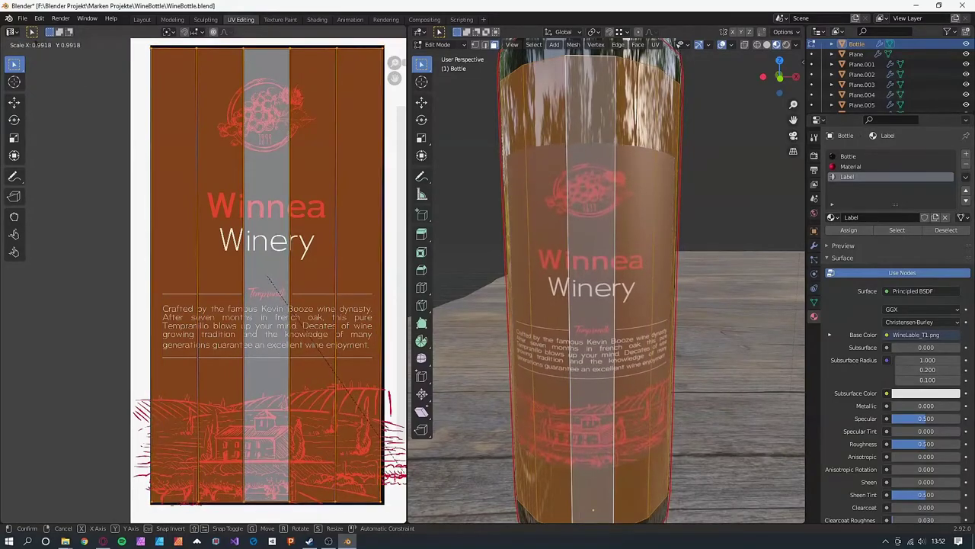
click(373, 425)
scroll(373, 425, down, 5)
drag(560, 328, 588, 326)
key(alt+a)
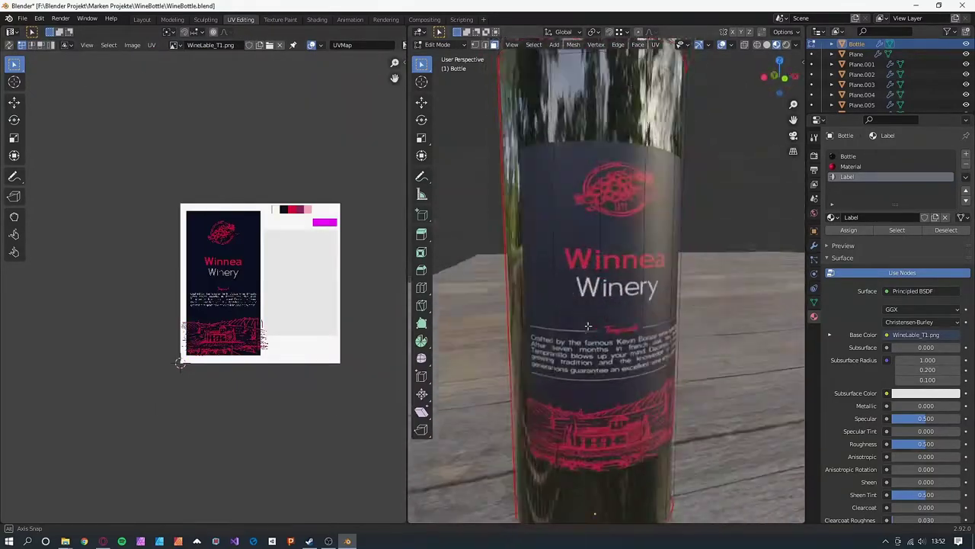
key(KP_0)
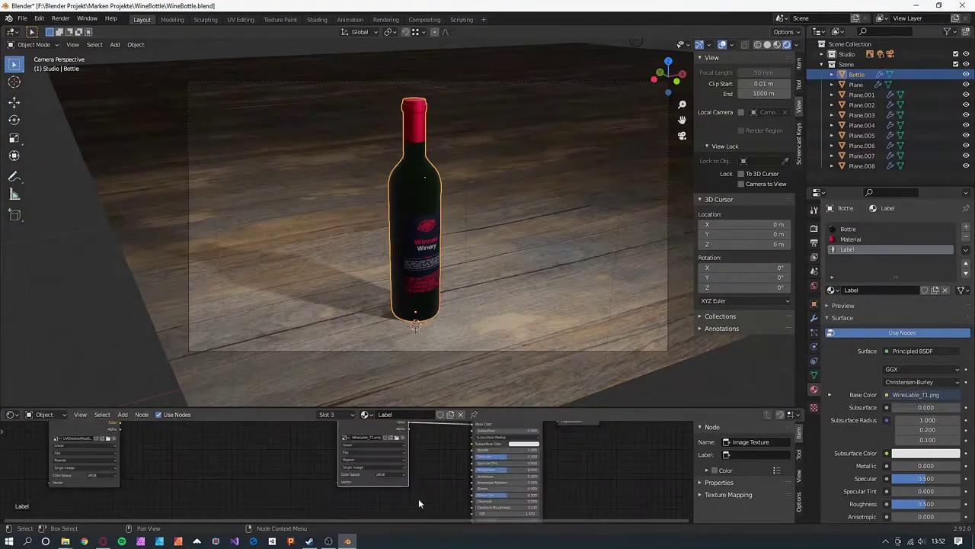
- Load the Bottle material into the third slot's node setup and set its subsurface colour to dark red
scroll(420, 501, down, 1)
drag(446, 486, 379, 465)
click(367, 415)
click(381, 309)
scroll(438, 478, up, 6)
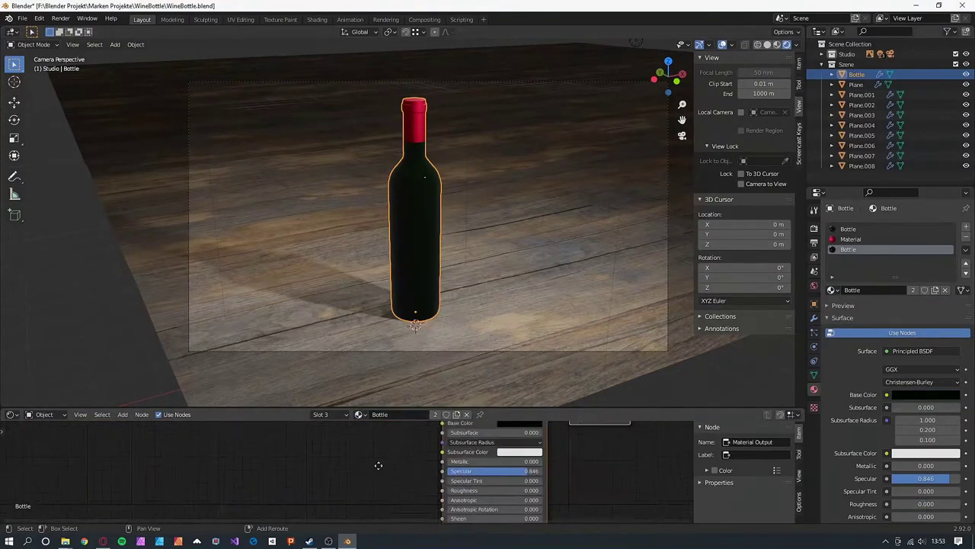
scroll(437, 477, up, 2)
click(547, 440)
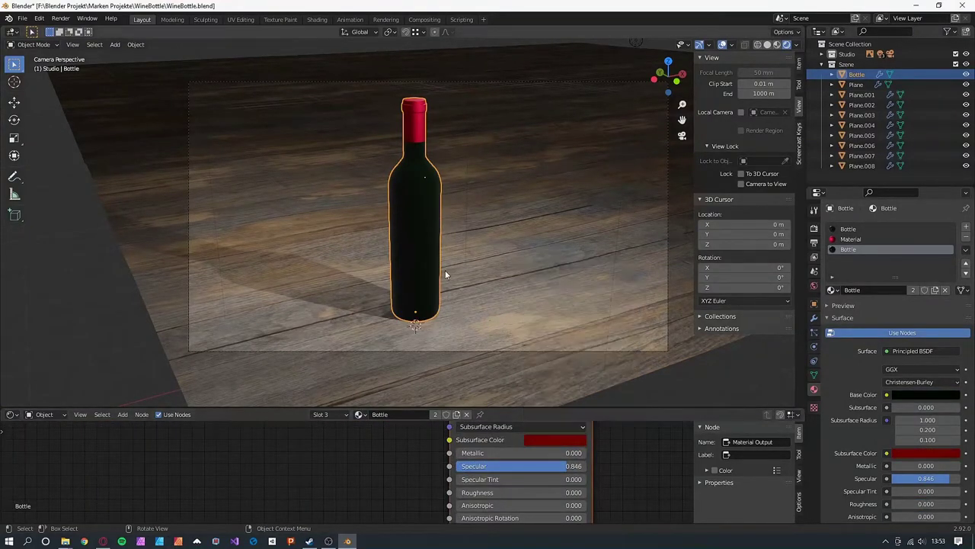
- Set the Bottle material's base colour to near-black green (H 0.327, S 1, V 0.004) and Metallic to 0.795
scroll(427, 278, up, 5)
drag(416, 285, 418, 381)
scroll(518, 464, up, 1)
click(583, 439)
drag(668, 334, 669, 340)
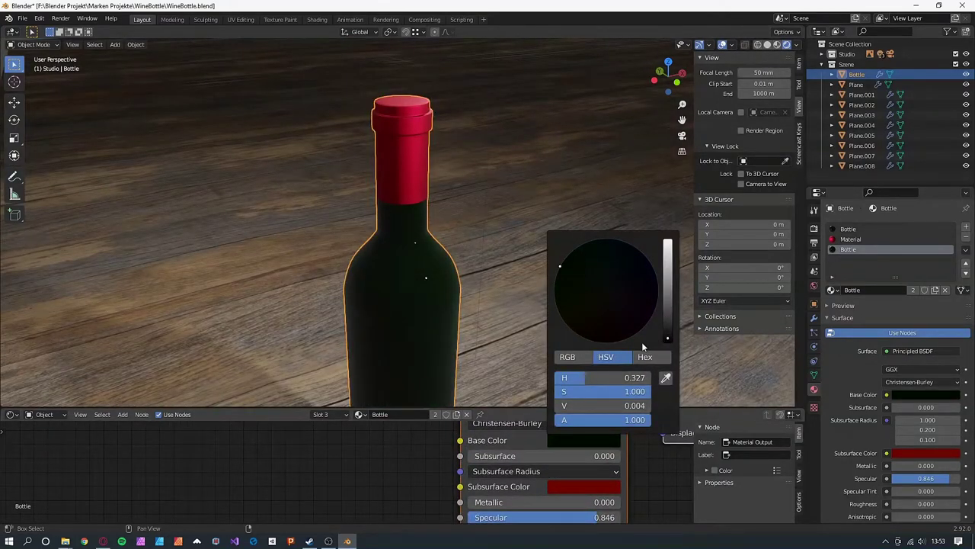
scroll(640, 495, down, 1)
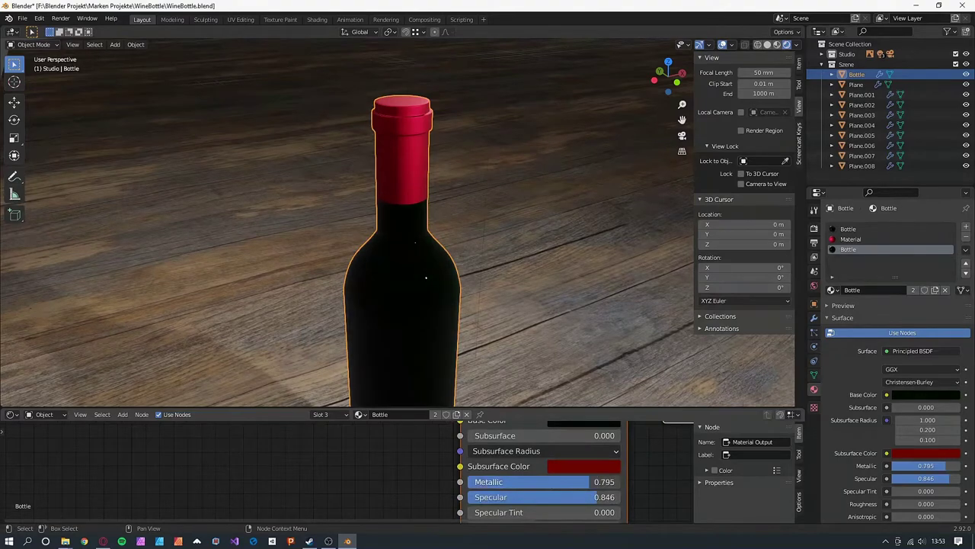
- Brighten the Bottle material's base colour to a slightly lighter dark green and view the result through the camera
drag(675, 442, 674, 467)
click(594, 445)
drag(669, 344, 668, 340)
key(KP_0)
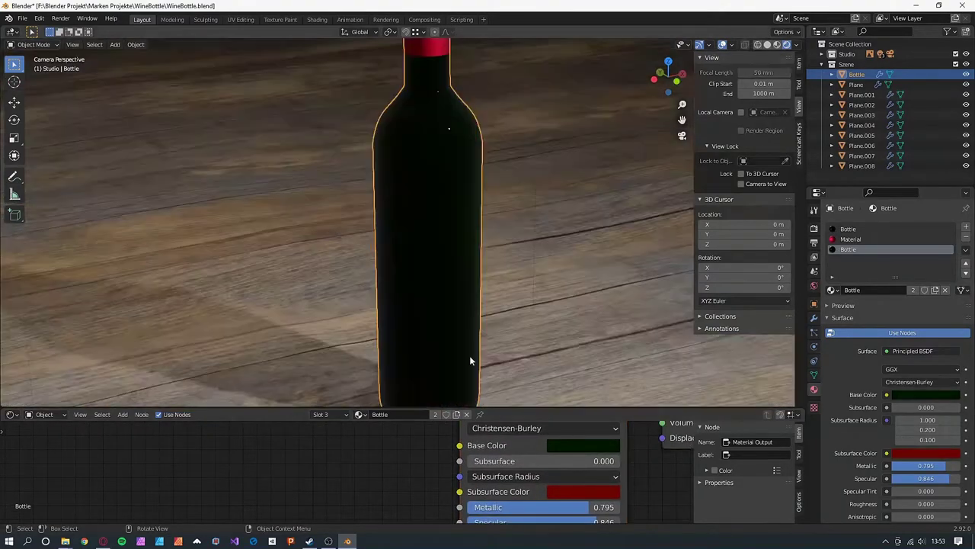
- Reassign the Label material to the third slot and select the Bottle material in the first slot
scroll(469, 355, down, 3)
scroll(488, 464, down, 8)
click(361, 415)
click(387, 323)
click(848, 228)
scroll(433, 466, up, 6)
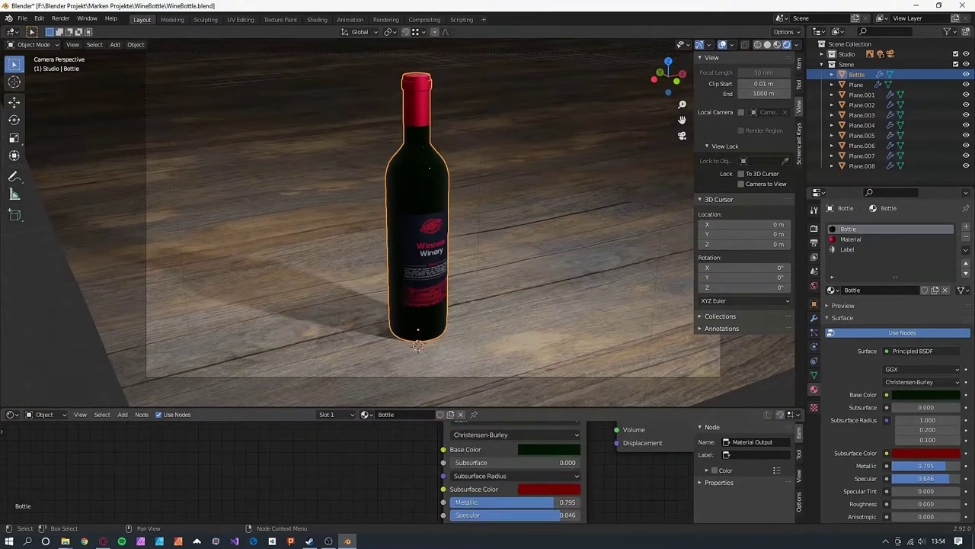
- Raise the Bottle material's Subsurface to 0.109 and check the bottle up close and through the camera
drag(526, 463, 525, 463)
scroll(448, 272, up, 4)
drag(448, 272, 463, 259)
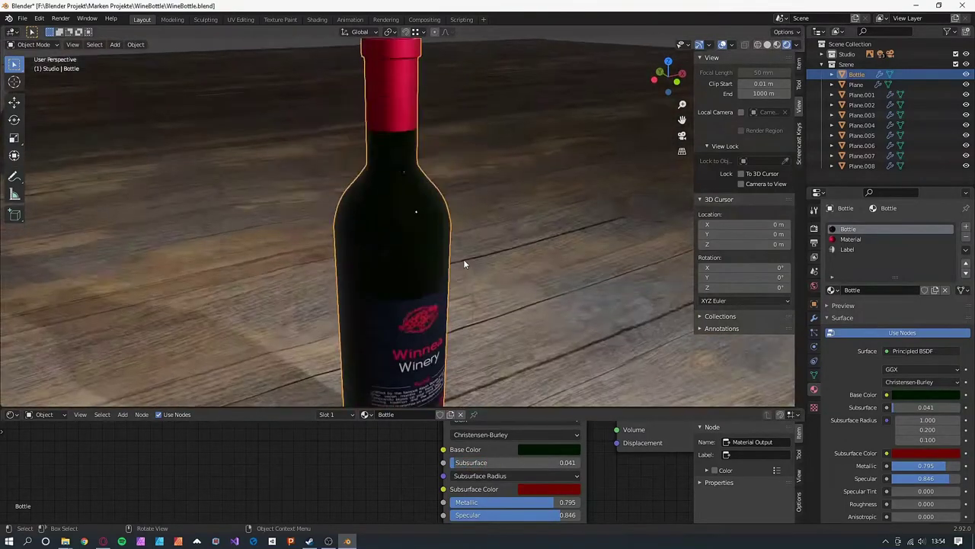
scroll(463, 259, up, 5)
key(KP_0)
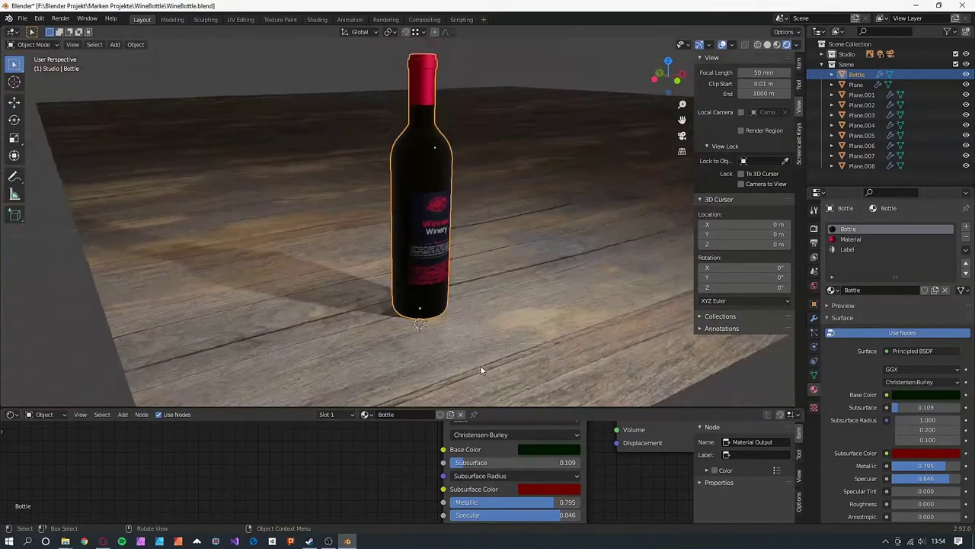
scroll(515, 457, down, 2)
- Set the scene's render engine to Cycles
click(814, 228)
click(907, 227)
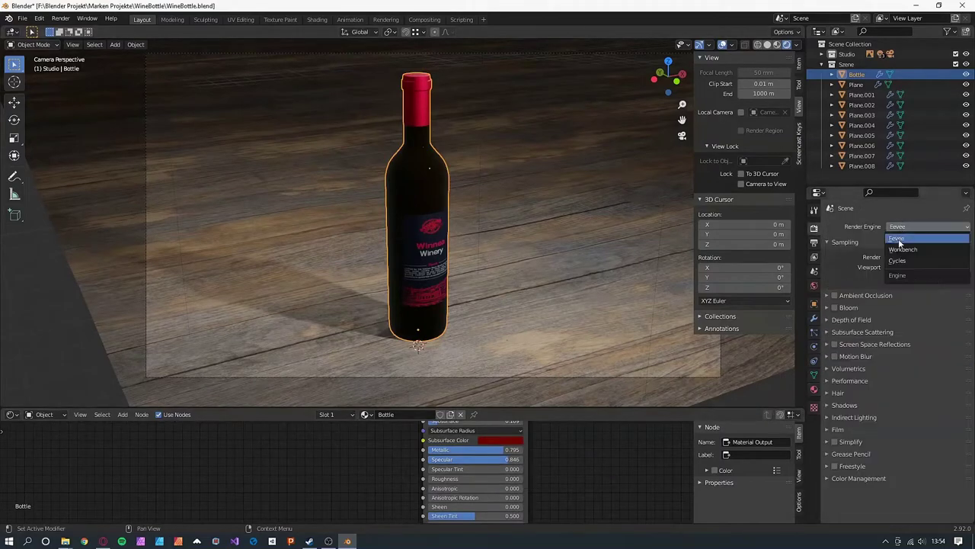
click(901, 262)
- Fine-tune the Bottle material's subsurface amount and its dark red subsurface colour, and deselect the objects
scroll(488, 454, up, 1)
drag(487, 454, 492, 486)
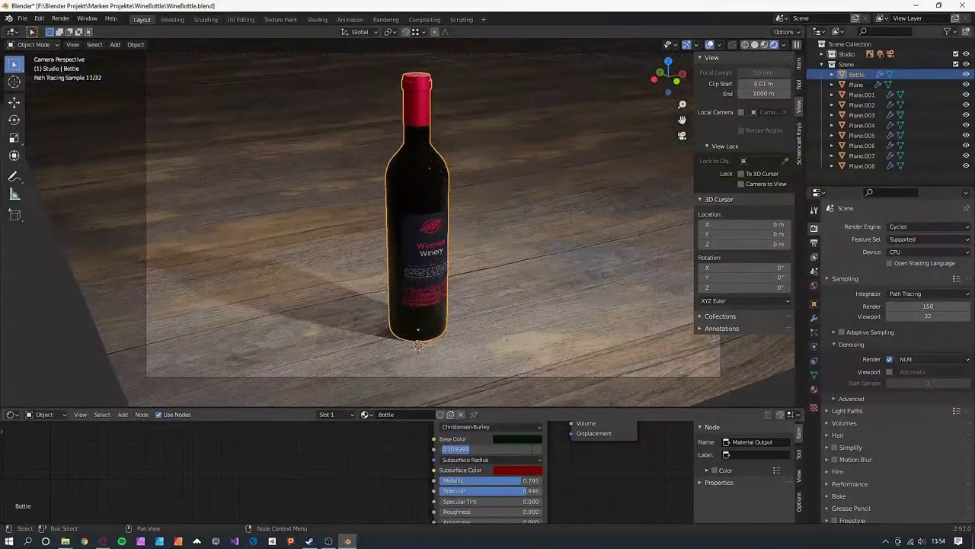
drag(525, 449, 540, 449)
click(535, 469)
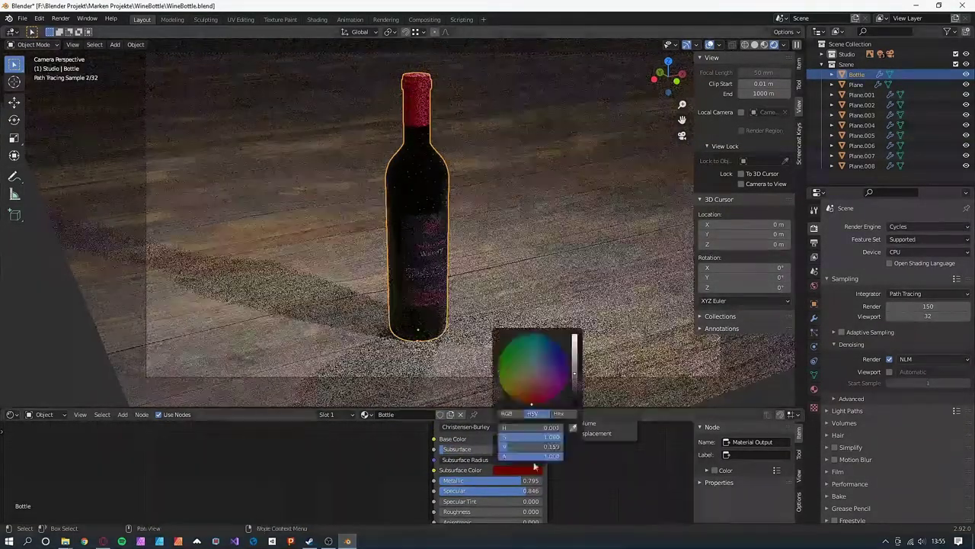
drag(535, 398, 537, 392)
click(536, 200)
click(43, 289)
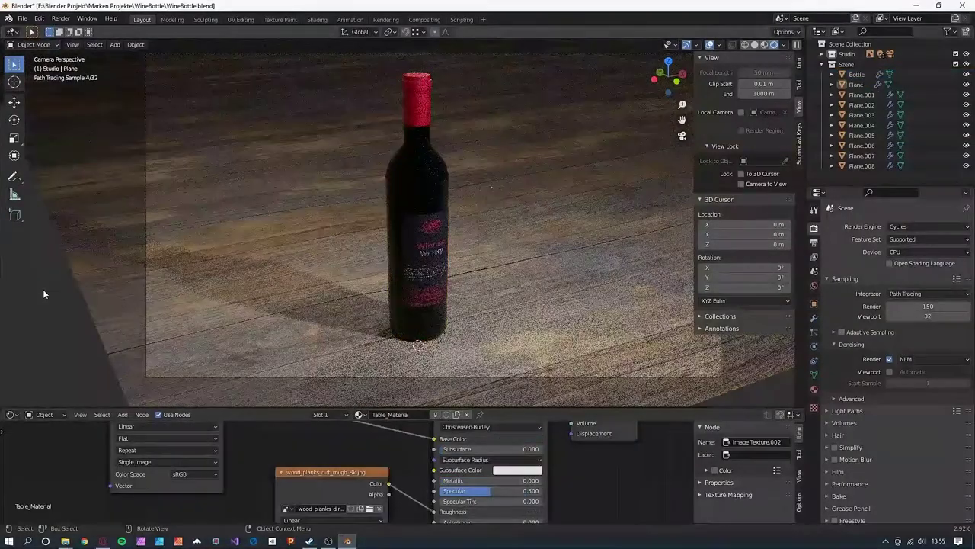
- Set the bottle's red cap material to Specular 0.700 and Roughness 0.595
click(420, 111)
click(814, 389)
click(856, 240)
drag(468, 492, 492, 512)
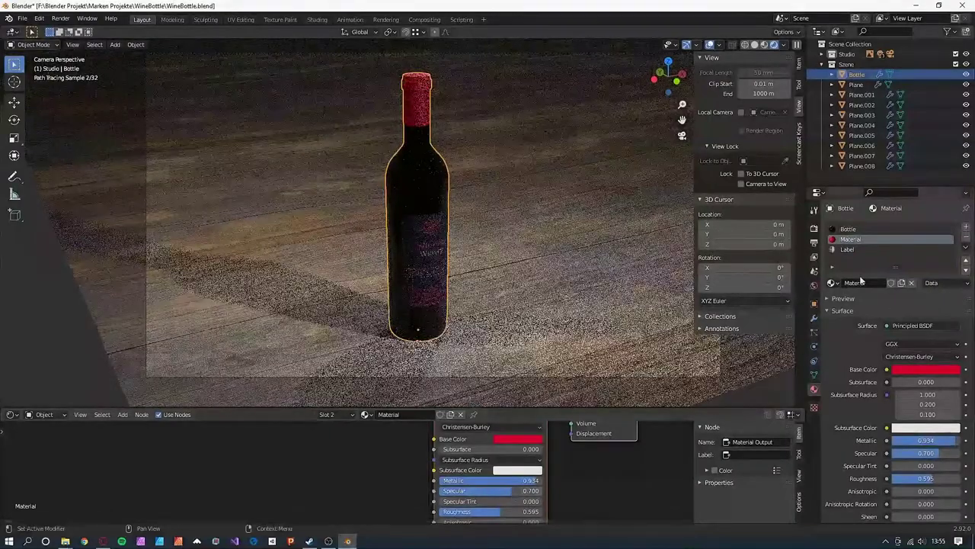
- Select the bottle's Label material and bring its image texture nodes into view in the node editor
click(813, 228)
scroll(548, 267, down, 2)
scroll(336, 474, down, 8)
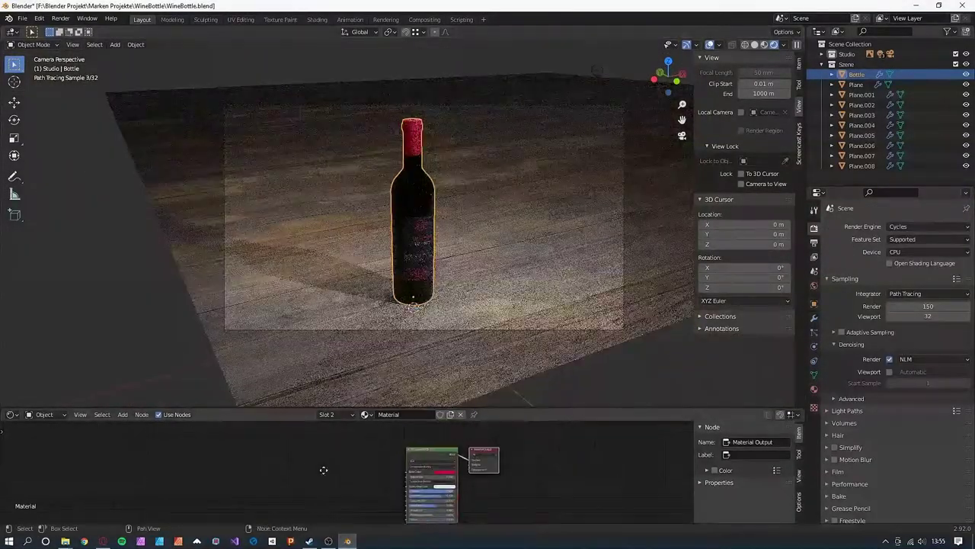
click(814, 390)
click(853, 250)
scroll(361, 461, down, 3)
drag(354, 443, 325, 444)
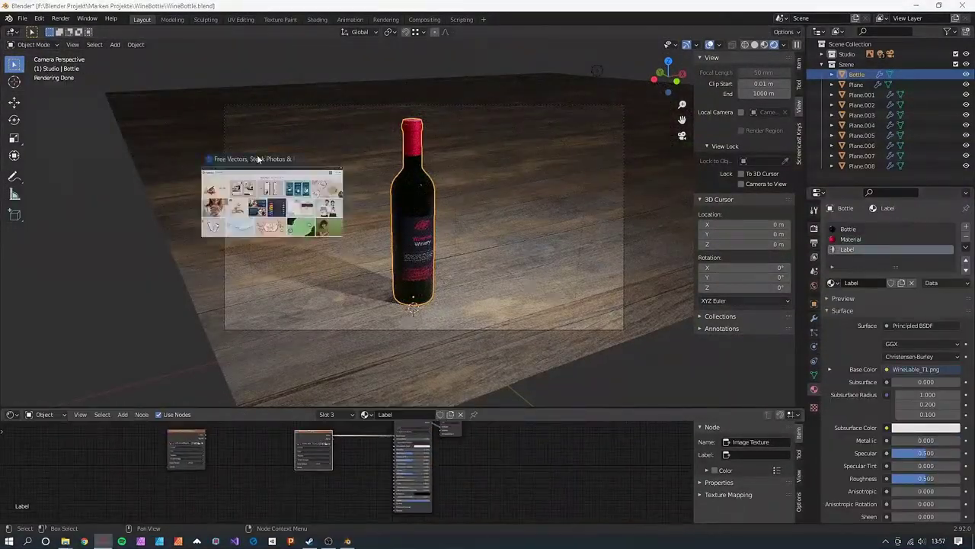
- Switch to Freepik in the browser and search all resources for "paper texture"
drag(257, 158, 225, 81)
click(429, 159)
text(paper texture)
key(Return)
- Open the realistic paper grain texture from the Freepik results and download it
click(818, 78)
scroll(538, 190, down, 2)
click(703, 239)
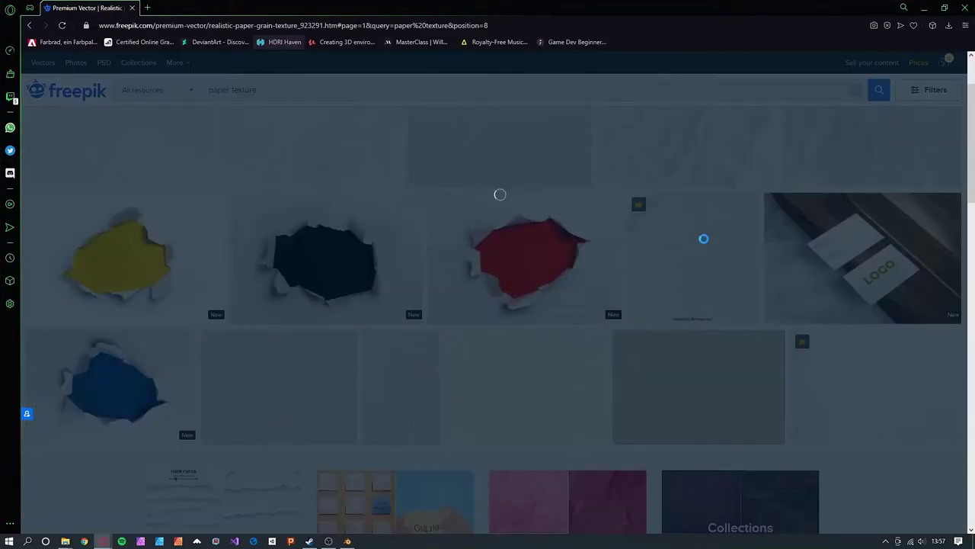
click(761, 110)
click(823, 62)
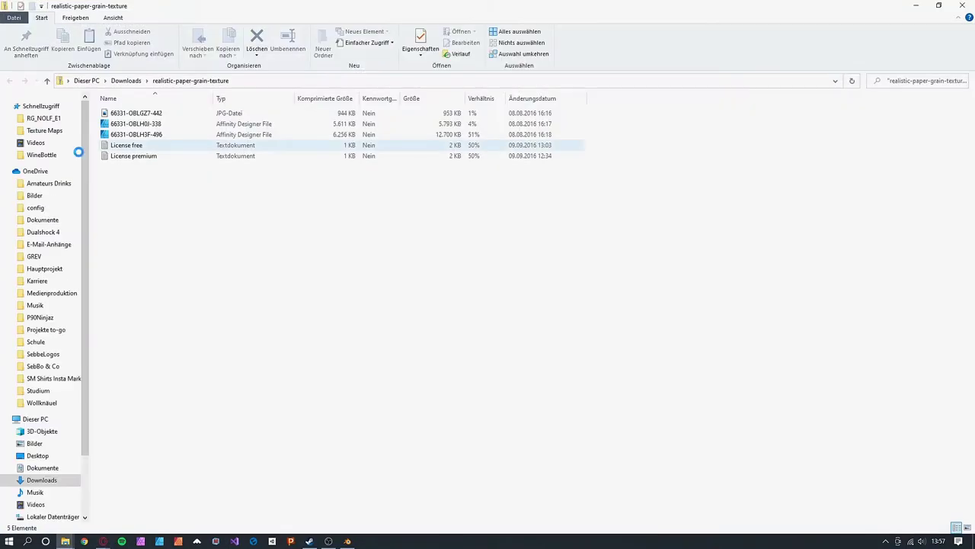
- Open the first Affinity Designer file from the realistic-paper-grain-texture archive, loading all pages with the default PDF options
double_click(145, 125)
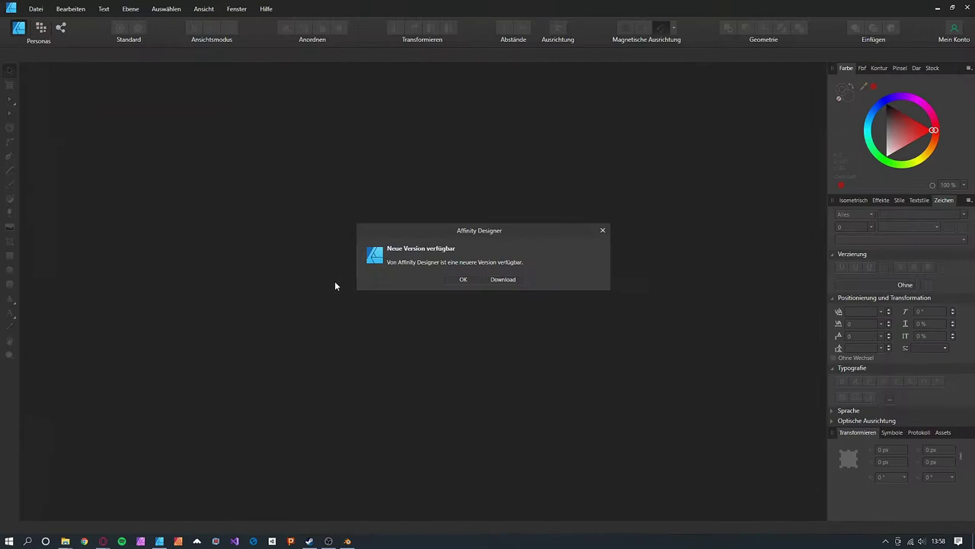
click(464, 279)
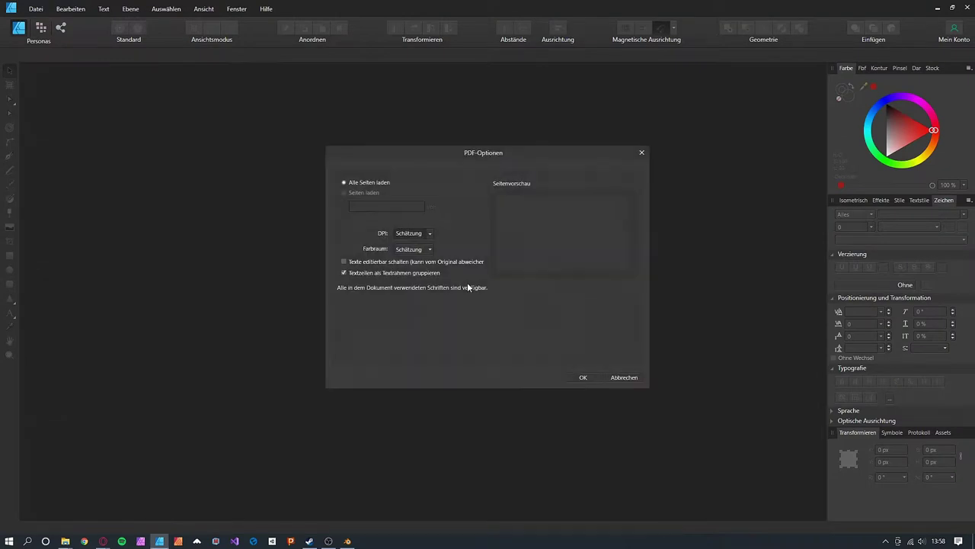
click(581, 377)
click(420, 459)
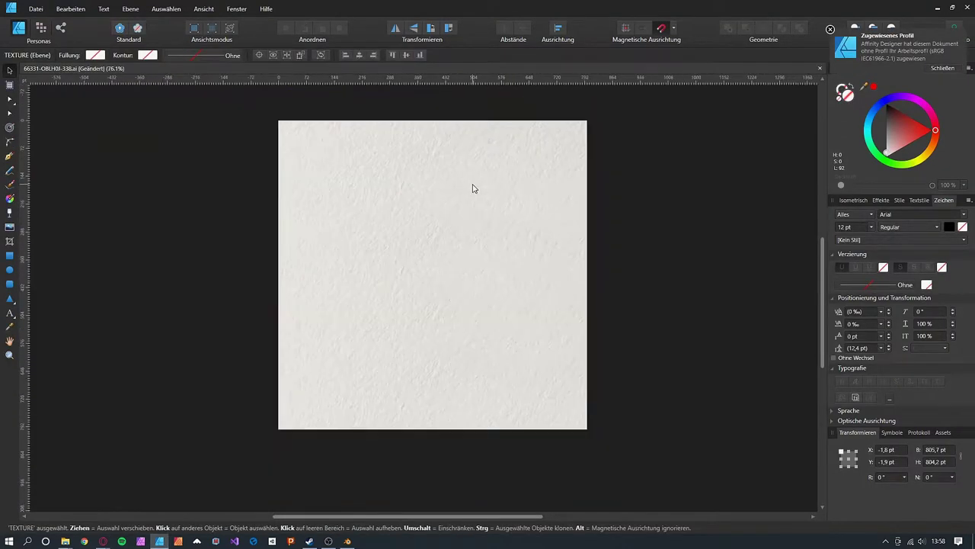
- Export the paper texture as Paper_Texture.png into the WineBottle folder
key(ctrl+alt+shift+s)
key(Return)
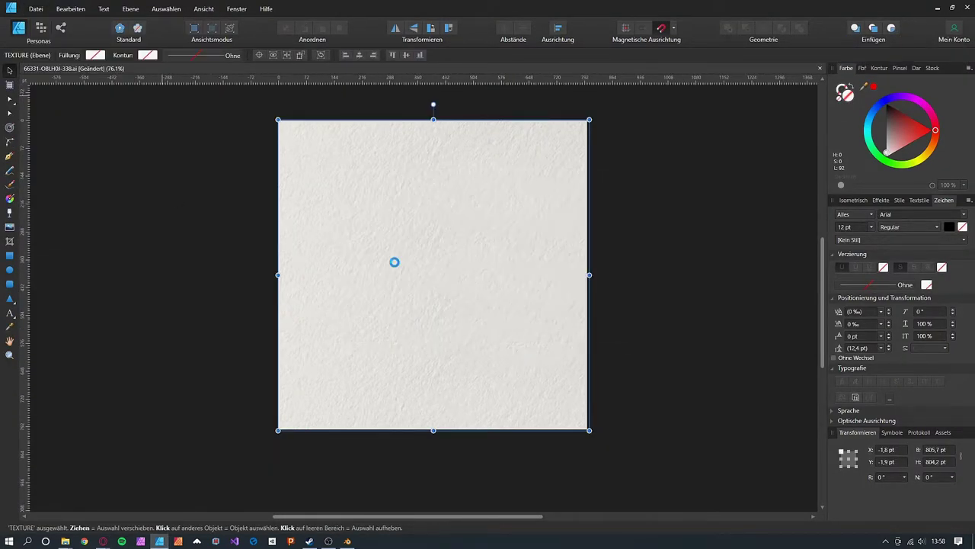
click(400, 257)
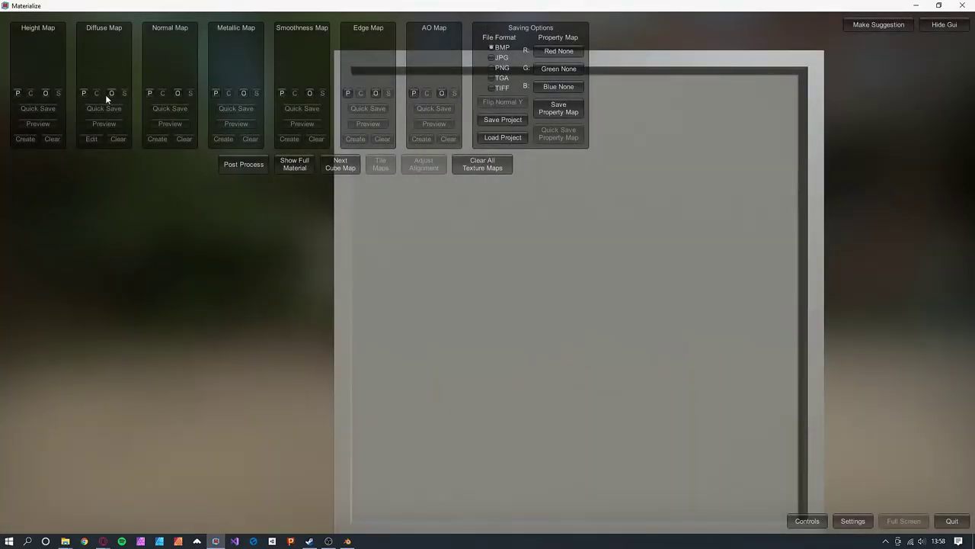
- In Materialize, load Paper_Texture.png as the diffuse map and generate a height map from it
click(110, 93)
scroll(510, 189, down, 3)
double_click(416, 309)
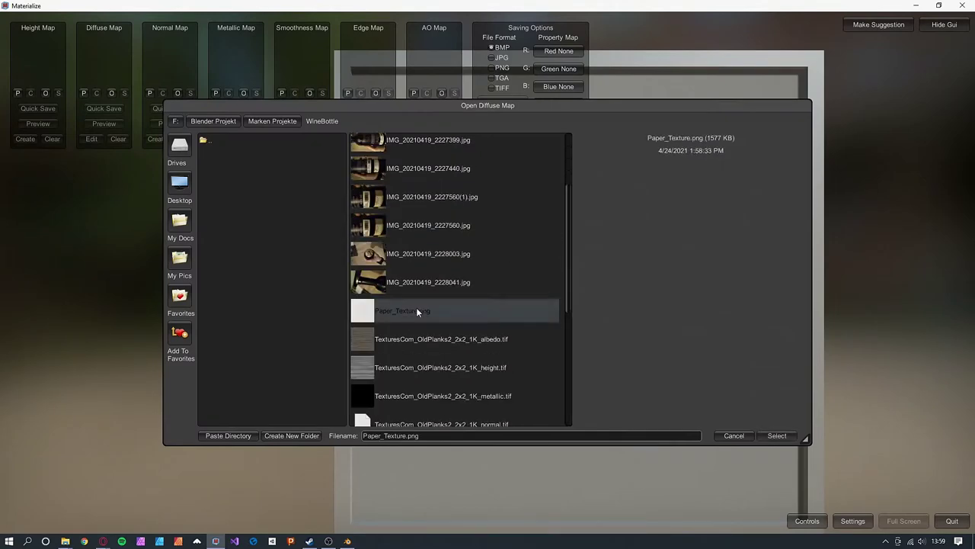
drag(635, 308, 503, 308)
click(26, 139)
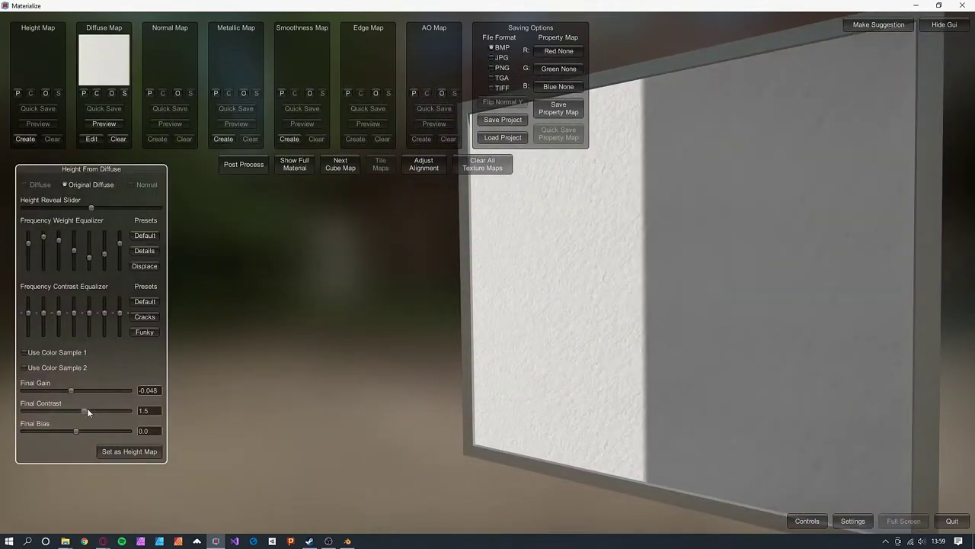
click(128, 451)
- Create a normal map from the height map with adjusted frequency bands and Final Contrast 6.1538
click(156, 139)
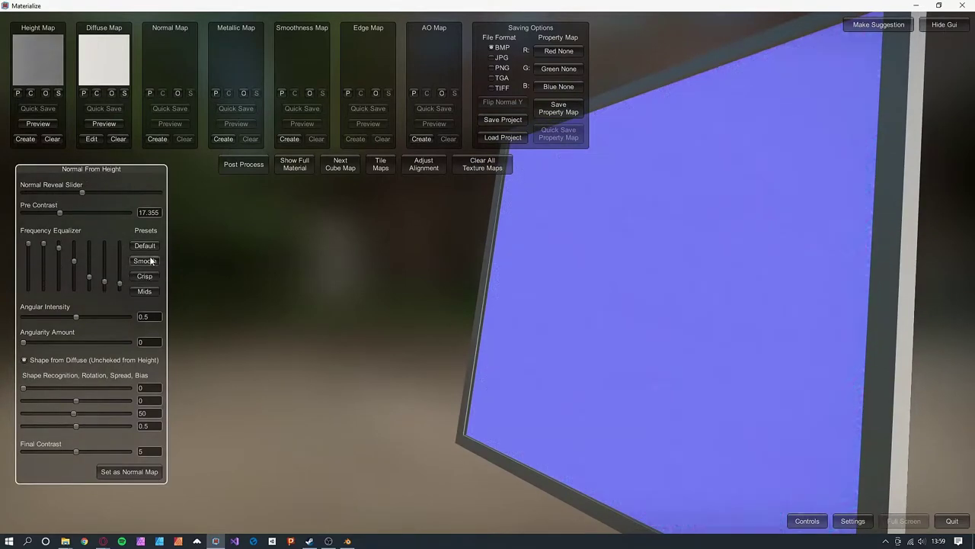
drag(123, 278, 121, 276)
drag(118, 279, 103, 260)
drag(560, 350, 632, 362)
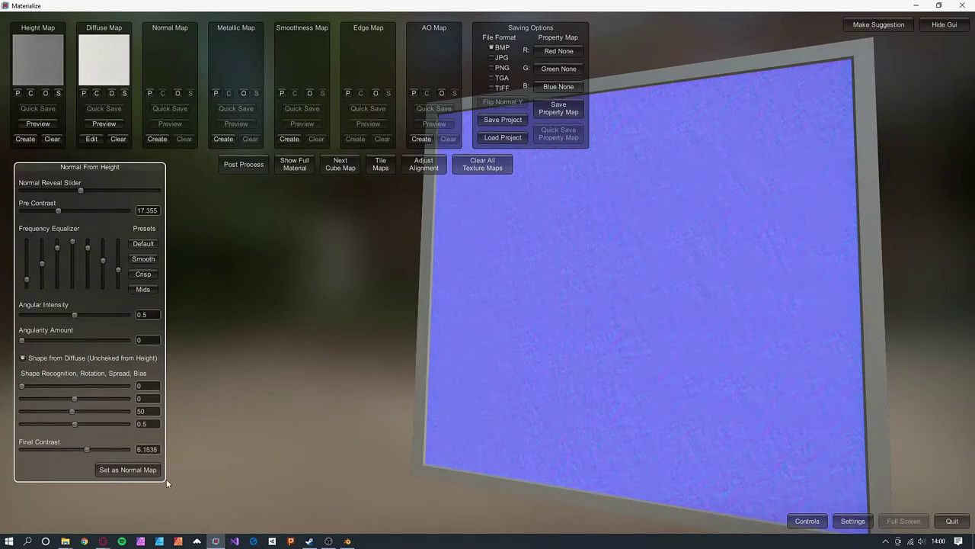
click(128, 470)
- Save the normal map as Paper_Normal in the WineBottle project folder
click(191, 93)
scroll(409, 365, down, 5)
click(408, 281)
double_click(394, 436)
text(Normal)
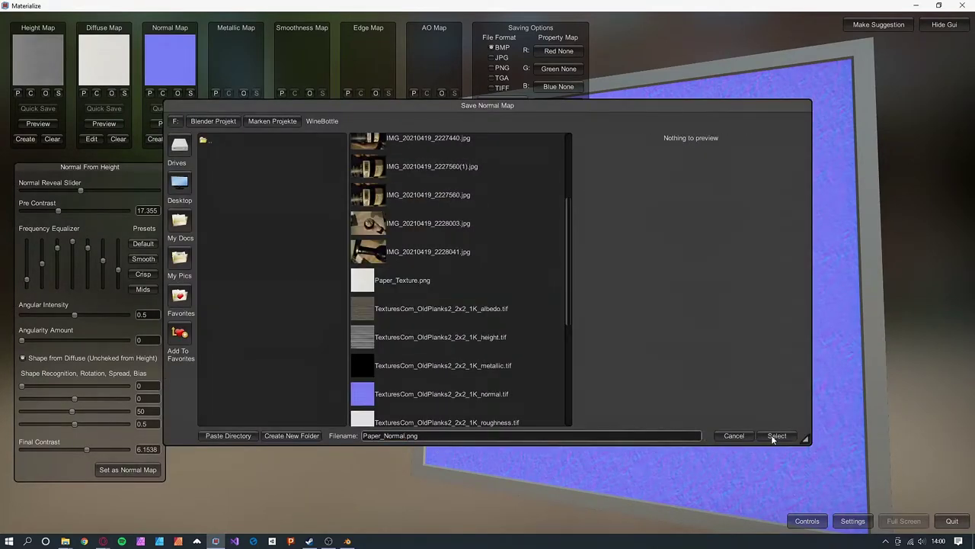
click(774, 439)
click(296, 138)
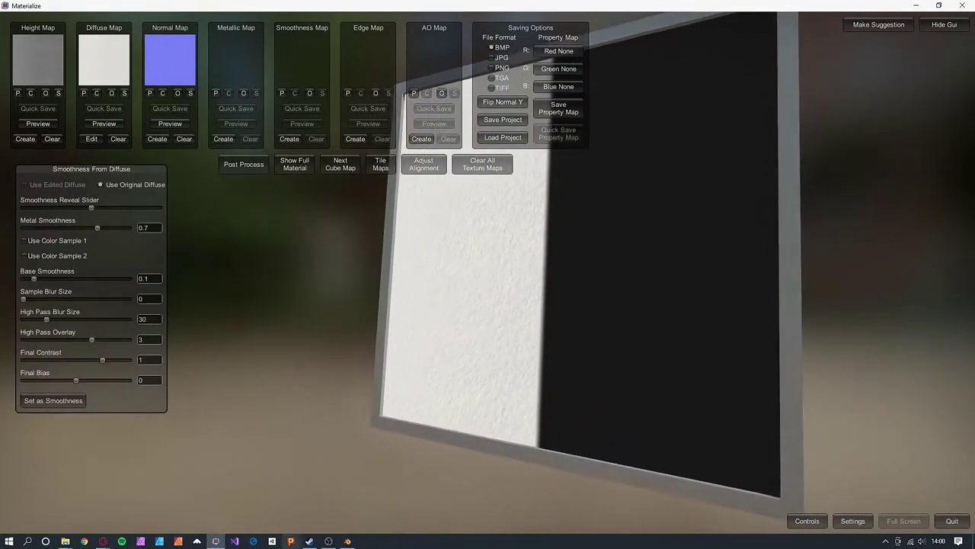
- Switch to Blender and bring the Paper_Normal image into the Label material's nodes as a Non-Color texture
right_click(66, 542)
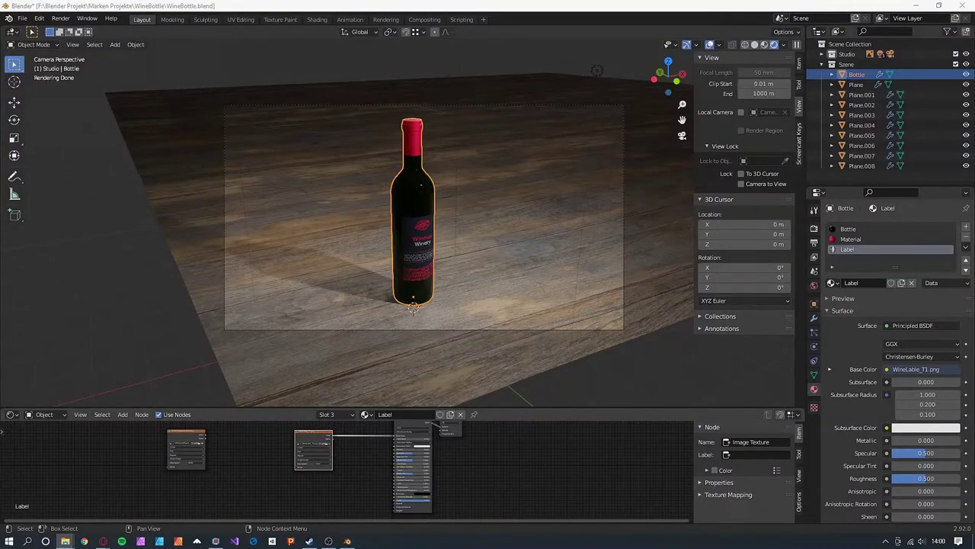
drag(745, 442, 273, 502)
scroll(335, 497, up, 10)
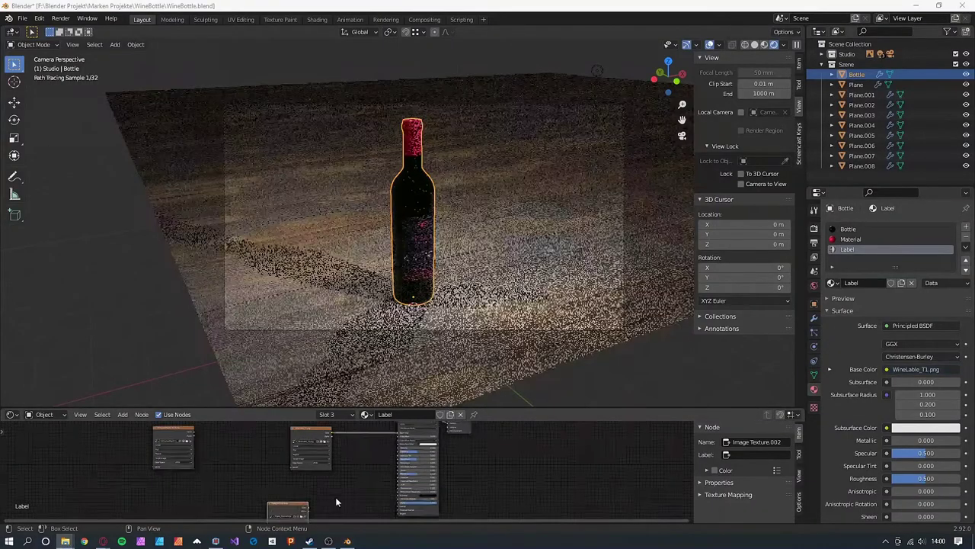
right_click(305, 449)
- Add a Normal Map node and connect the Paper_Normal colour through it to the Principled BSDF's Normal input
key(shift+a)
click(335, 410)
text(nor)
key(Return)
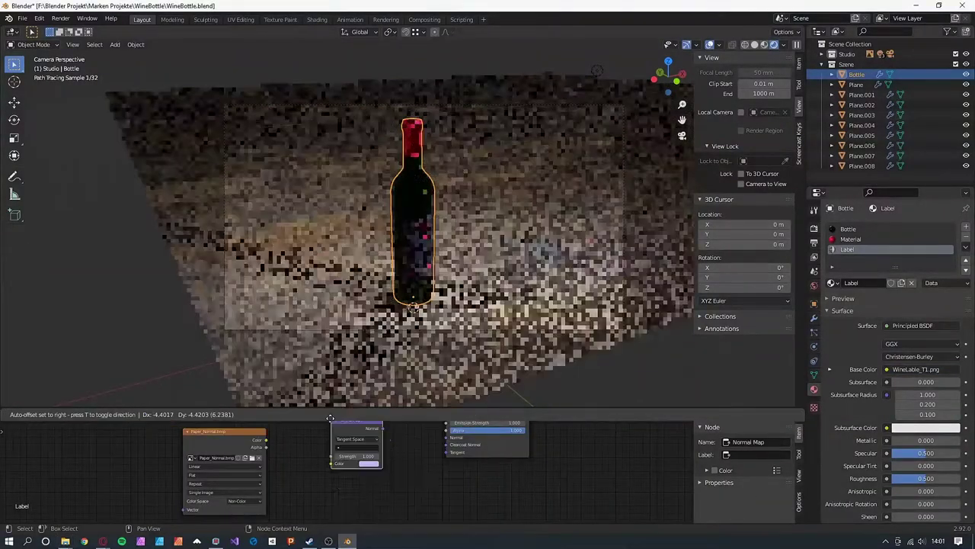
click(336, 433)
drag(266, 440, 339, 481)
drag(385, 444, 443, 443)
- Increase the Normal Map strength and set the Label material's Roughness to 0.750, checking the label up close
scroll(452, 288, up, 10)
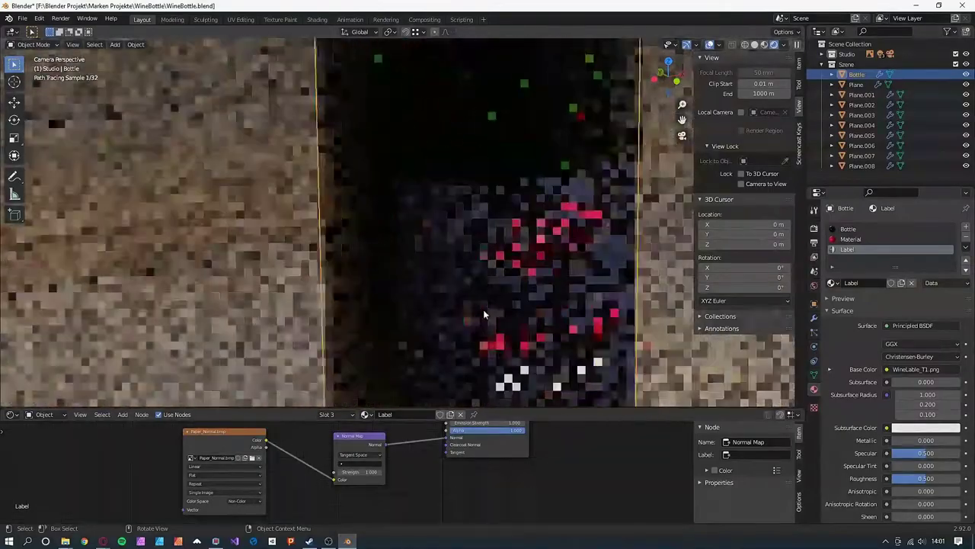
drag(364, 472, 374, 473)
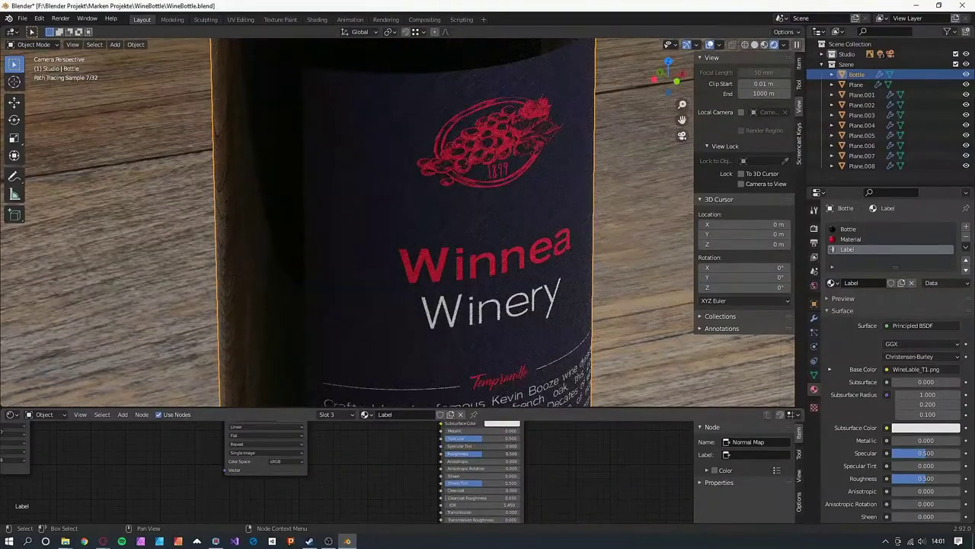
drag(484, 454, 580, 453)
scroll(614, 353, down, 3)
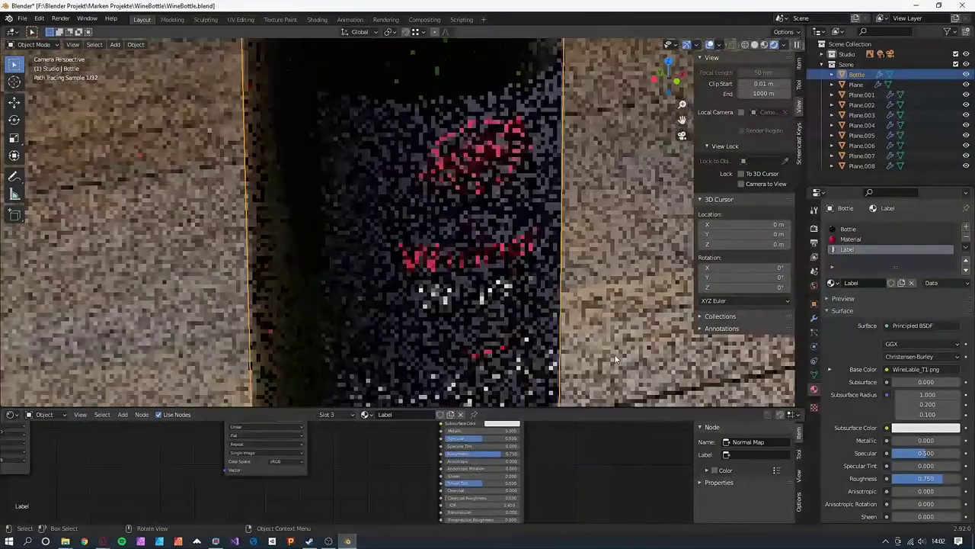
scroll(614, 353, up, 2)
scroll(75, 463, down, 2)
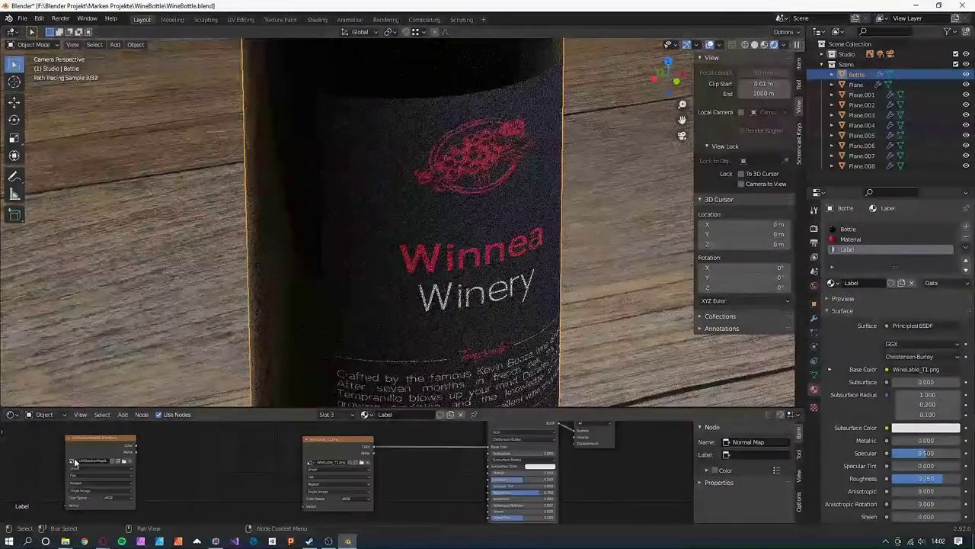
- Browse the available images for the unconnected UV checker texture node in the Label material
click(74, 461)
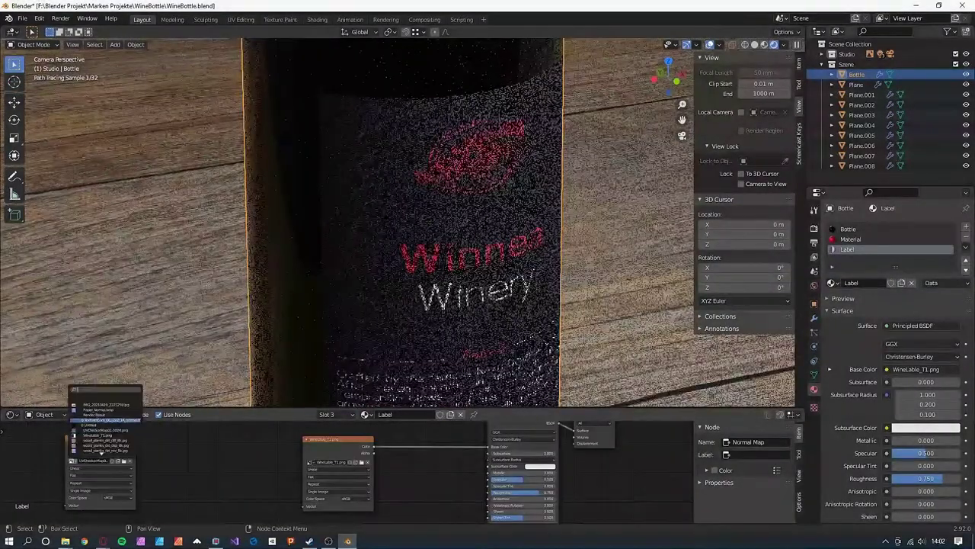
click(95, 442)
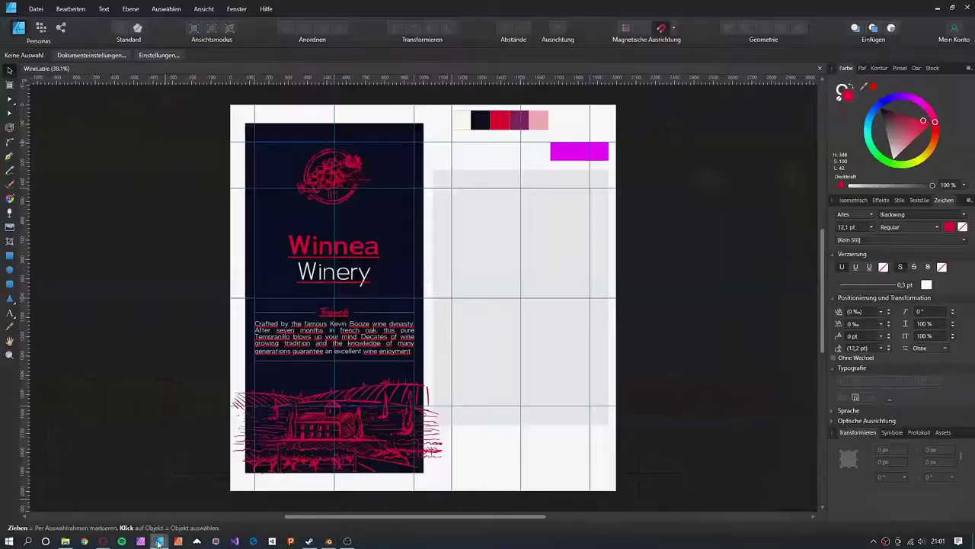
- In the Affinity Designer label file, recolour the grape emblem and the "Winnea" title black
scroll(283, 283, up, 3)
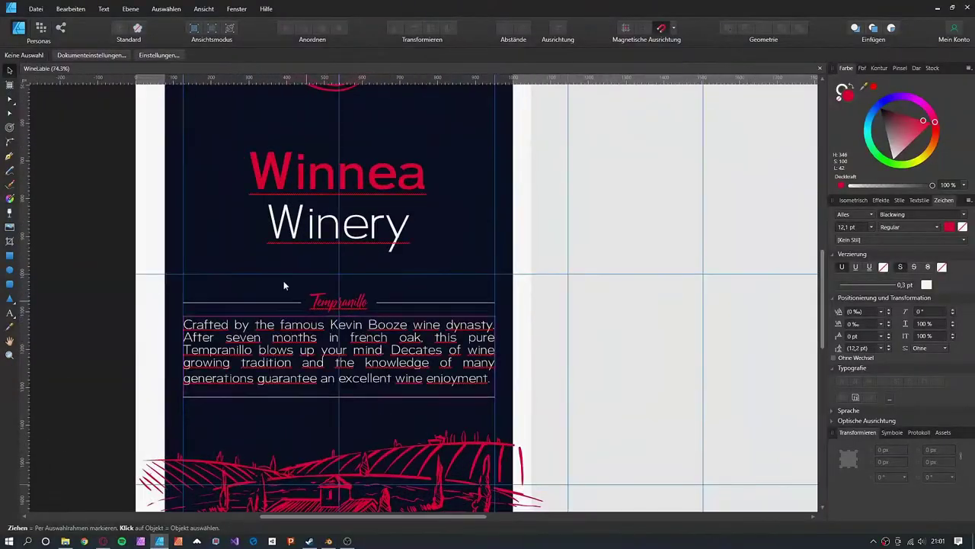
click(320, 221)
click(310, 180)
scroll(310, 183, up, 5)
shift+click(316, 179)
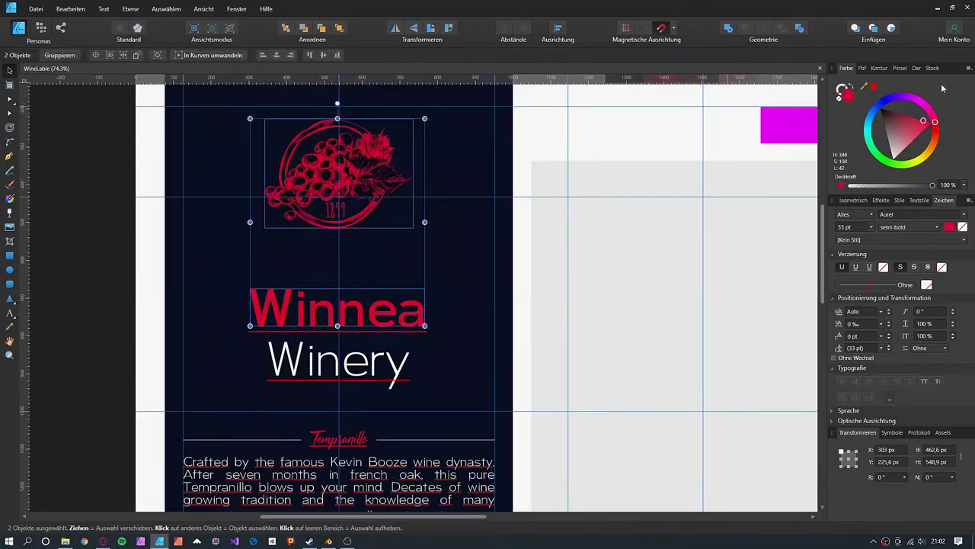
drag(917, 118, 881, 109)
- Recolour the "Tempranillo" text and the vineyard illustration black
scroll(485, 305, down, 3)
click(339, 363)
scroll(386, 427, down, 2)
click(385, 442)
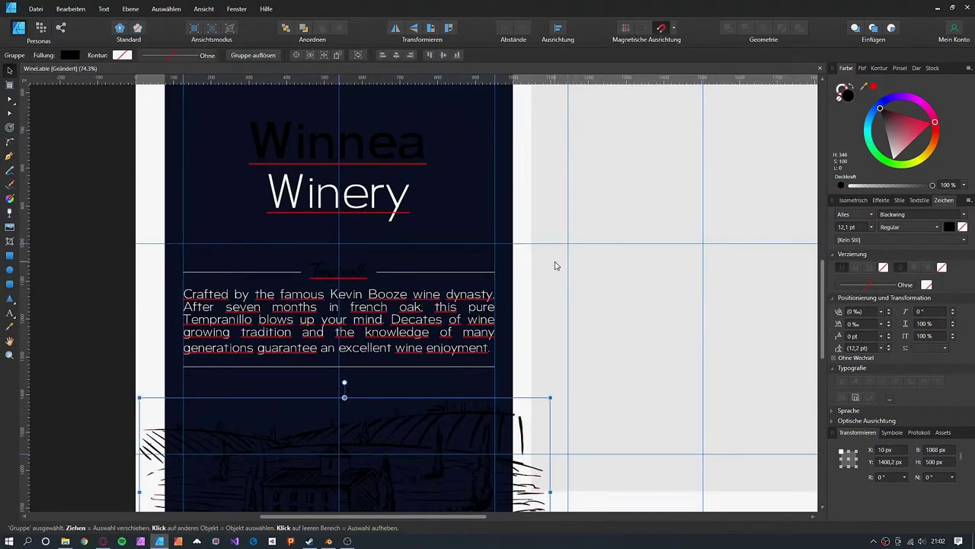
- Recolour the label's dark background rectangle light grey
scroll(563, 313, down, 2)
click(496, 300)
drag(909, 141, 926, 136)
- Recolour the "Winery" title, the description paragraph and the separator lines in the same light grey as the label background
click(420, 285)
shift+click(426, 365)
key(ctrl+z)
key(ctrl+z)
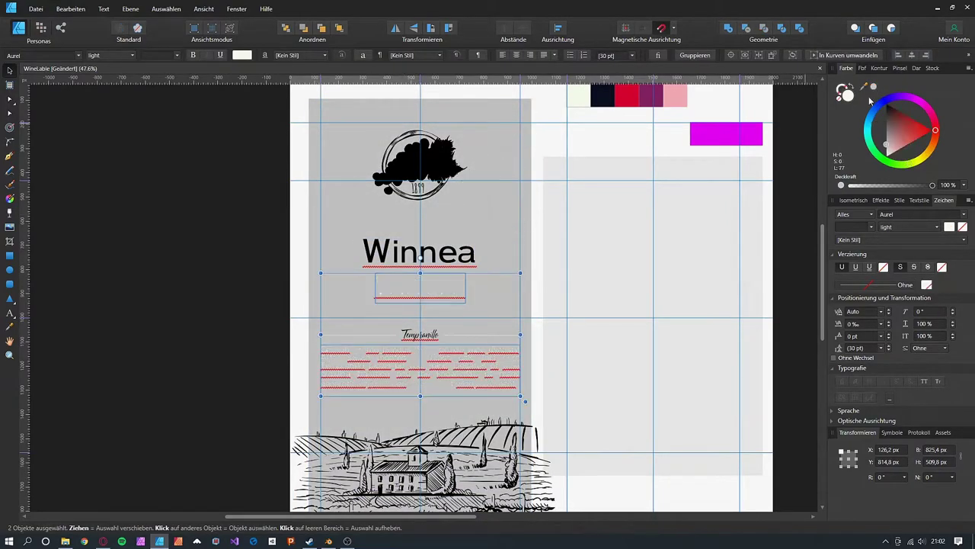
click(427, 396)
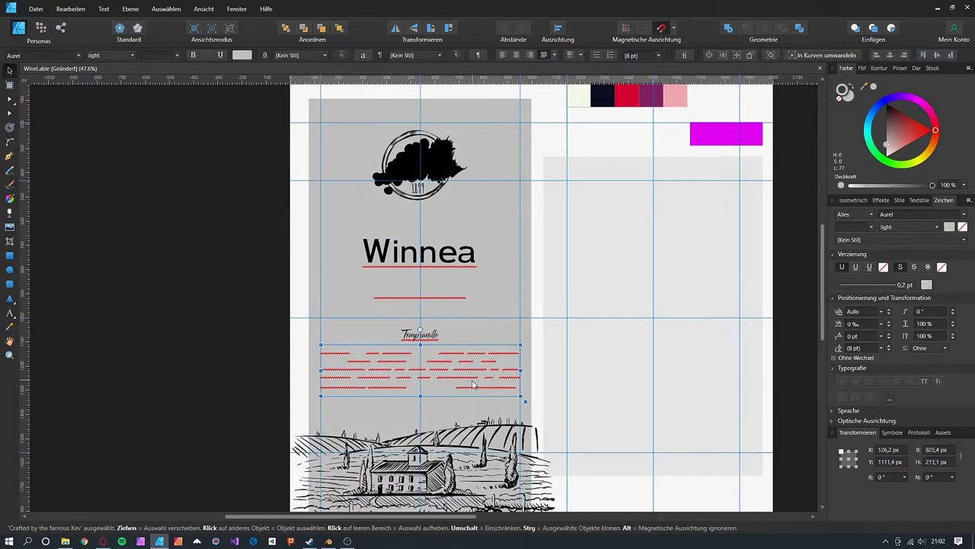
click(485, 336)
click(356, 336)
click(419, 395)
click(242, 206)
scroll(470, 266, down, 3)
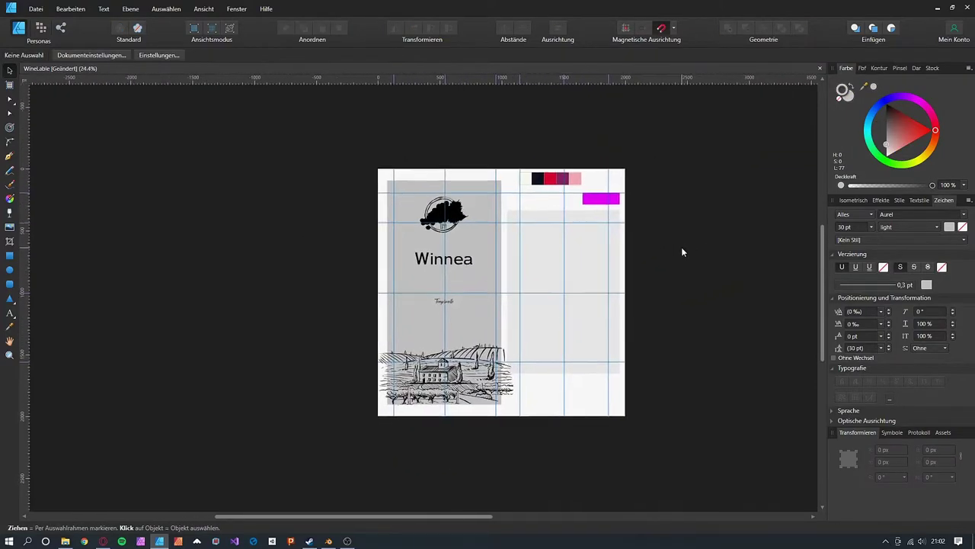
- Save the greyscale label as a new Affinity file named WineLable_Roughness in the WineBottle folder
click(35, 9)
click(52, 103)
click(118, 86)
click(119, 221)
text(WineLable_Roughness)
key(Return)
- Export the label as the PNG file WineLable_Roughness_T1 into the WineBottle folder
click(41, 9)
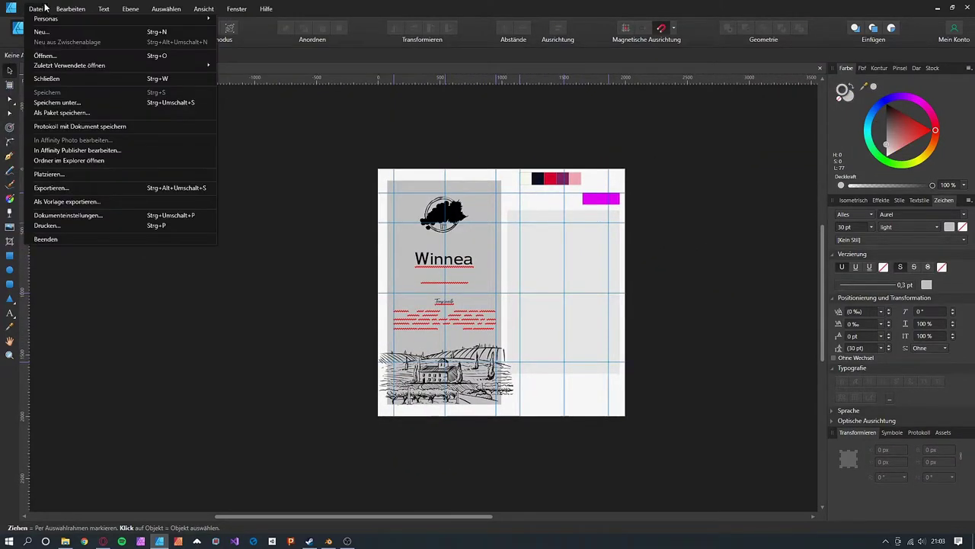
click(51, 188)
click(578, 336)
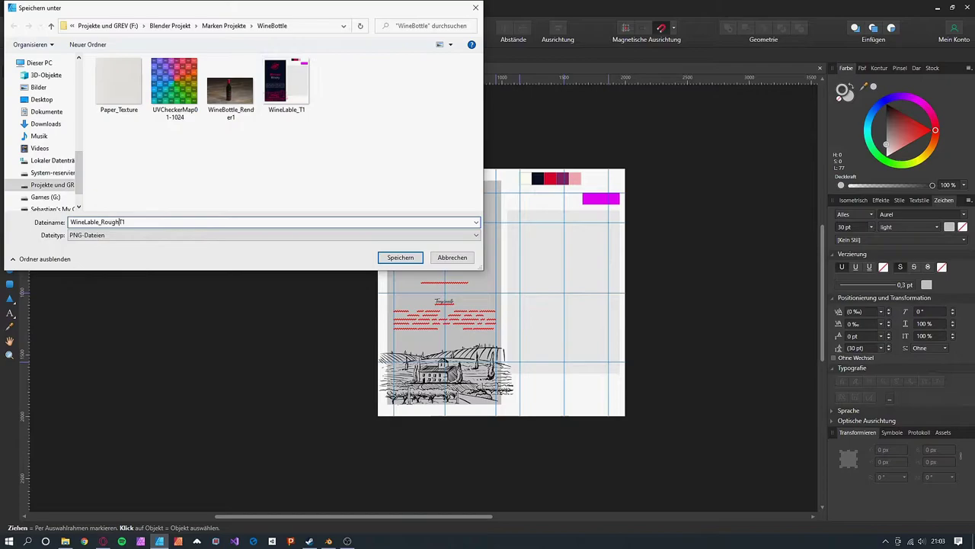
key(Return)
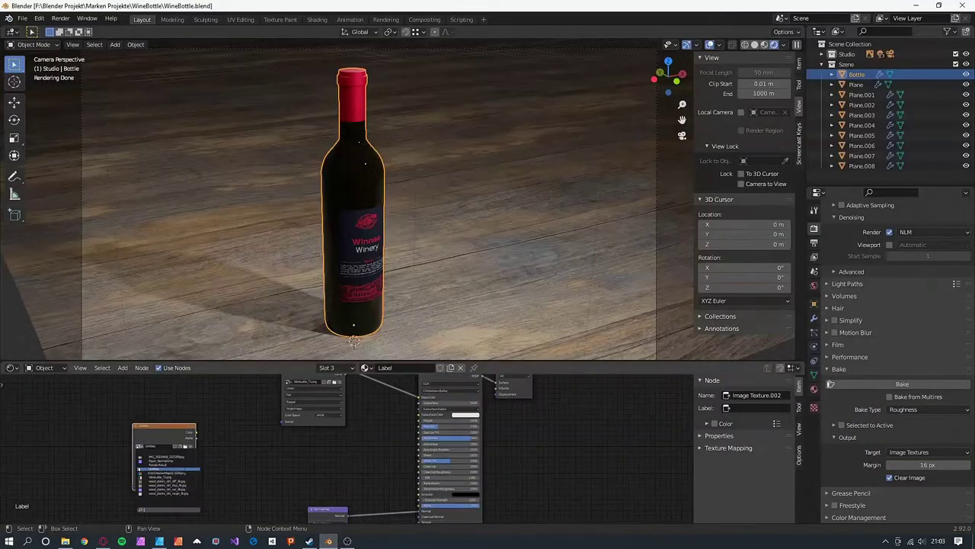
- In Blender, load WineLable_Roughness_T1.png into the unconnected image texture node and set its colour space to Non-Color
click(185, 446)
scroll(551, 198, down, 2)
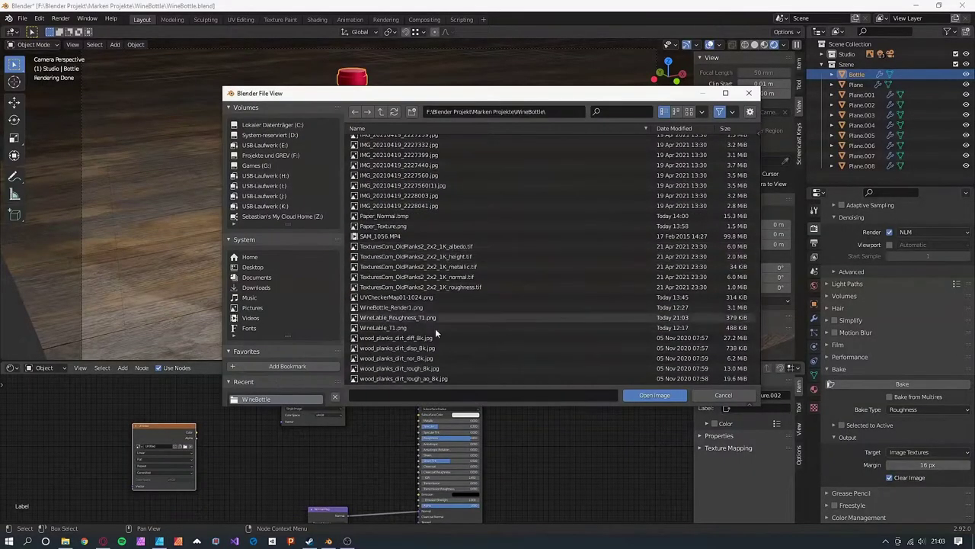
double_click(435, 319)
click(186, 480)
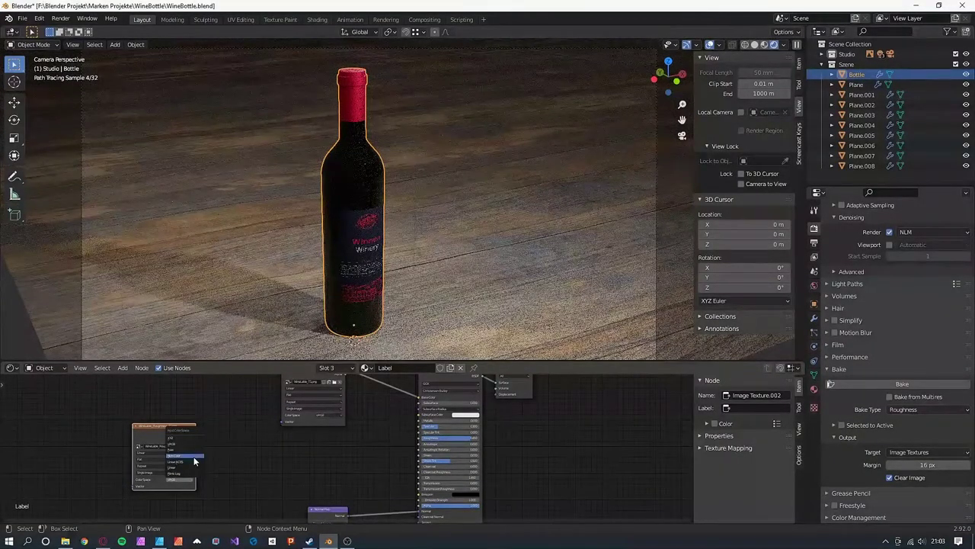
click(194, 461)
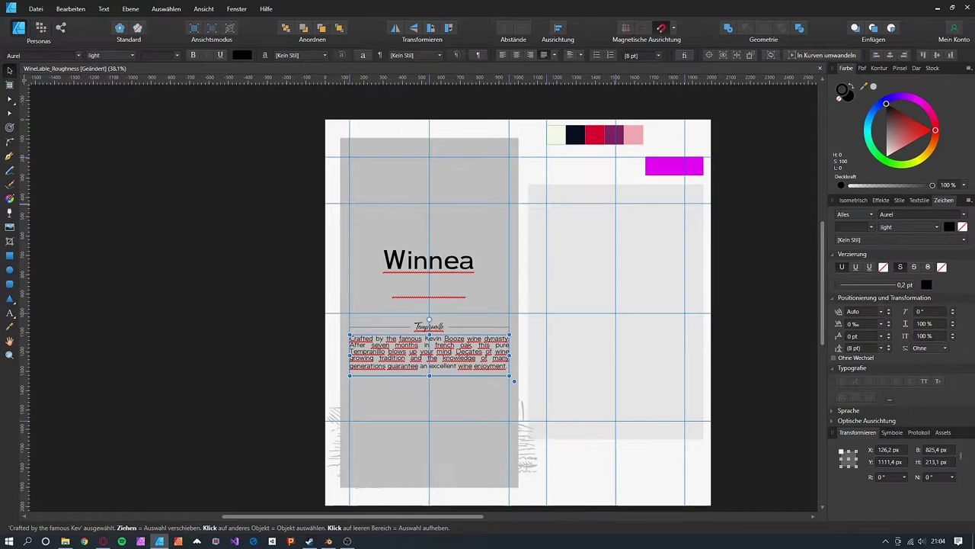
- In Affinity Designer, recolour the label's main artwork light grey on a black background and save the file as WineLable_Metallic
click(428, 261)
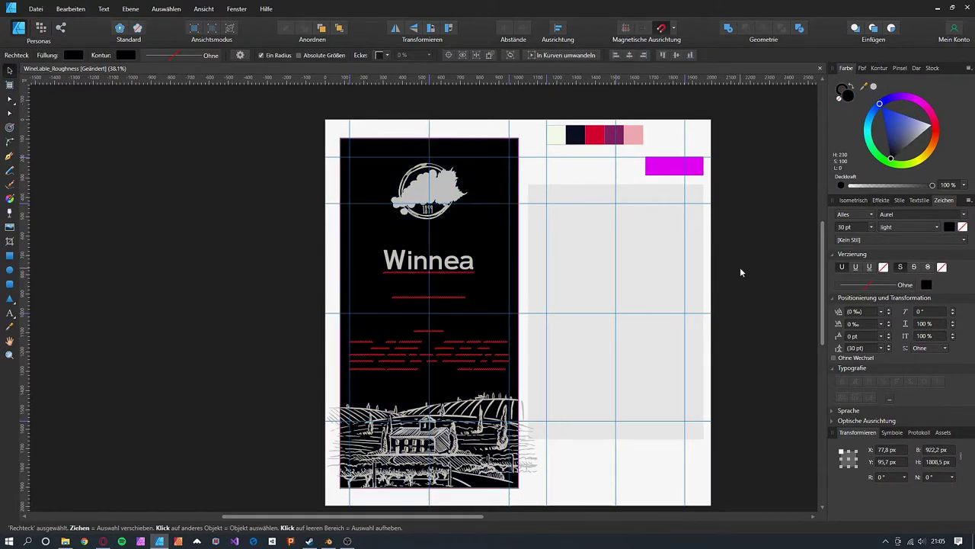
click(36, 9)
click(45, 102)
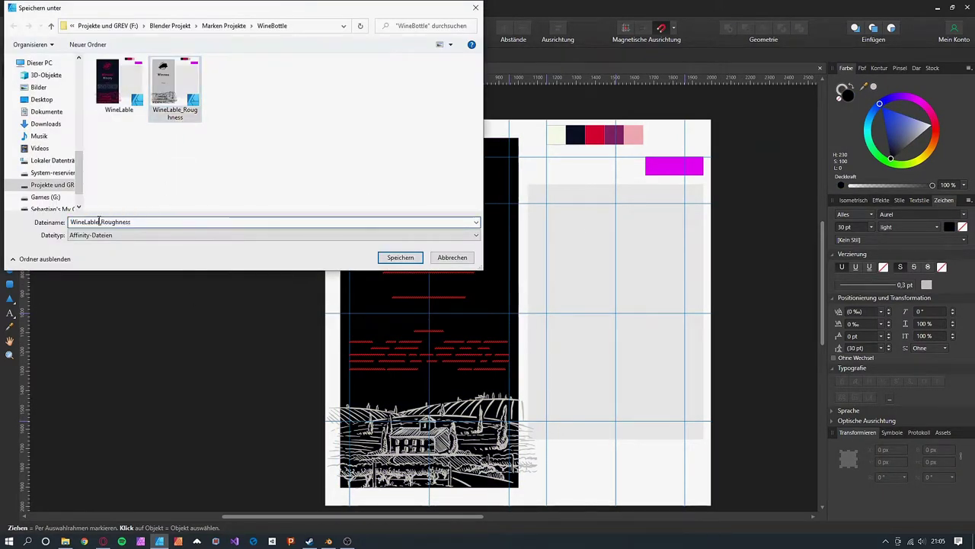
key(Return)
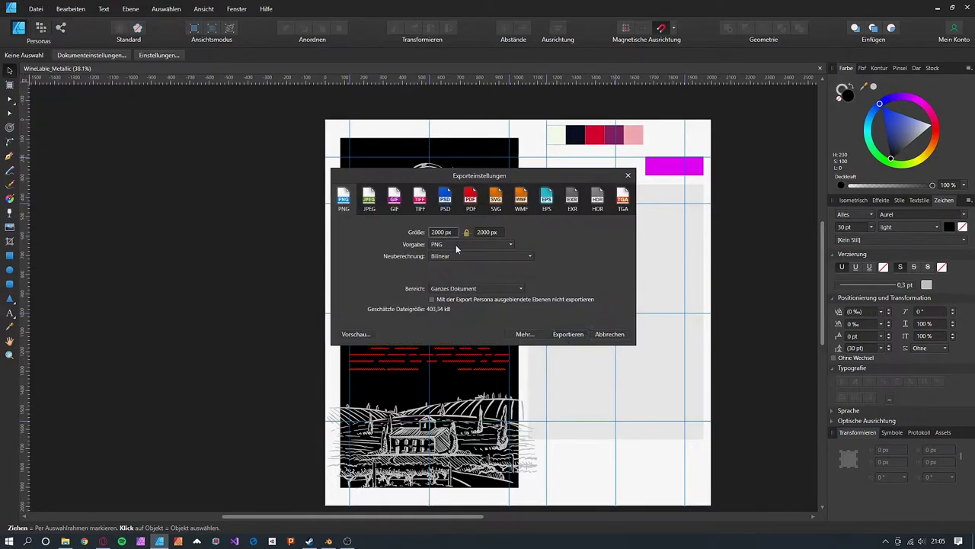
- Export the whole metallic label as a 2000 × 2000 px PNG into the WineBottle folder
key(Return)
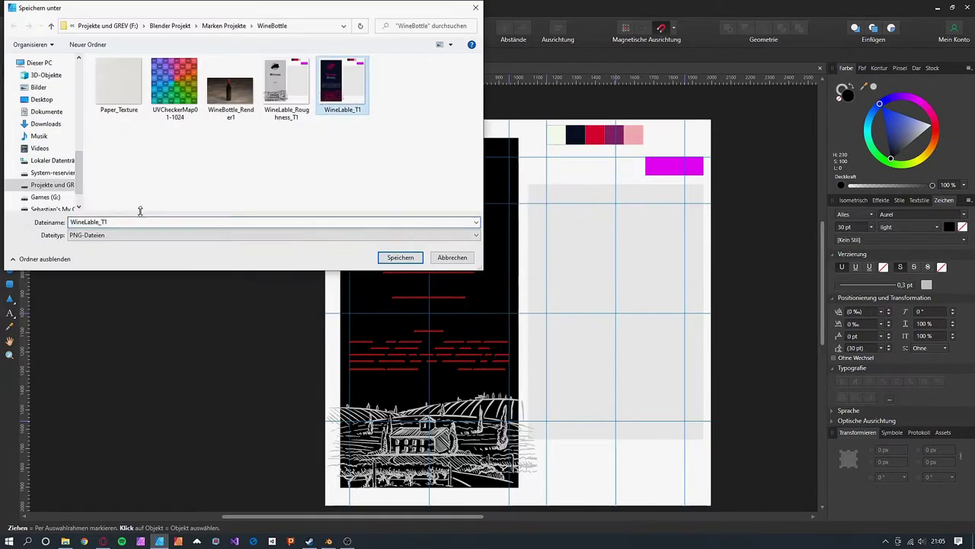
key(Return)
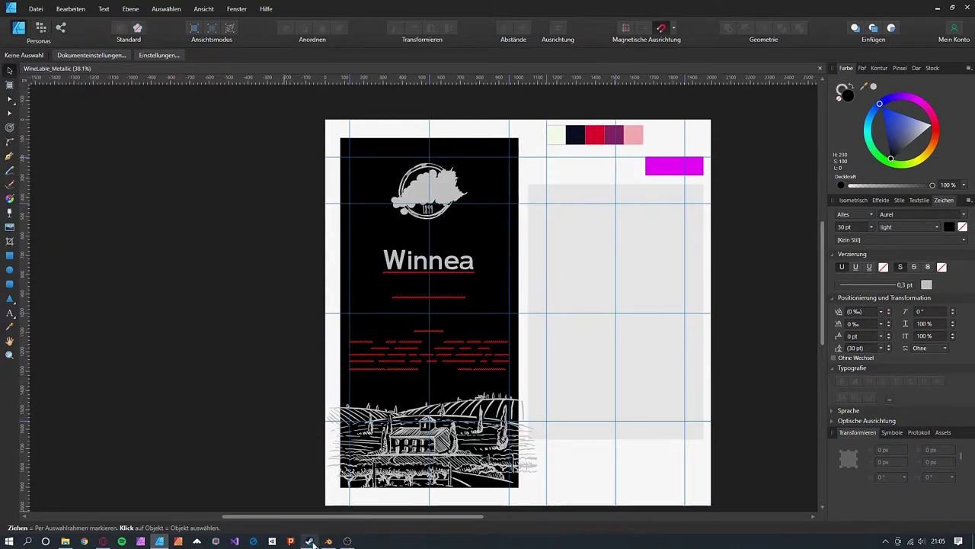
- Switch to Blender and duplicate the roughness image texture node in the Label material
click(328, 542)
key(shift+d)
click(317, 430)
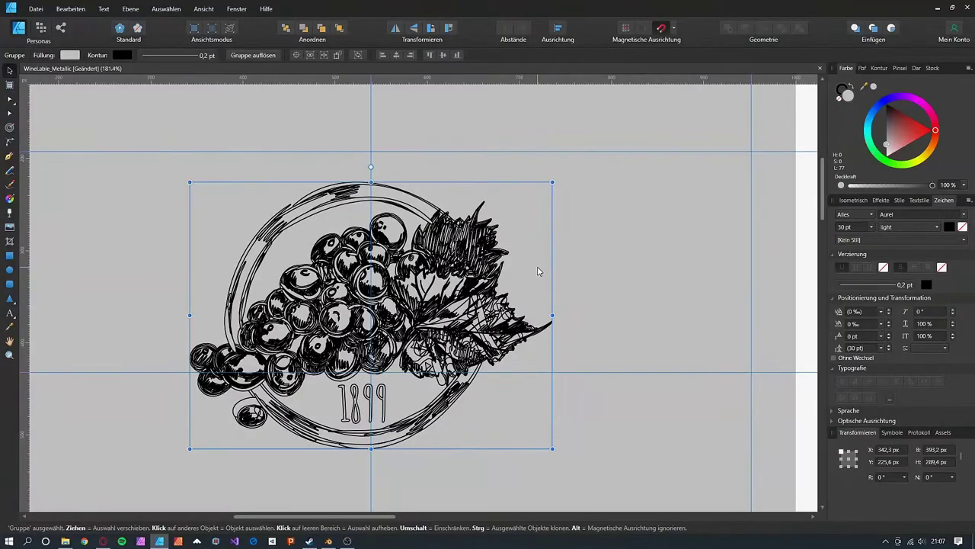
- In Affinity Designer, undo the last colour change on the grape emblem, and check the bottle label up close in Blender
key(ctrl+z)
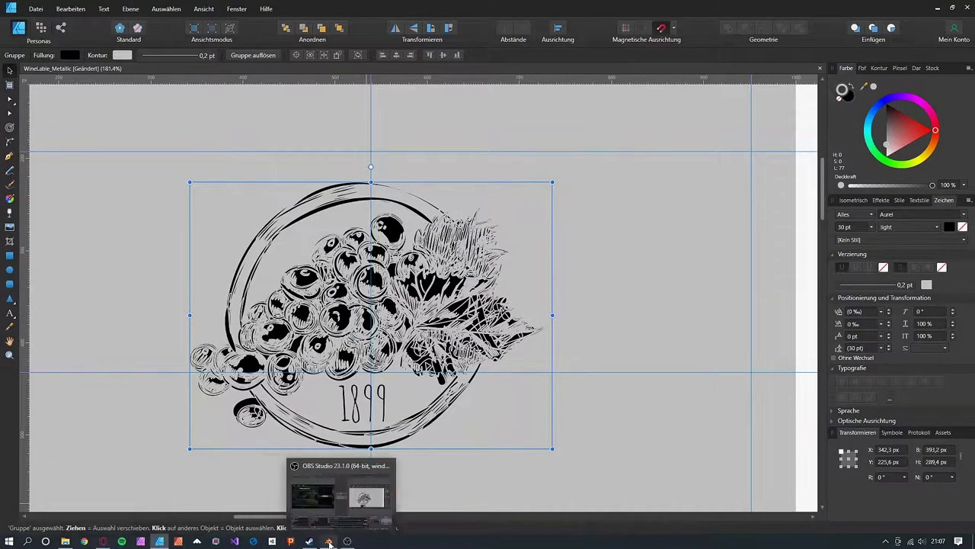
click(328, 541)
scroll(398, 320, up, 6)
key(alt+Tab)
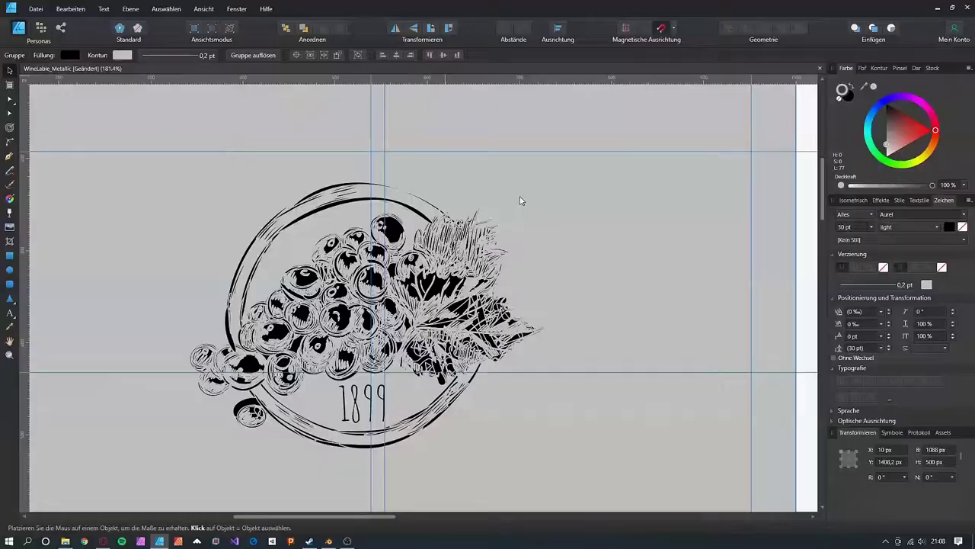
- In Affinity Designer, undo the label's recolouring back to the red grape emblem on the navy background
key(ctrl+z)
key(ctrl+z)
key(ctrl+z)
key(ctrl+z)
key(ctrl+z)
key(ctrl+z)
key(ctrl+z)
key(ctrl+z)
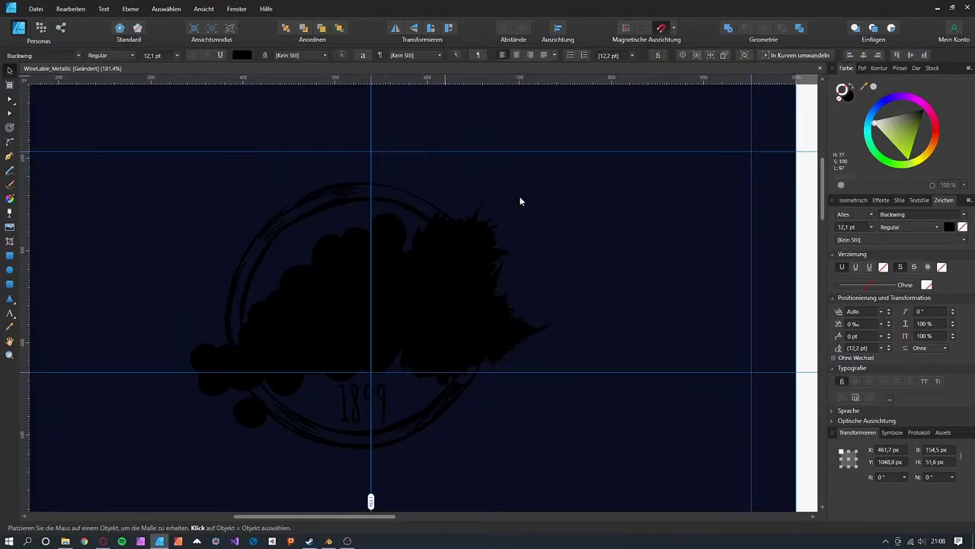
key(ctrl+z)
key(ctrl+z)
key(ctrl+z)
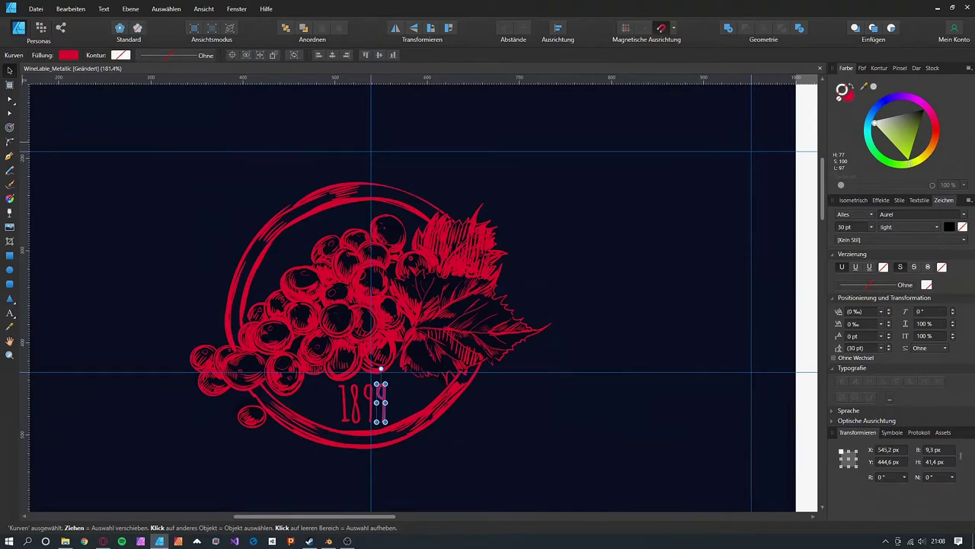
- Undo the trial light grey fills and outlines on the grape emblem's curves
key(ctrl+z)
key(ctrl+z)
key(ctrl+z)
key(ctrl+z)
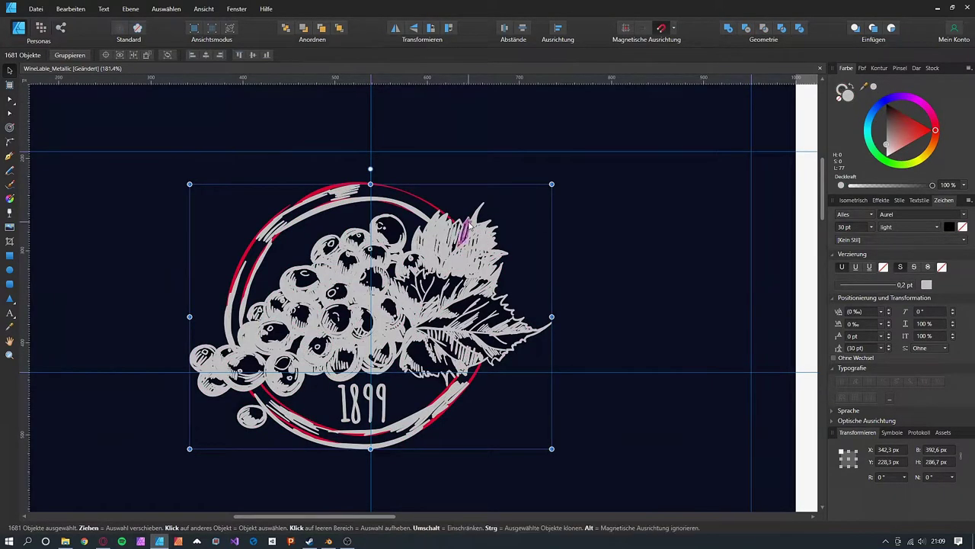
key(ctrl+z)
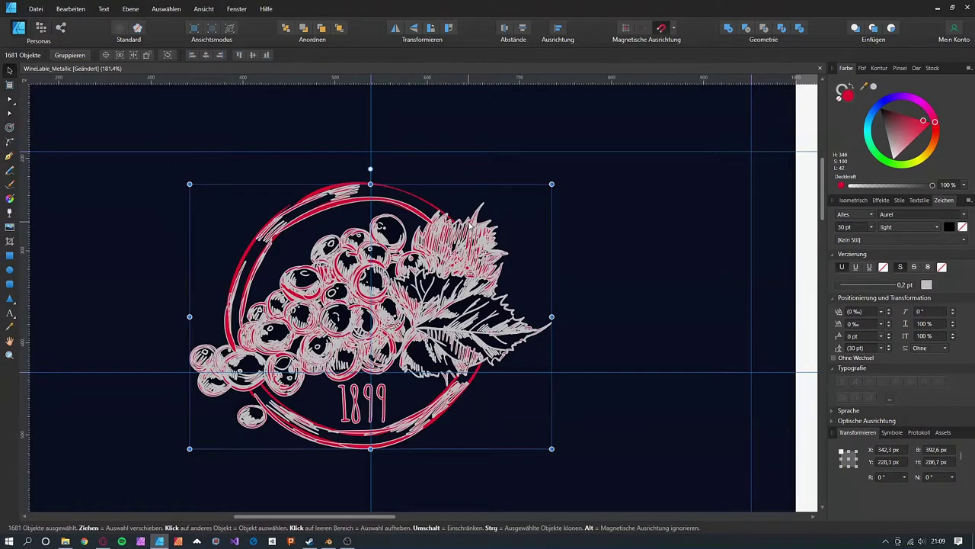
key(ctrl+z)
key(ctrl+z)
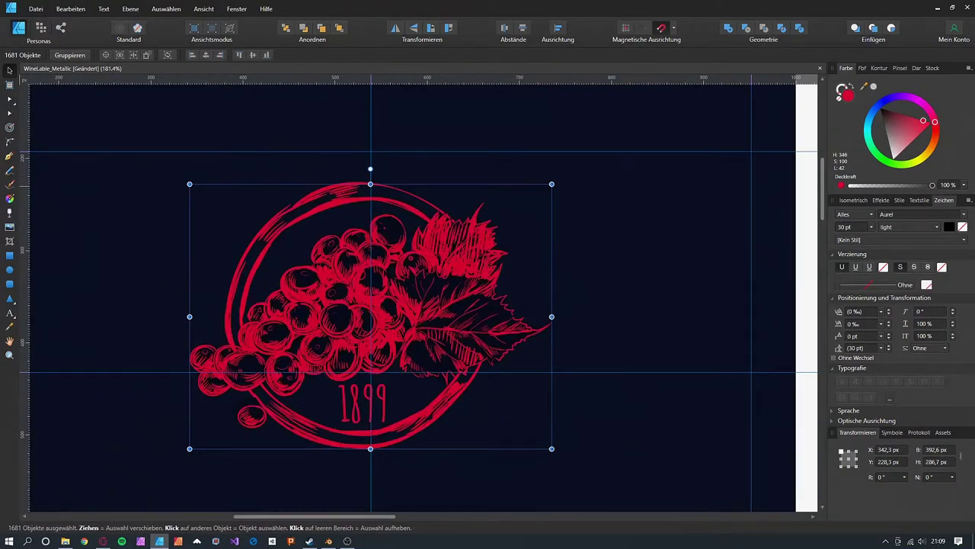
key(ctrl+z)
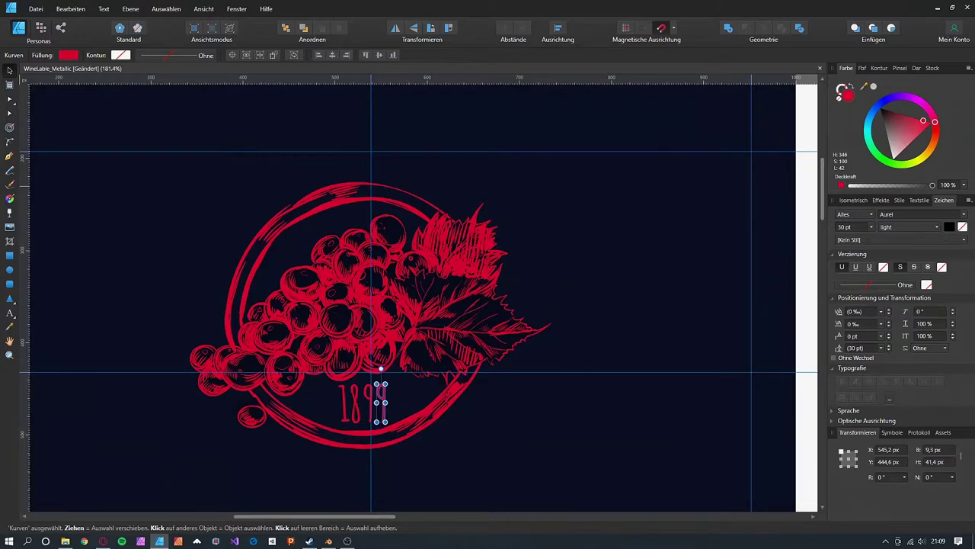
key(ctrl+z)
key(ctrl+z)
key(ctrl+z)
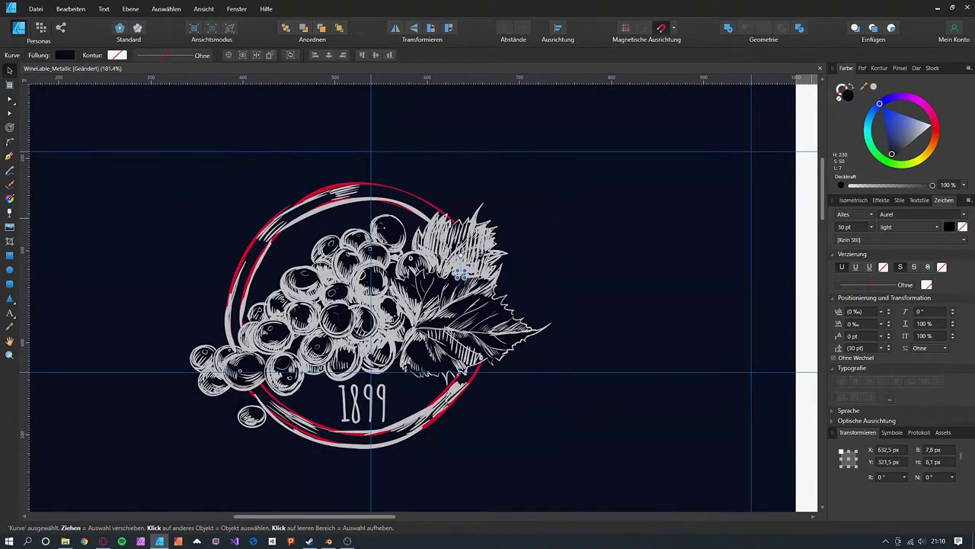
- Recolour the remaining red parts of the emblem's ring and the vineyard illustration light grey
click(477, 367)
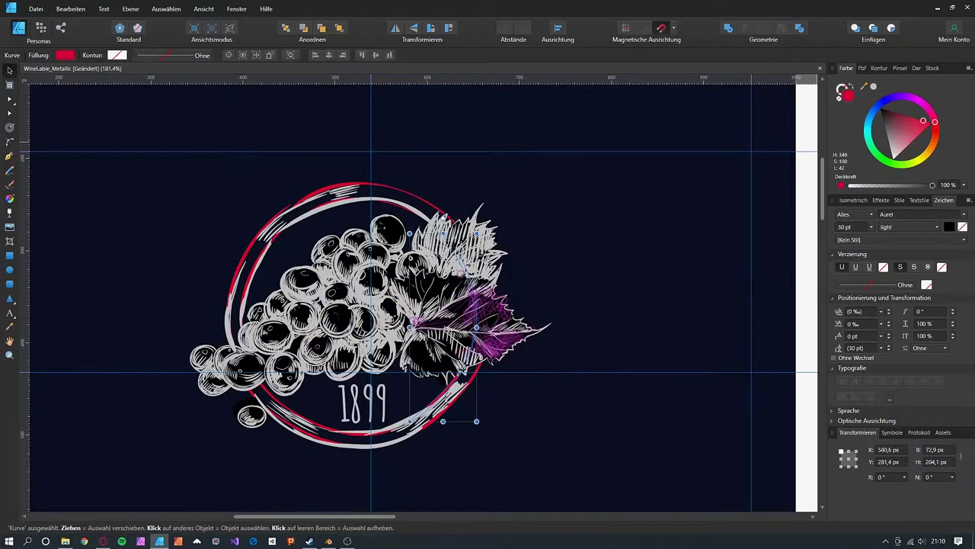
click(875, 86)
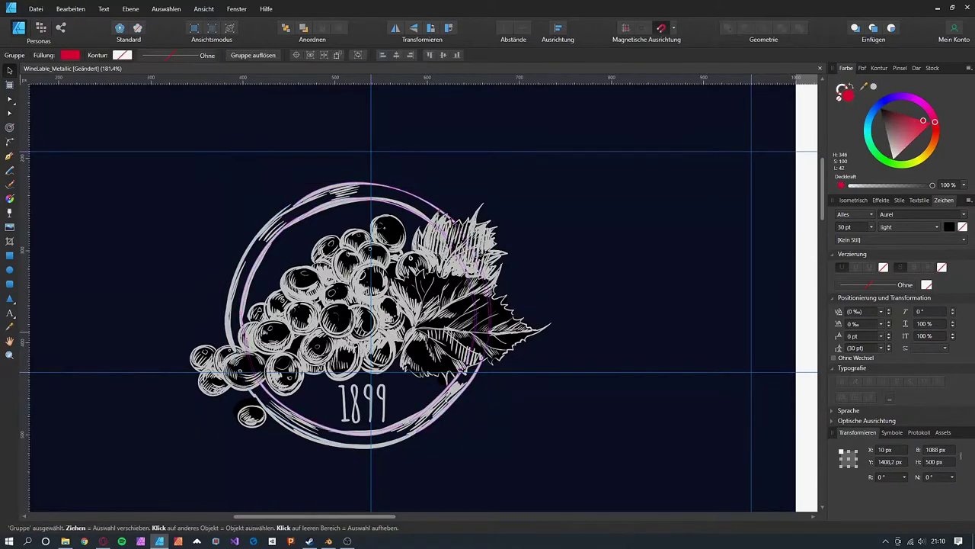
scroll(533, 251, down, 10)
click(874, 87)
- Recolour the "Winnea" and "Tempranillo" texts light grey and the "Winery" text black
key(ctrl+shift+z)
key(ctrl+shift+z)
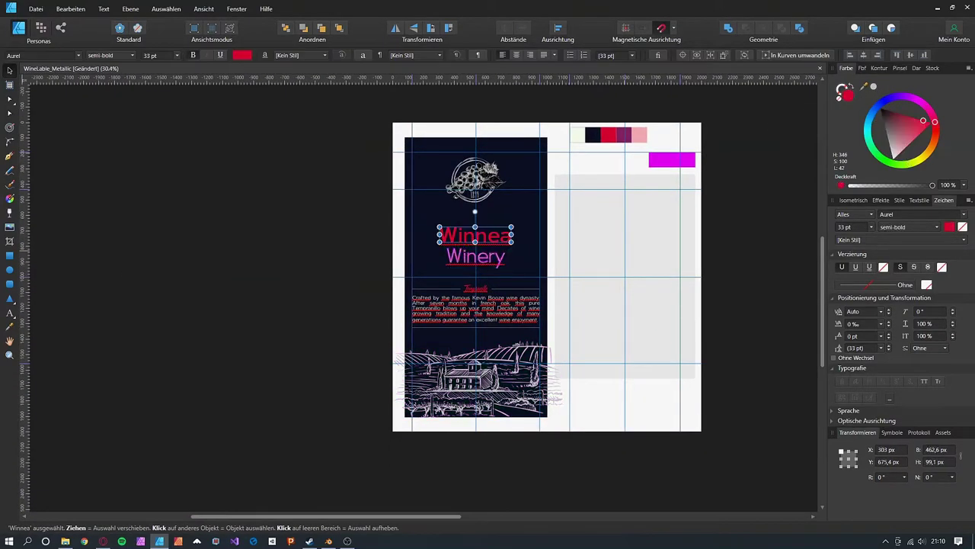
key(ctrl+shift+z)
key(ctrl+shift+z)
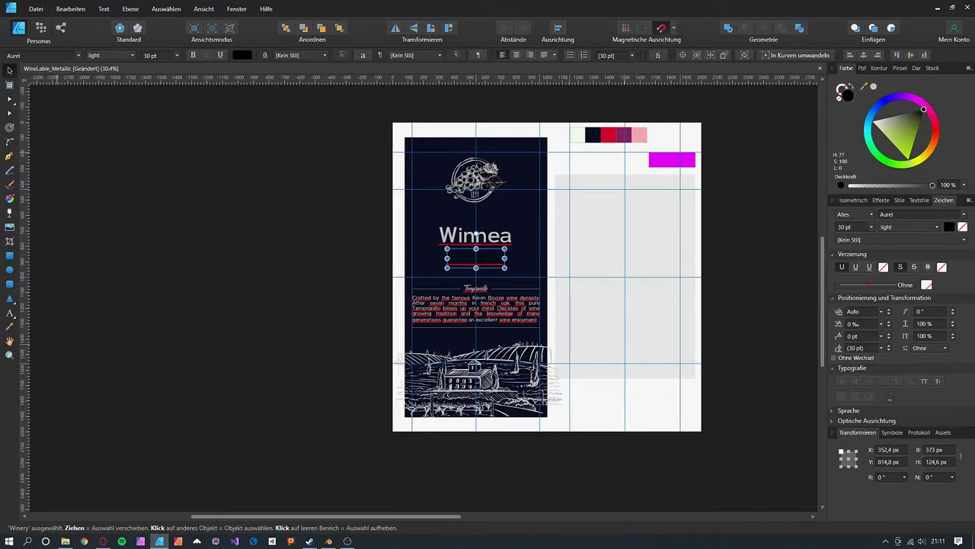
- Recolour the description paragraph with its separator lines and the label's background rectangle black
key(ctrl+shift+z)
key(ctrl+shift+z)
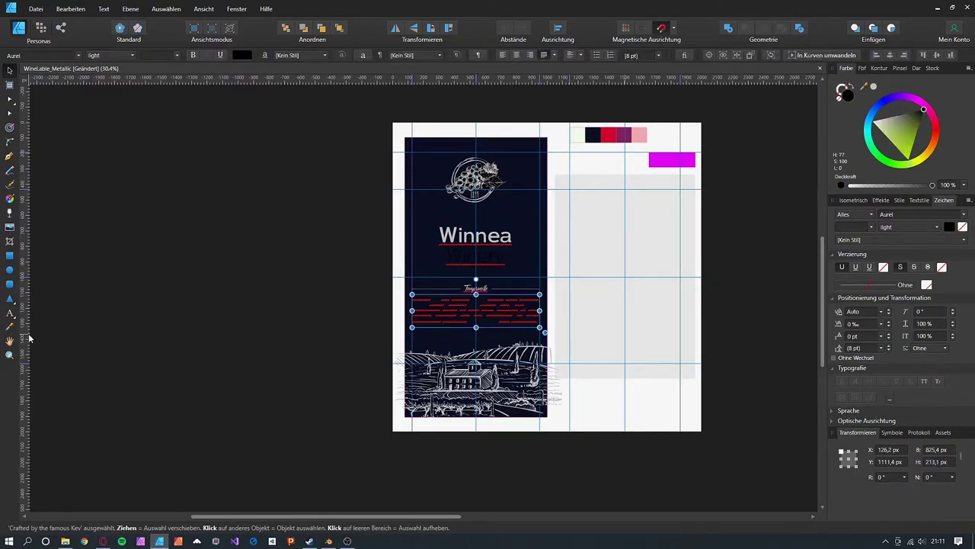
key(ctrl+shift+z)
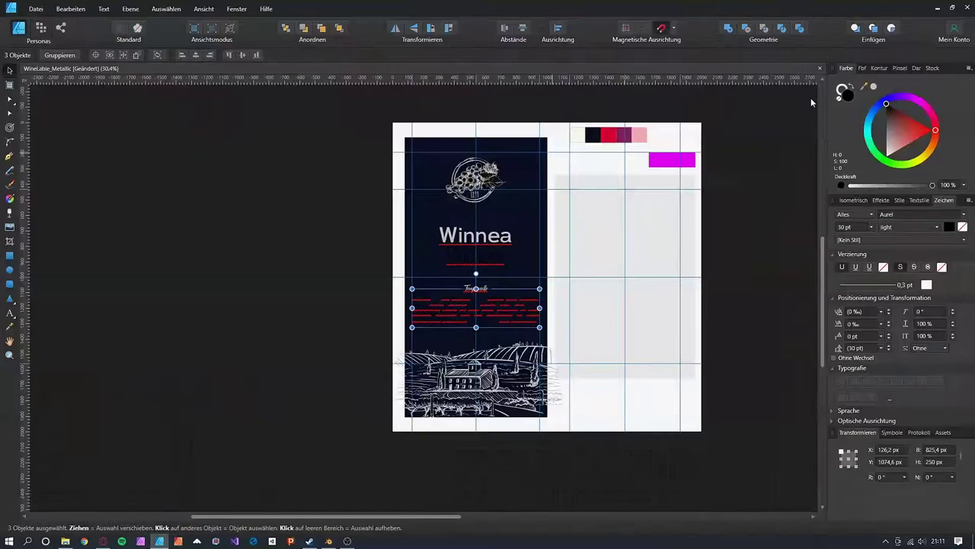
key(ctrl+shift+z)
- Open the export settings for the whole metallic label as a 2000 × 2000 px PNG, and clear the artwork selection
click(36, 8)
click(46, 196)
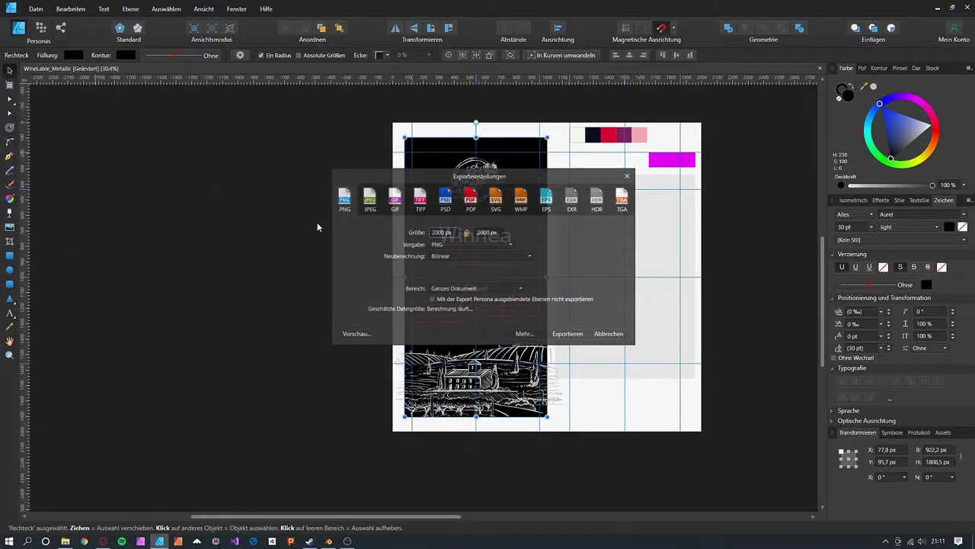
key(Escape)
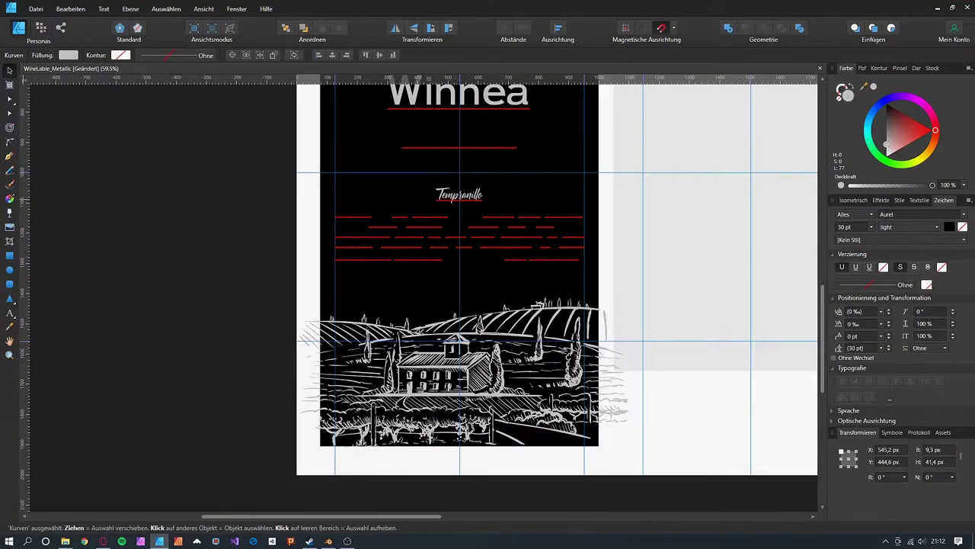
click(196, 270)
click(35, 9)
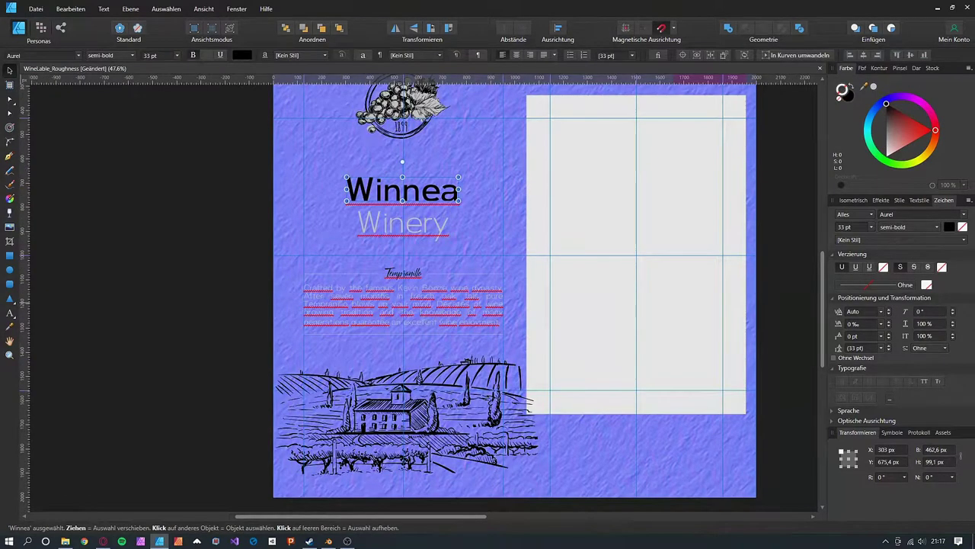
- Delete the "Winery" text and the description paragraph with its separator lines, and fill the emblem's grey parts black
key(Delete)
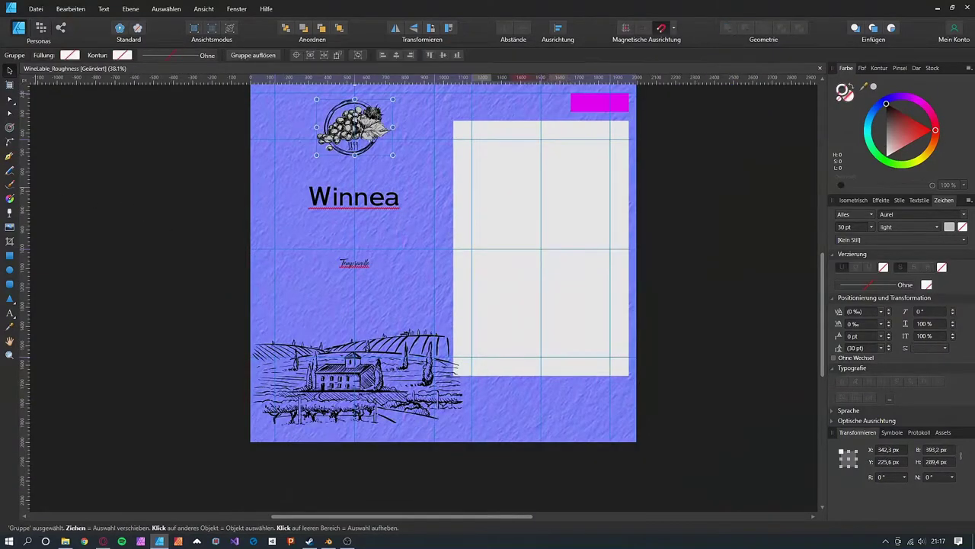
double_click(373, 102)
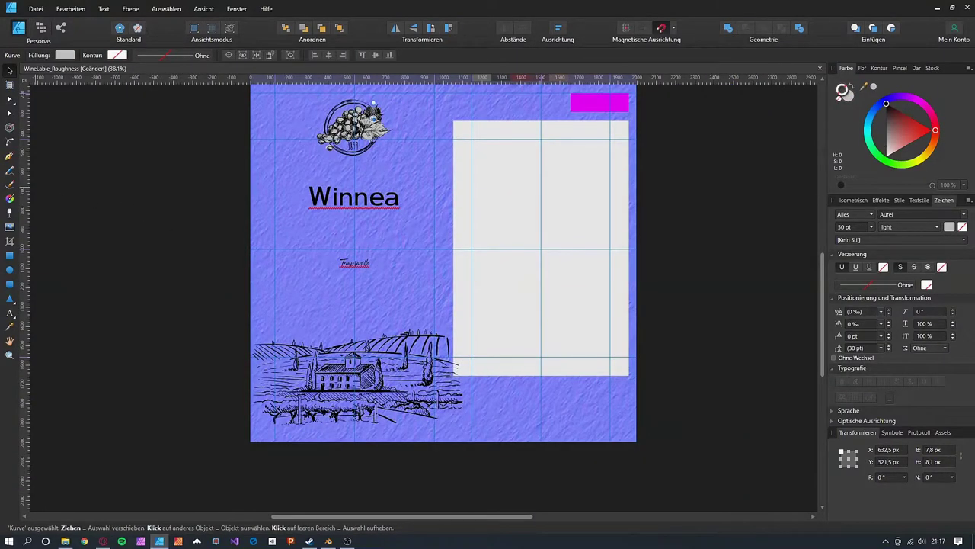
key(ctrl+a)
double_click(377, 129)
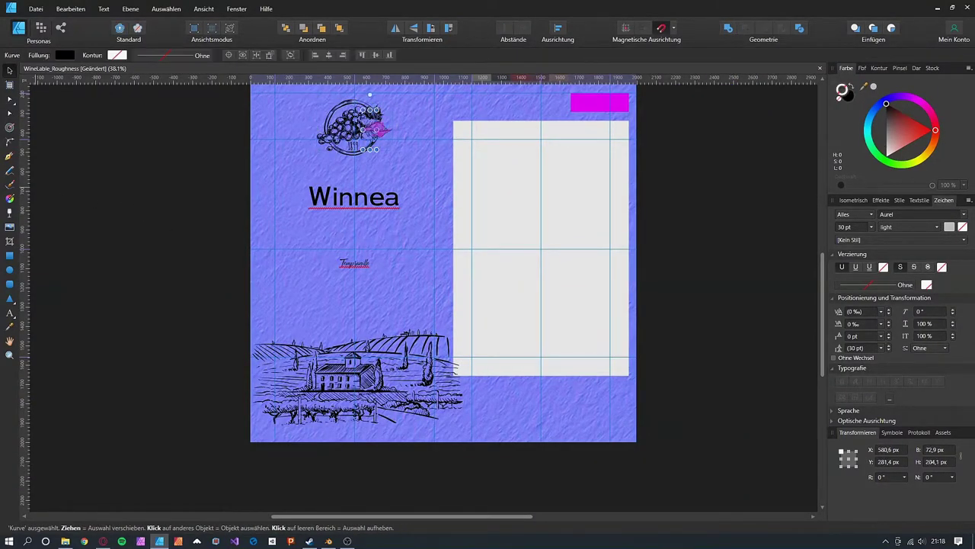
key(ctrl+a)
- Sample the blue of the textured normal map background and fill all curves of the emblem with it
scroll(354, 246, up, 3)
scroll(409, 248, up, 3)
drag(864, 87, 455, 207)
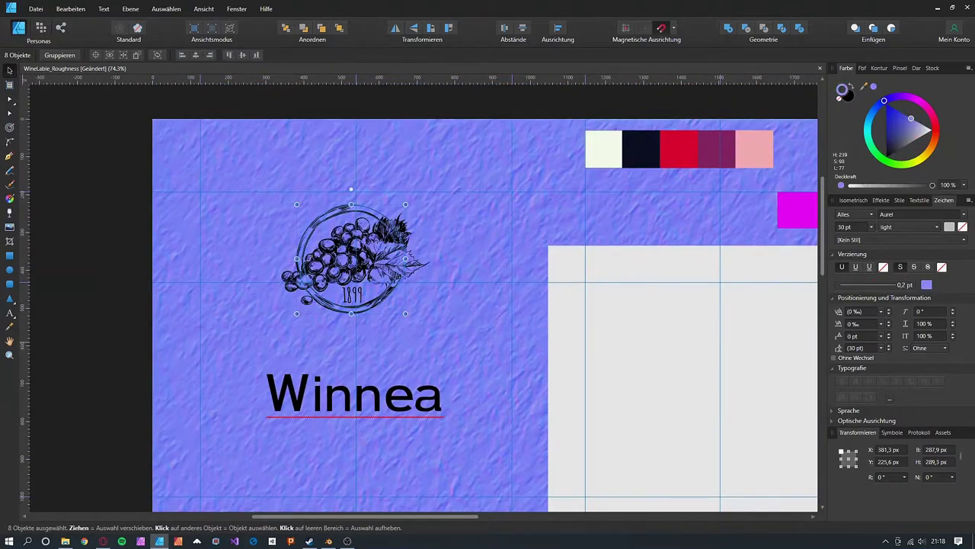
click(305, 266)
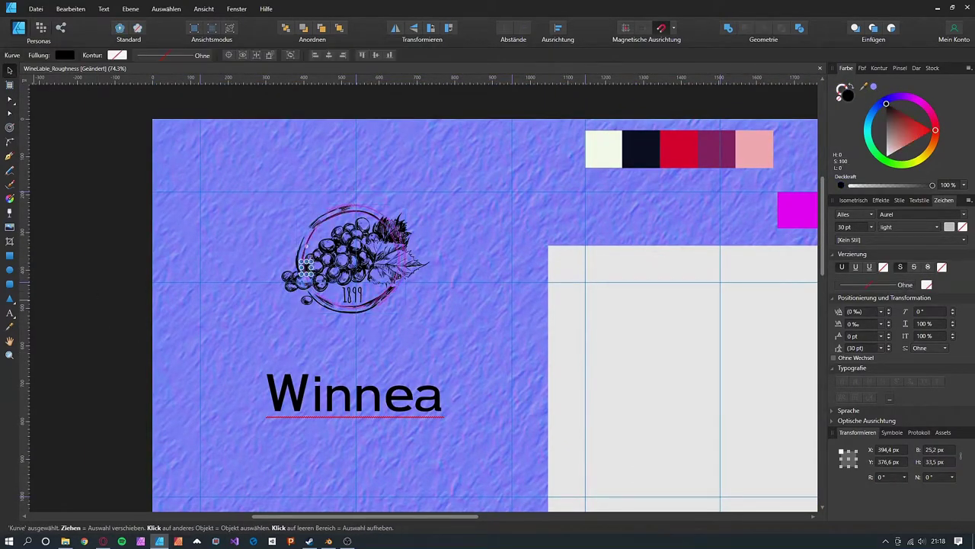
key(ctrl+a)
click(874, 87)
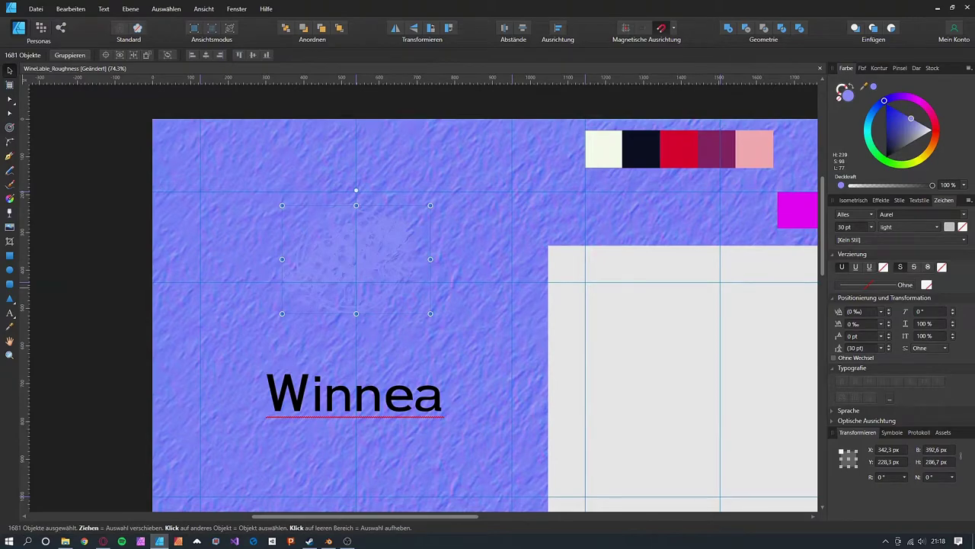
- Recolour the "Winnea" and "Tempranillo" texts and the vineyard illustration with the sampled blue
click(355, 396)
click(874, 87)
scroll(355, 305, down, 8)
click(355, 264)
click(874, 87)
scroll(235, 217, down, 3)
click(320, 369)
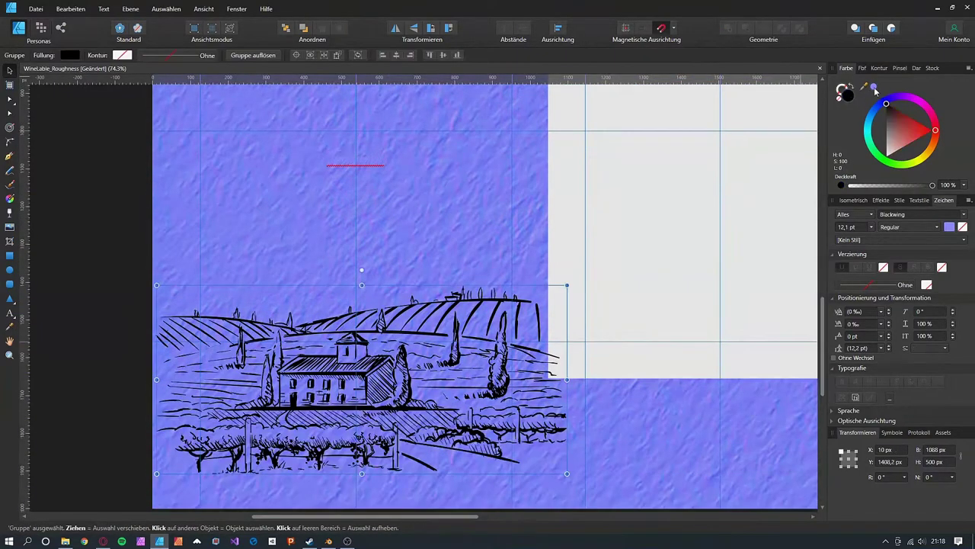
click(874, 87)
- Delete the blank light grey back label rectangle and save the document under the new name WineLable_Normal
scroll(561, 387, down, 4)
drag(647, 301, 650, 347)
click(648, 330)
key(Delete)
click(36, 9)
click(58, 102)
click(230, 91)
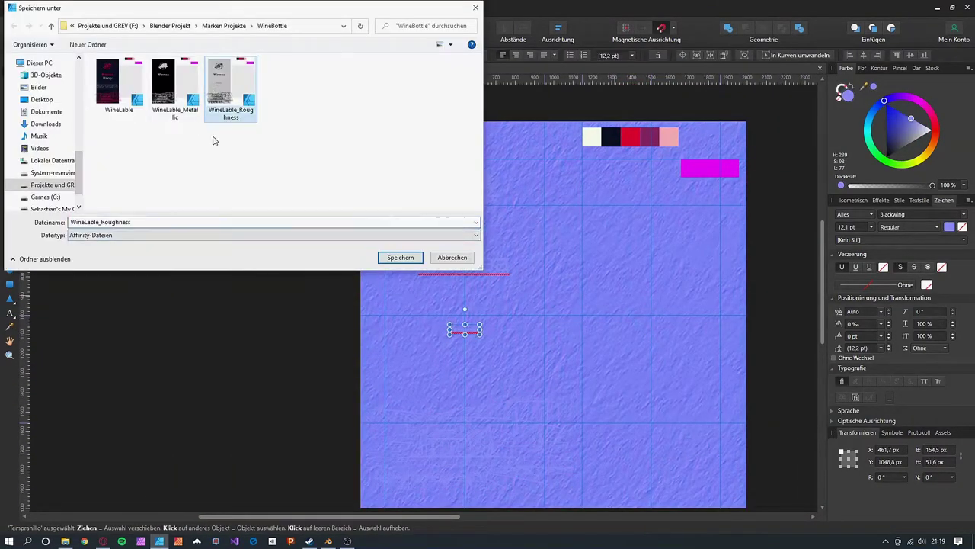
text(Normal)
key(Return)
- Export the normal map label as a PNG named WineLable_Normal_T1
click(36, 9)
click(64, 189)
click(563, 337)
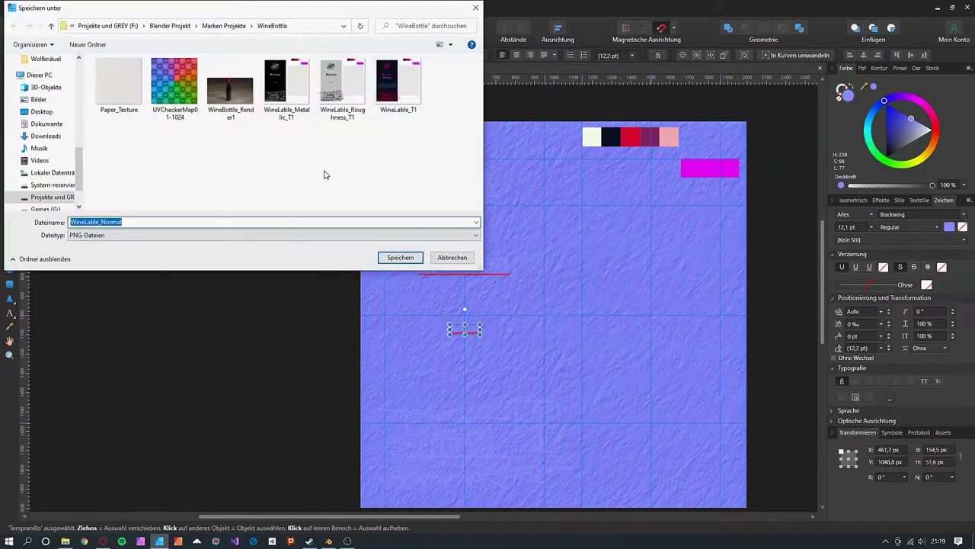
text(l)
key(Return)
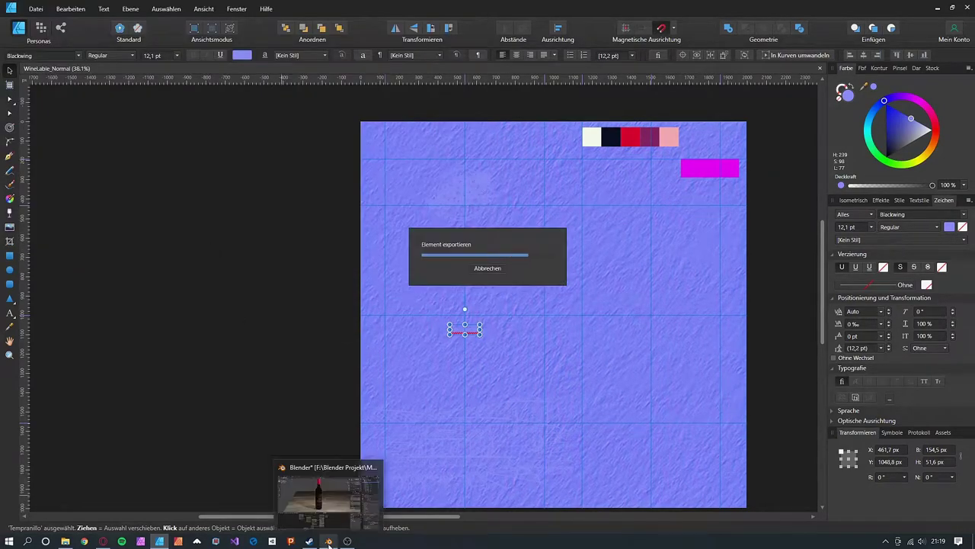
- Switch to Blender and load WineLable_Normal_T1.png into the Label material's normal image texture
click(328, 541)
scroll(387, 426, down, 3)
scroll(348, 448, up, 3)
click(292, 395)
click(353, 395)
scroll(427, 243, down, 3)
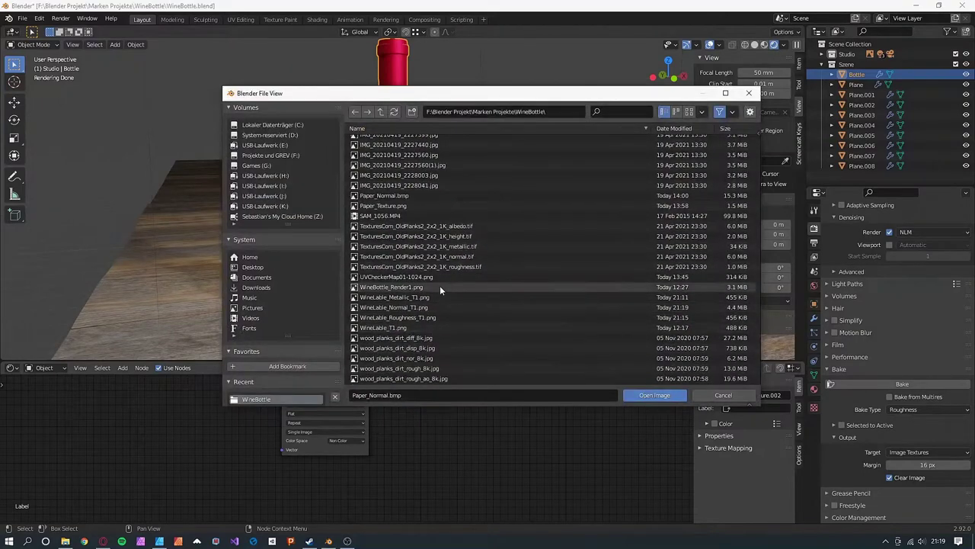
double_click(440, 285)
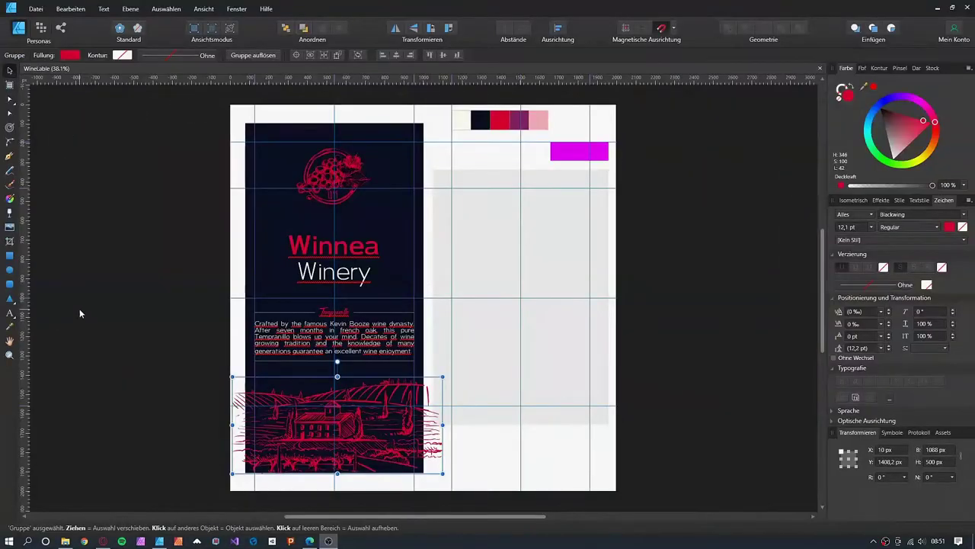
- In the WineLable document in Affinity Designer, fill the blank back label rectangle with the front label's dark navy
click(513, 252)
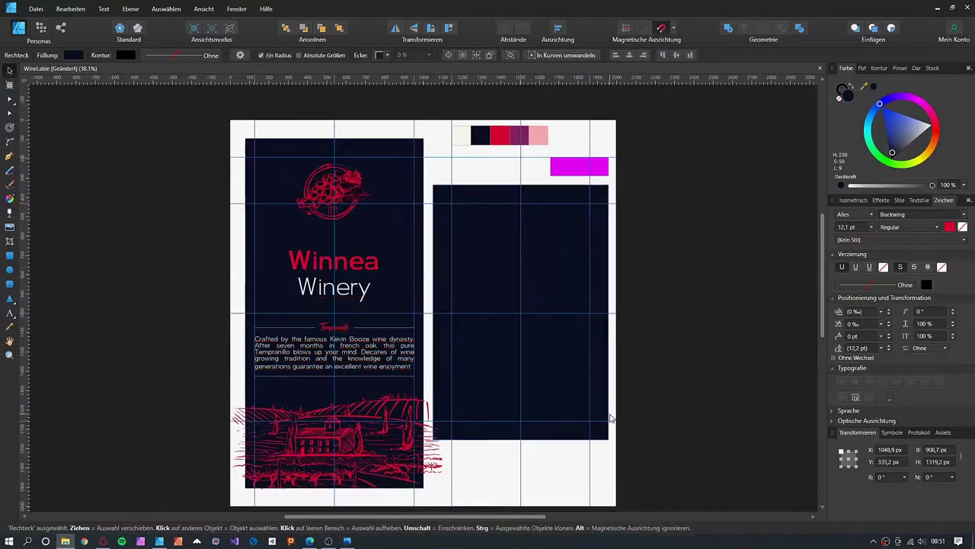
scroll(489, 378, up, 3)
click(181, 413)
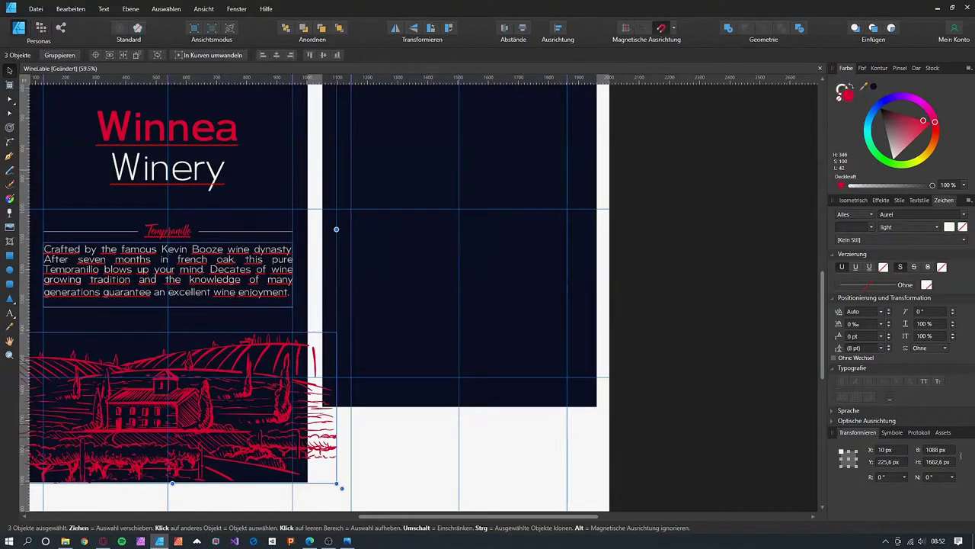
- Draw a white rectangle as a band across the lower end of the navy back label
key(m)
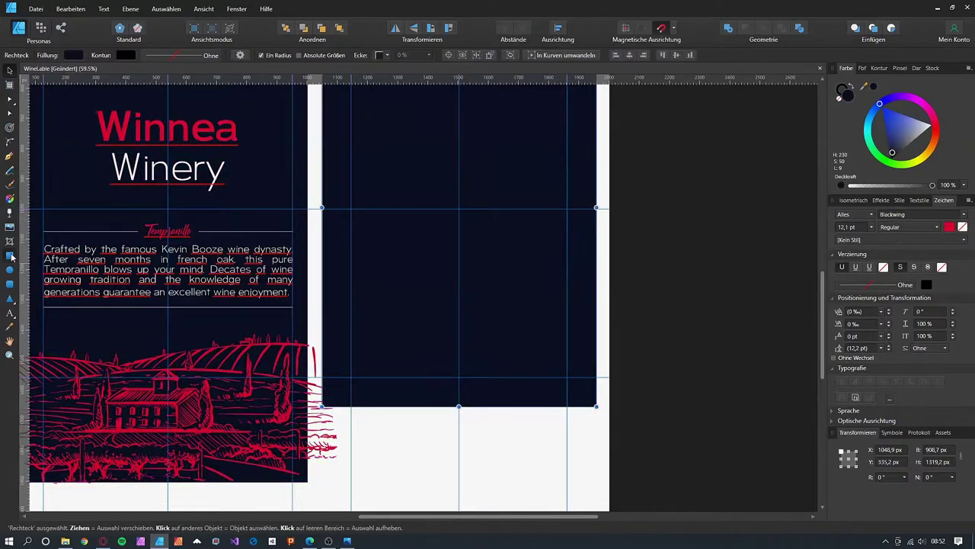
drag(322, 341, 632, 380)
key(v)
scroll(543, 361, up, 3)
drag(196, 380, 189, 381)
scroll(565, 335, down, 3)
scroll(560, 393, up, 4)
click(672, 336)
scroll(670, 335, down, 3)
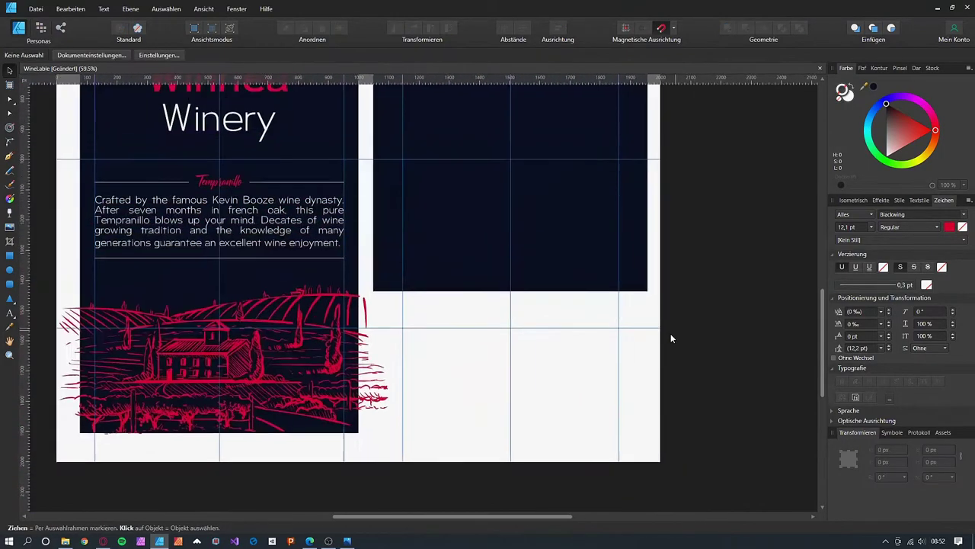
- Place a horizontal guide along the lower edge of the back label's white band and check the reference bottle photo
drag(671, 333, 626, 331)
click(479, 285)
drag(485, 77, 486, 364)
click(570, 314)
scroll(571, 299, down, 4)
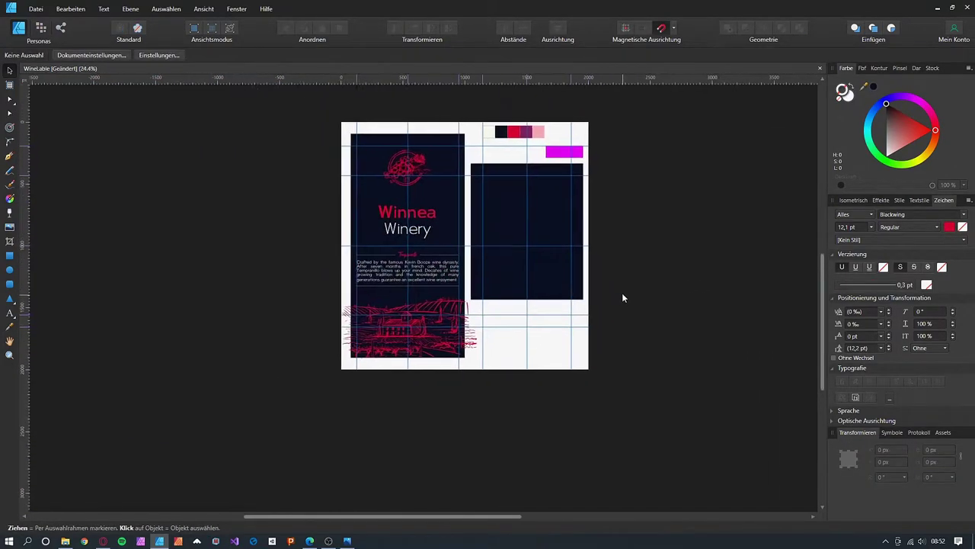
scroll(622, 297, up, 4)
drag(624, 303, 658, 304)
click(348, 541)
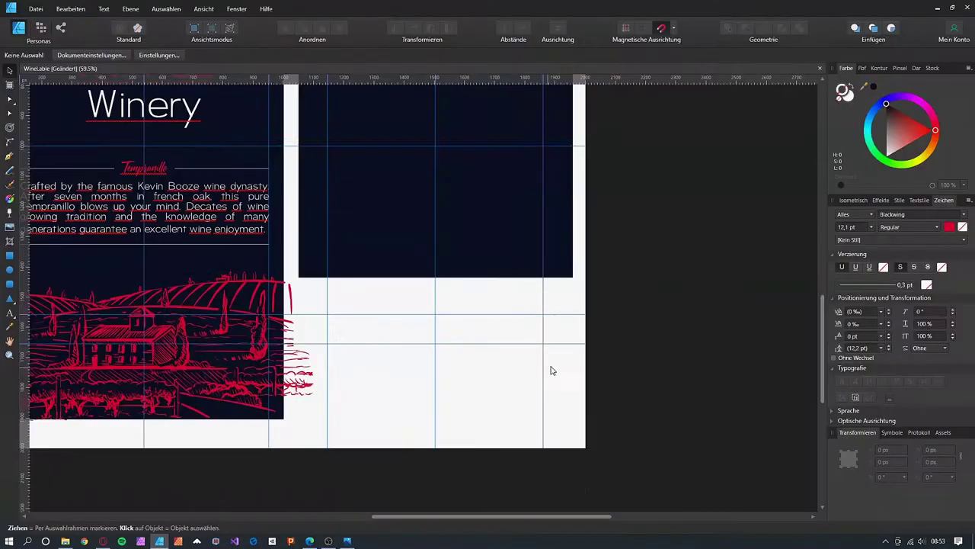
- Copy the "Winnea", "Winery" and "Tempranillo" texts to the back label, centred near its upper edge with the winery name scaled down
scroll(567, 382, down, 3)
scroll(568, 382, up, 3)
click(239, 251)
drag(220, 193, 453, 135)
scroll(489, 215, up, 2)
drag(489, 216, 486, 357)
drag(501, 304, 432, 243)
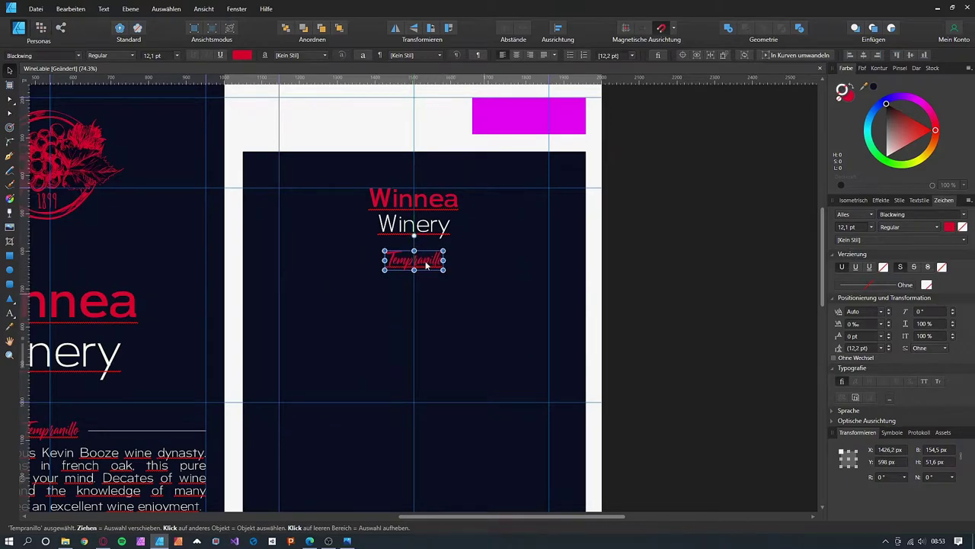
- Duplicate the back label's "Tempranillo" text just below it as a white "2021", and save the document
drag(427, 264, 417, 284)
click(9, 71)
double_click(417, 284)
scroll(648, 316, down, 3)
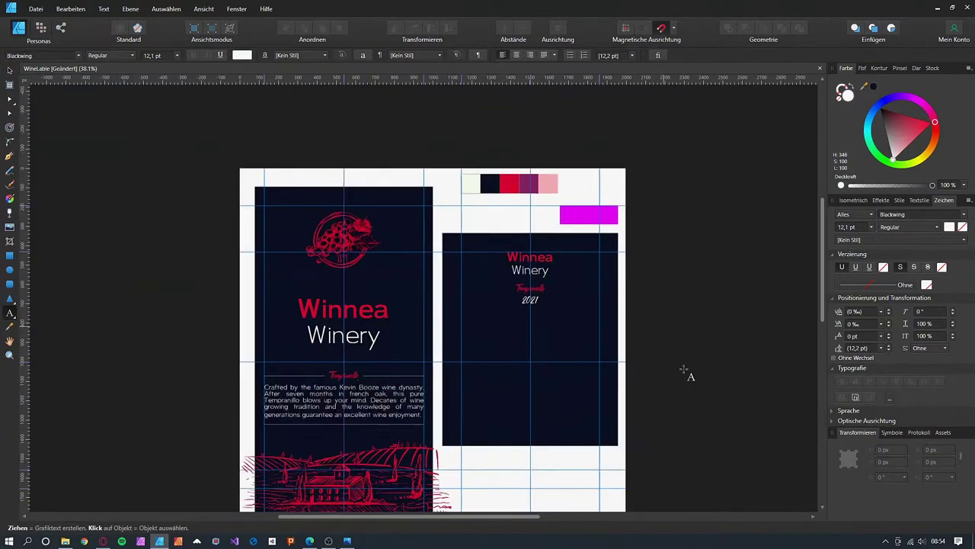
key(Escape)
key(Escape)
drag(666, 349, 659, 294)
key(ctrl+s)
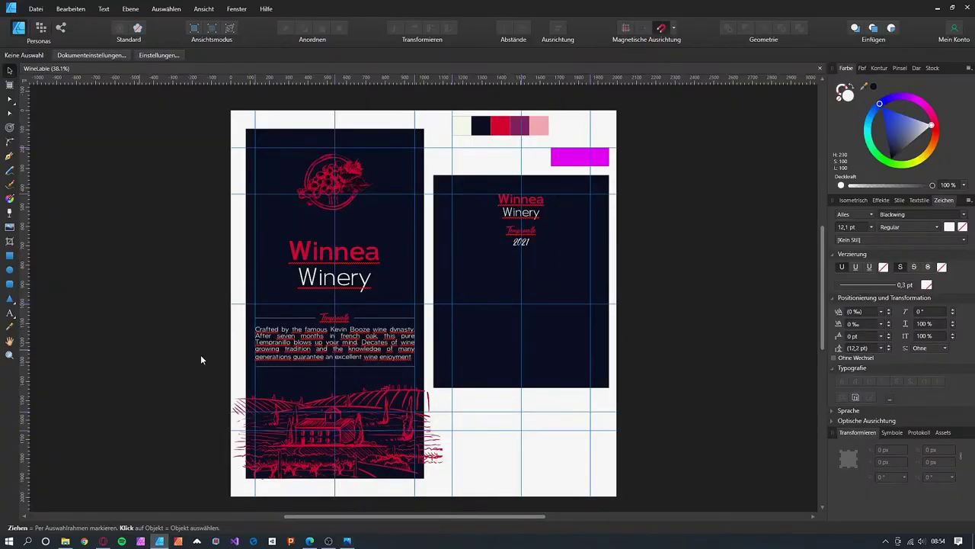
- Copy the description paragraph with its separator lines onto the back label, fitted 715 px wide between the vertical guides
click(355, 359)
scroll(356, 375, up, 3)
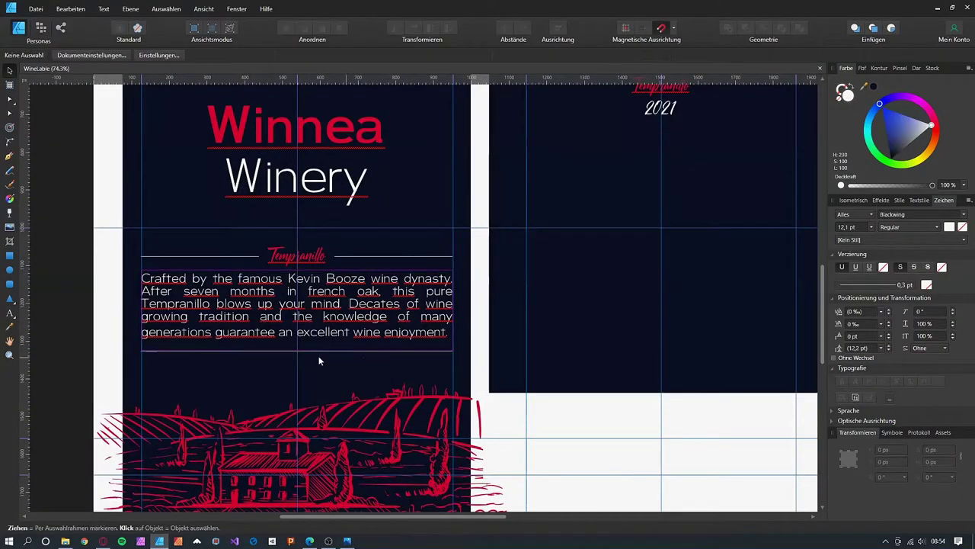
shift+click(213, 256)
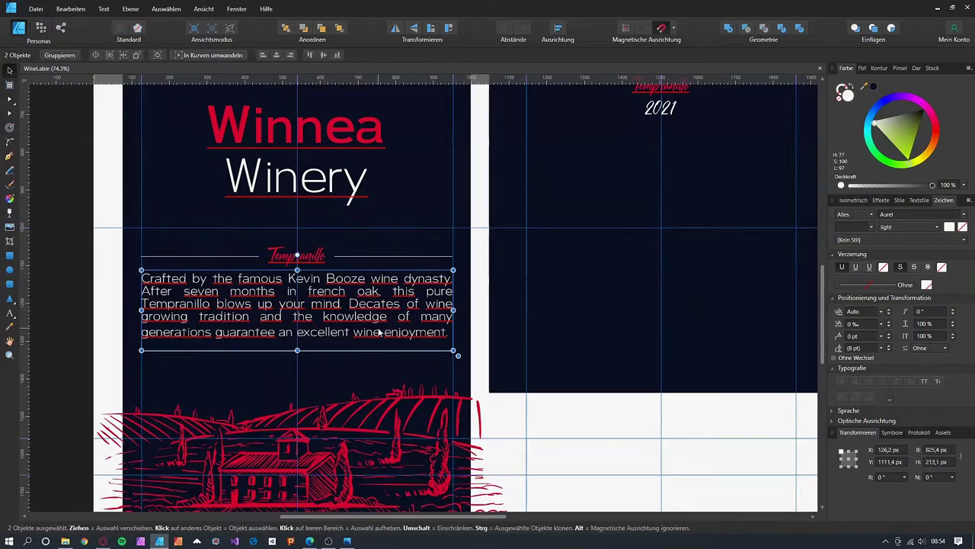
scroll(379, 332, down, 1)
drag(515, 317, 413, 350)
drag(207, 348, 499, 272)
drag(628, 304, 611, 303)
drag(503, 304, 493, 220)
scroll(738, 295, up, 1)
click(510, 313)
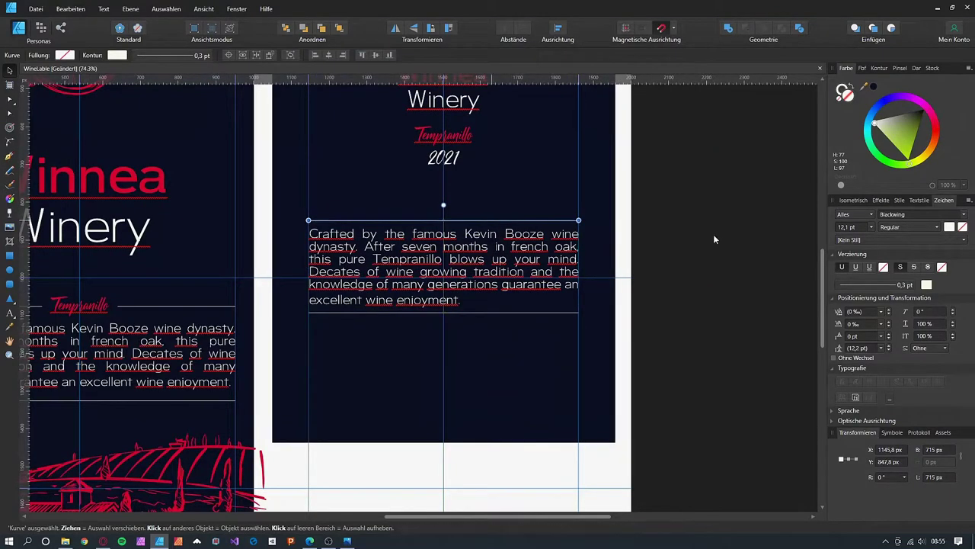
- Move the back label's description paragraph and both separator lines slightly lower
click(715, 233)
scroll(735, 216, down, 3)
mouse_move(739, 212)
mouse_down()
mouse_move(689, 260)
mouse_move(452, 344)
mouse_up()
click(667, 305)
drag(531, 296, 531, 293)
scroll(679, 355, up, 1)
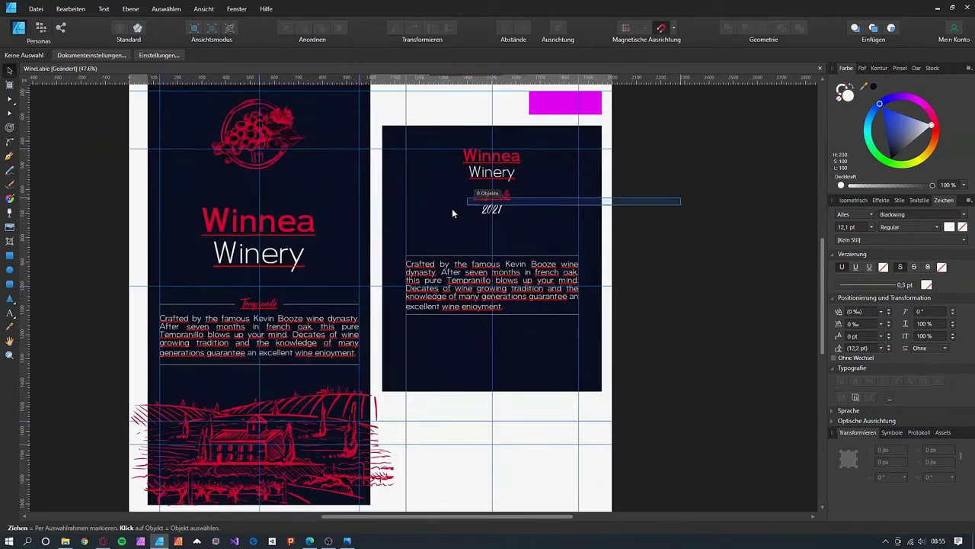
- Move the back label's "Tempranillo" and "2021" texts lower, and enlarge the "Winnea" and "Winery" texts above them
click(490, 196)
drag(485, 206, 486, 219)
click(499, 173)
shift+click(506, 158)
mouse_move(520, 182)
mouse_down()
mouse_move(528, 190)
mouse_move(509, 181)
mouse_up()
click(649, 332)
- Following the reference photo, duplicate the description frame below the lower separator line and replace its text with "RED WINE - Made in Italy"
key(alt+Tab)
key(alt+Tab)
scroll(647, 328, up, 1)
key(alt+Tab)
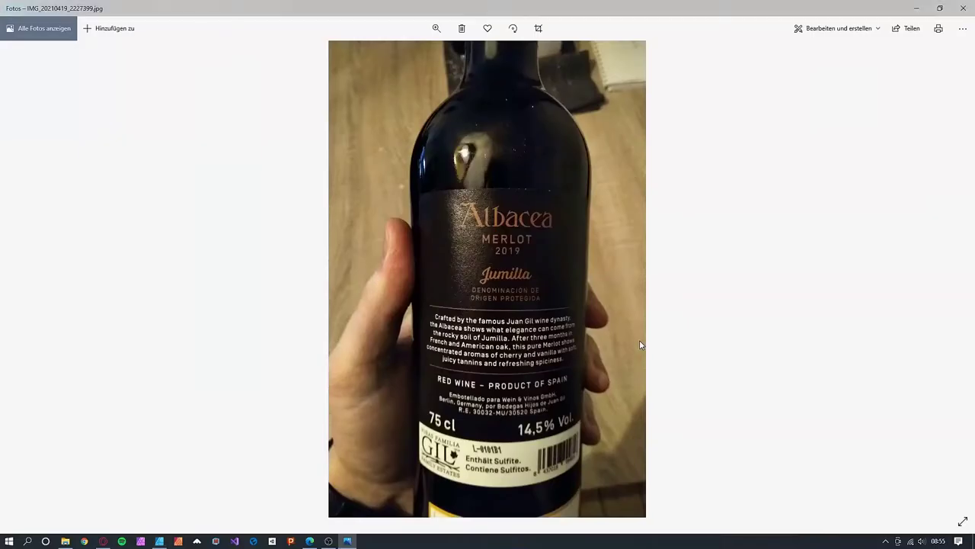
key(alt+Tab)
scroll(465, 324, up, 1)
click(388, 282)
drag(394, 285, 474, 388)
triple_click(474, 388)
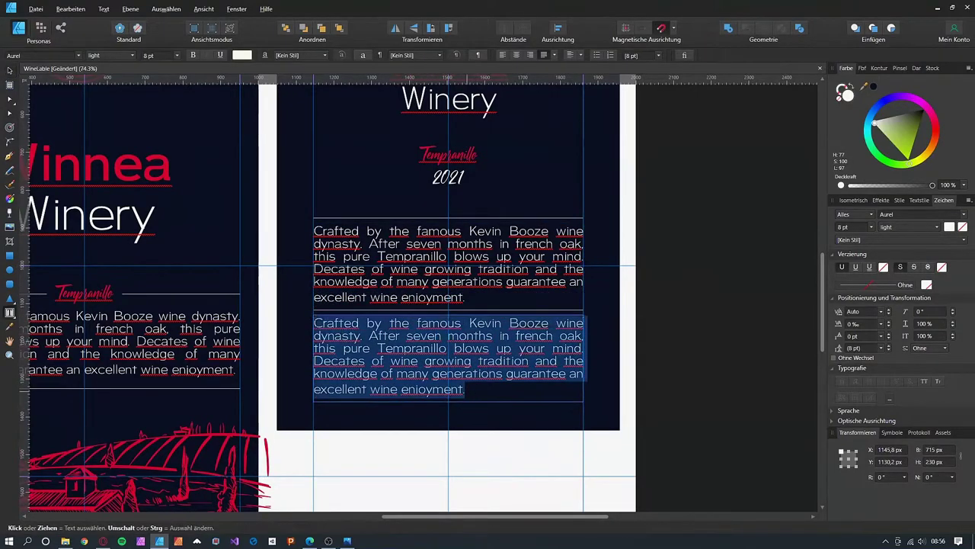
text(RED WINE - Made in Ital)
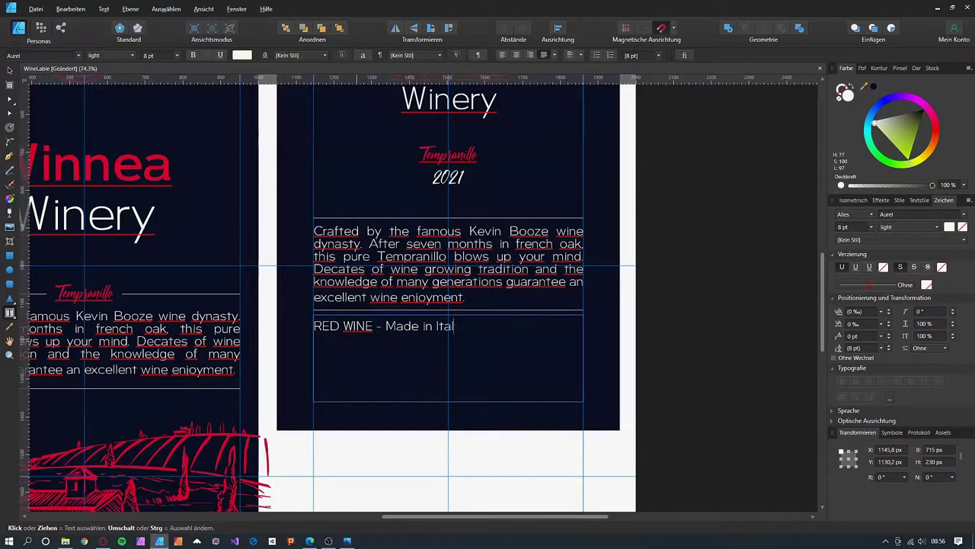
text(y)
- Compare with the reference photo and rewrite the end of the origin line in capitals as "MADE IN ITALY"
key(alt+Tab)
key(alt+Tab)
key(BackSpace)
key(BackSpace)
key(BackSpace)
key(BackSpace)
key(BackSpace)
key(BackSpace)
key(BackSpace)
key(BackSpace)
key(BackSpace)
key(BackSpace)
key(BackSpace)
key(BackSpace)
text(ADE)
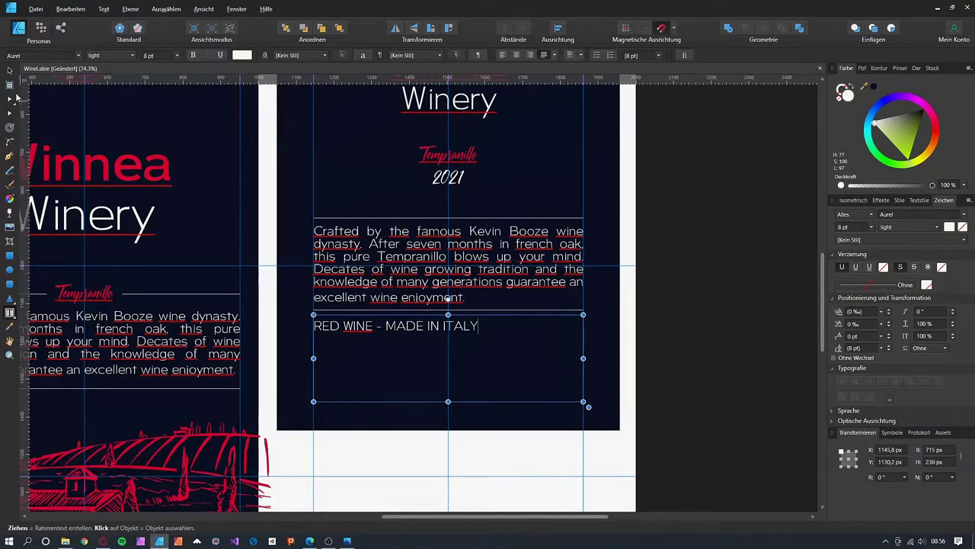
- Shorten the "RED WINE - MADE IN ITALY" frame to about 60 px high and format its text centred in regular weight
drag(443, 351, 444, 336)
click(517, 55)
double_click(448, 326)
key(ctrl+a)
click(132, 56)
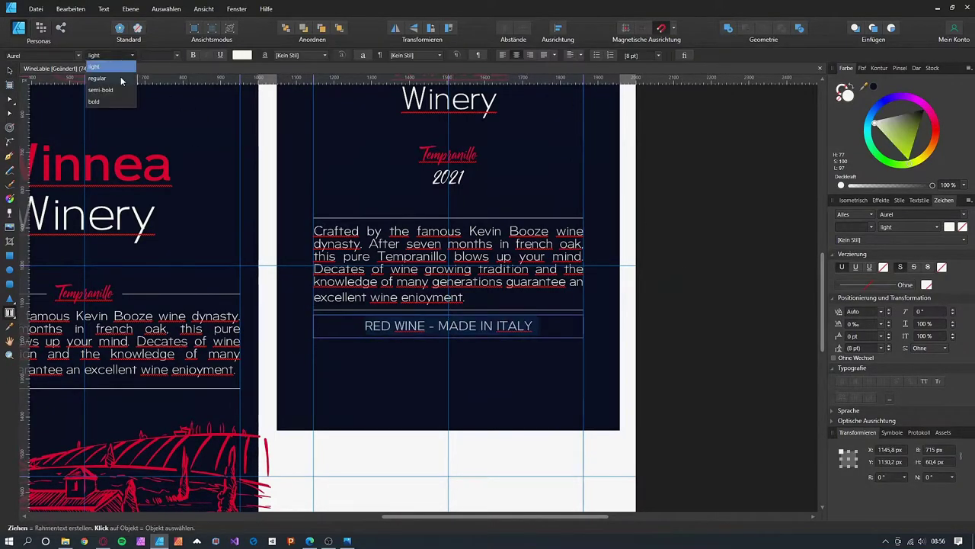
click(115, 79)
key(Escape)
scroll(710, 394, down, 3)
- Duplicate the back label's "Winery" text into the navy area's lower left corner and change the copy to "750 ml"
key(alt+Tab)
key(alt+Tab)
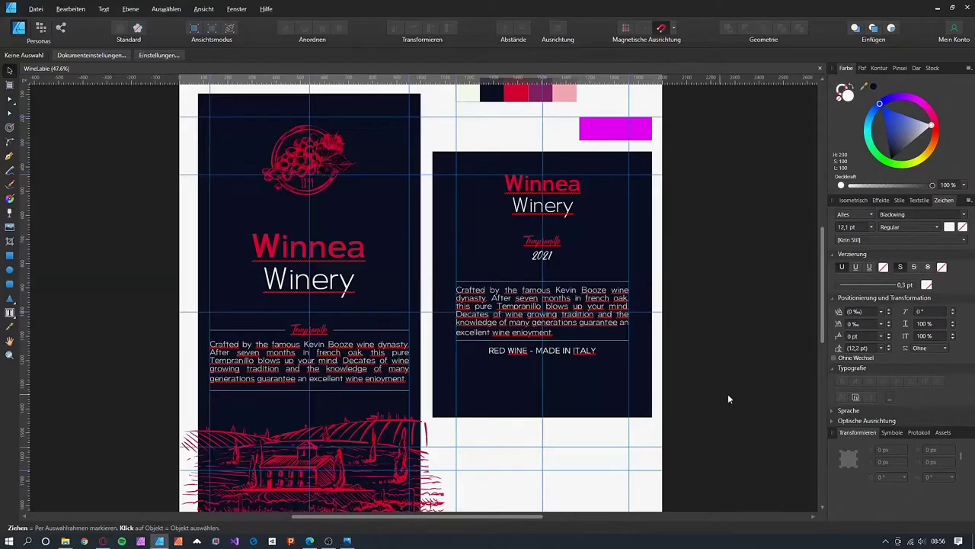
click(558, 206)
ctrl+drag(562, 208, 506, 402)
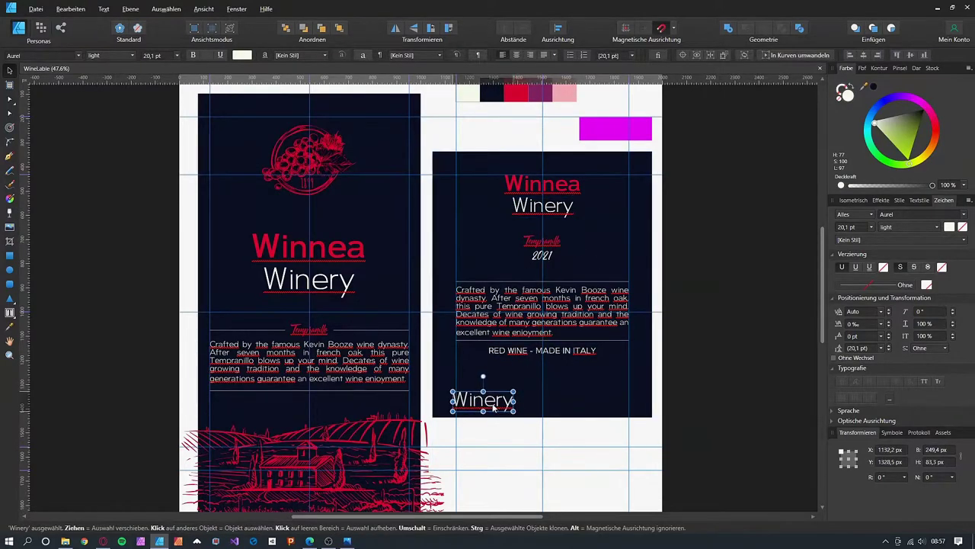
scroll(511, 415, up, 3)
double_click(508, 377)
key(Escape)
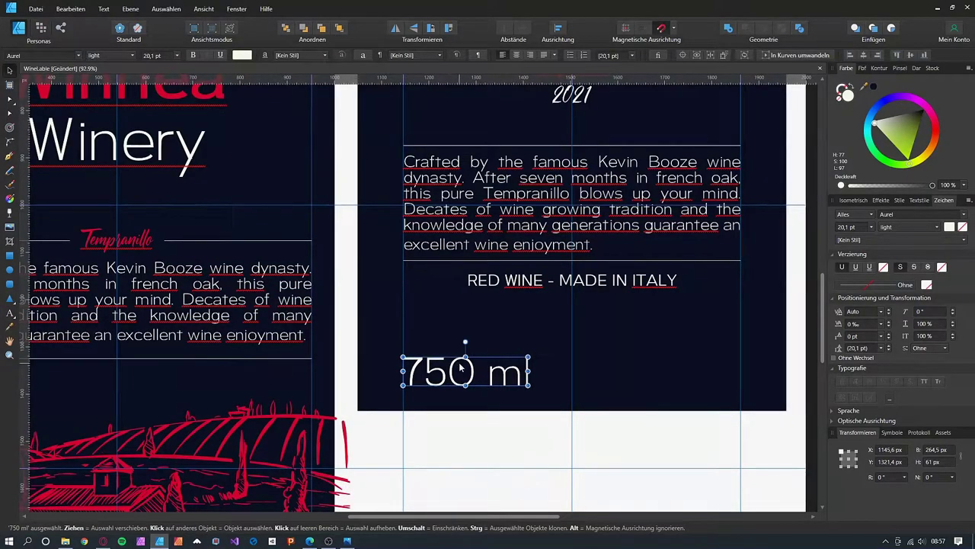
- Duplicate the "750 ml" text to the right on the same line and change the copy to "14,5% Vol."
ctrl+drag(656, 372, 745, 373)
double_click(669, 371)
key(ctrl+a)
text(14)
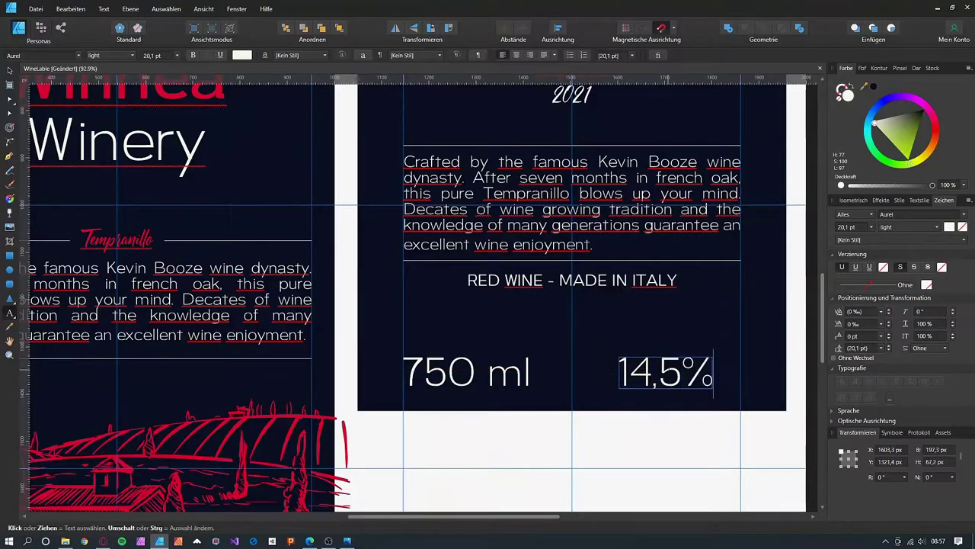
key(Escape)
text(.)
- Set the alcohol content text to the bold font weight
triple_click(669, 373)
click(132, 56)
click(115, 98)
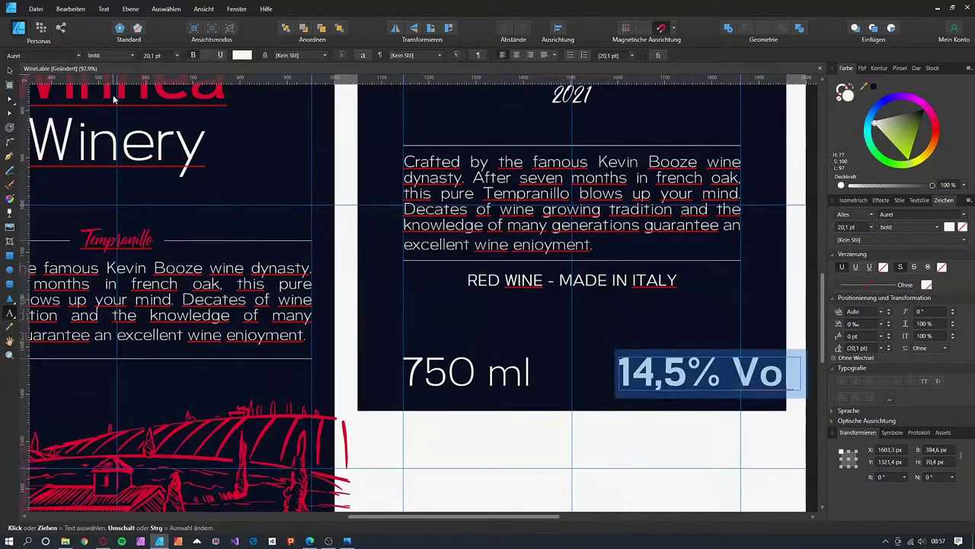
- Set the alcohol content text's font size to 12 pt
click(153, 56)
text(12)
key(Return)
key(Escape)
- Set the "750 ml" text to 12 pt and give it a bolder font weight
triple_click(466, 372)
click(154, 55)
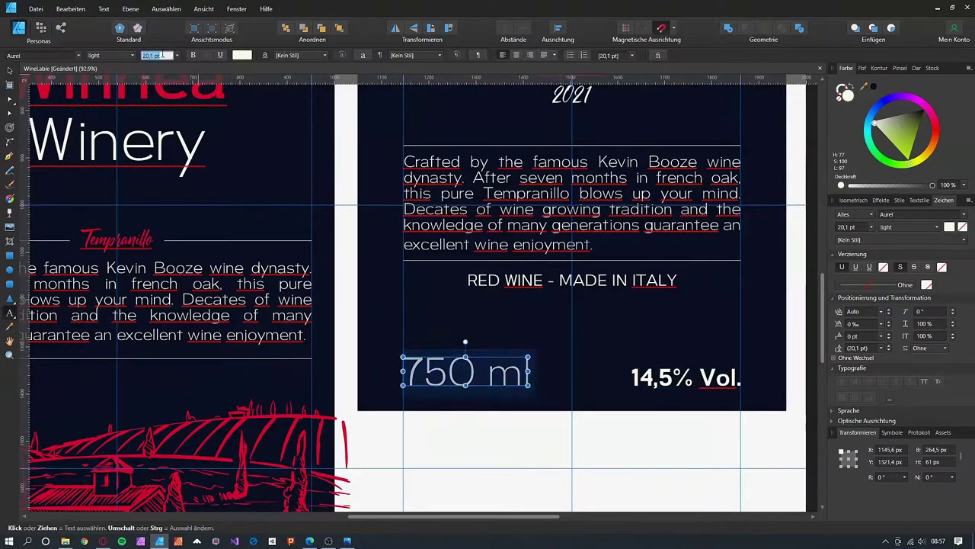
text(12)
click(131, 56)
click(112, 90)
click(132, 56)
click(112, 99)
- Change the "14,5% Vol." text to the semi-bold weight and save the document
click(673, 377)
triple_click(673, 377)
click(132, 56)
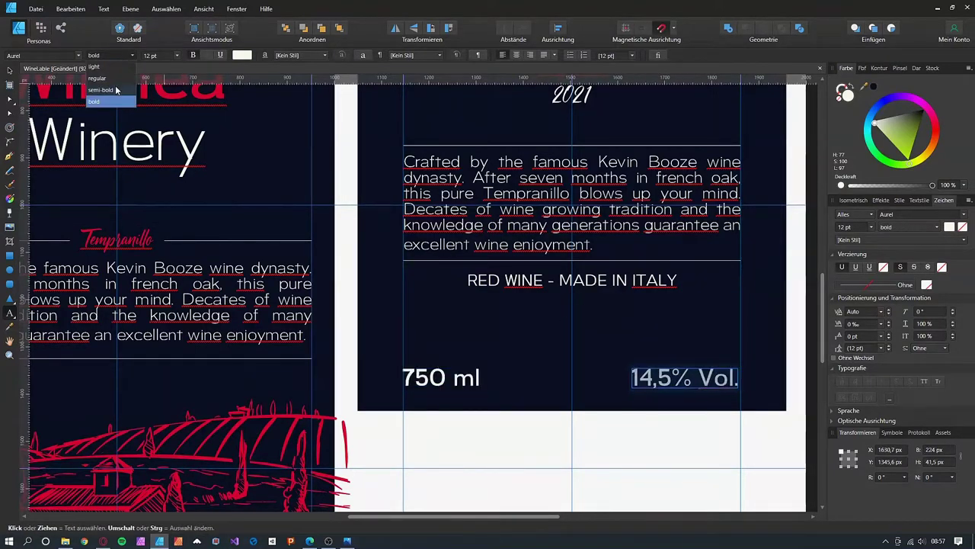
click(115, 91)
scroll(567, 288, down, 1)
key(Escape)
key(ctrl+s)
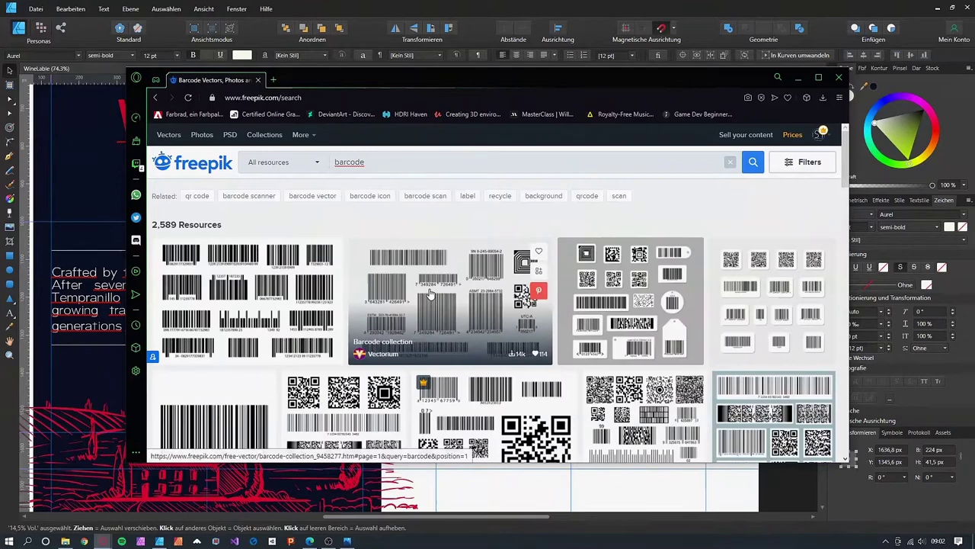
- Switch to the browser and download the single numbered barcode vector from the Freepik barcode results
scroll(430, 295, down, 1)
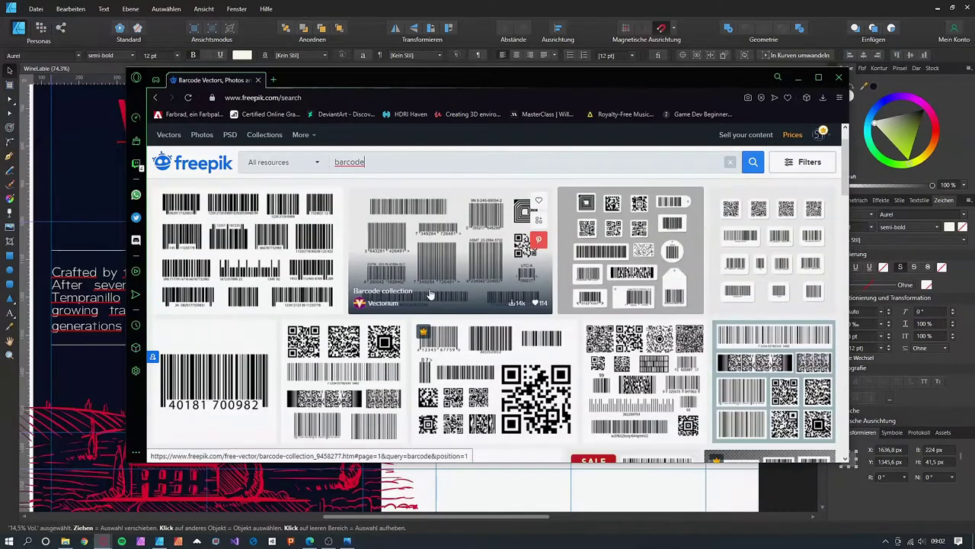
click(237, 359)
click(708, 185)
click(690, 143)
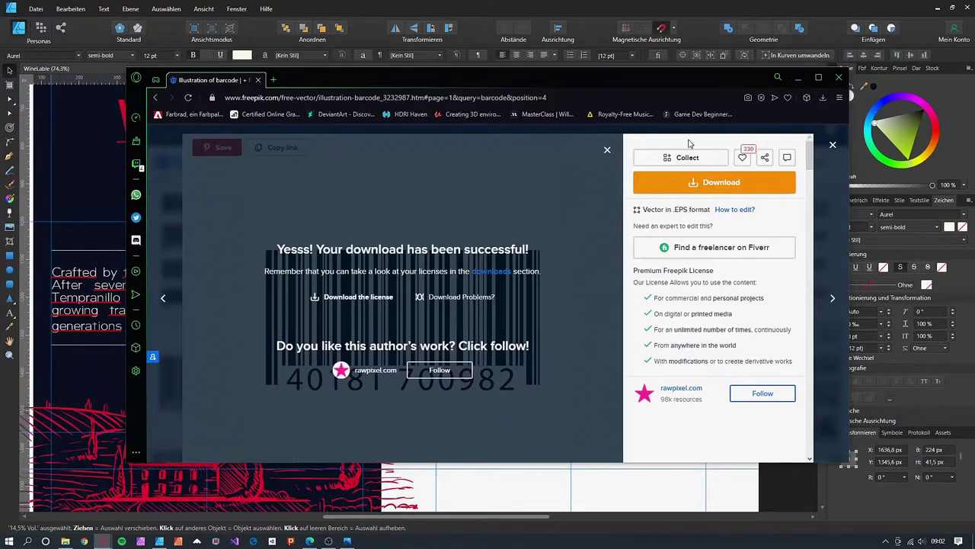
click(798, 78)
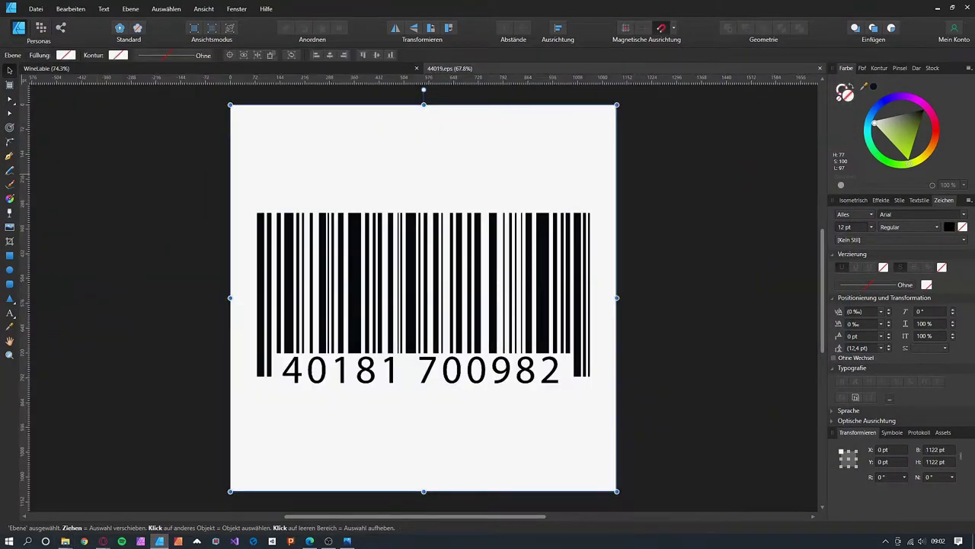
drag(175, 190, 689, 435)
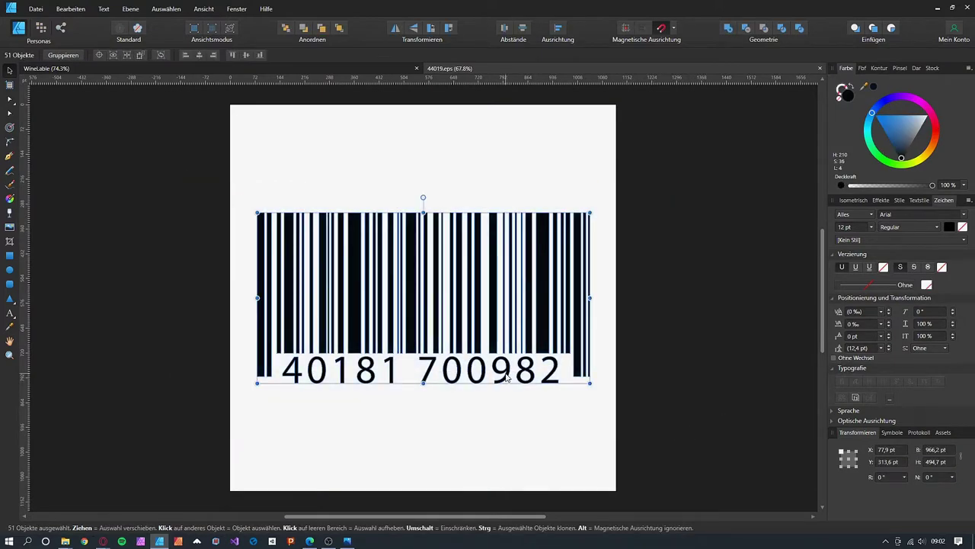
scroll(510, 385, up, 3)
click(480, 351)
click(526, 352)
drag(526, 352, 292, 428)
drag(573, 358, 537, 358)
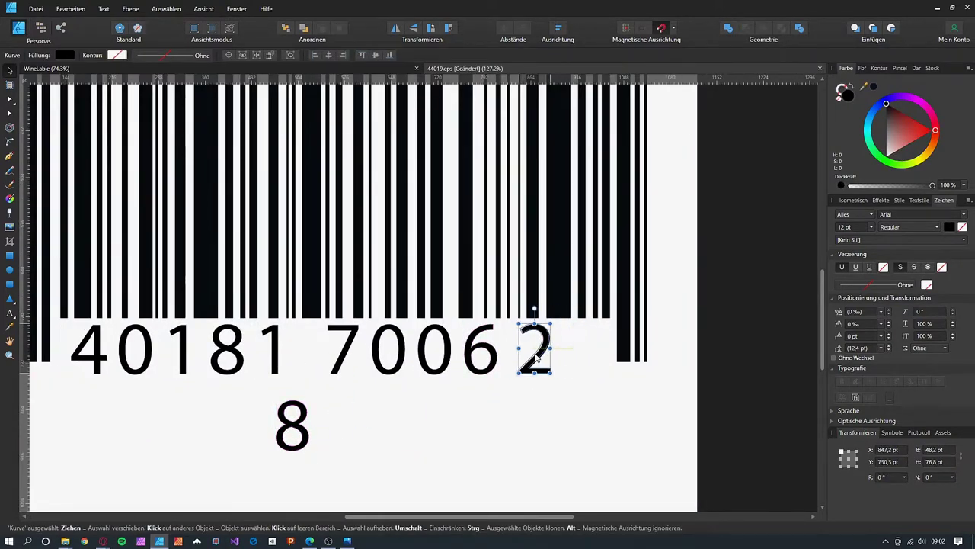
drag(293, 425, 180, 350)
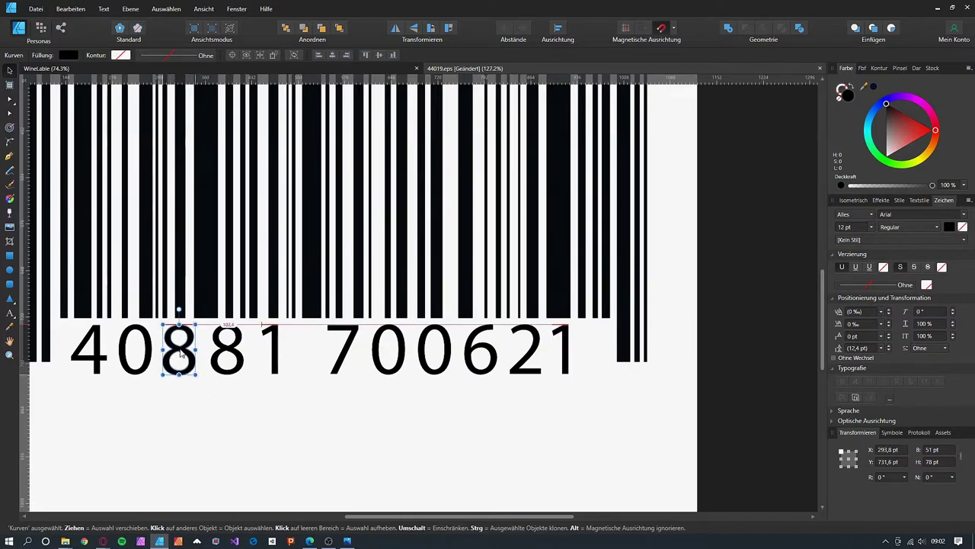
- Copy the complete barcode artwork and paste it into the WineLable document
click(737, 343)
scroll(737, 343, down, 4)
drag(737, 343, 670, 355)
drag(335, 205, 718, 405)
key(ctrl+c)
click(308, 70)
key(ctrl+v)
- Lower the opacity of the white strip below the volume and alcohol texts to 20%
scroll(369, 234, down, 2)
click(505, 343)
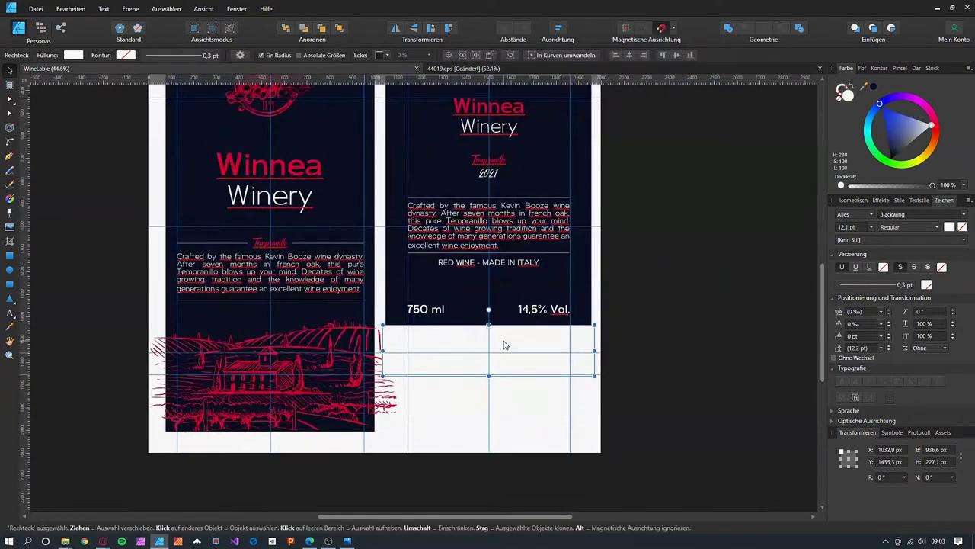
key(2)
scroll(637, 354, up, 2)
click(637, 354)
- Paste and group the barcode, scale it to about 228 × 117 px and align it to the right margin below "14,5% Vol."
key(ctrl+v)
key(ctrl+g)
scroll(638, 365, down, 3)
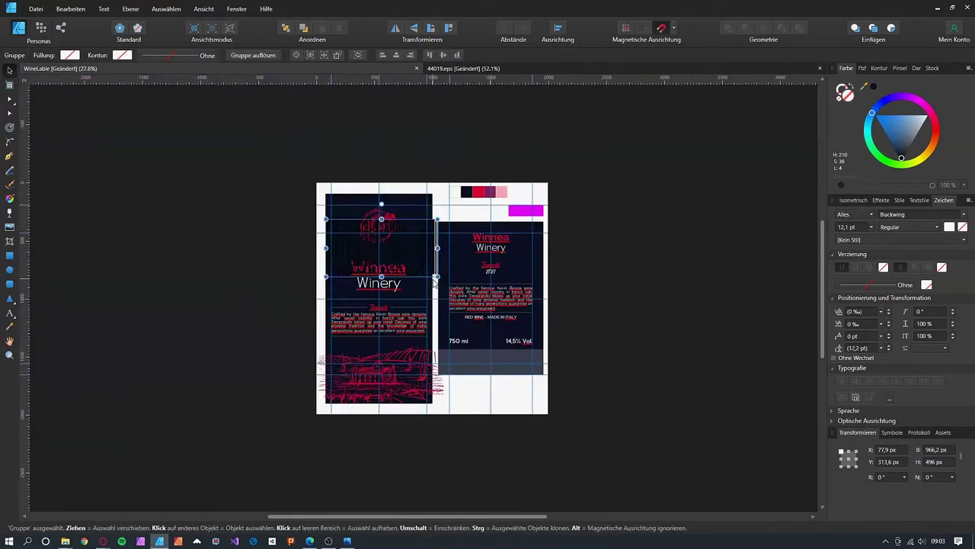
drag(435, 275, 489, 358)
scroll(564, 384, up, 4)
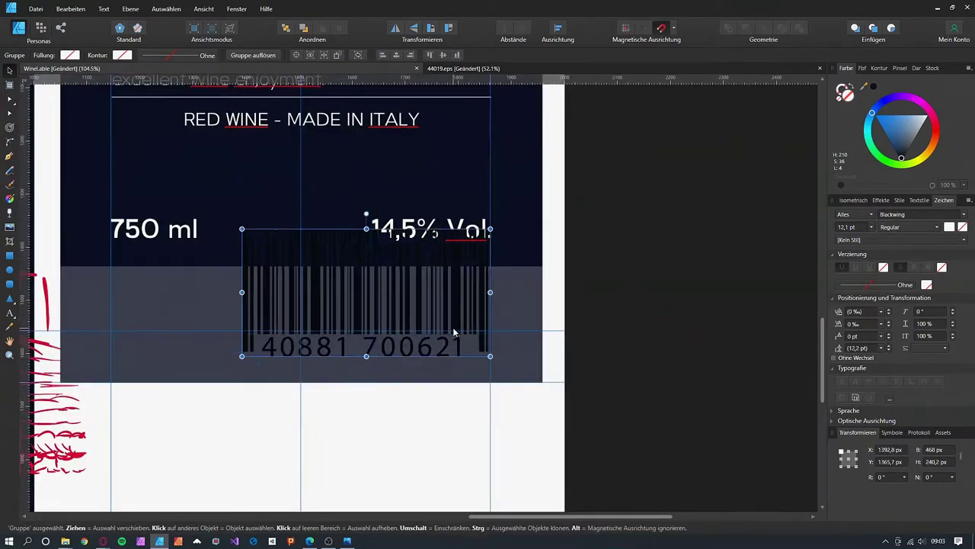
scroll(719, 396, down, 2)
drag(555, 370, 594, 299)
scroll(564, 469, up, 3)
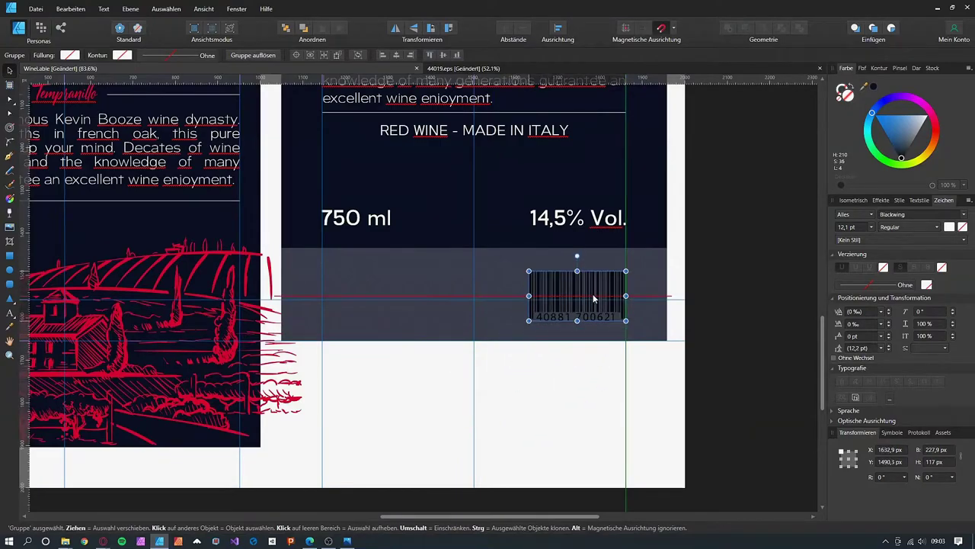
- Consult the reference photo and set the strip behind the barcode to 100% opacity
click(344, 543)
click(346, 542)
click(719, 338)
scroll(295, 390, down, 1)
click(385, 312)
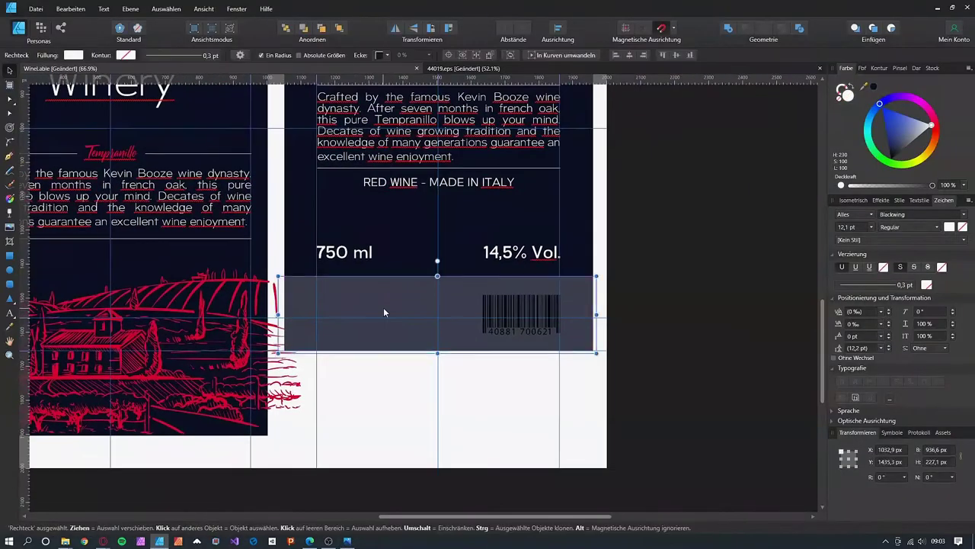
key(0)
click(697, 292)
- Return to Freepik in the browser and search for "guarantee seal"
click(109, 525)
click(833, 144)
double_click(400, 163)
text(guarantee seal)
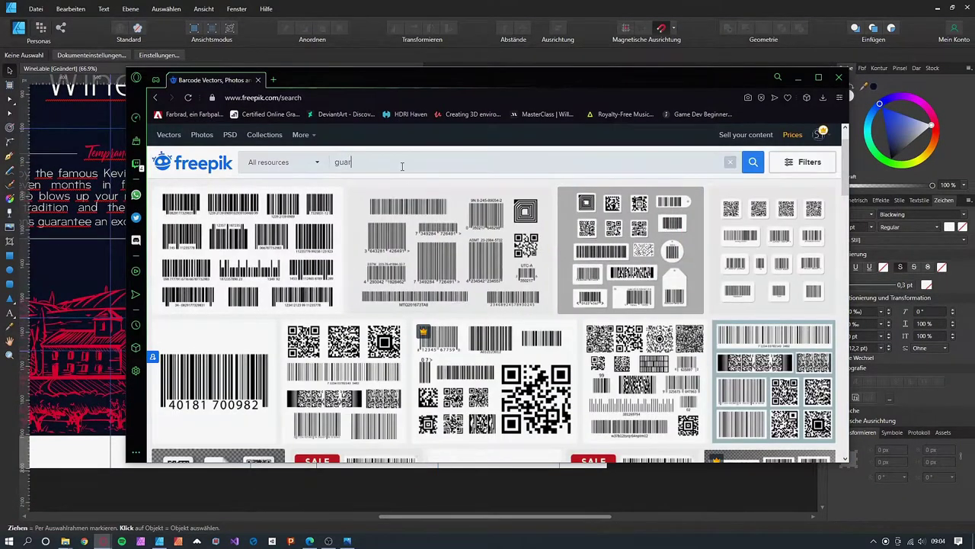
key(Return)
scroll(452, 191, down, 1)
scroll(450, 191, down, 5)
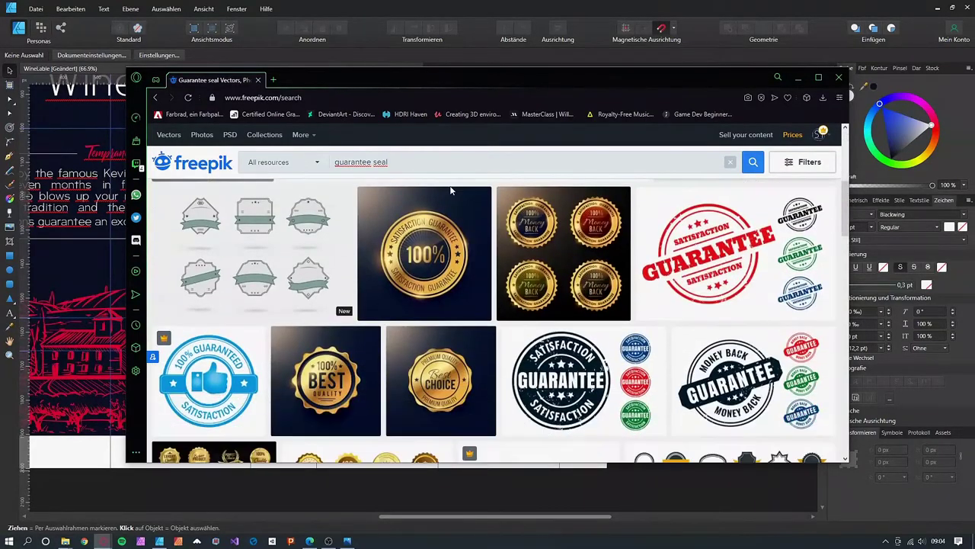
- Find and download the gold "Satisfaction Guaranteed Original Quality Products" seal vector among the similar designs
click(435, 377)
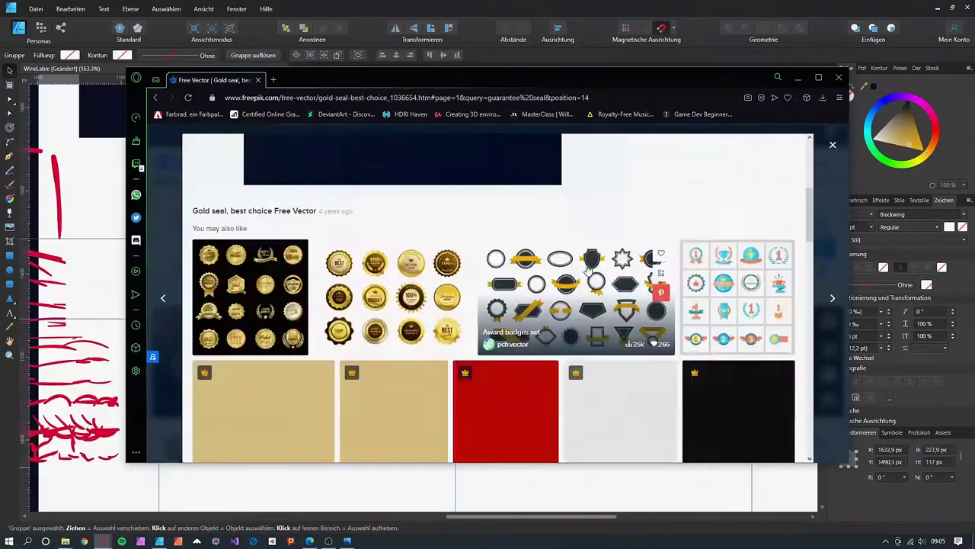
scroll(483, 202, down, 10)
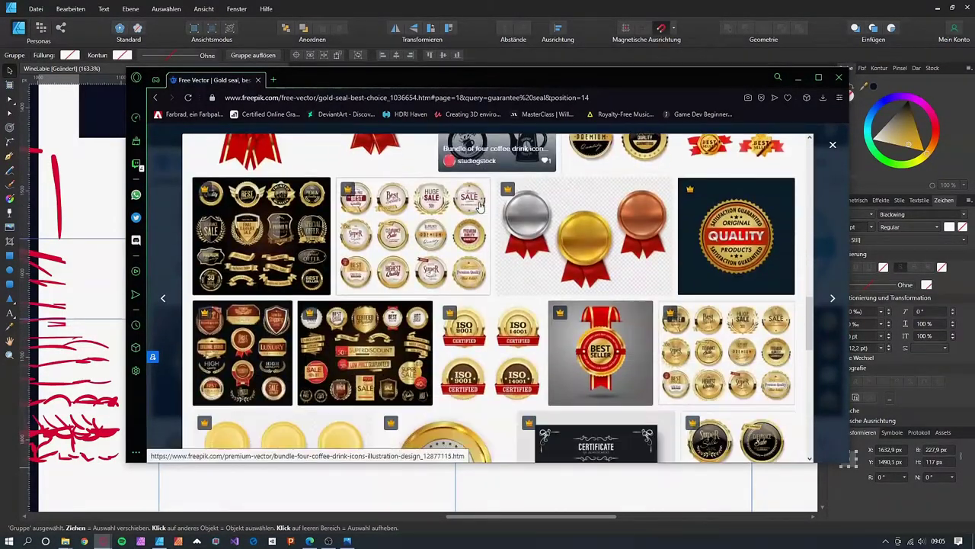
click(745, 233)
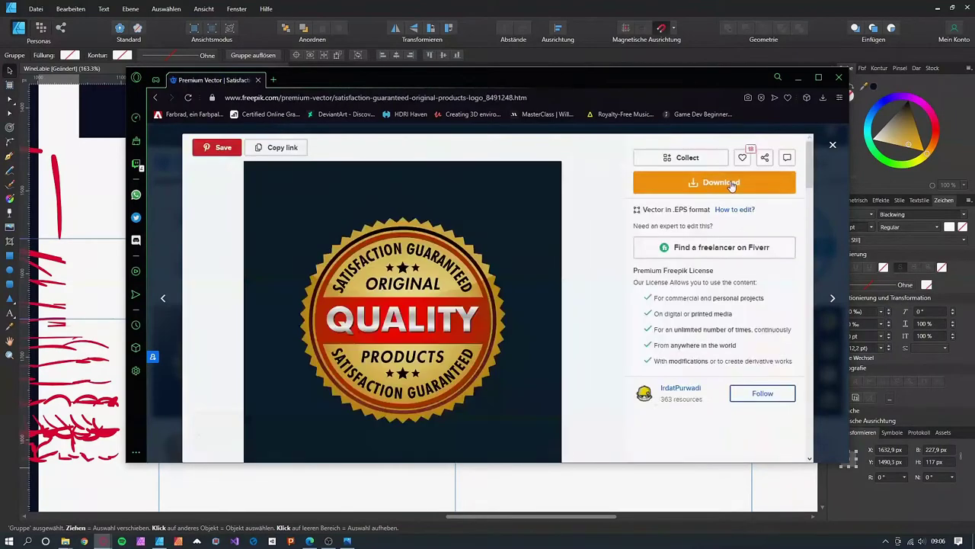
click(732, 186)
click(658, 143)
click(798, 77)
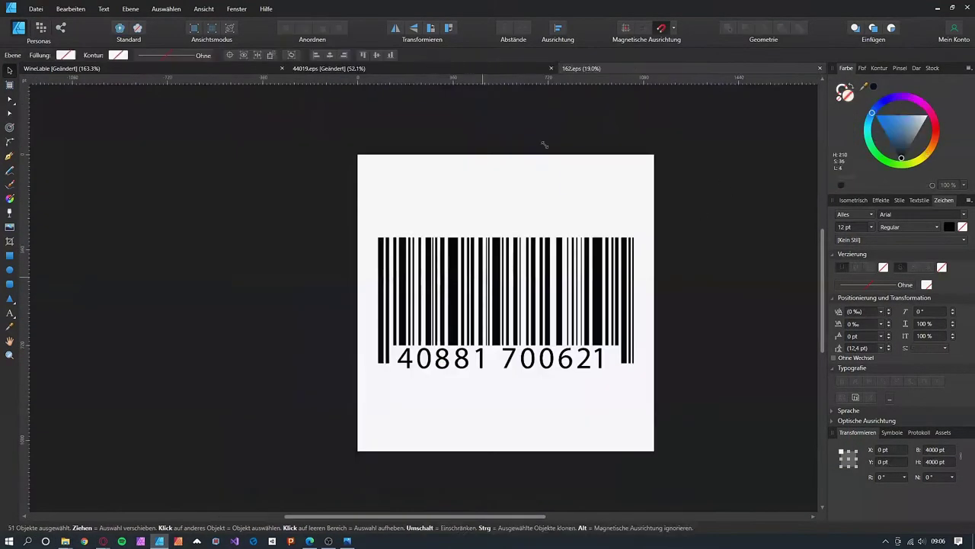
- Delete the background and both curved "SATISFACTION GUARANTEED" texts from the seal in 162.eps
key(Delete)
click(533, 343)
key(a)
click(416, 212)
key(Delete)
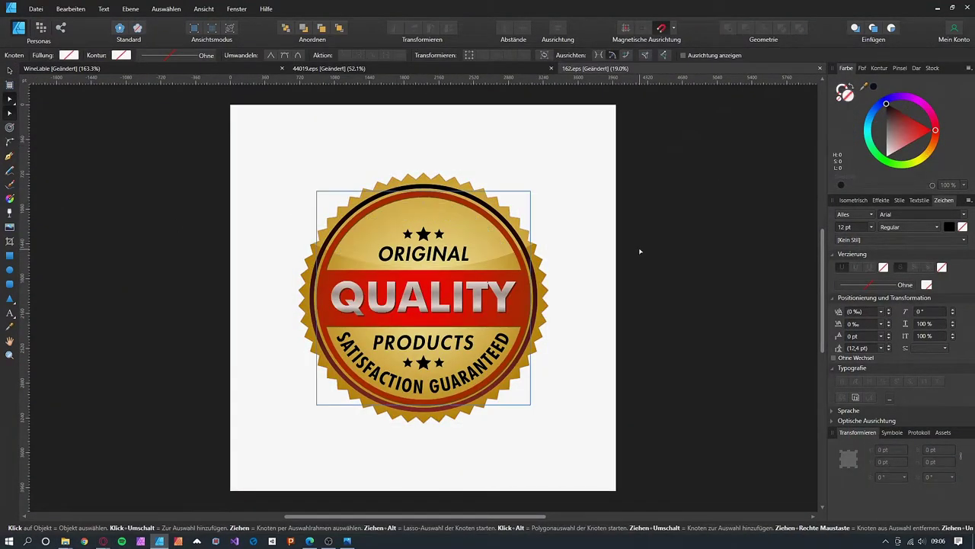
click(418, 384)
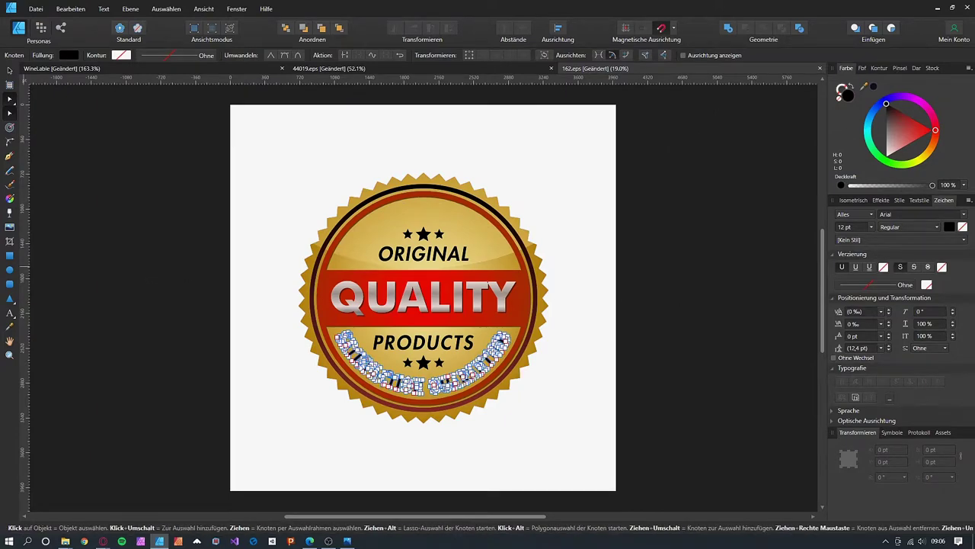
key(Delete)
- Draw a circle, centre it on the seal and enlarge it to about 1784 pt in diameter
key(e)
drag(230, 124, 311, 205)
click(10, 70)
drag(270, 164, 423, 298)
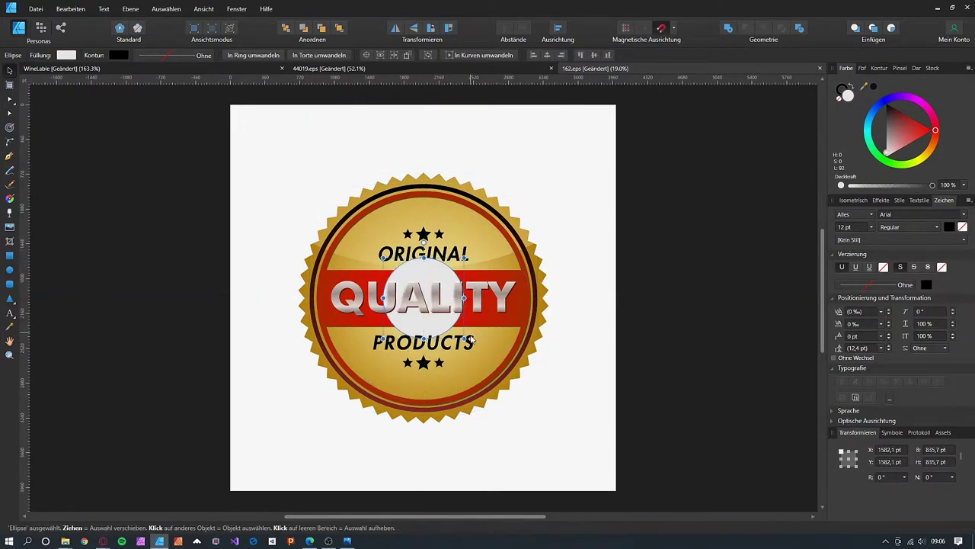
drag(464, 338, 510, 383)
- Start a text along the circle's outline with "OFFI" and set its size to 100 pt
key(t)
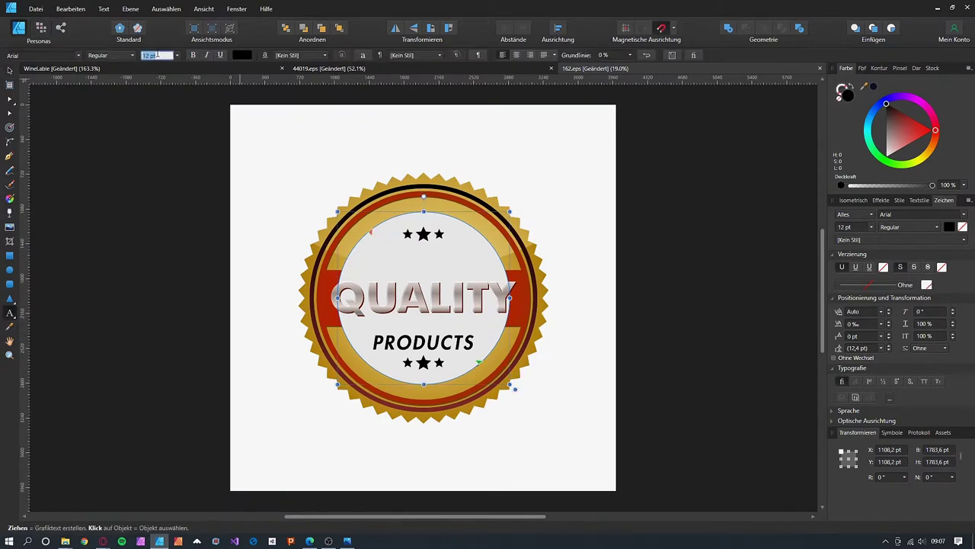
scroll(483, 379, up, 9)
drag(449, 272, 464, 261)
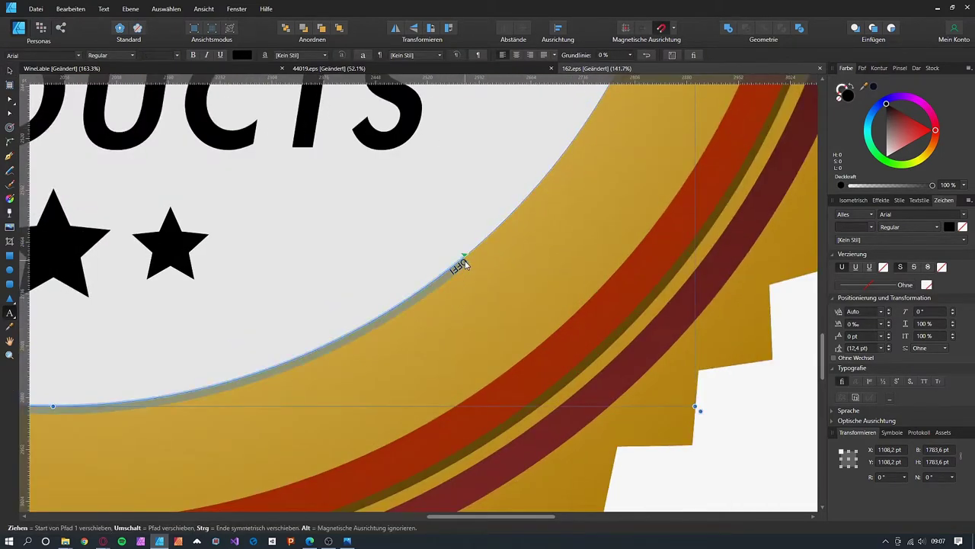
click(155, 55)
text(100)
key(Return)
scroll(310, 135, down, 5)
scroll(360, 287, down, 2)
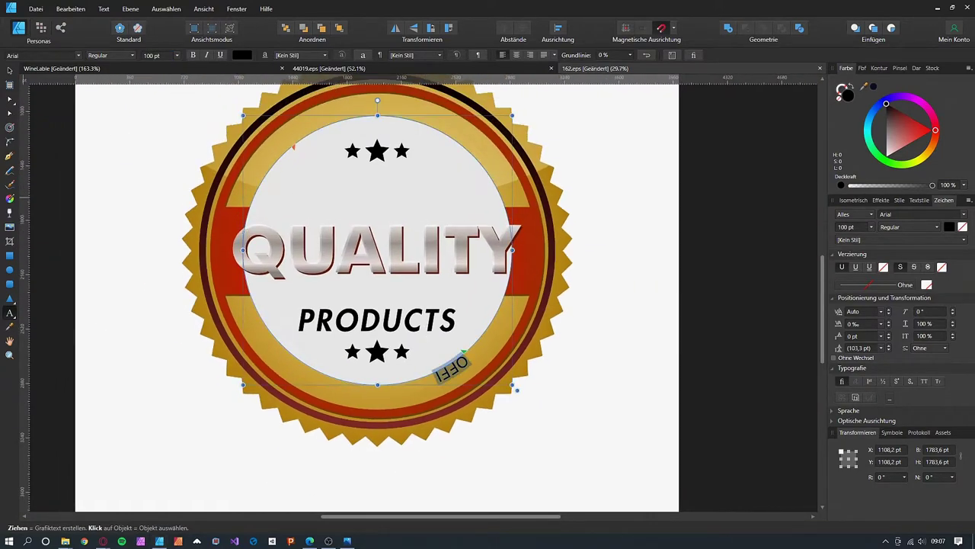
- Replace the path text with "CERTIFIED QUALITY STANDARD" and move it onto the circle's upper arc
key(alt+Tab)
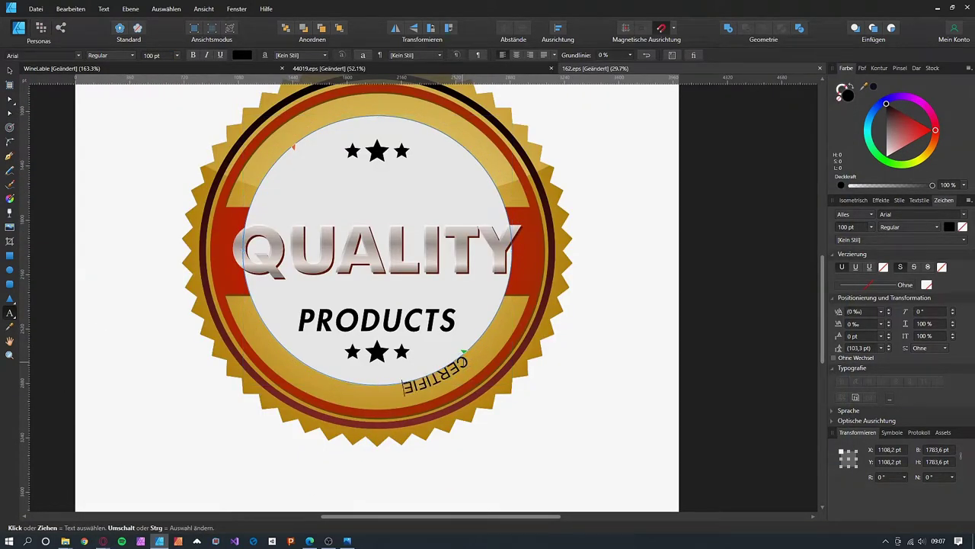
scroll(303, 185, down, 1)
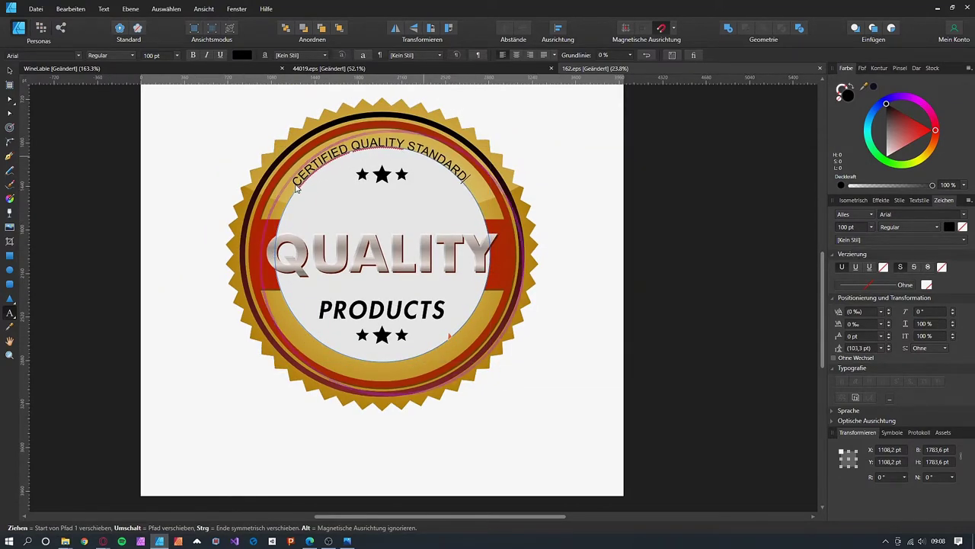
click(297, 189)
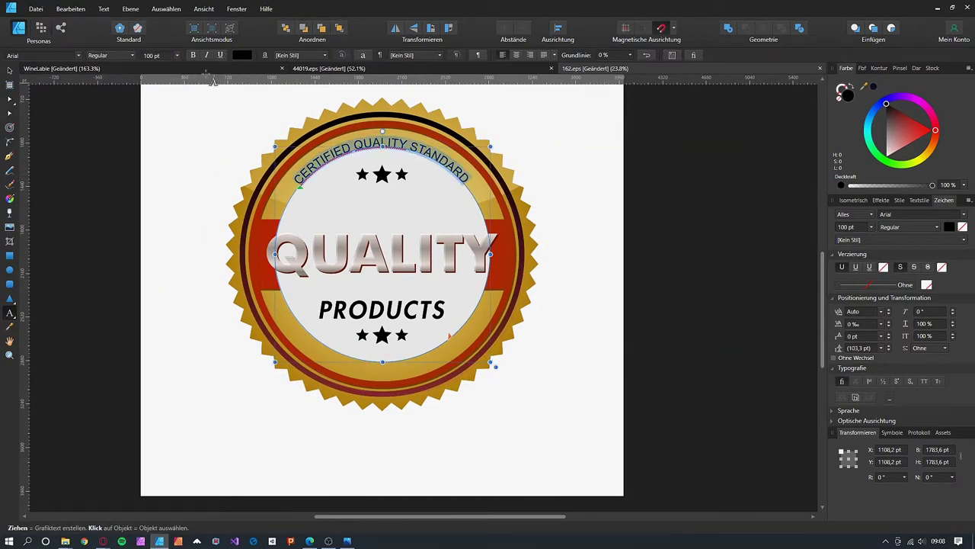
- Format the upper curved text in Calibri Bold at 125 pt
click(107, 55)
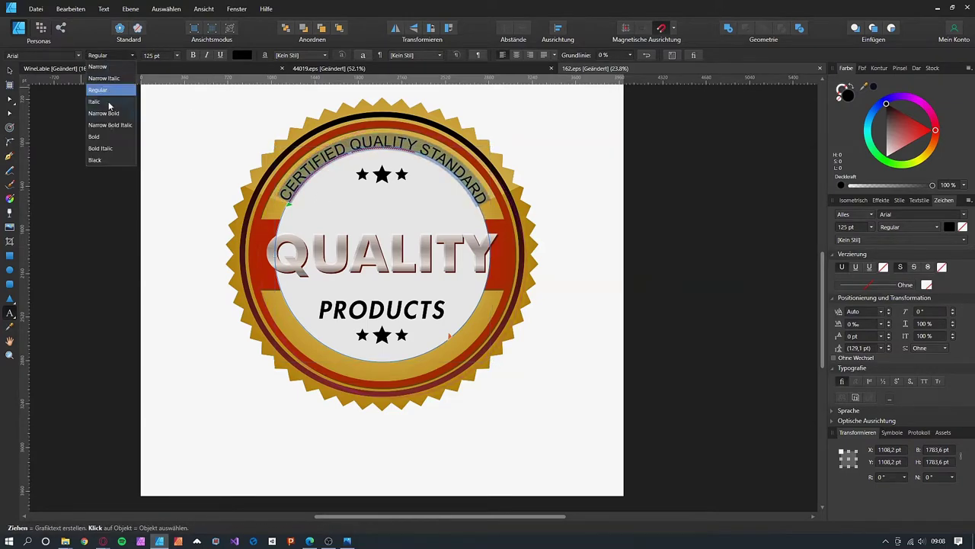
click(96, 90)
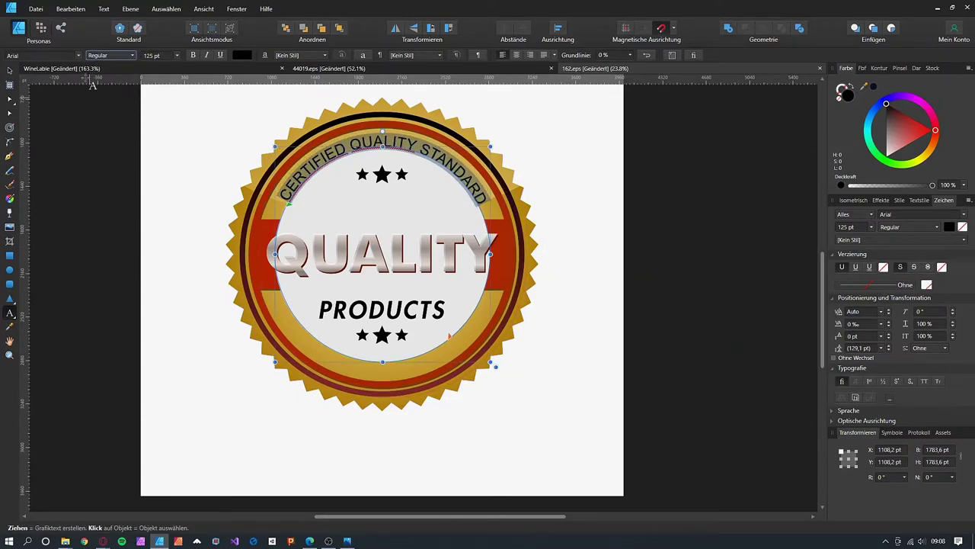
click(38, 55)
text(cali)
key(Return)
click(107, 55)
click(97, 113)
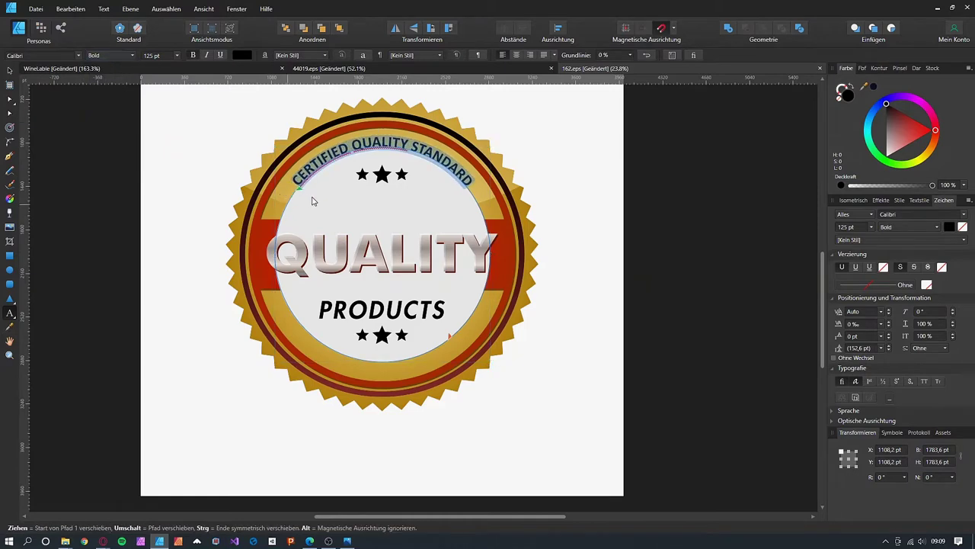
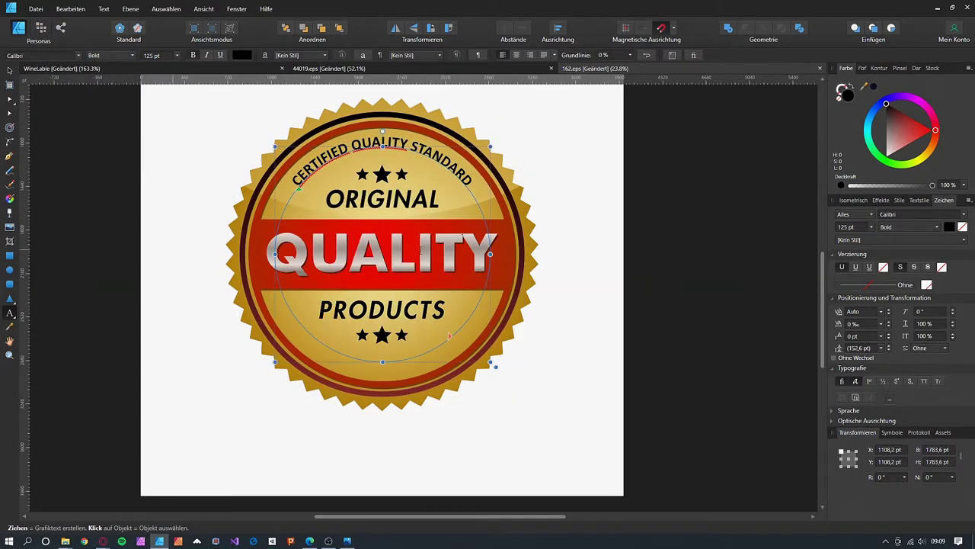
- Add a second "CERTIFIED QUALITY STANDARD" text along the circle's lower arc and format it in Calibri Bold at 125 pt
click(359, 219)
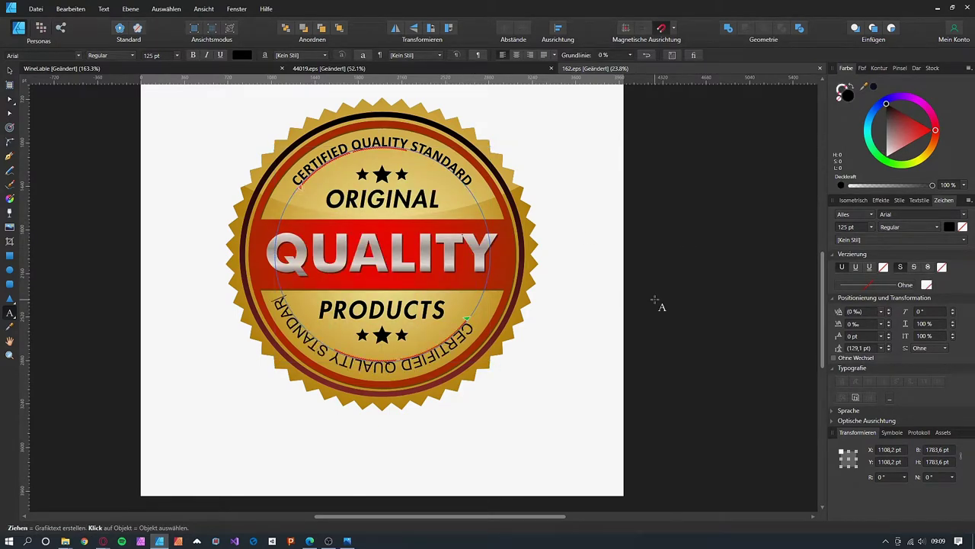
click(76, 56)
click(59, 69)
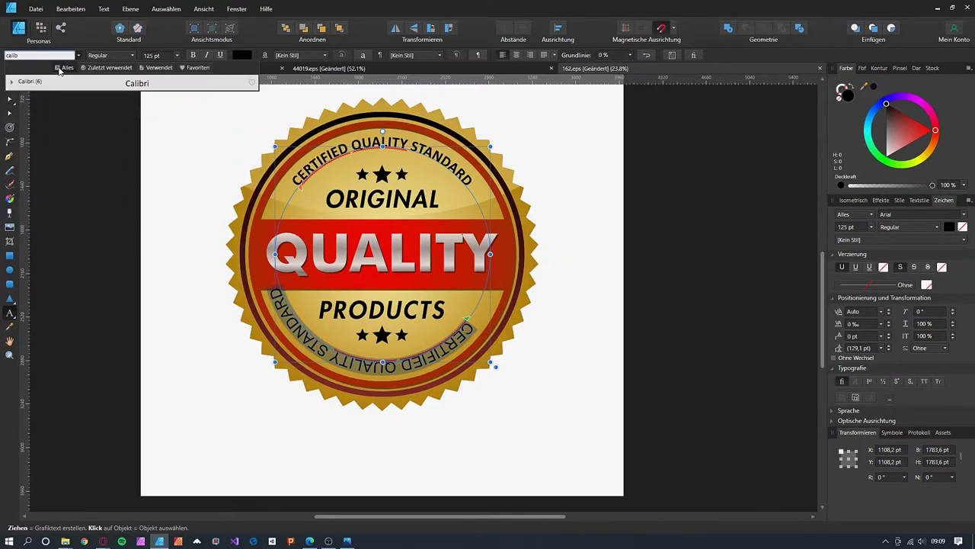
click(61, 82)
click(131, 55)
click(101, 115)
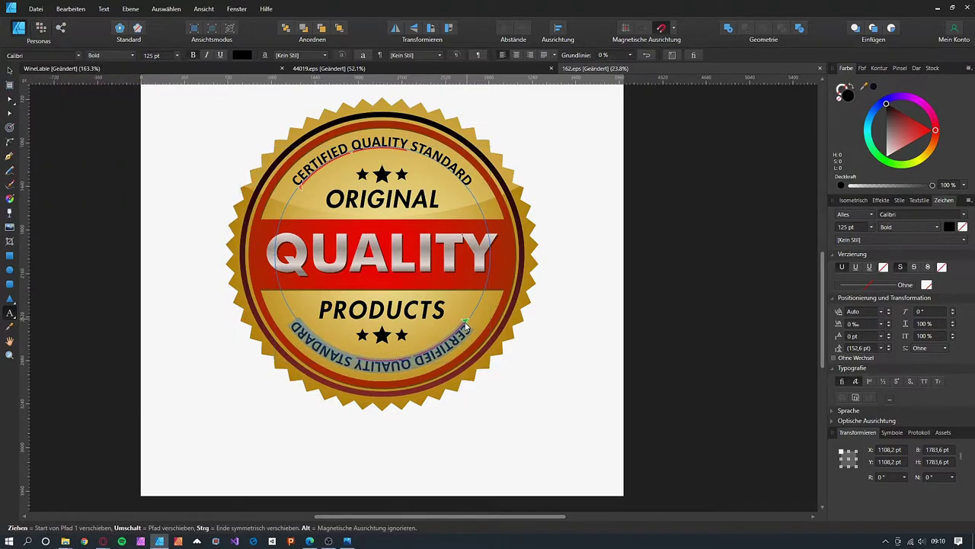
click(681, 274)
- Copy the complete quality seal into the WineLable document and group its parts
click(10, 70)
scroll(318, 280, down, 2)
drag(221, 126, 586, 399)
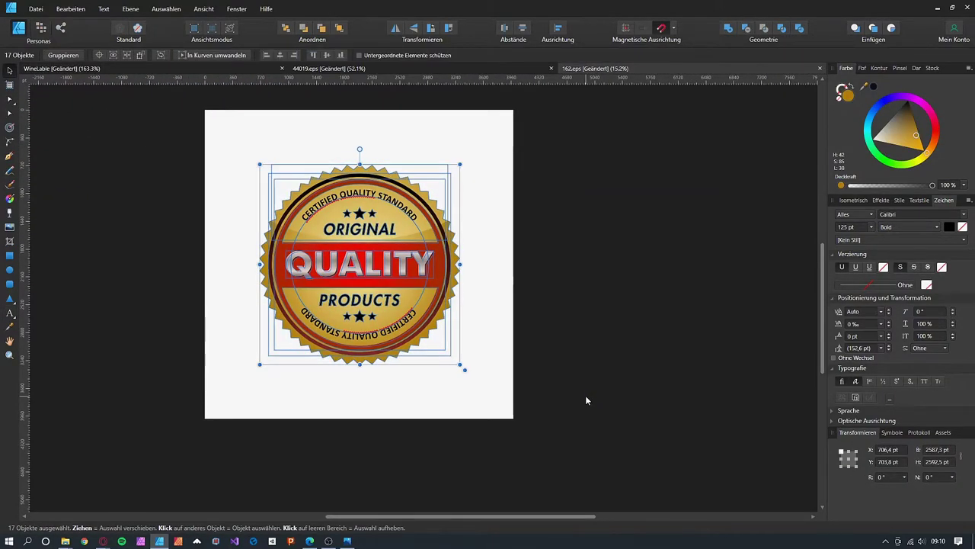
key(ctrl+c)
click(152, 68)
scroll(536, 318, down, 8)
key(ctrl+v)
scroll(679, 362, down, 2)
key(ctrl+g)
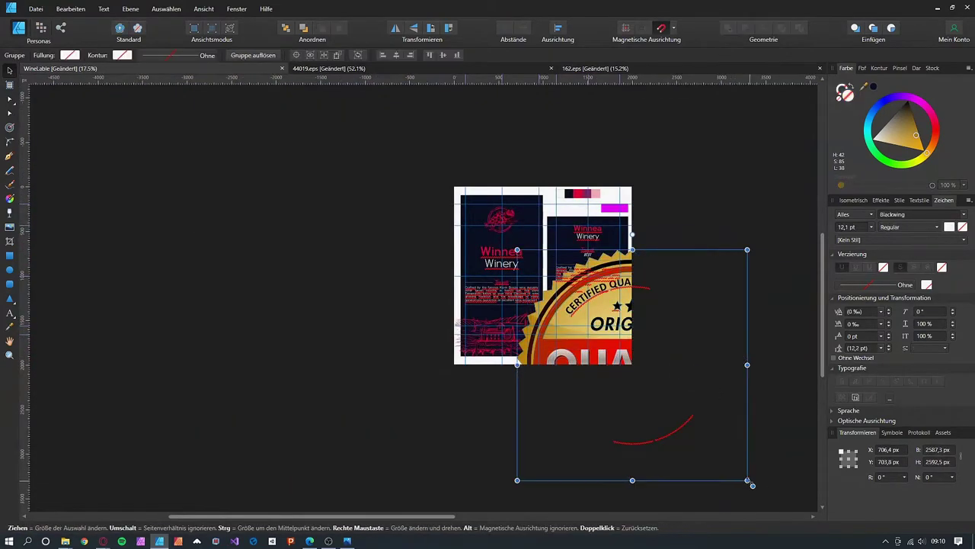
- Undo the trial scaling of the pasted seal and convert its curved texts to curves
drag(747, 480, 674, 406)
key(ctrl+z)
double_click(670, 434)
click(480, 55)
click(586, 297)
click(480, 55)
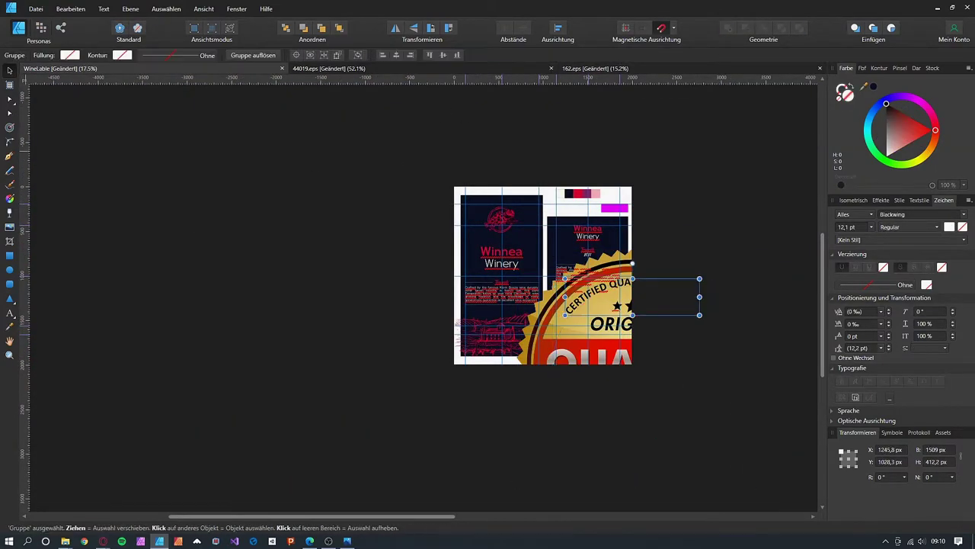
- Scale the seal down to about the width of the "750 ml" text and place it below that text, level with the barcode
click(602, 320)
drag(747, 480, 688, 420)
drag(638, 372, 551, 315)
drag(600, 363, 566, 331)
scroll(576, 322, up, 7)
drag(530, 368, 470, 307)
drag(427, 263, 536, 340)
drag(579, 386, 565, 370)
mouse_move(535, 331)
mouse_down()
mouse_move(655, 330)
mouse_move(522, 333)
mouse_up()
- Check the bottle reference photo, duplicate the "750 ml" text beside the seal and change the copy to black "G-0T621V"
click(349, 543)
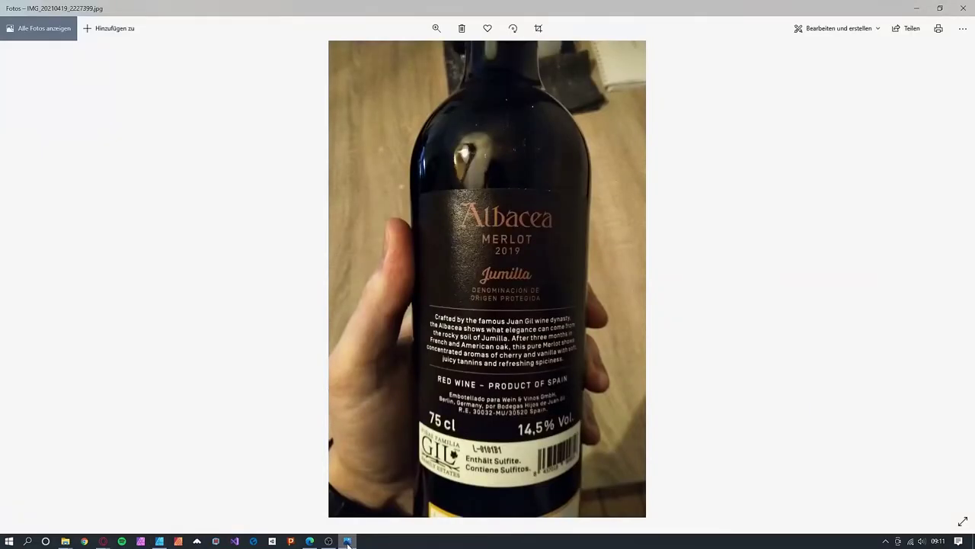
click(349, 543)
click(582, 175)
key(alt)
scroll(592, 262, down, 1)
click(497, 336)
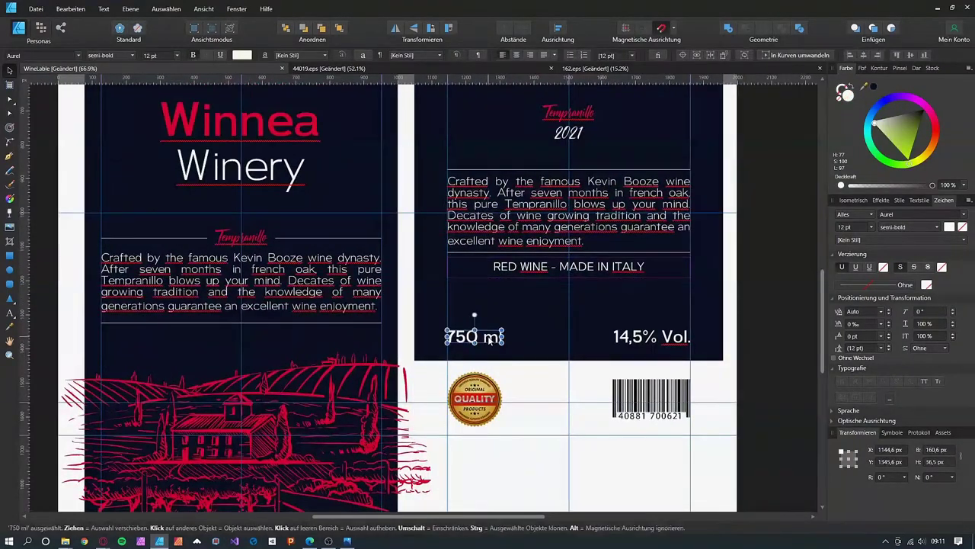
drag(497, 337, 559, 382)
key(a)
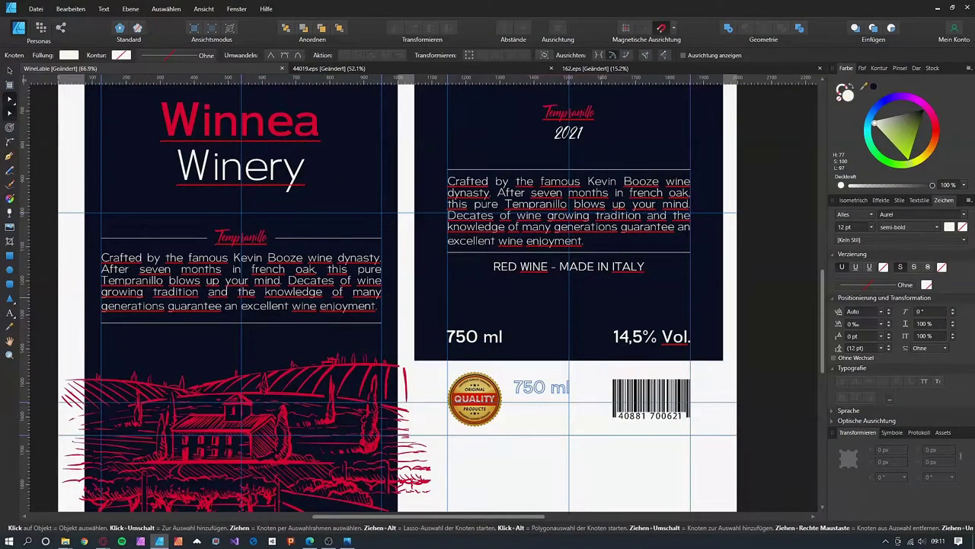
double_click(539, 387)
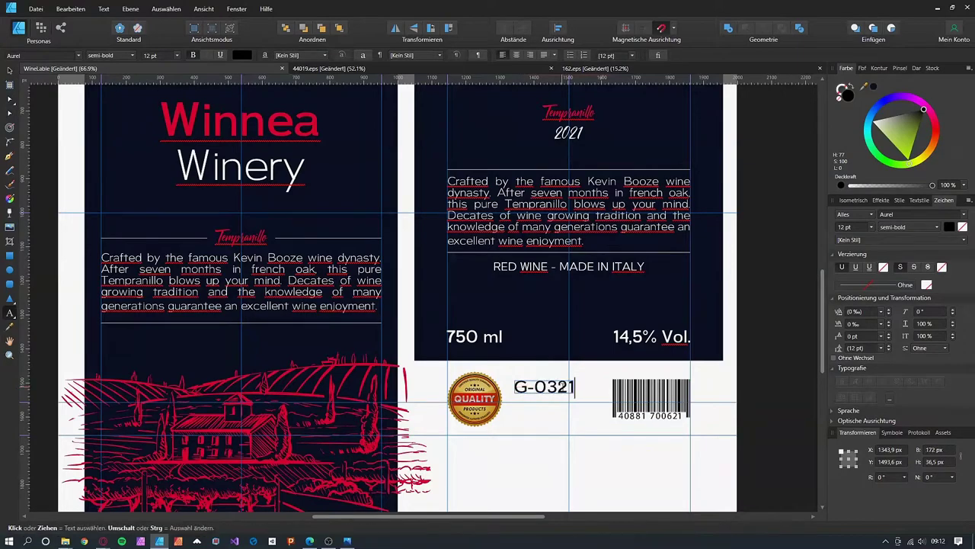
key(ctrl+z)
scroll(588, 433, up, 3)
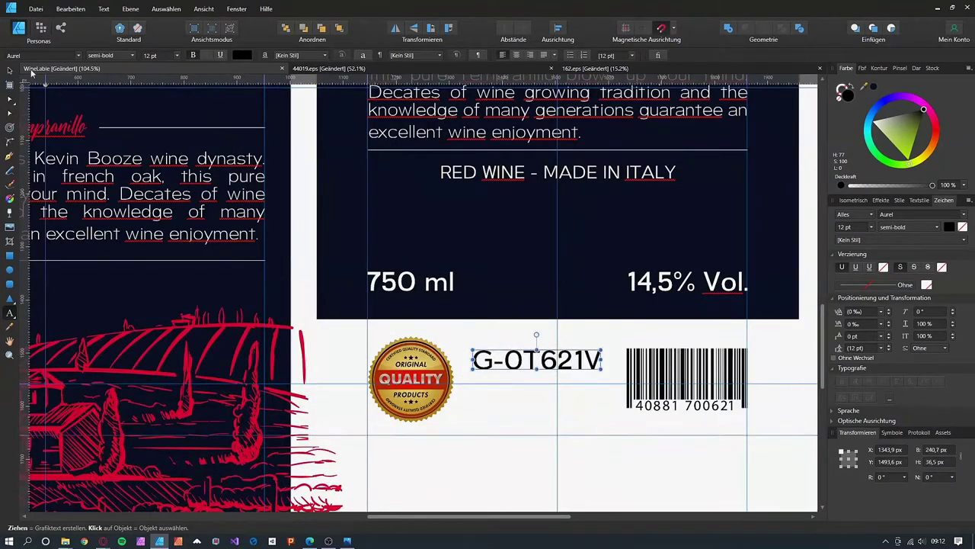
- Set the "G-0T621V" text to regular weight and scale it down to 7.5 pt
key(ctrl+a)
click(131, 56)
click(113, 79)
drag(601, 369, 515, 347)
click(10, 70)
- Duplicate the "G-0T621V" line below itself and replace the copy's text with "Contains Sulphites"
click(348, 541)
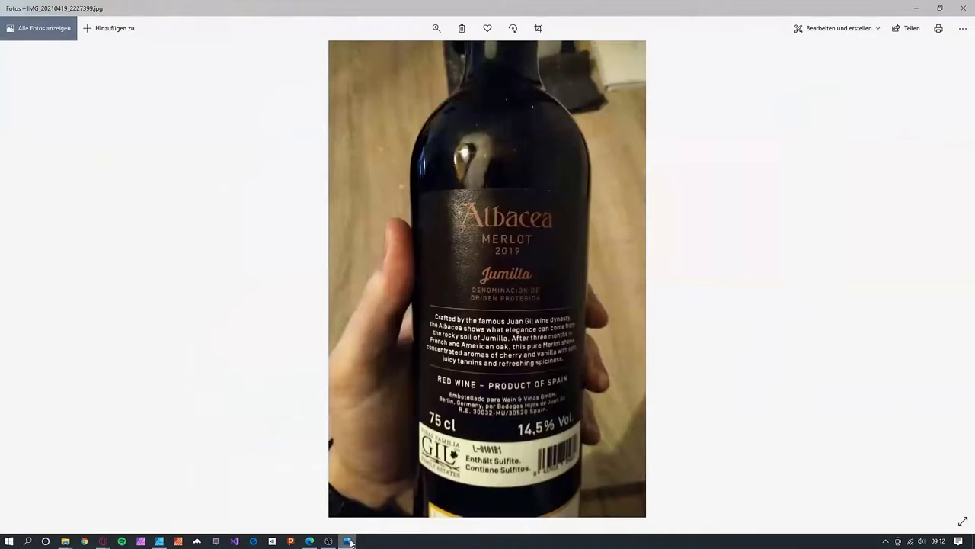
click(349, 540)
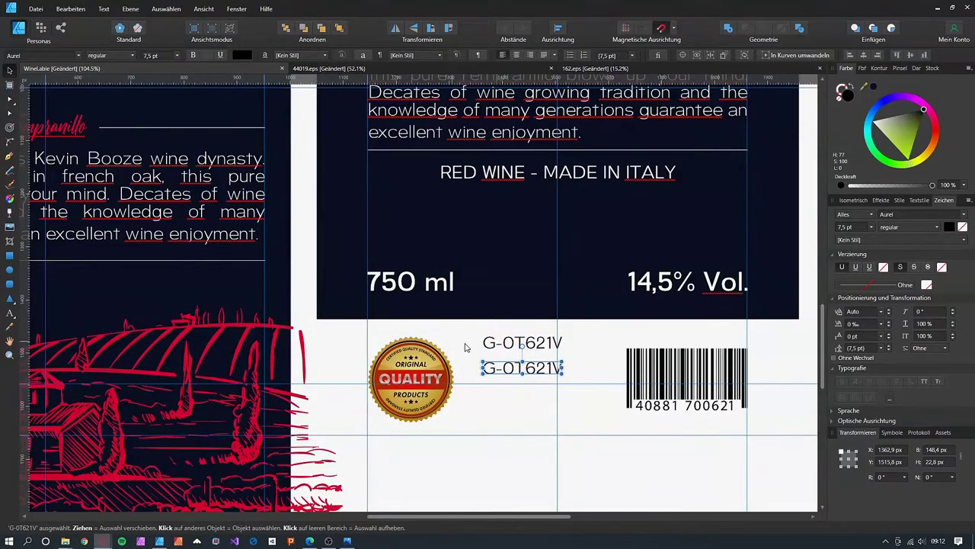
text(Cpn)
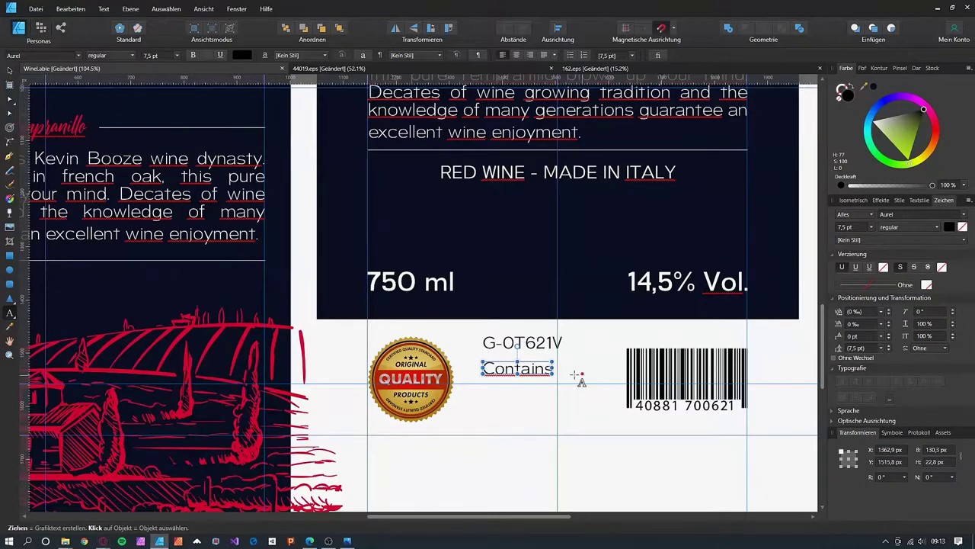
click(10, 69)
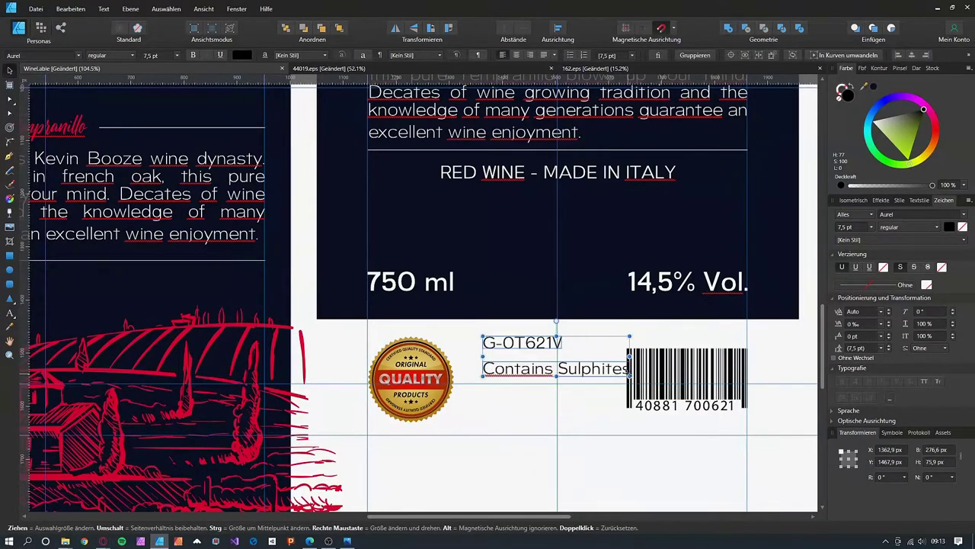
- Scale the "G-0T621V" and "Contains Sulphites" lines down together to 5.4 pt
drag(629, 376, 590, 365)
mouse_move(503, 341)
mouse_down()
mouse_move(503, 355)
mouse_move(507, 347)
mouse_up()
double_click(576, 375)
click(10, 70)
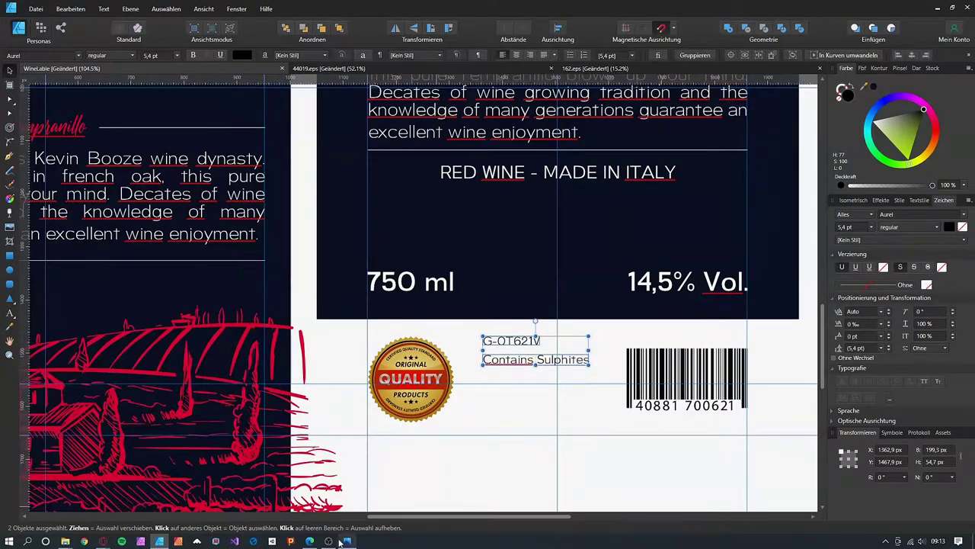
- Switch to the browser and search Freepik for "pregnant dont drink"
click(99, 542)
click(834, 145)
triple_click(407, 164)
text(pregnant dont dring)
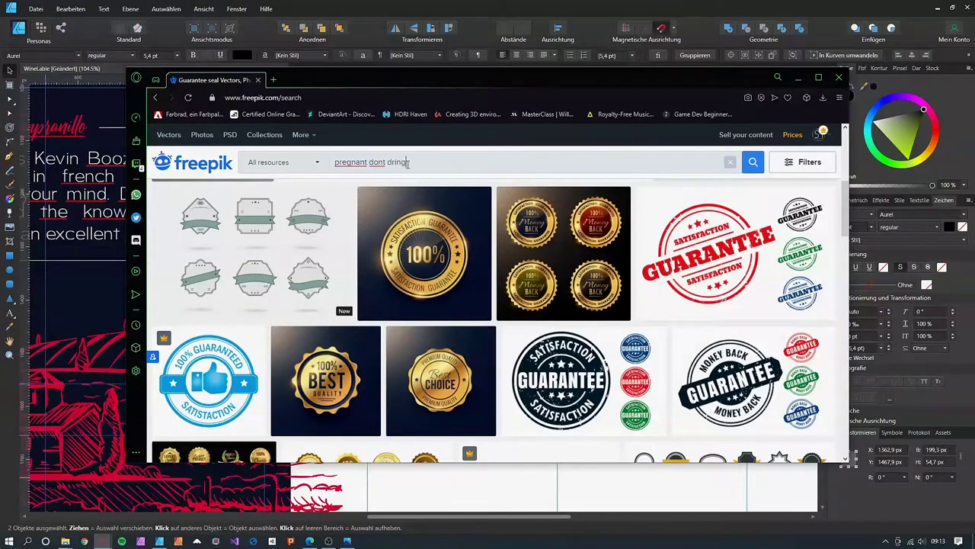
key(BackSpace)
text(k)
key(Return)
scroll(469, 266, down, 5)
scroll(476, 320, up, 5)
- Search Freepik for "no alcohol sign" and download the vector set of no smoking or drinking during pregnancy signs
triple_click(406, 162)
text(no alcohol sig)
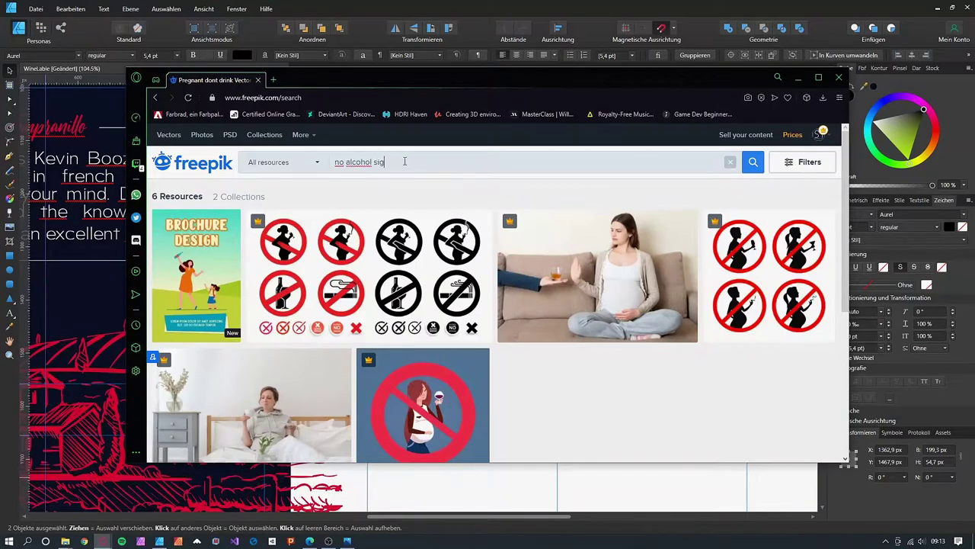
text(n)
key(Return)
scroll(413, 215, down, 5)
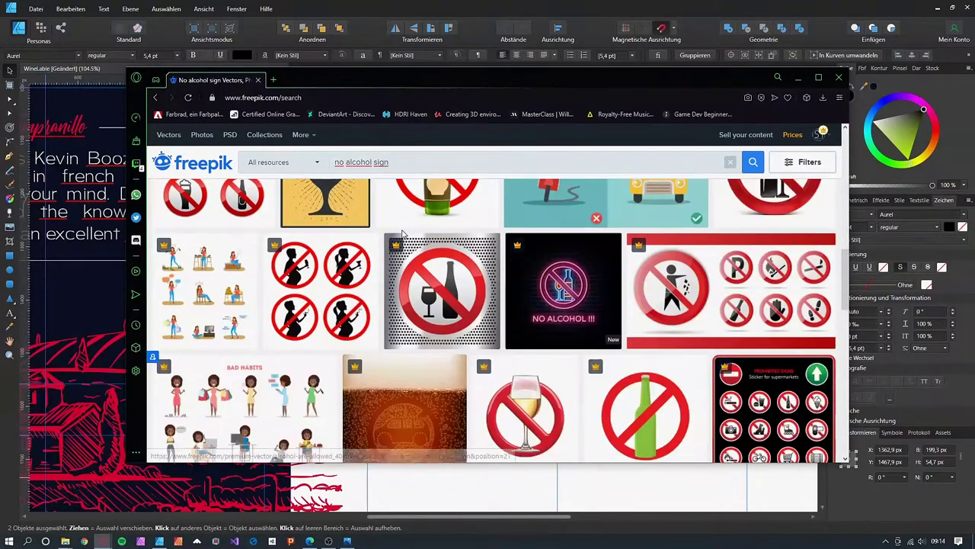
click(320, 312)
click(716, 184)
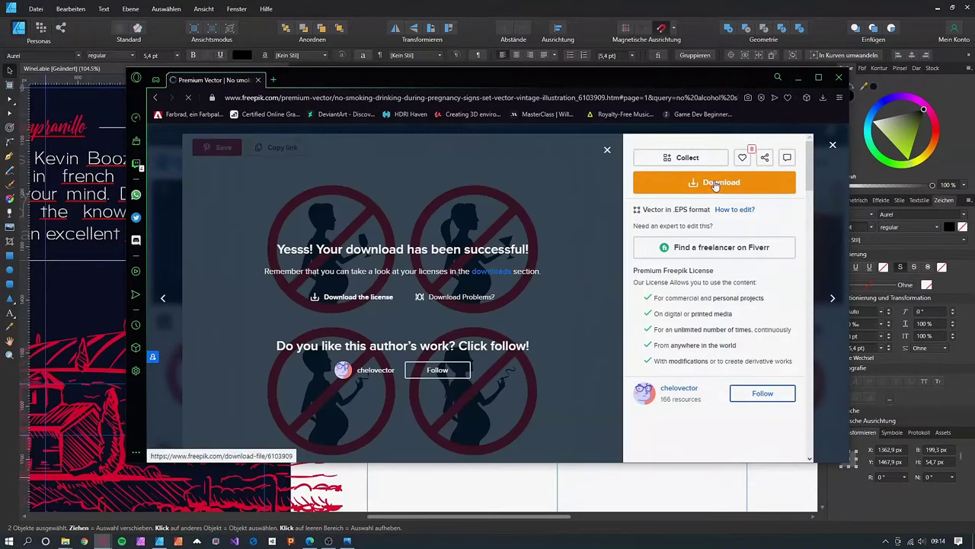
click(680, 10)
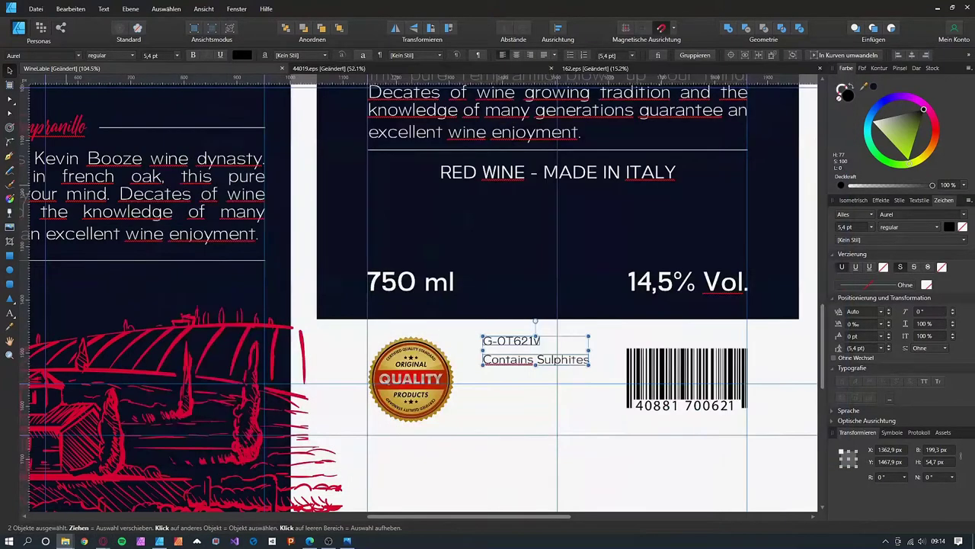
- In 77.eps, copy the ponytail from the woman with the cocktail glass onto the woman with the wine glass
key(a)
scroll(475, 194, up, 5)
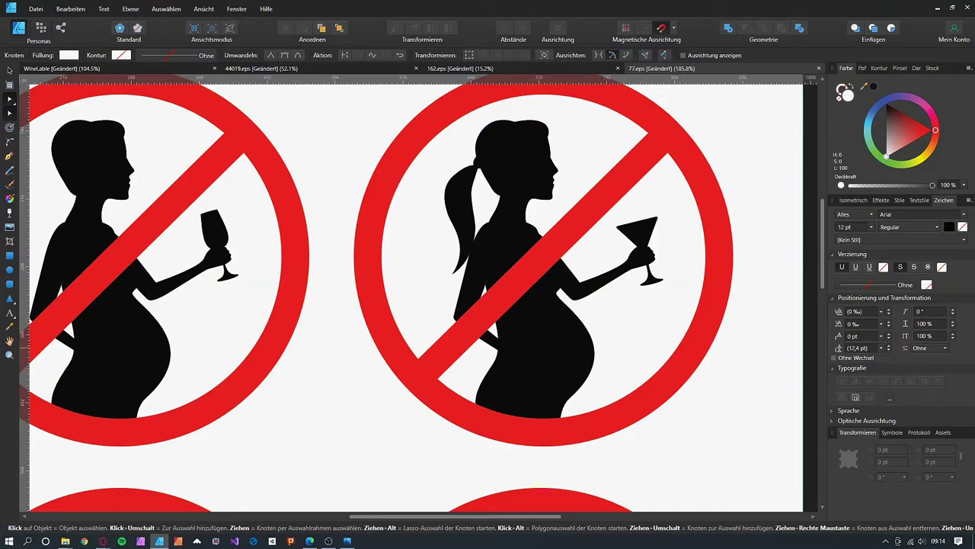
click(93, 164)
click(192, 181)
click(460, 204)
scroll(452, 299, down, 2)
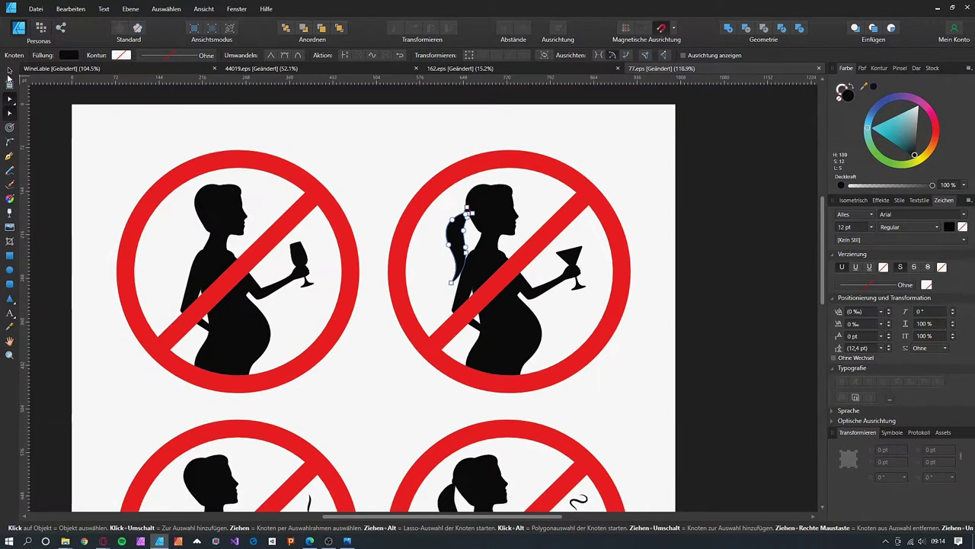
key(v)
drag(463, 228, 188, 227)
scroll(200, 227, up, 3)
drag(170, 172, 181, 173)
click(480, 163)
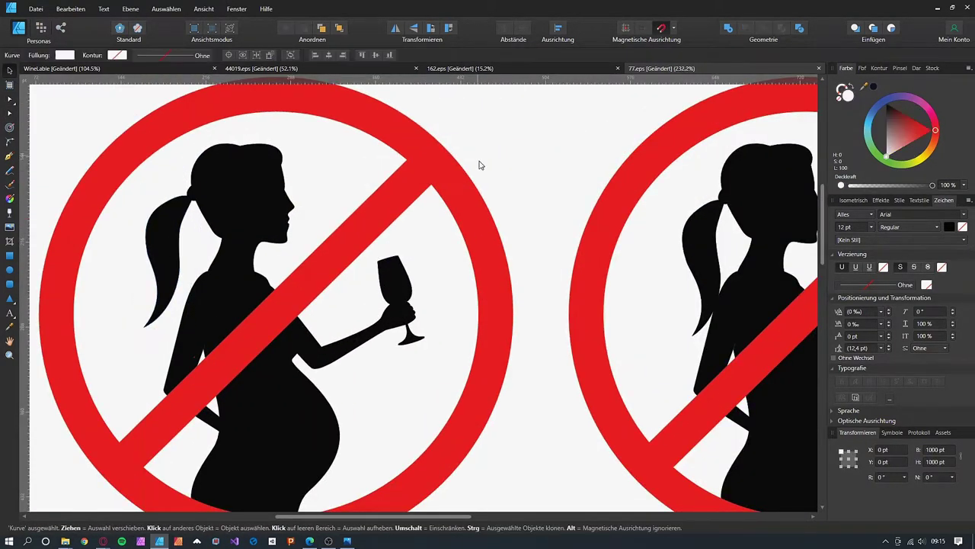
- Copy the wine-glass prohibition sign into the WineLable document and group its parts
scroll(481, 166, down, 4)
drag(190, 138, 479, 363)
click(204, 68)
scroll(512, 320, down, 4)
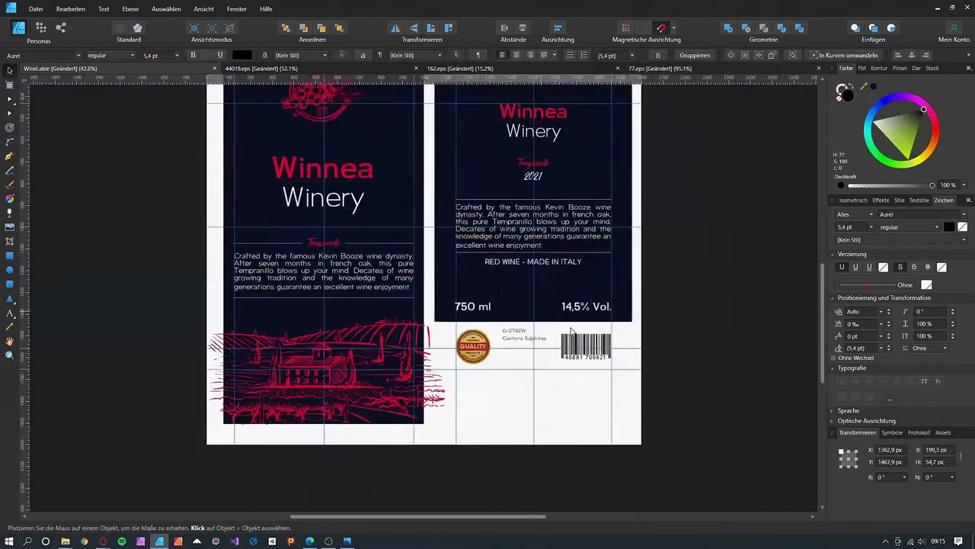
key(ctrl+v)
key(ctrl+g)
- Shrink the pregnancy warning sign to about 54 px wide and place it below "Contains Sulphites", aligned with the text's left edge
drag(605, 443, 448, 283)
scroll(517, 362, up, 4)
drag(286, 108, 433, 363)
drag(495, 424, 414, 335)
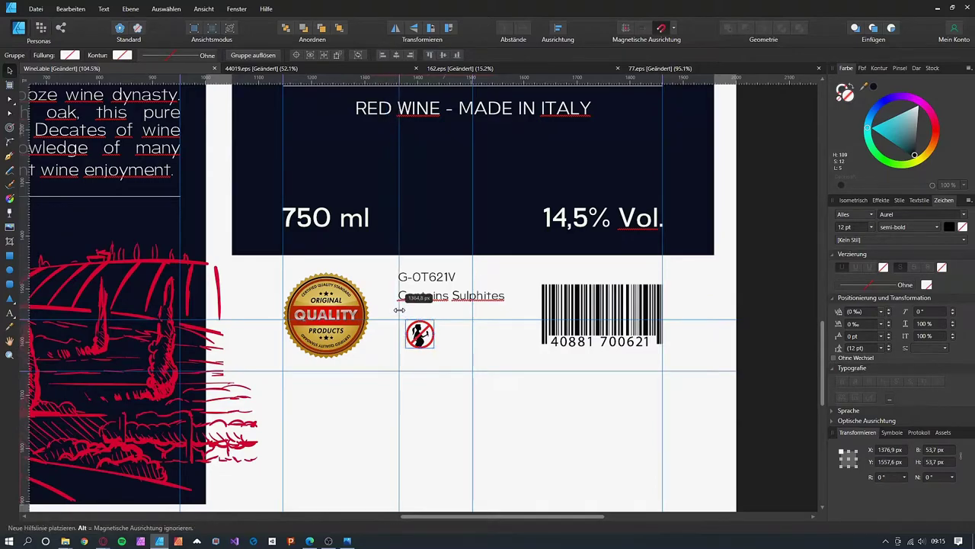
click(767, 324)
scroll(643, 367, down, 3)
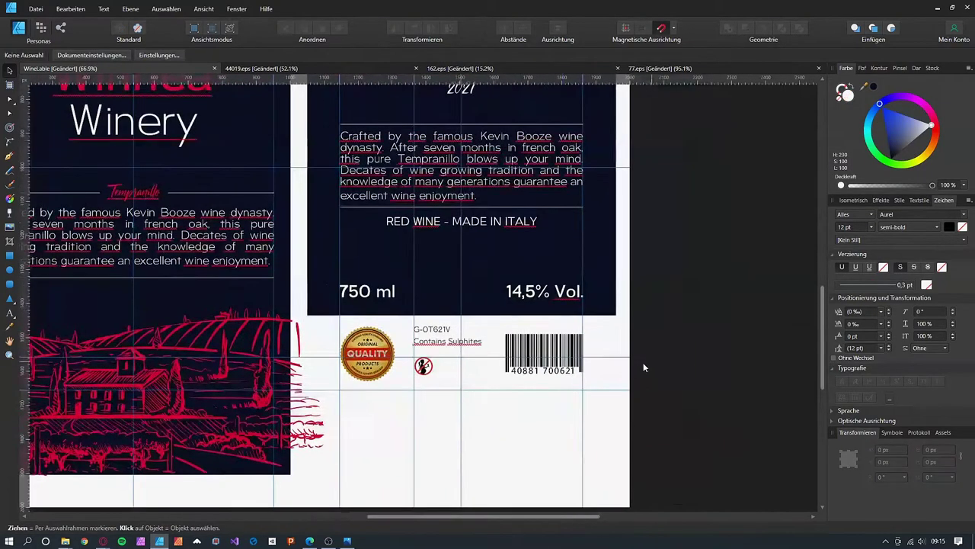
- Search Freepik for "drink responsible" and restrict the results to vectors
click(328, 541)
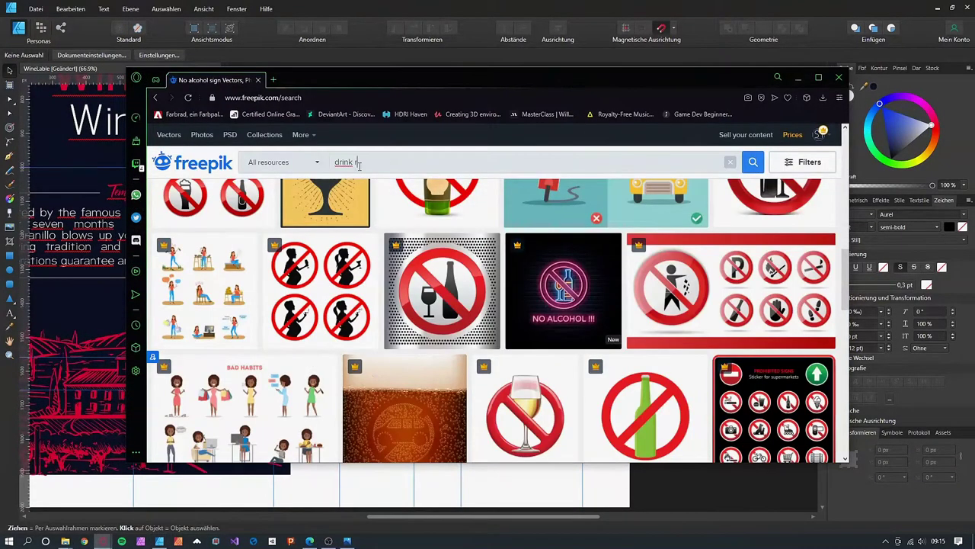
key(Return)
click(284, 162)
click(273, 259)
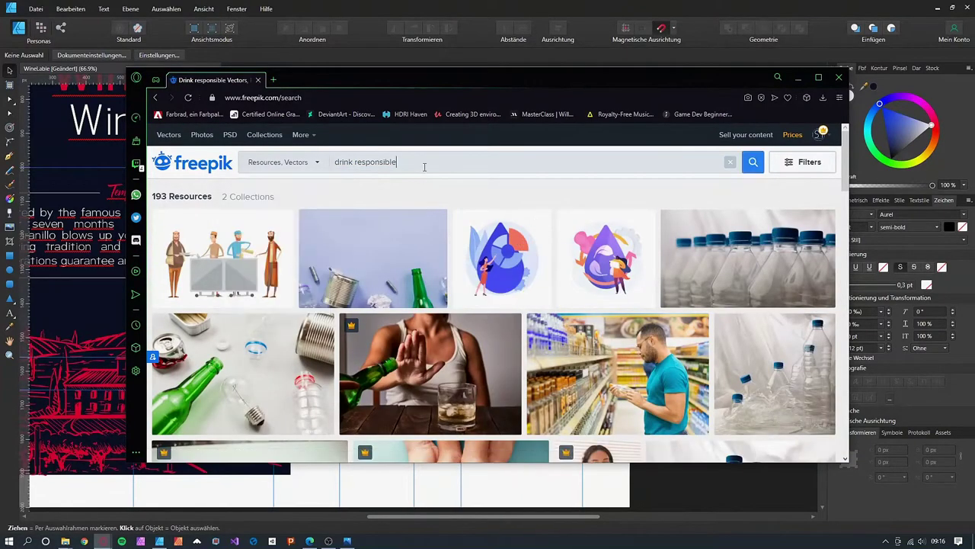
scroll(479, 195, down, 5)
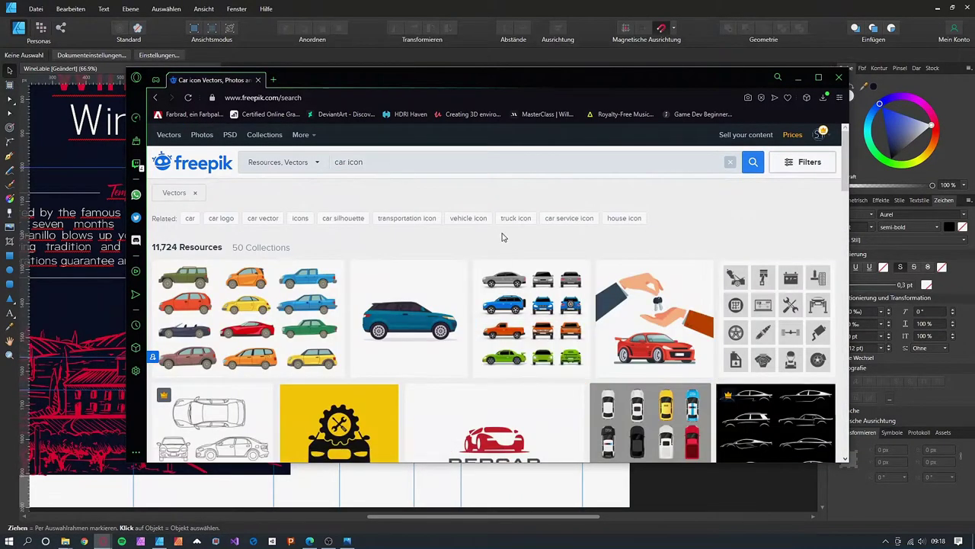
- Browse the Freepik "car icon" vectors and download the Vehicle Silhouettes collection
scroll(502, 234, down, 3)
scroll(502, 234, down, 5)
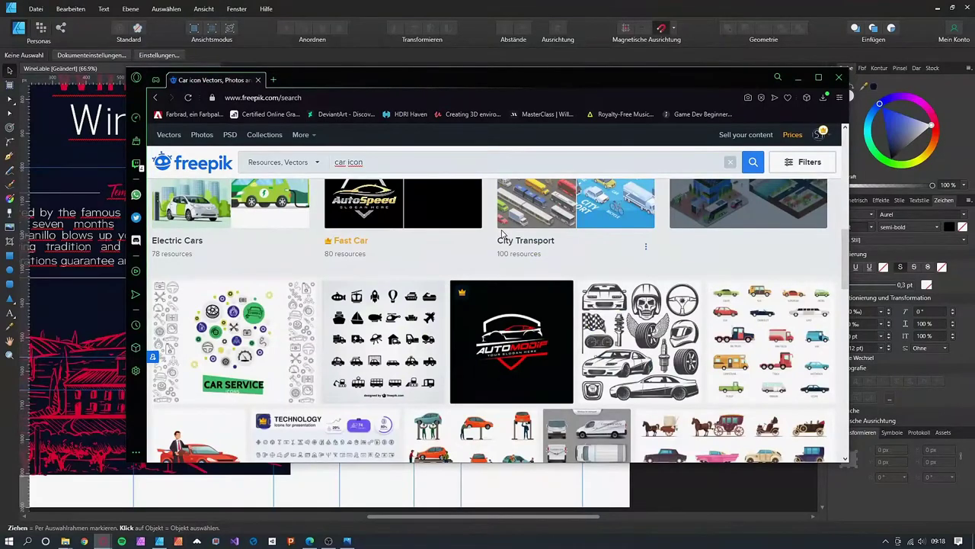
scroll(501, 234, down, 10)
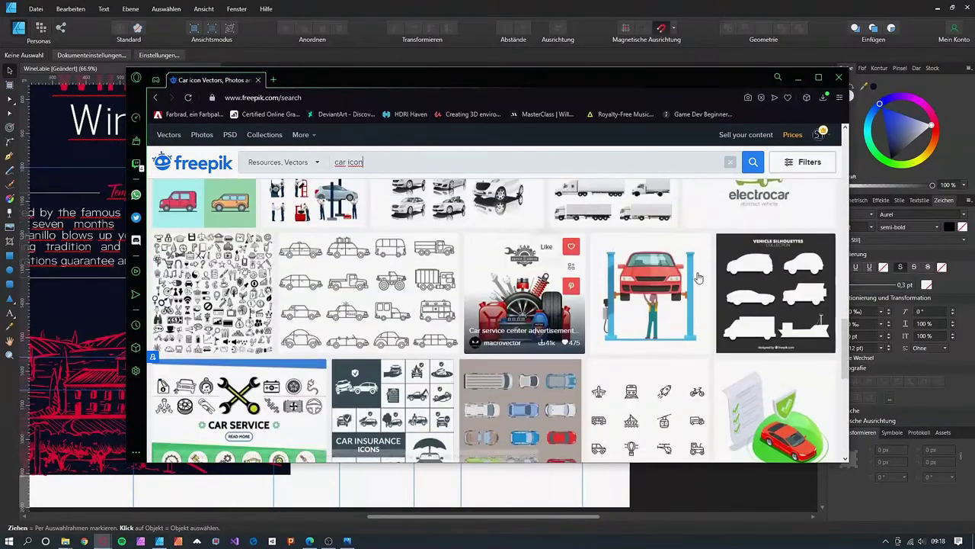
click(731, 290)
click(728, 125)
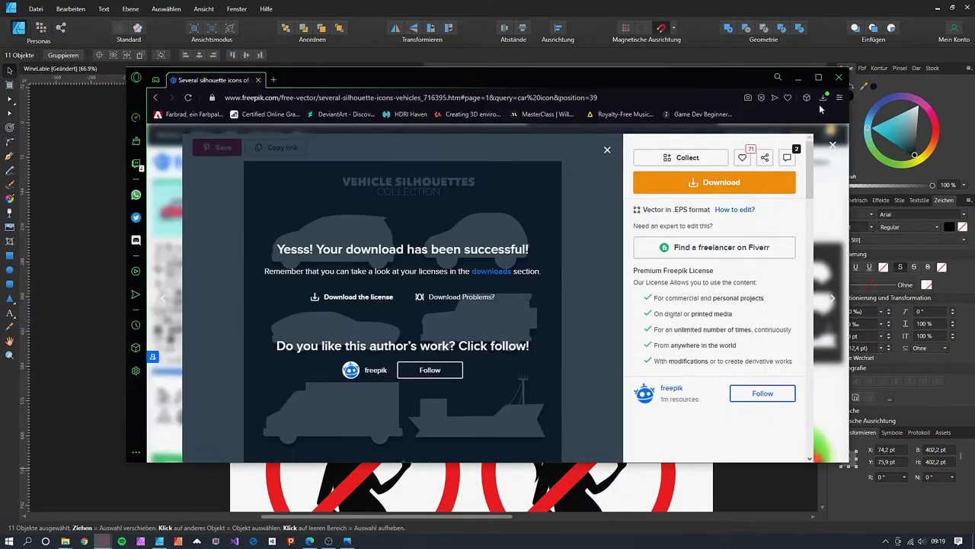
- Return to 77.eps and delete the woman with the cocktail glass from the second prohibition sign, keeping its red ring and bar
click(798, 77)
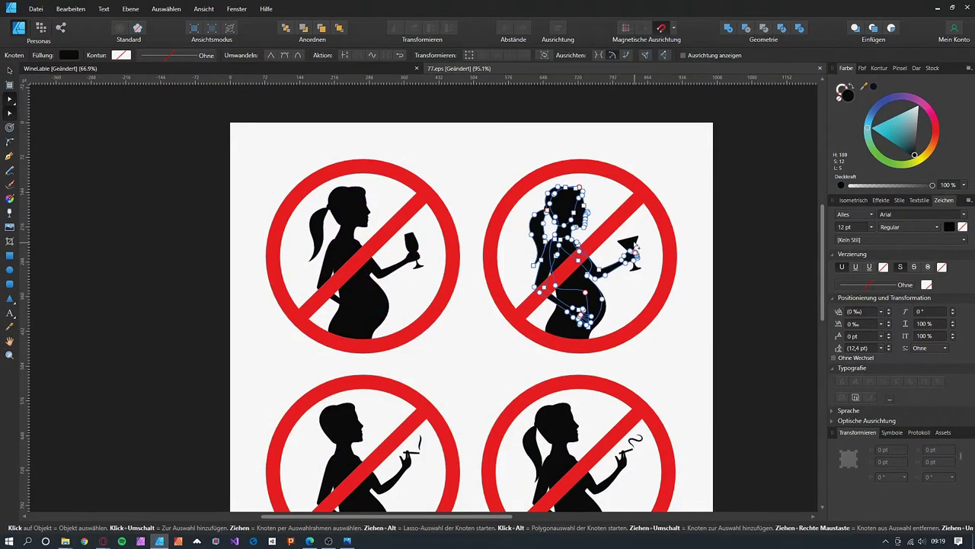
key(Delete)
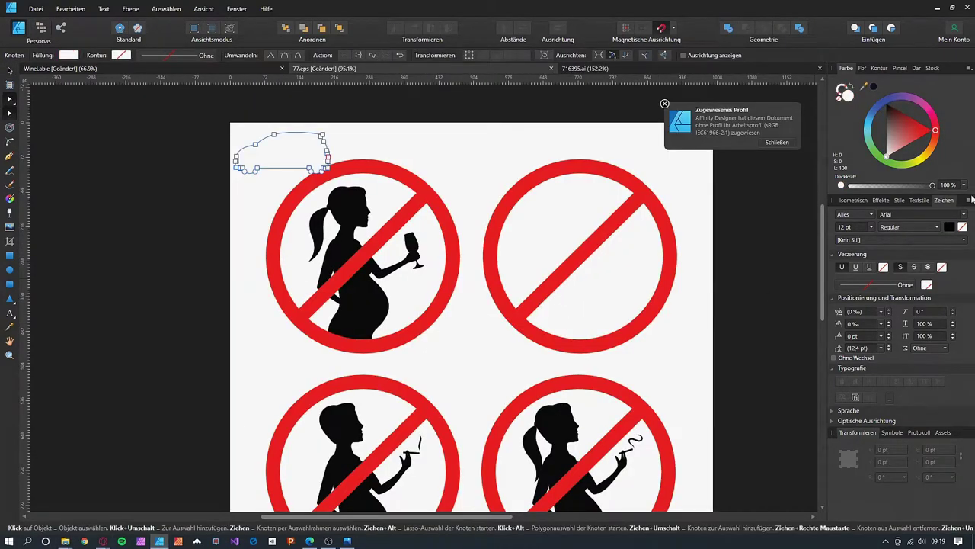
- Fill the car silhouette with black, enlarge it to about 275 pt wide and centre it in the empty prohibition sign
click(886, 105)
click(10, 70)
drag(282, 153, 572, 254)
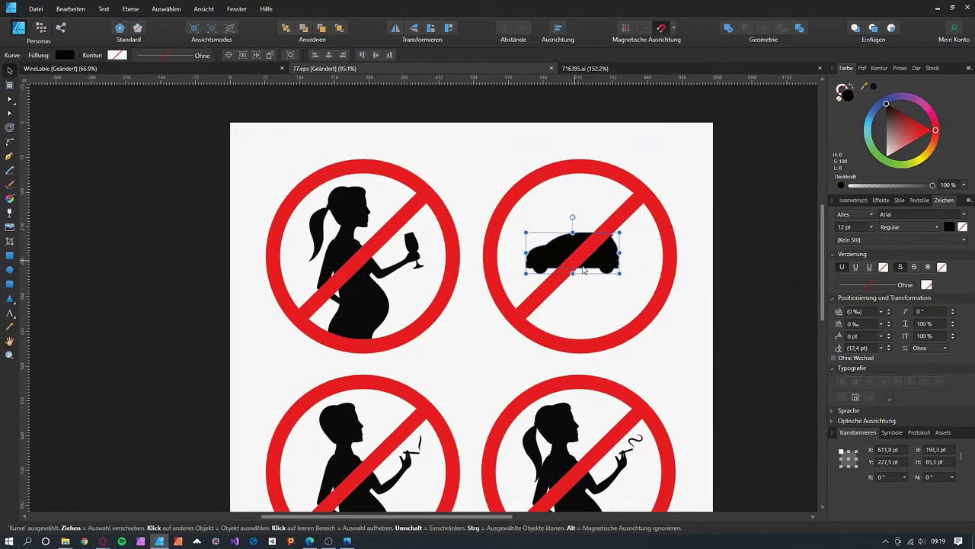
drag(620, 274, 641, 286)
drag(610, 276, 608, 279)
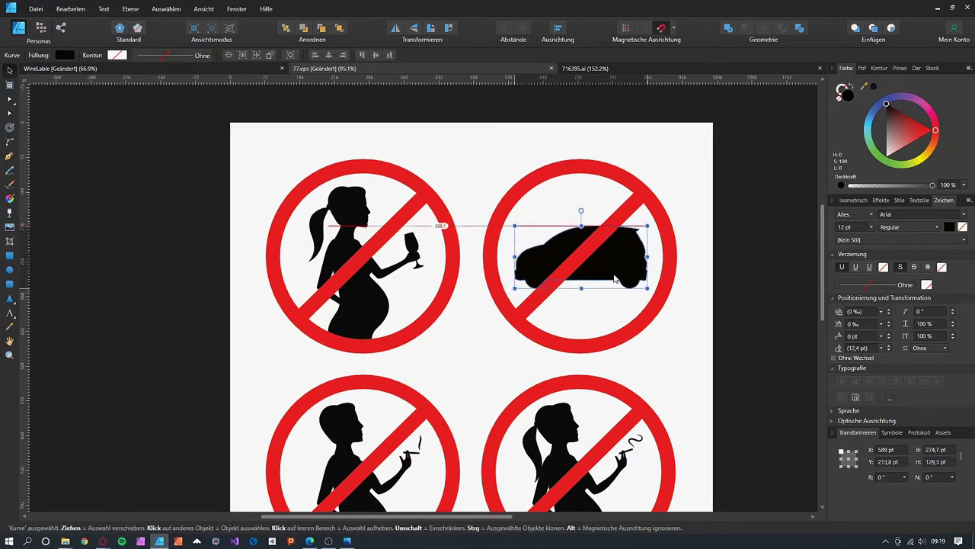
- Copy the no-driving sign into WineLable, shrink it to about 88 px wide and place it beside the pregnancy warning sign
drag(747, 148, 483, 352)
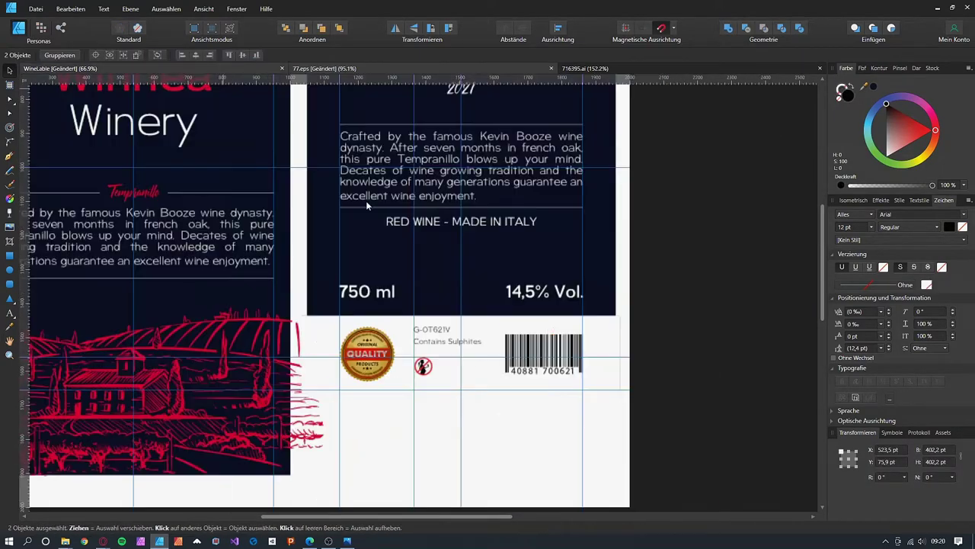
key(ctrl+v)
scroll(512, 429, down, 3)
drag(547, 467, 294, 217)
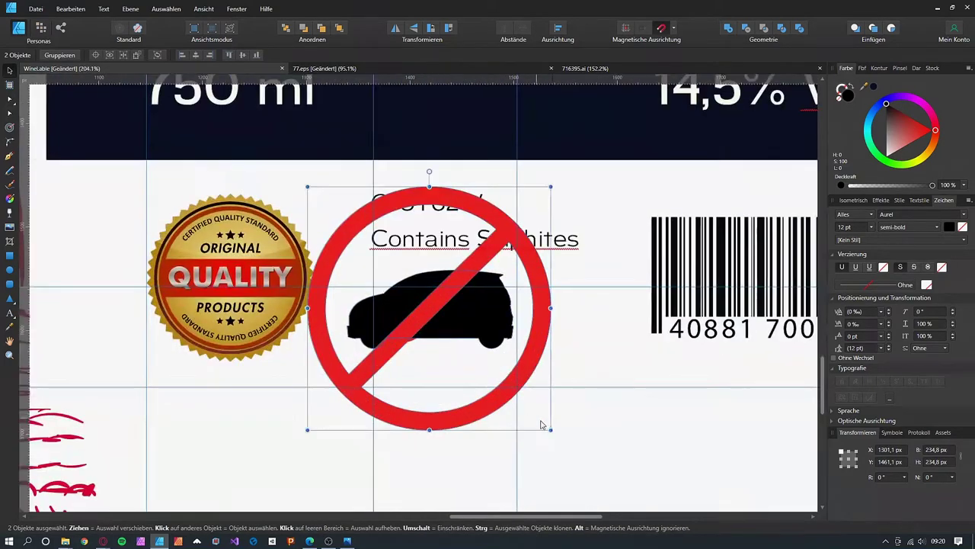
drag(544, 425, 458, 359)
drag(410, 312, 473, 332)
- Match the grouped no-driving sign to the pregnancy sign by setting its width to 53,7 px with locked proportions
click(402, 314)
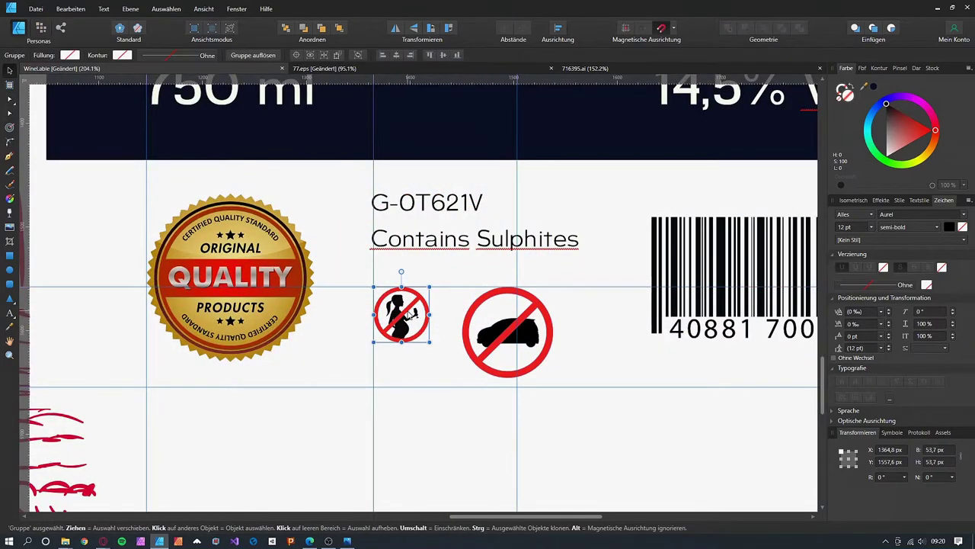
double_click(513, 331)
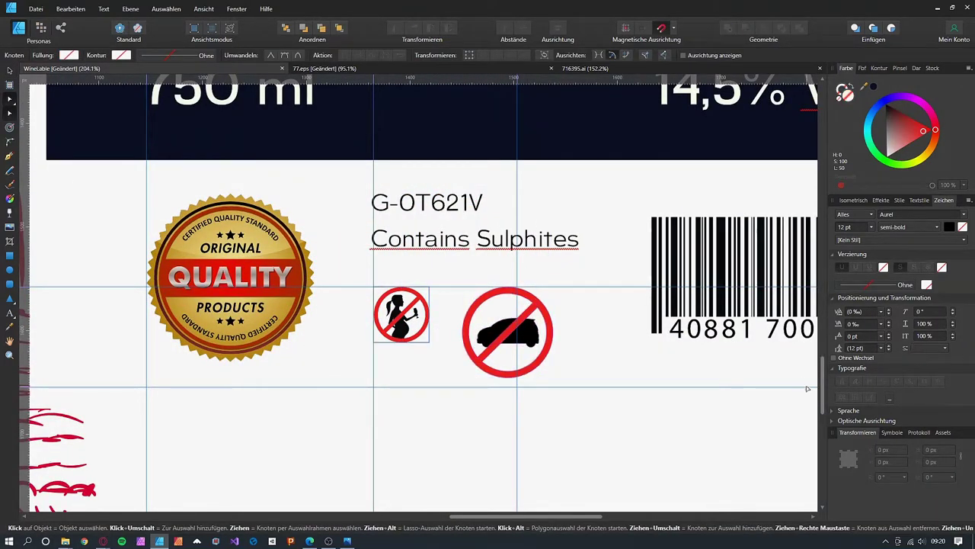
click(8, 70)
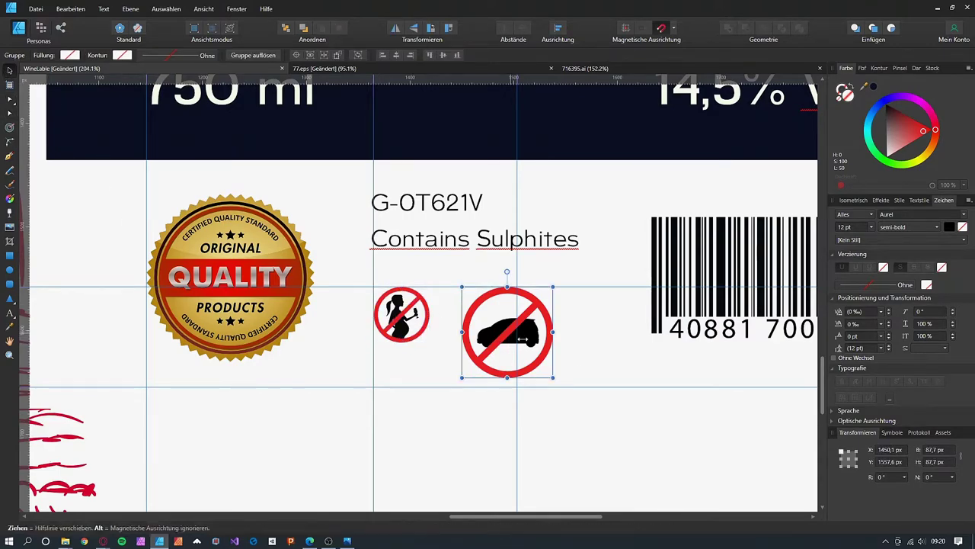
text(53,7)
key(Return)
drag(493, 320, 492, 320)
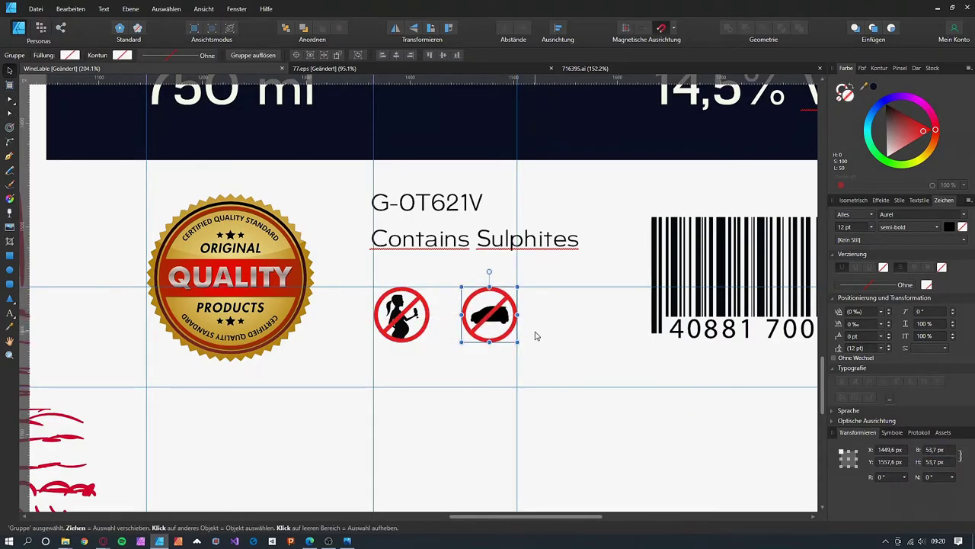
- Save the label document and export the whole document as a 2000 × 2000 px PNG named WineLable_T2
scroll(534, 336, down, 7)
scroll(732, 298, down, 2)
drag(733, 298, 654, 358)
scroll(653, 358, up, 1)
click(654, 358)
key(ctrl+s)
click(36, 9)
click(60, 174)
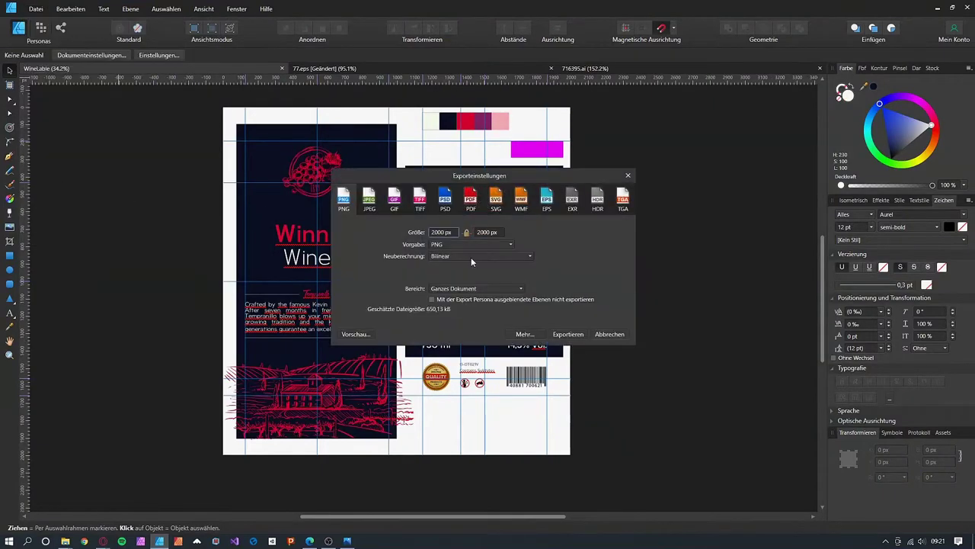
key(Return)
text(_T2)
key(Return)
- Switch to Blender and duplicate the wine bottle, offsetting the copy from the original along the X axis
click(329, 540)
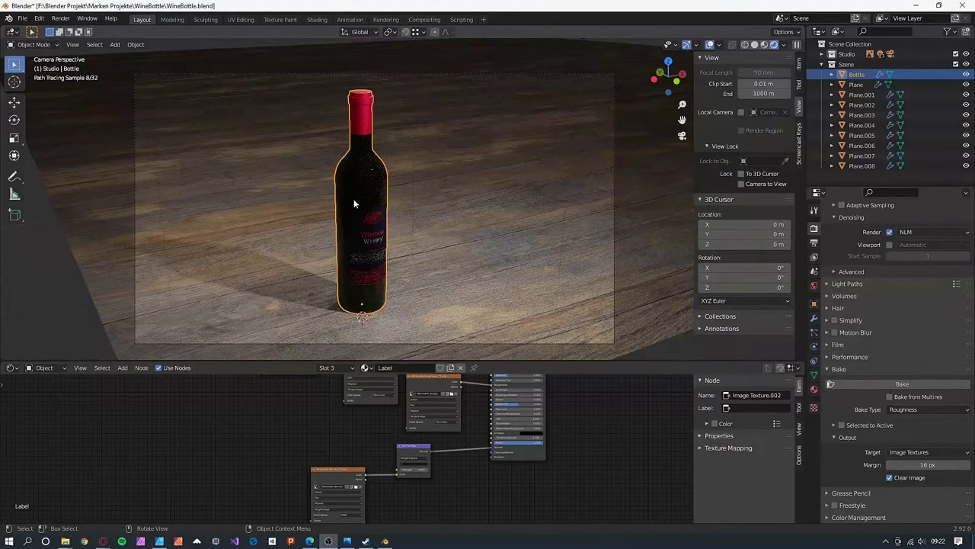
key(shift+d)
key(x)
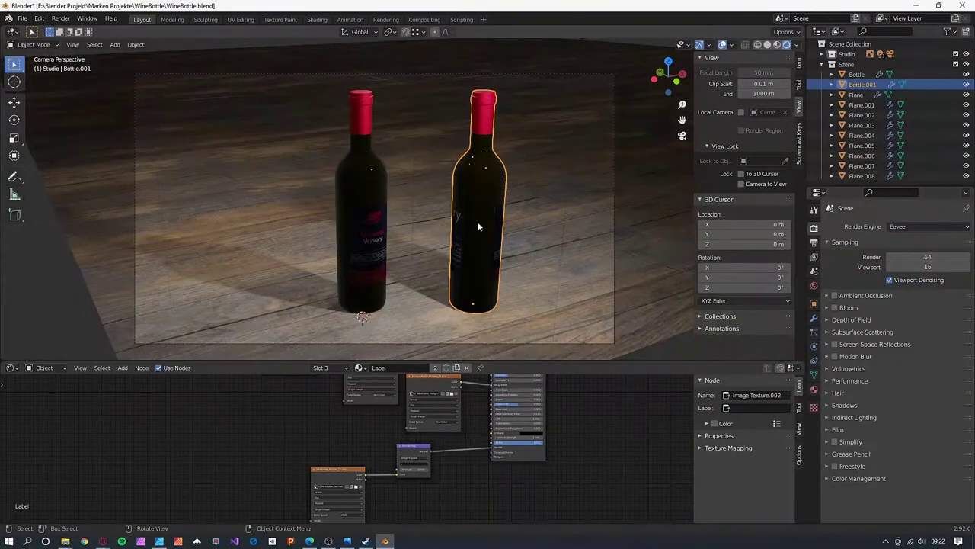
scroll(477, 221, up, 5)
scroll(433, 282, down, 2)
- Move the duplicate bottle about 0.25 m along Y and rotate it about 98° around Z
key(g)
key(y)
click(428, 265)
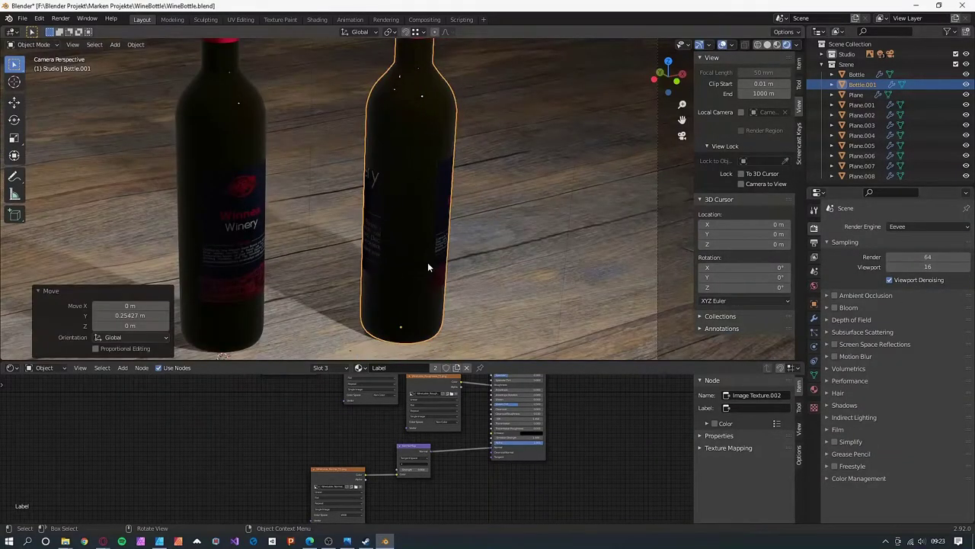
key(r)
key(z)
- Load WineLable_T2.png into the base colour image texture of the duplicate bottle's Label material
scroll(446, 392, up, 4)
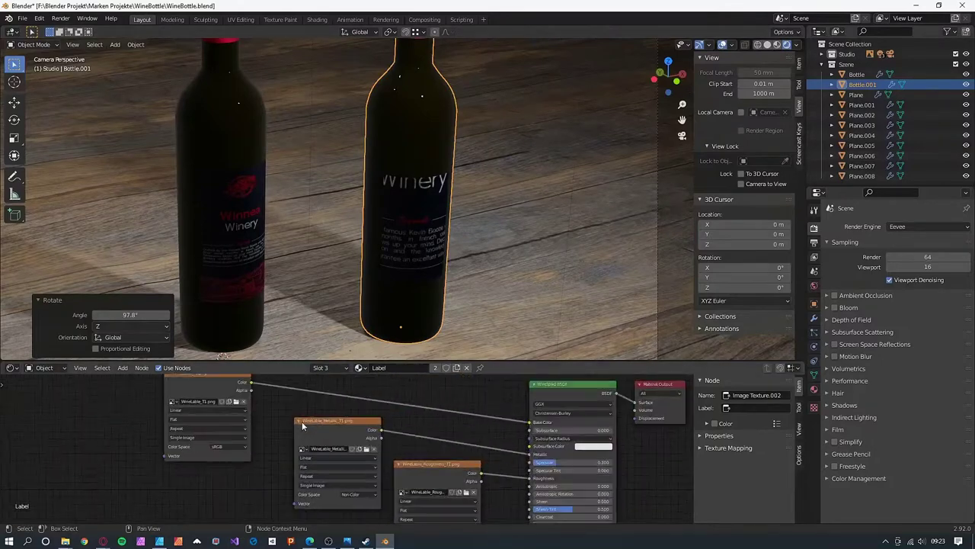
click(814, 389)
click(244, 423)
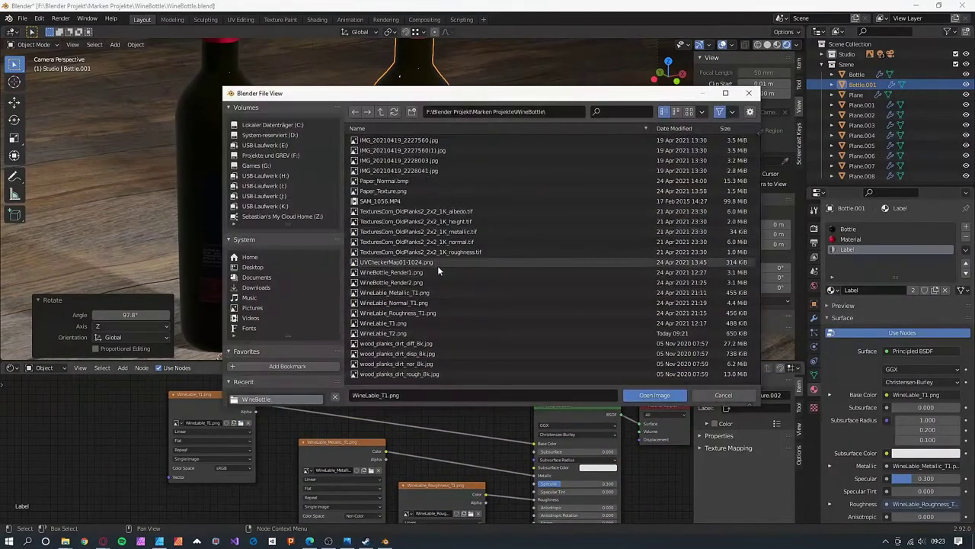
double_click(436, 333)
- Open the UV Editing workspace and show WineLable_T2.png behind the duplicate bottle's label UVs
click(240, 19)
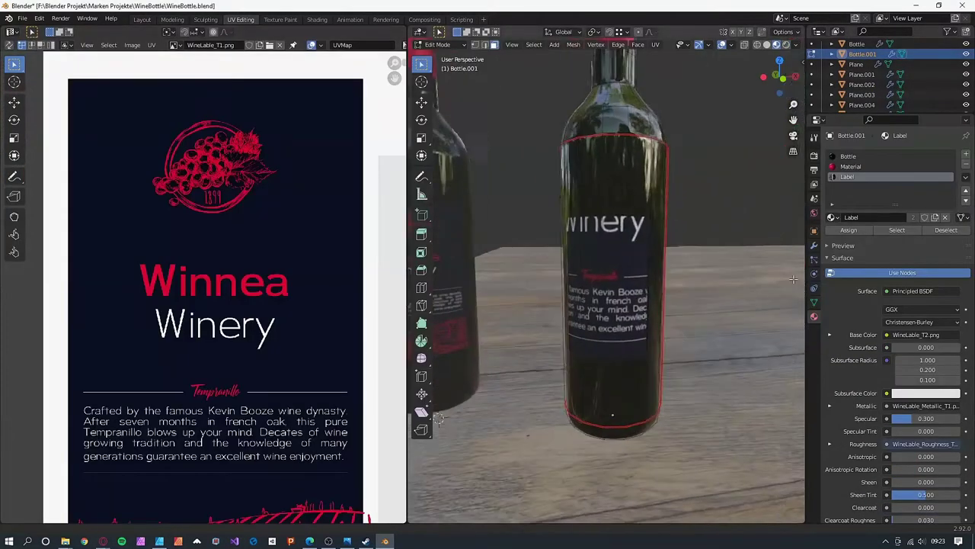
click(176, 45)
click(219, 152)
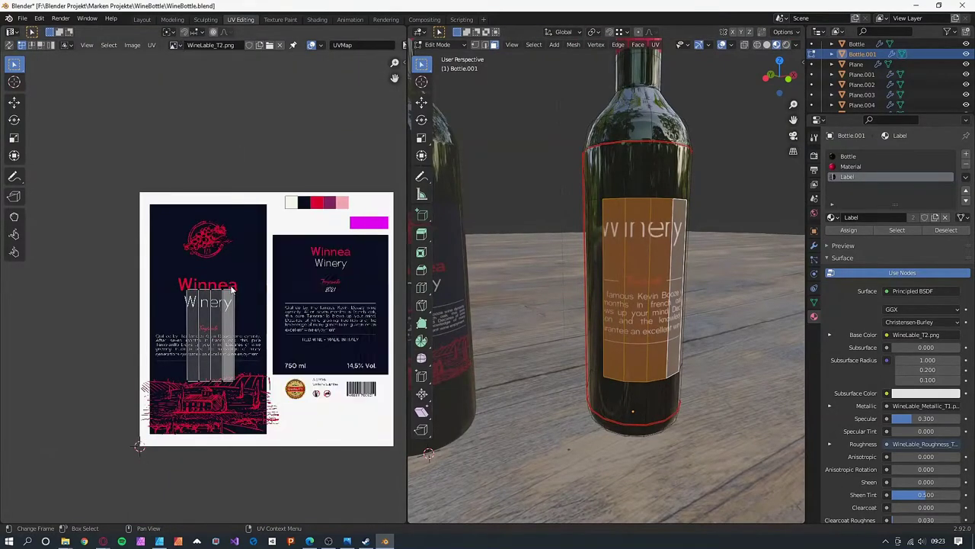
- Select all the label UV faces and move them from the front label onto the back label artwork
scroll(206, 289, up, 2)
drag(214, 309, 102, 257)
key(a)
key(g)
click(387, 384)
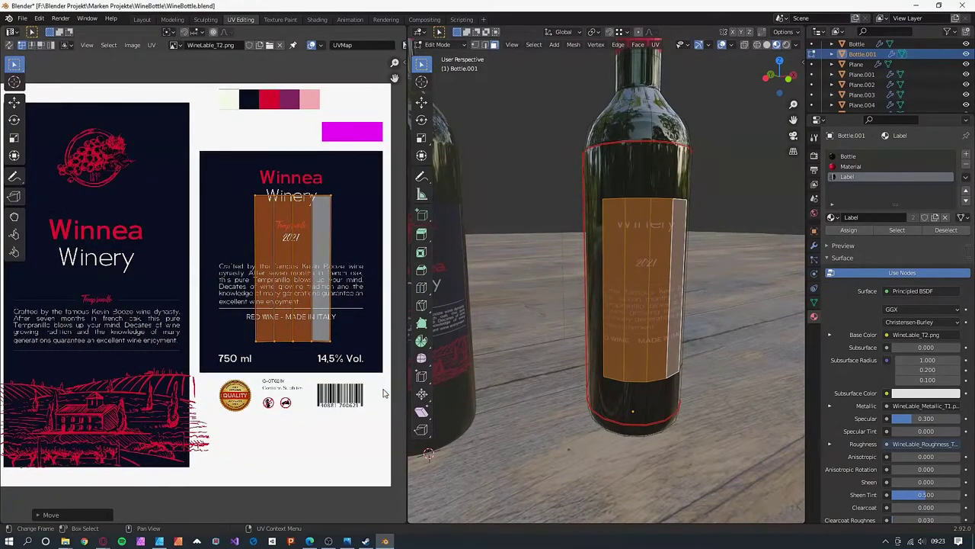
- Scale up the label UVs and shift them vertically over the back label from its upper edge to the barcode strip
key(s)
click(26, 447)
key(g)
click(30, 472)
key(s)
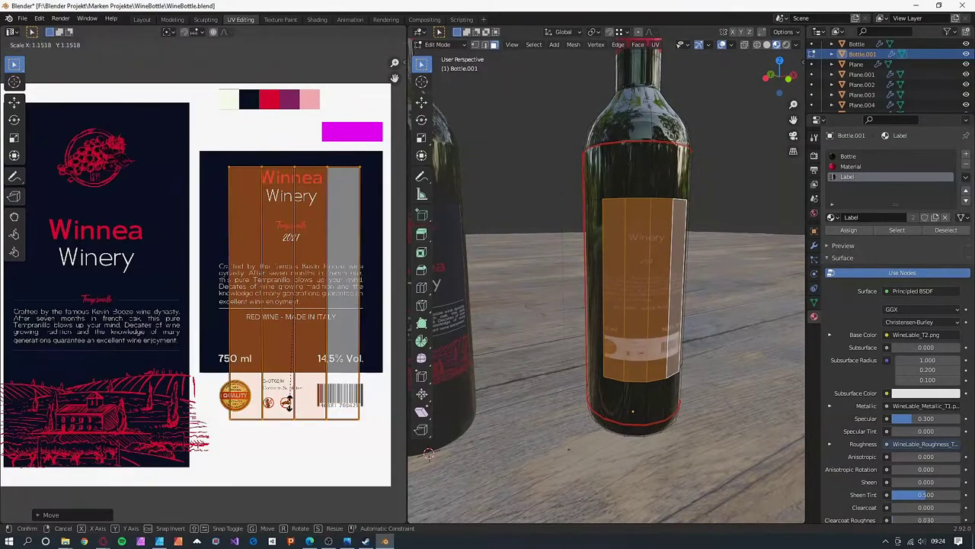
key(g)
key(y)
click(292, 393)
key(g)
click(318, 412)
key(ctrl+z)
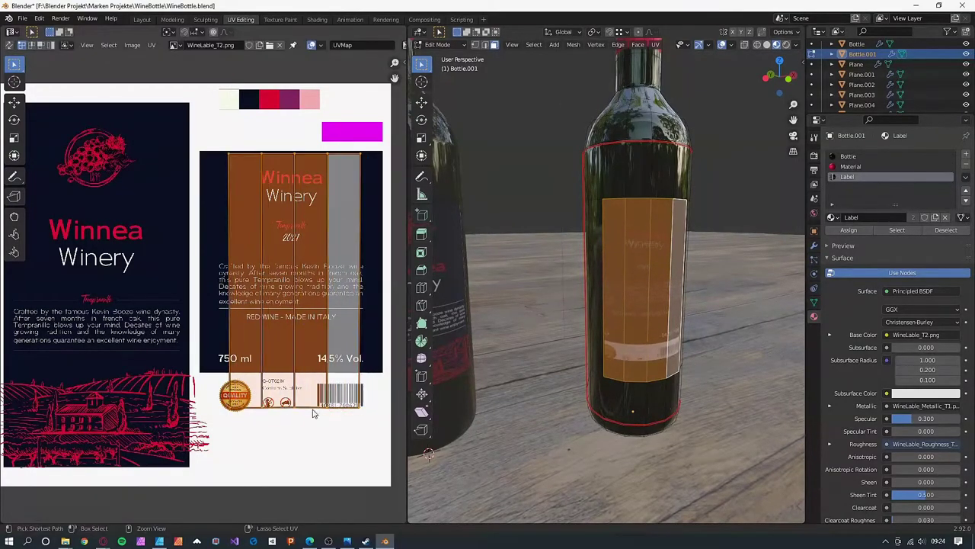
- Stretch the label UVs in height and width to match the back label's outline
key(s)
click(335, 407)
key(g)
key(y)
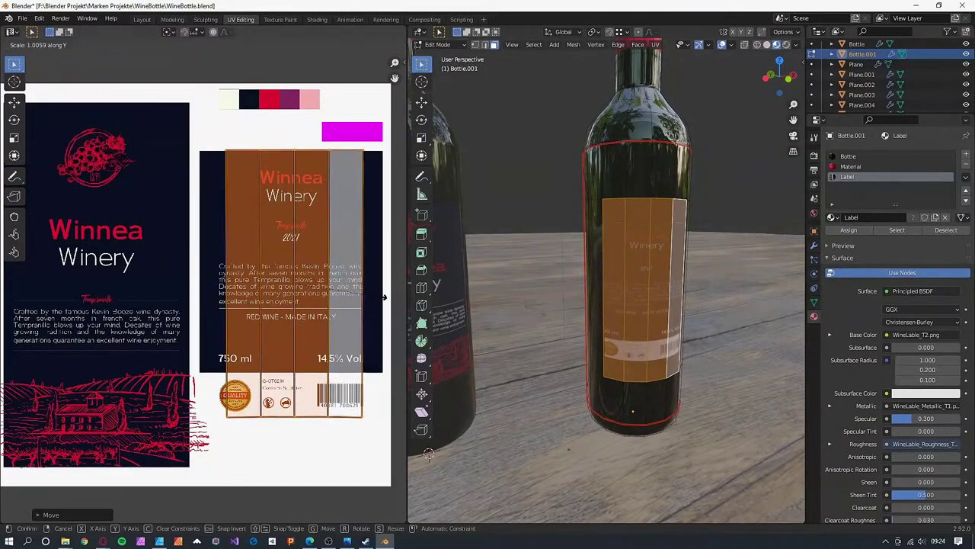
key(x)
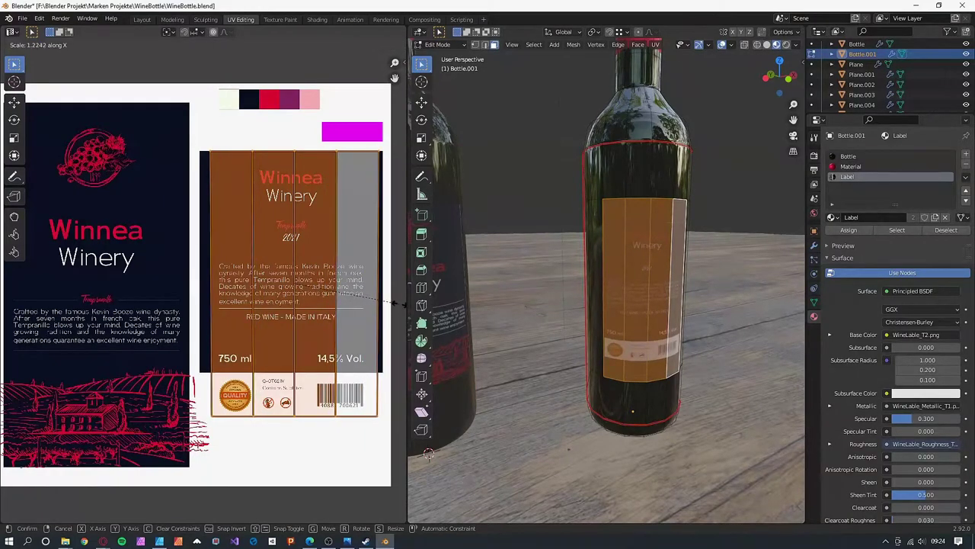
click(402, 304)
- Nudge the label UVs along X until they are centred on the back label artwork
scroll(564, 297, up, 5)
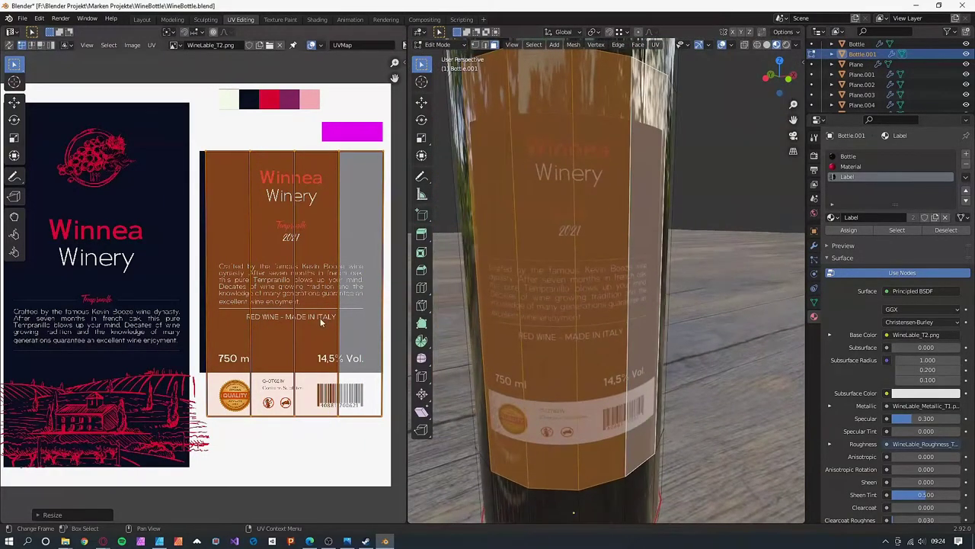
key(g)
key(x)
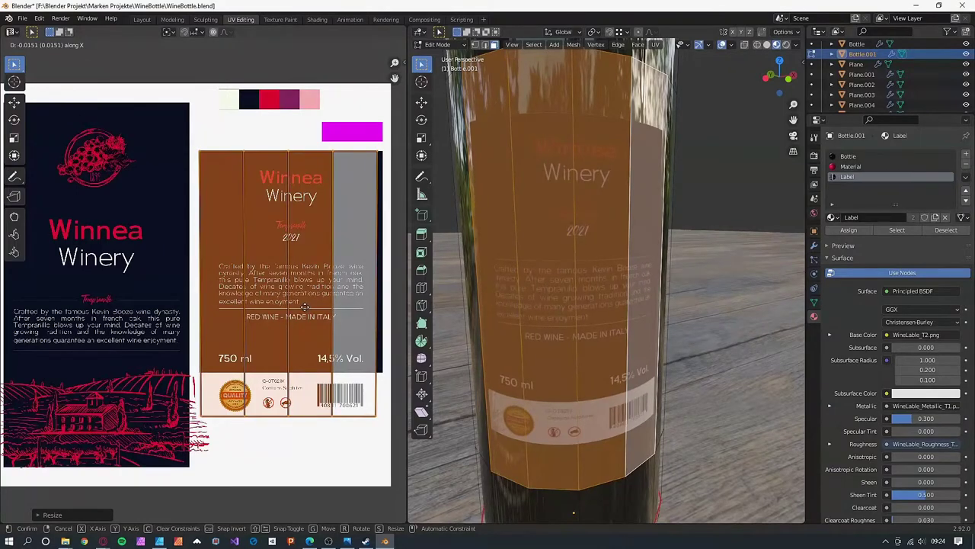
key(g)
key(x)
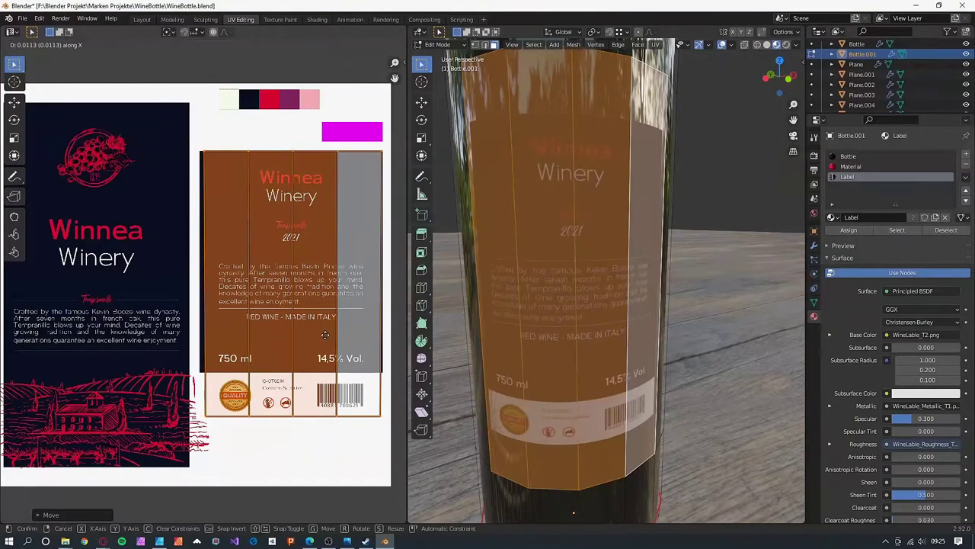
click(387, 176)
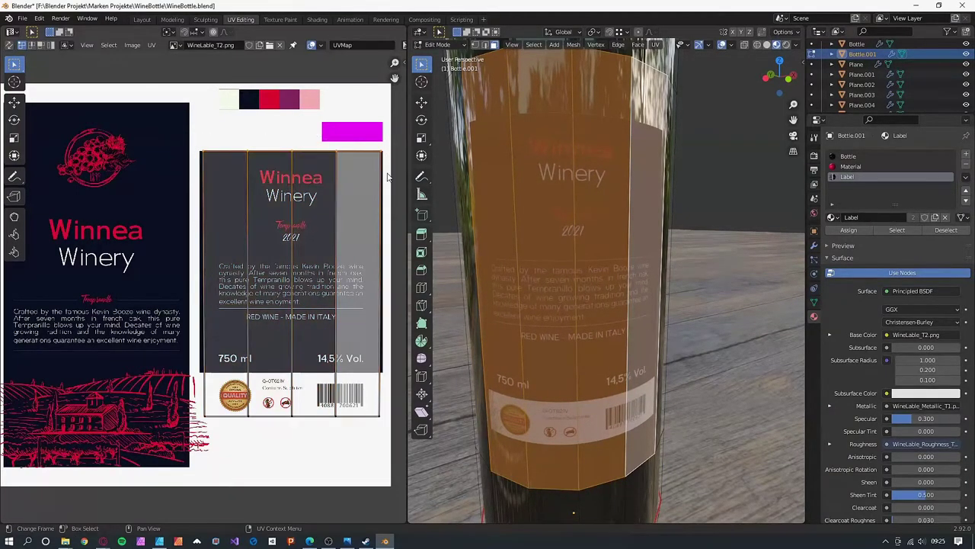
click(387, 174)
scroll(515, 116, down, 8)
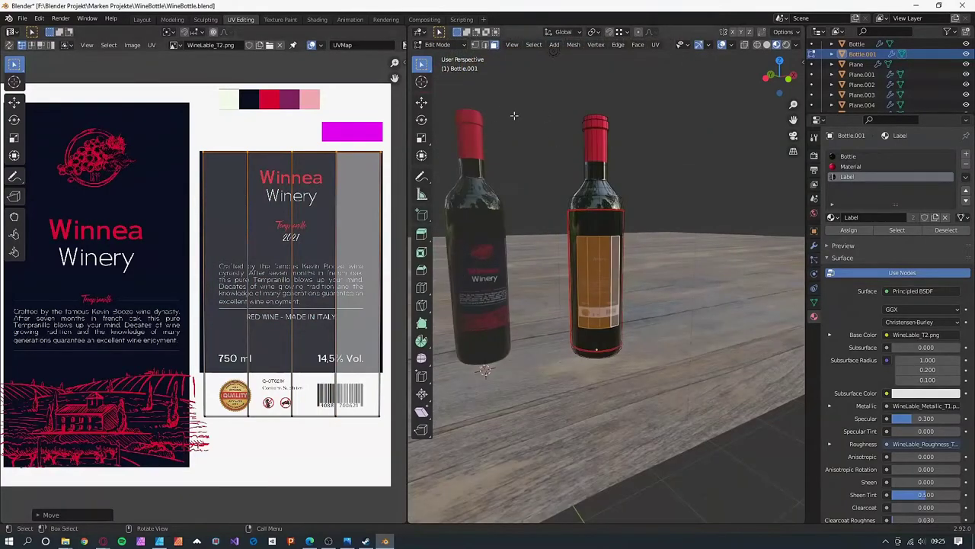
- Return to the Layout workspace and move the duplicate bottle closer to the original within the camera view
click(141, 20)
scroll(488, 217, down, 4)
key(g)
key(y)
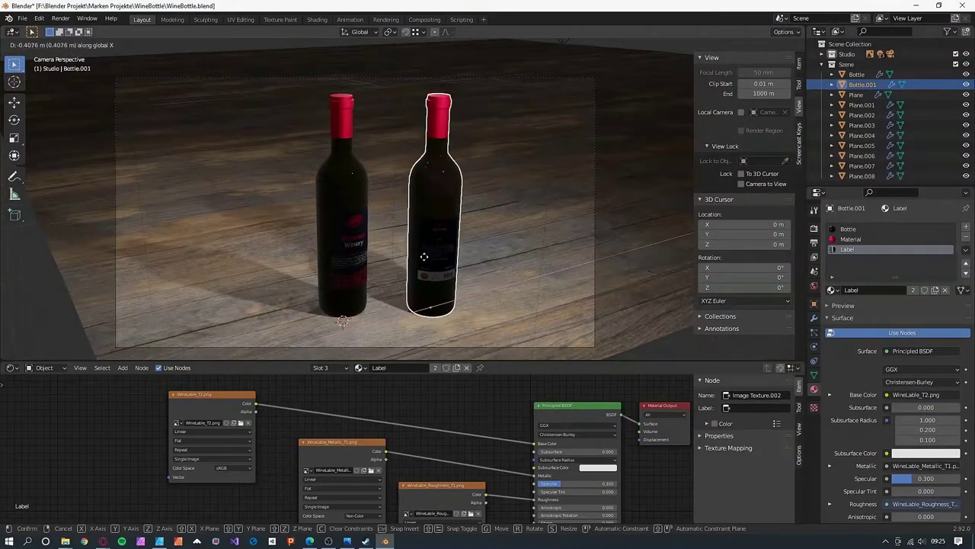
click(415, 252)
- Select the point light above the bottles and set its power to 1125 W
scroll(498, 245, down, 3)
click(481, 125)
scroll(488, 137, up, 2)
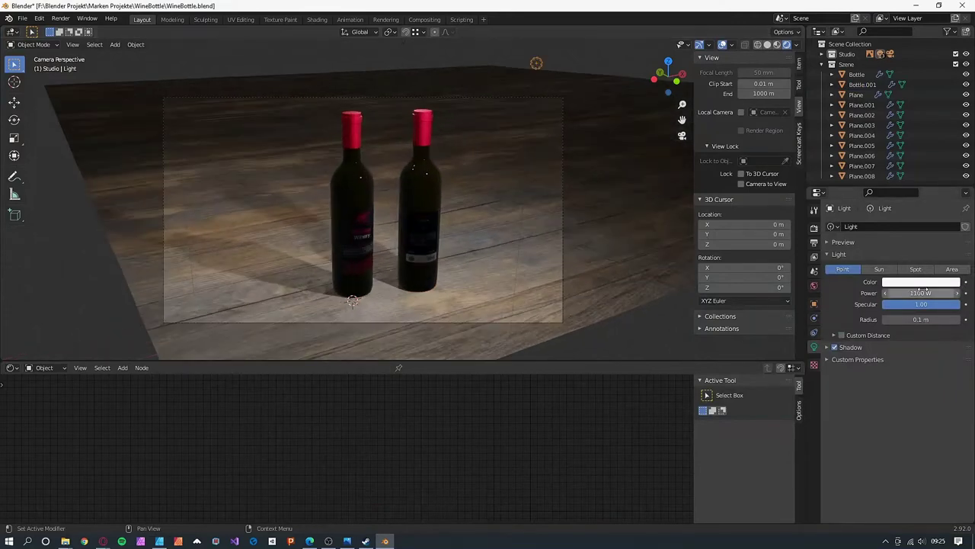
text(25)
key(Return)
scroll(531, 293, up, 3)
scroll(530, 294, down, 2)
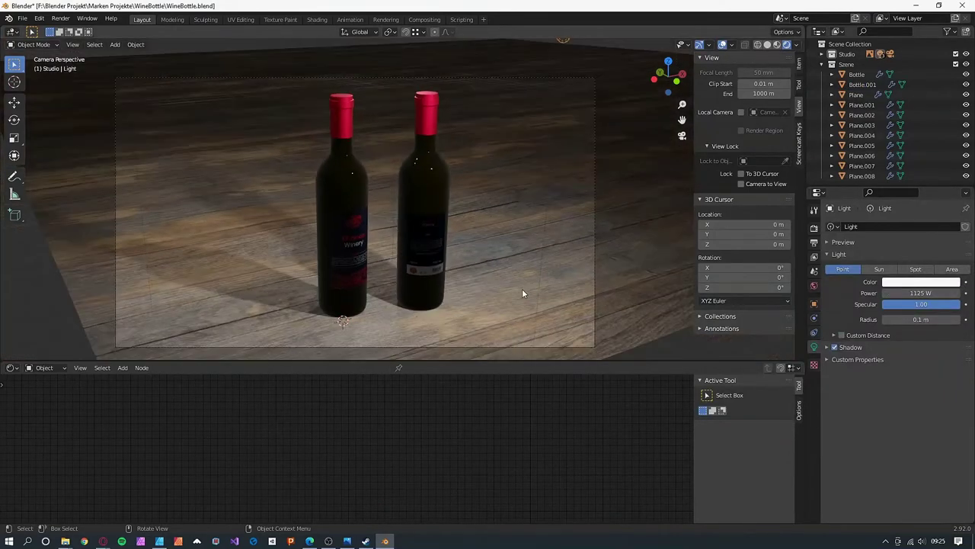
- Set the world background strength to 0.2
click(814, 285)
text(.2)
key(Return)
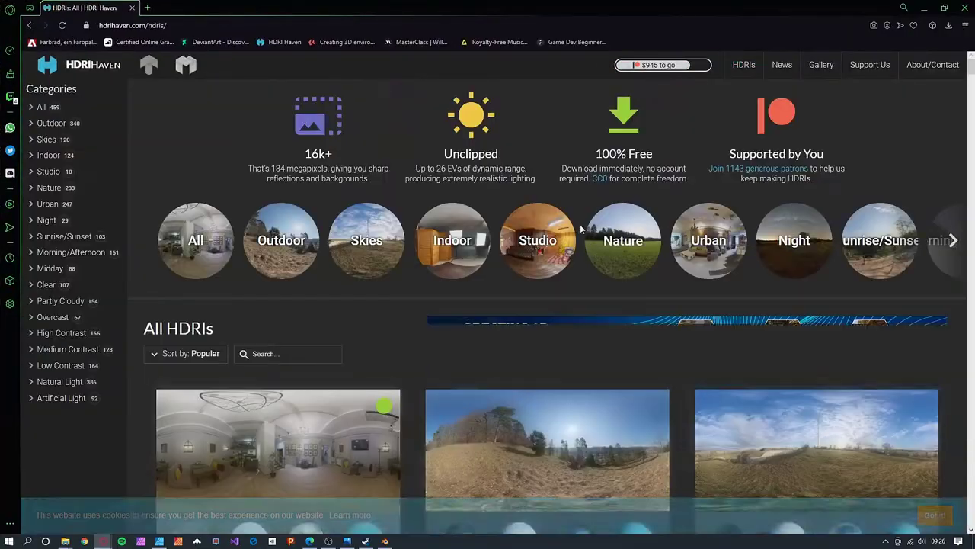
- Switch to HDRI Haven in the browser, search for "bar" and open the Indoor category
text(bar)
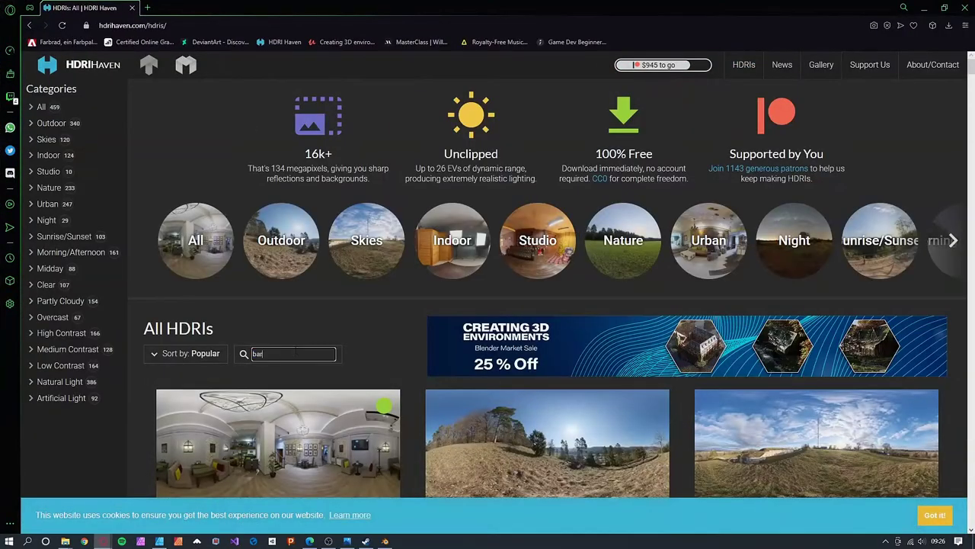
key(Return)
click(75, 156)
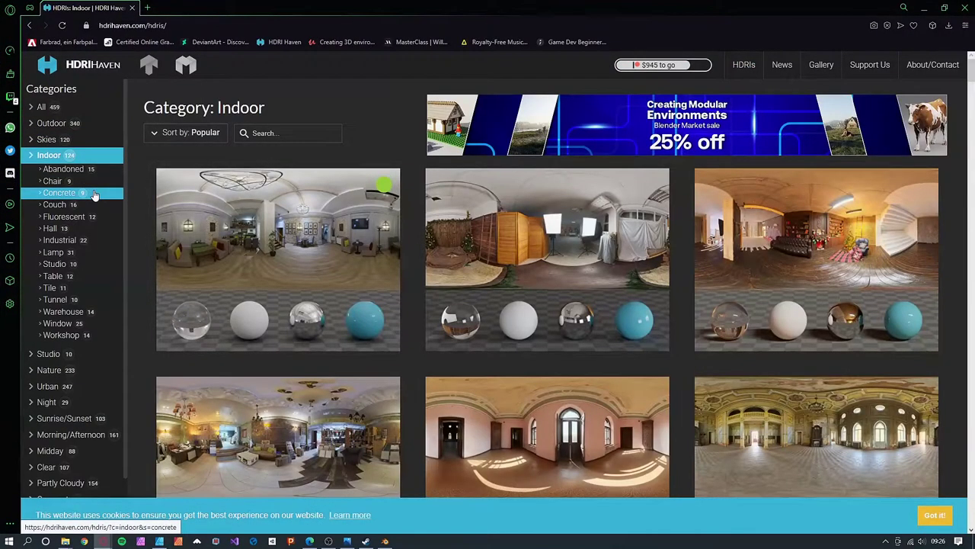
- Pick the Ballroom HDRI from the Indoor category and download its 8k HDR file
scroll(597, 258, down, 4)
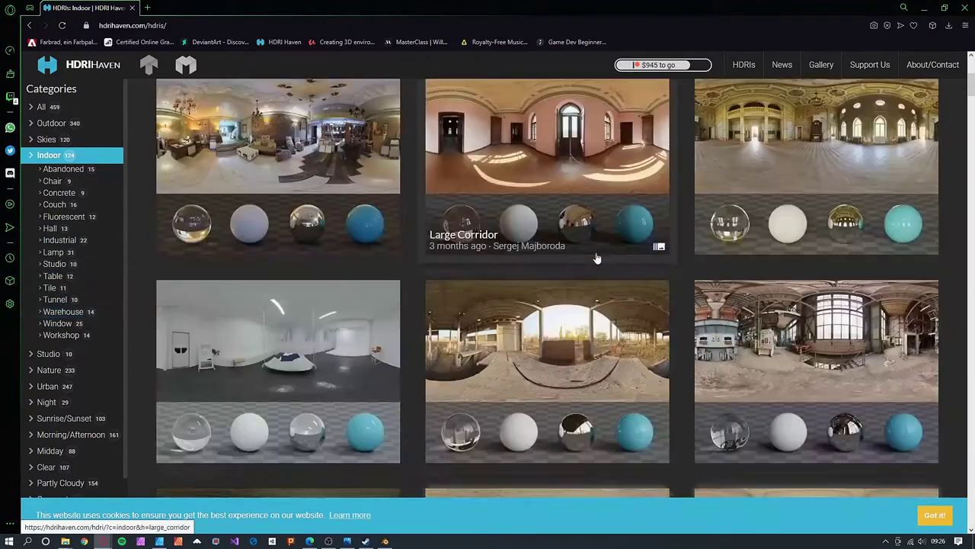
scroll(596, 258, down, 5)
click(592, 254)
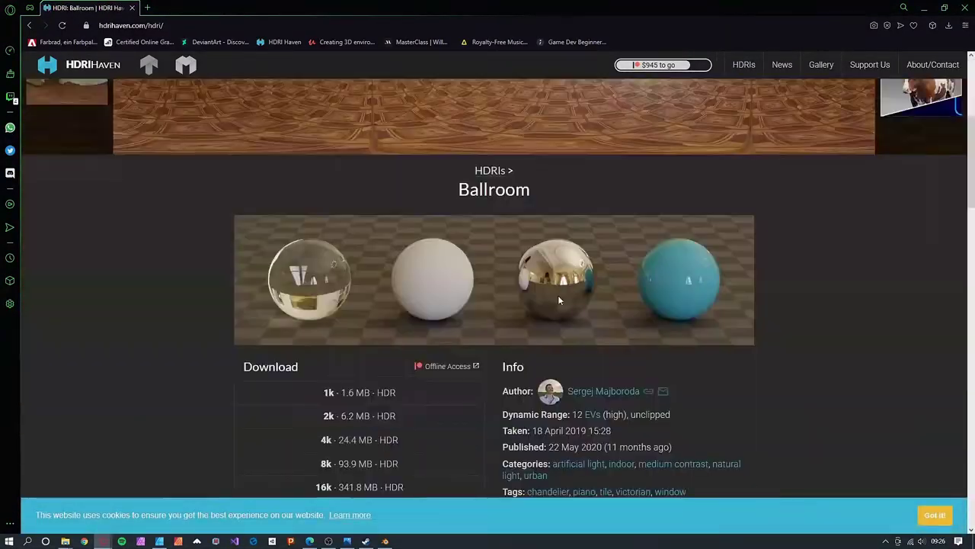
scroll(359, 358, down, 3)
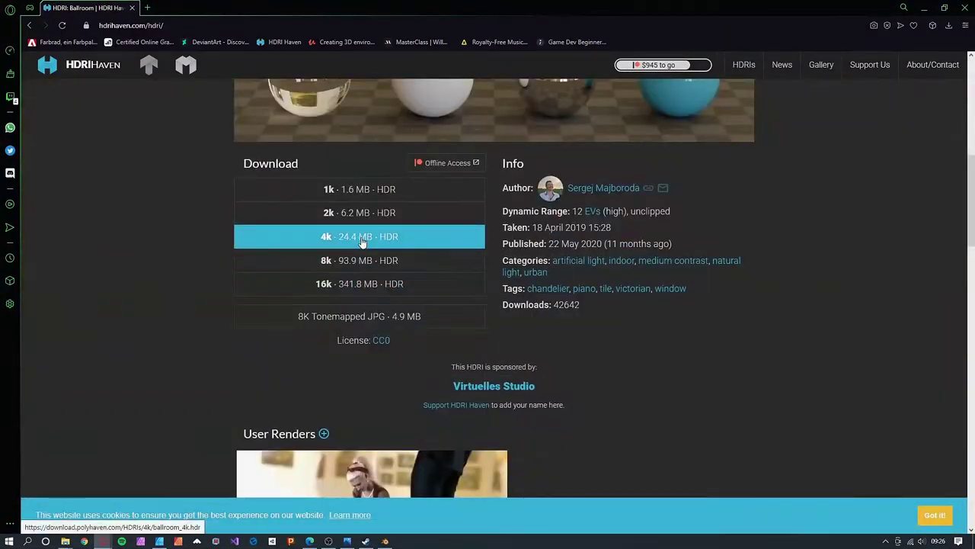
click(359, 383)
scroll(628, 301, down, 3)
scroll(629, 301, down, 3)
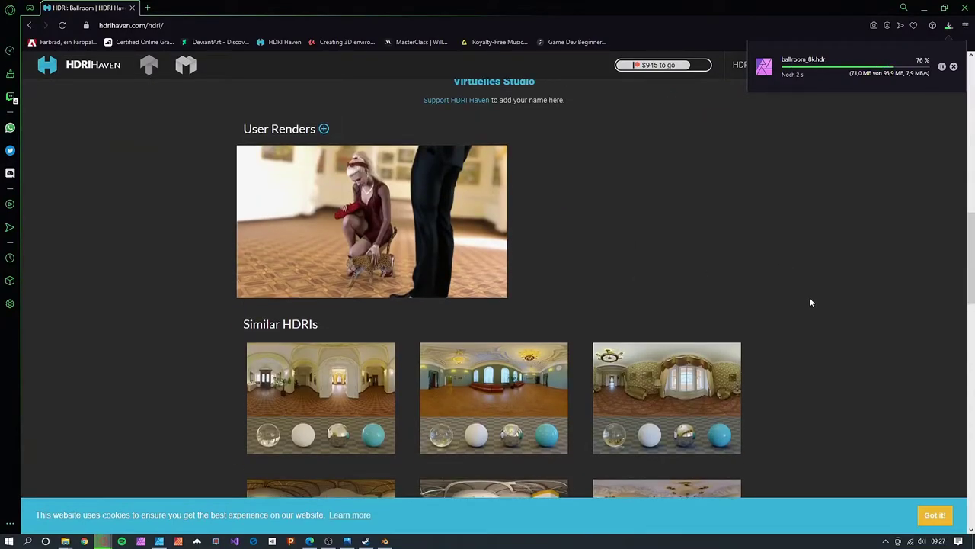
scroll(810, 302, down, 2)
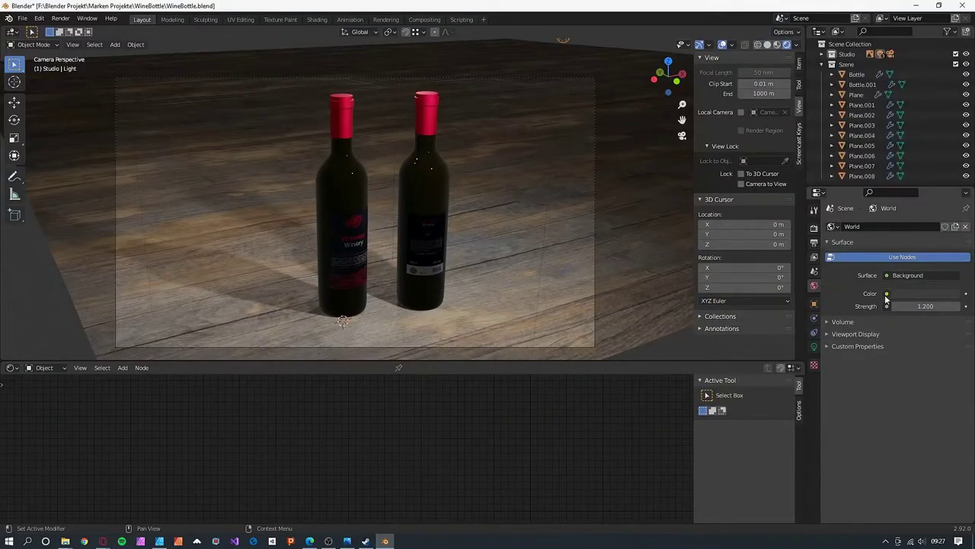
- Switch to Blender and use ballroom_8k.hdr as an environment texture for the world background colour, checking the bottles up close
click(886, 294)
click(710, 340)
click(935, 307)
double_click(372, 140)
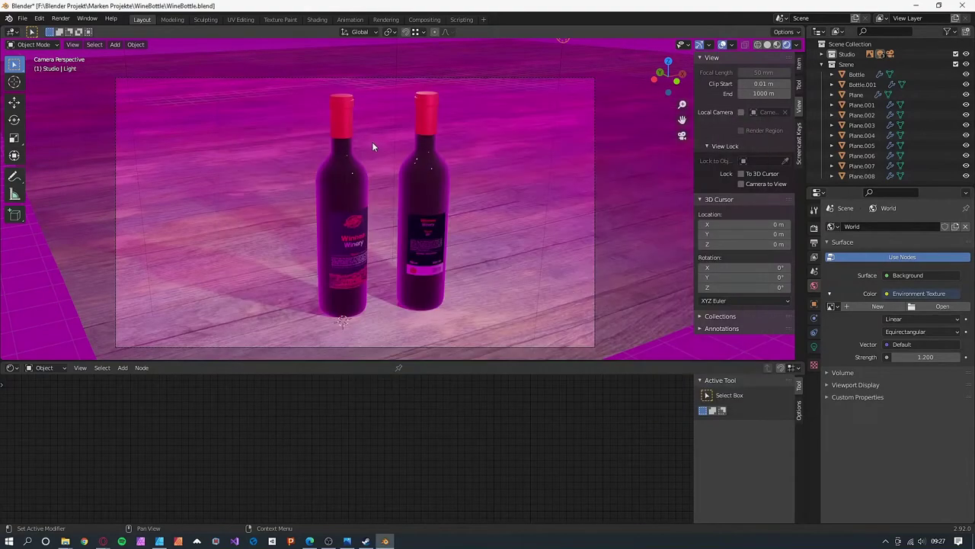
scroll(452, 259, up, 7)
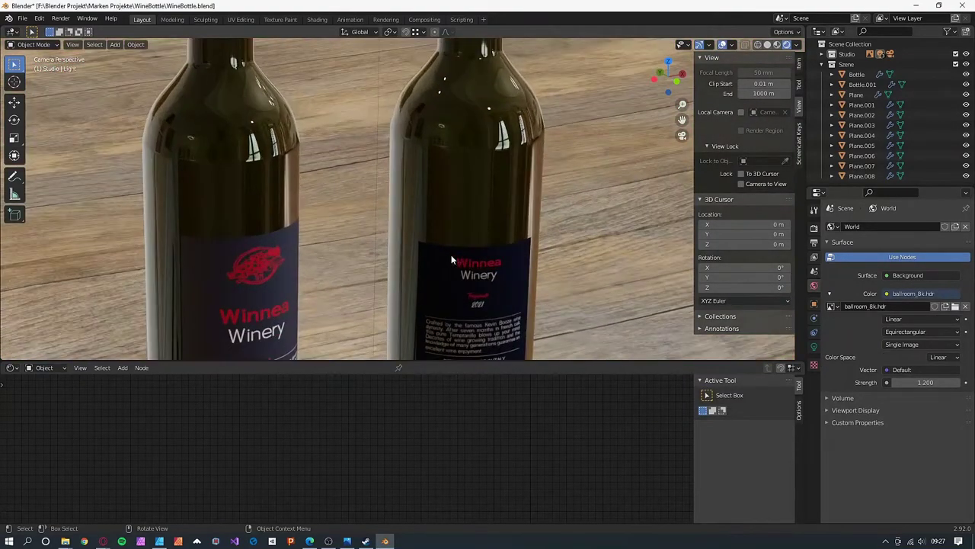
scroll(452, 259, down, 6)
scroll(451, 259, down, 2)
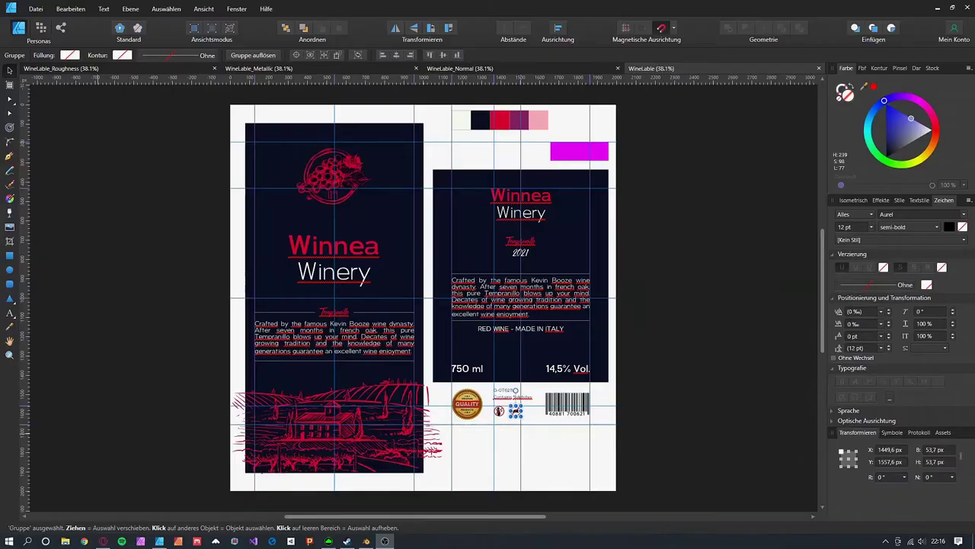
shift+click(508, 282)
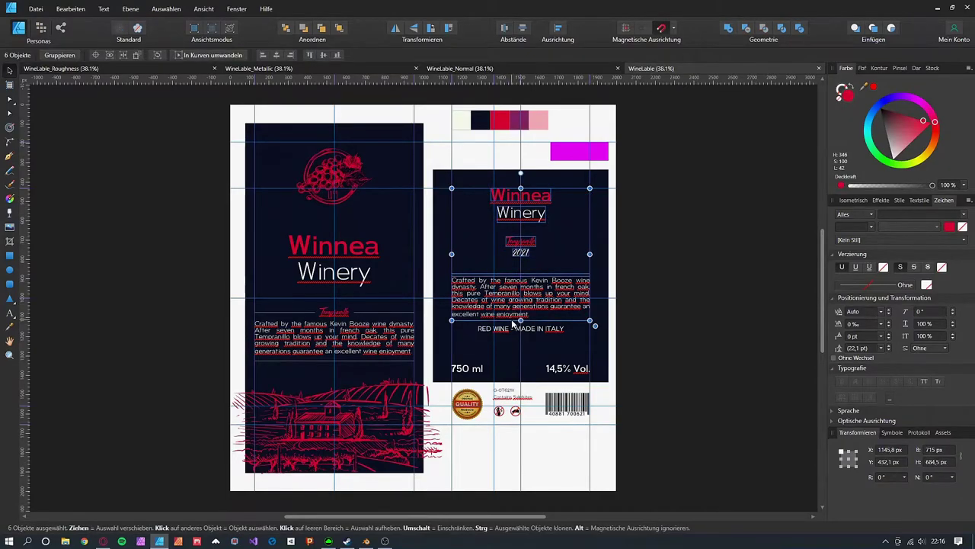
scroll(514, 323, up, 4)
scroll(597, 417, down, 4)
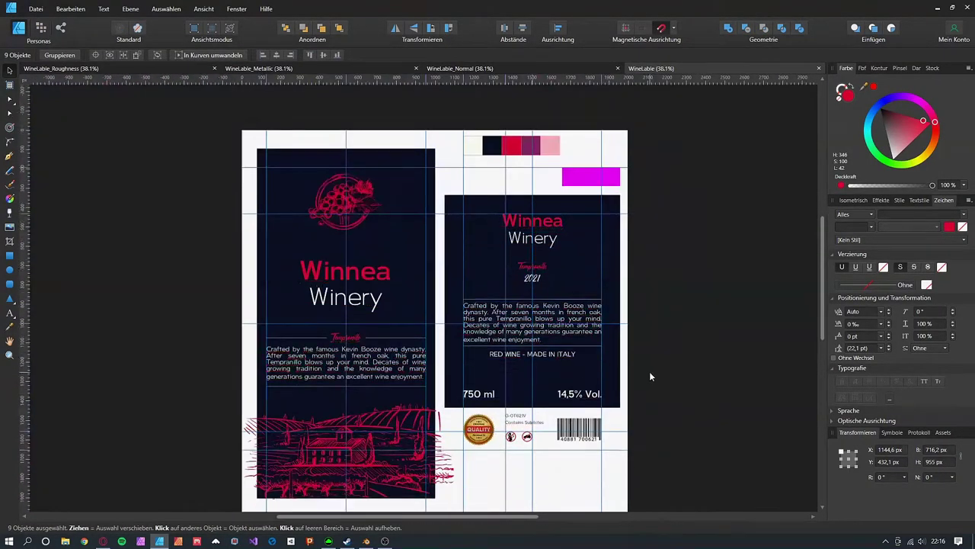
click(650, 373)
- Copy the Winnea title, the Tempranillo text and the quality badge from the back label in the WineLable document
drag(677, 69, 119, 71)
click(119, 69)
click(279, 70)
click(544, 69)
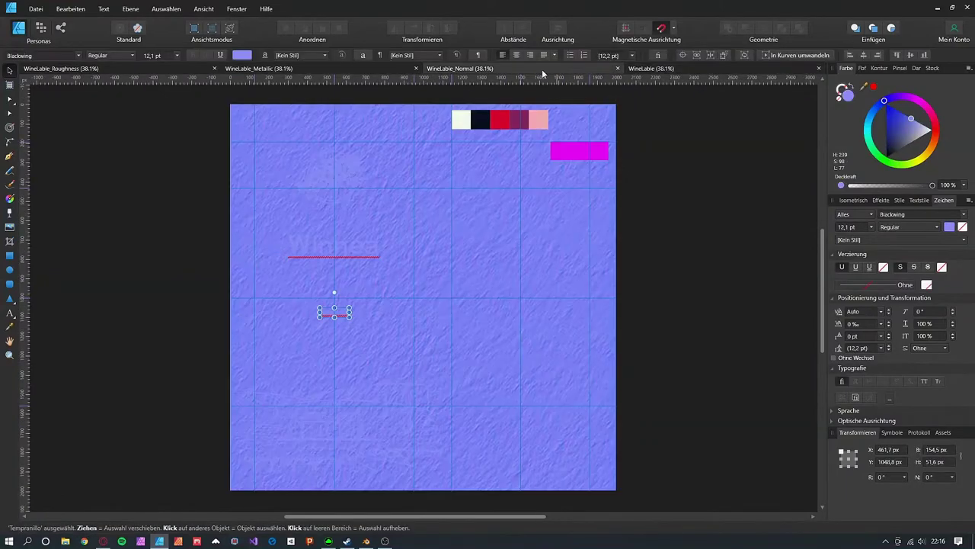
click(655, 68)
click(544, 69)
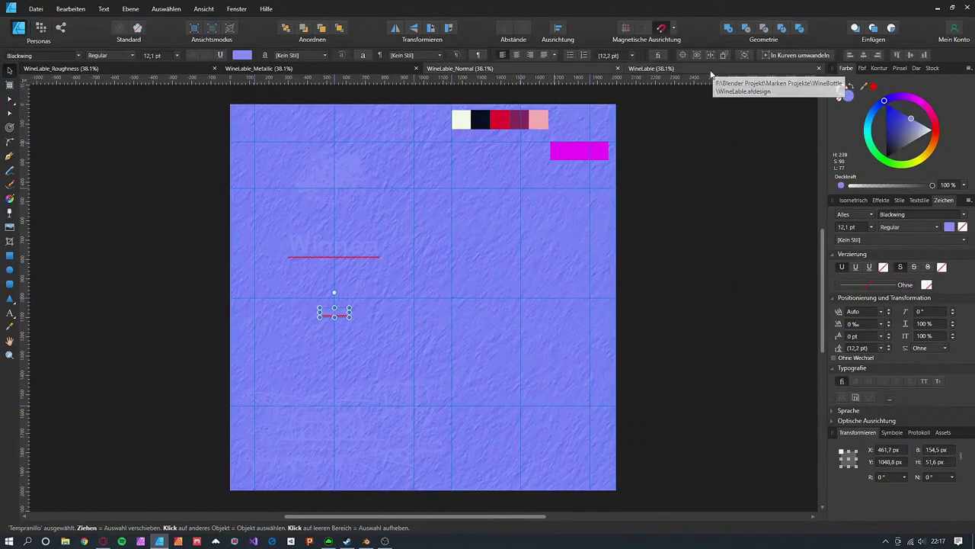
click(716, 69)
shift+click(514, 409)
click(557, 70)
click(651, 69)
key(ctrl+c)
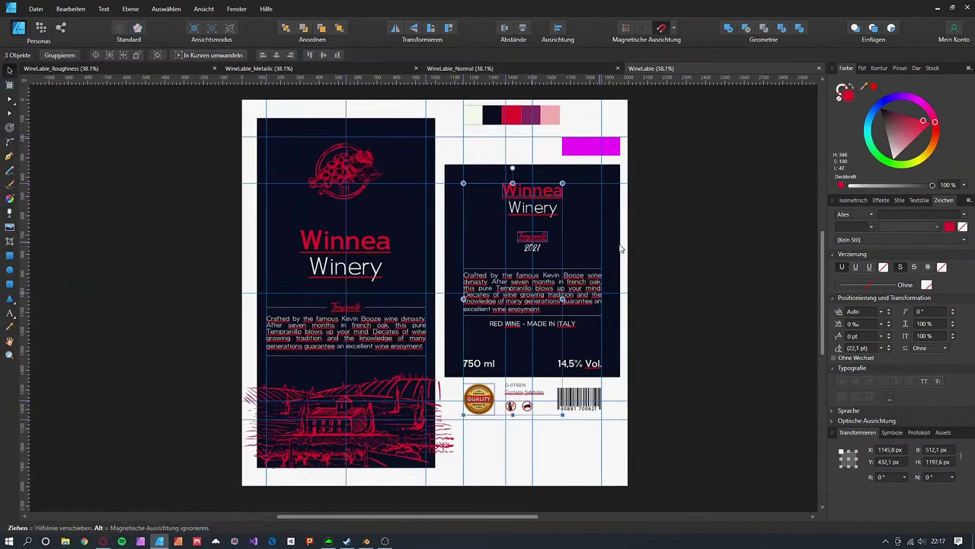
- Paste the copied elements into WineLable_Normal and recolour them with the light blue sampled from the front label's Winnea lettering
click(563, 68)
key(ctrl+v)
drag(863, 86, 305, 257)
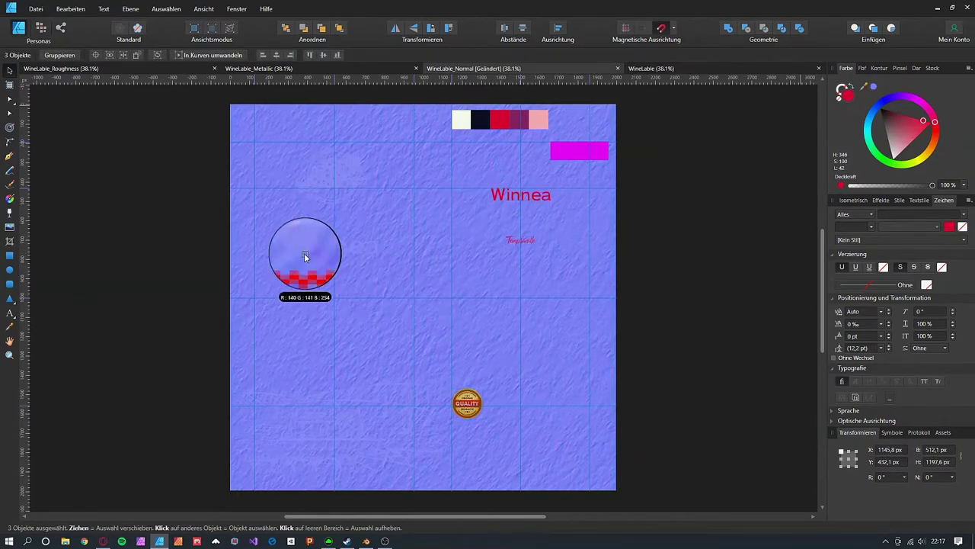
click(684, 270)
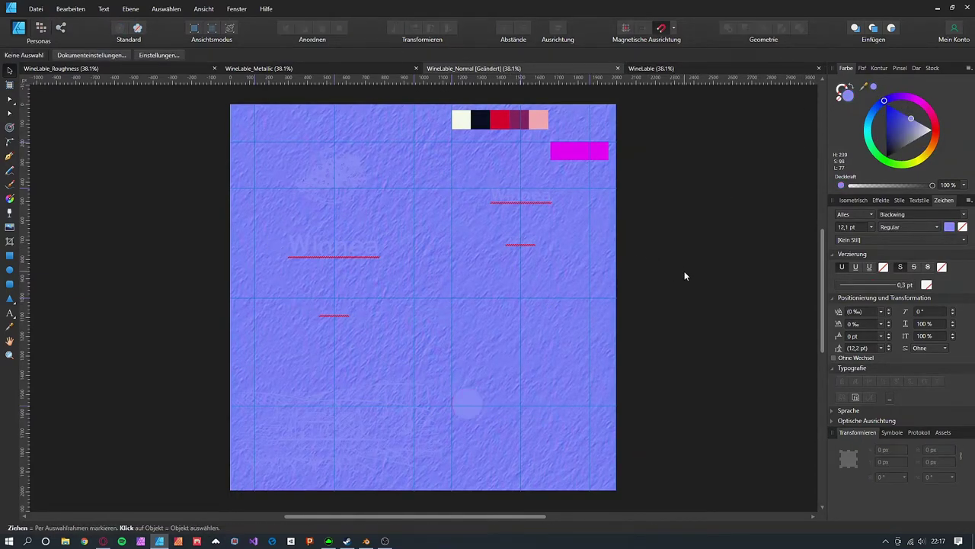
- Copy the front label's Tempranillo text from WineLable into WineLable_Metallic and recolour it light grey like the Winnea title
click(369, 68)
click(661, 70)
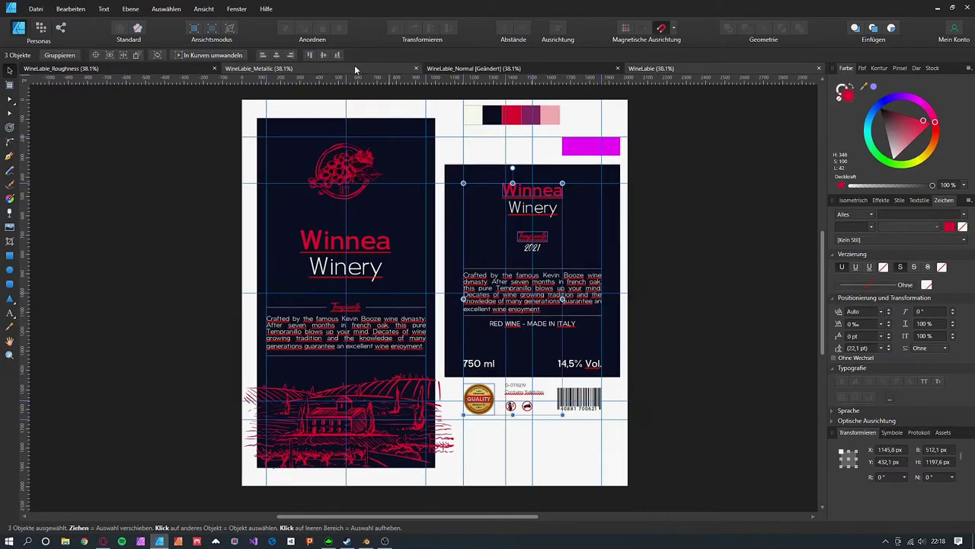
click(354, 67)
click(728, 70)
click(355, 309)
double_click(355, 309)
click(341, 70)
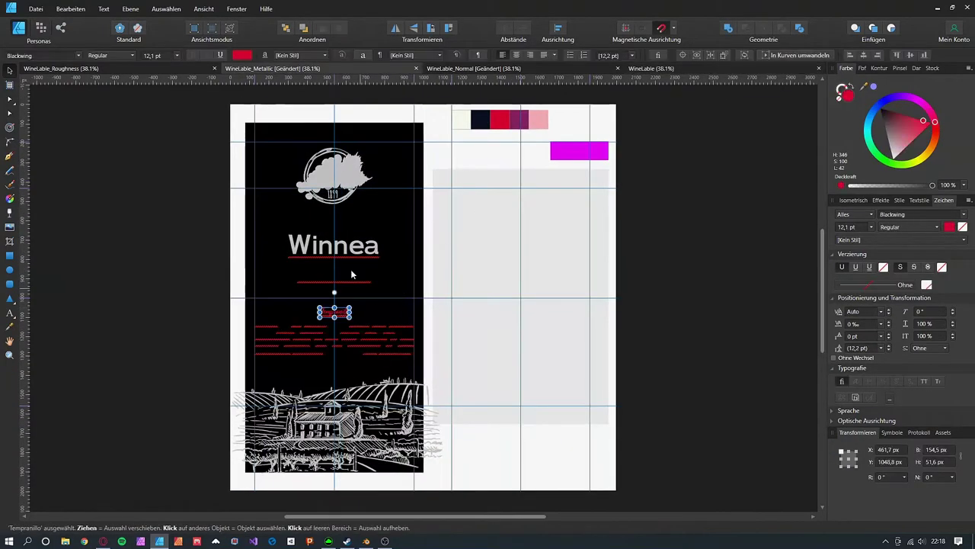
click(873, 87)
click(636, 257)
- Fill the back label rectangle in WineLable_Metallic with the black sampled from the front label background
click(579, 258)
drag(864, 86, 385, 212)
click(873, 87)
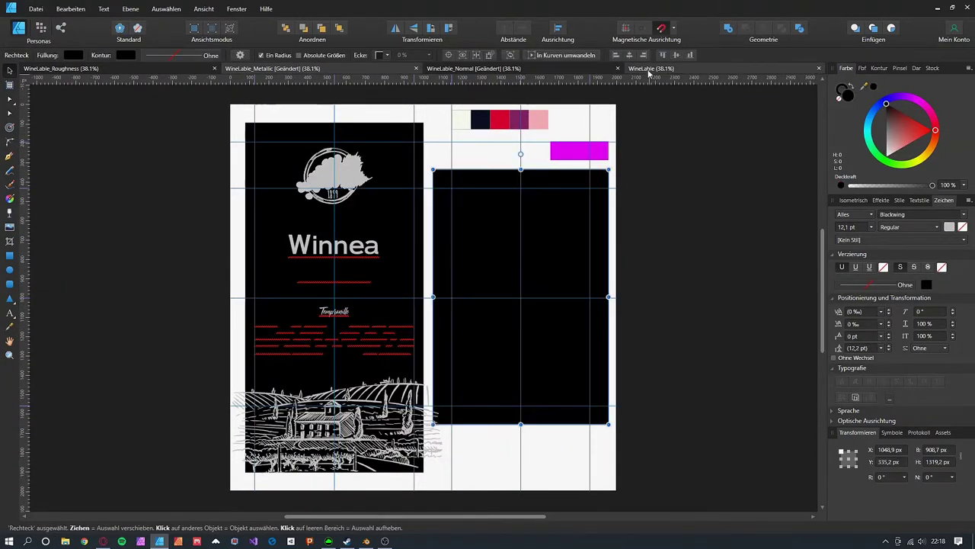
- Copy the back label's Winnea title, Tempranillo text and badge into WineLable_Metallic, recolouring the texts light grey and the badge white
click(649, 70)
double_click(540, 193)
key(ctrl+Tab)
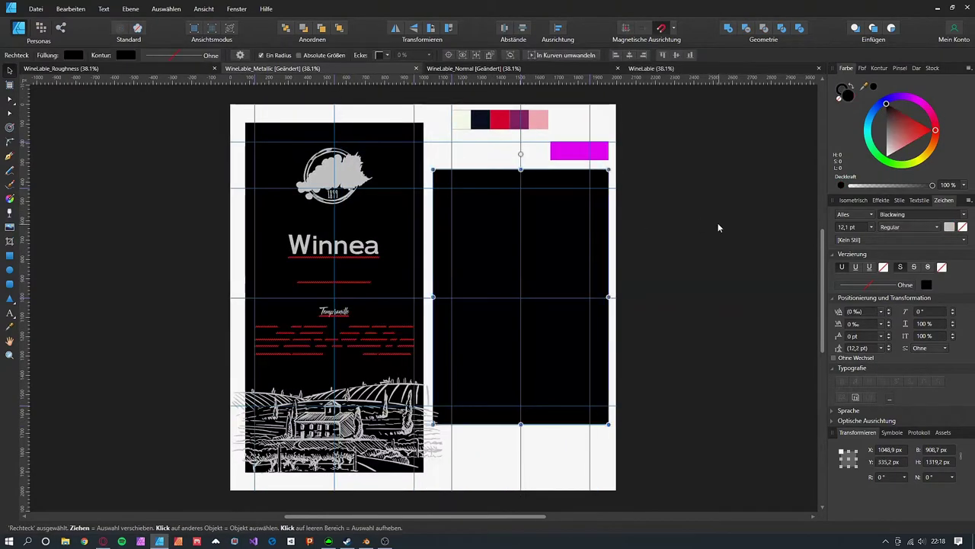
click(672, 239)
click(467, 404)
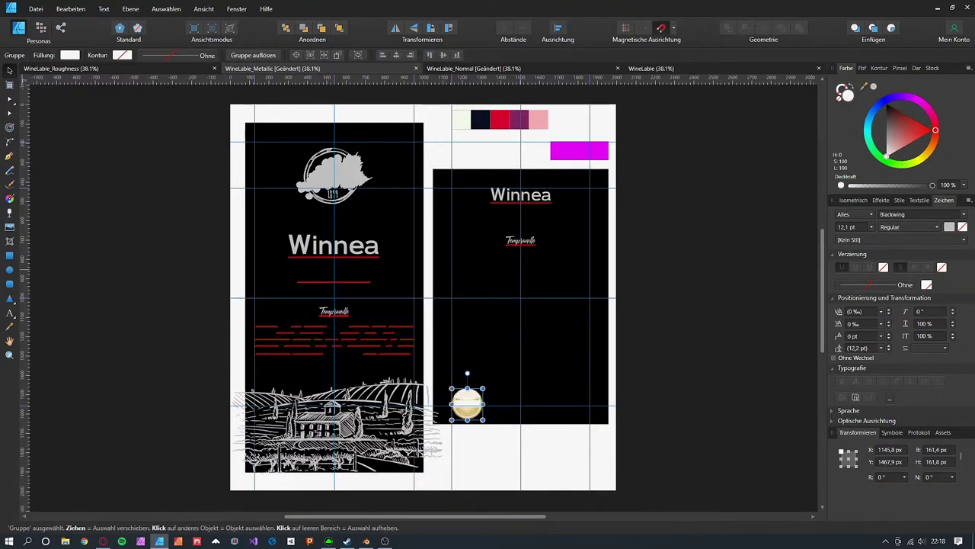
click(728, 227)
- Compare the normal, metallic and roughness documents with the WineLable design
click(644, 71)
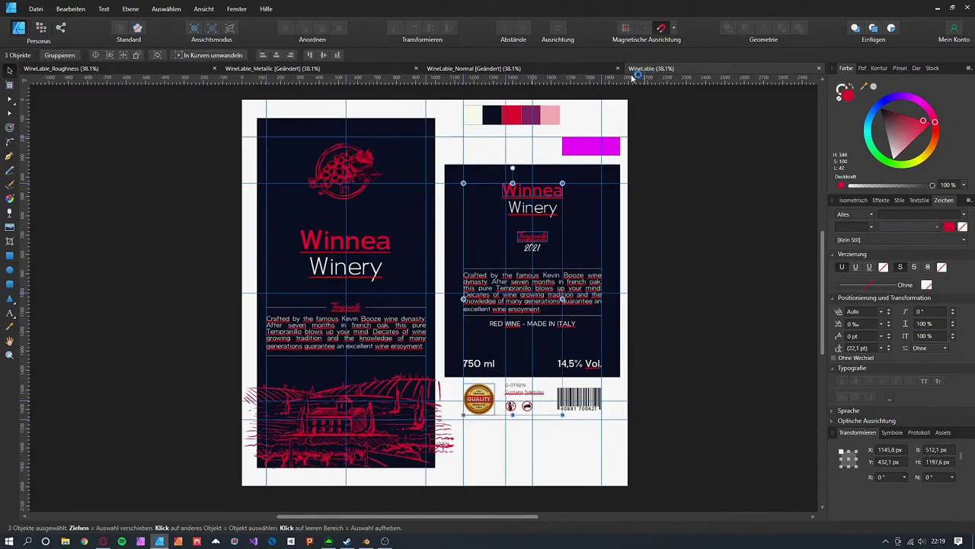
click(494, 70)
click(348, 70)
click(493, 71)
scroll(542, 242, up, 3)
scroll(535, 252, down, 3)
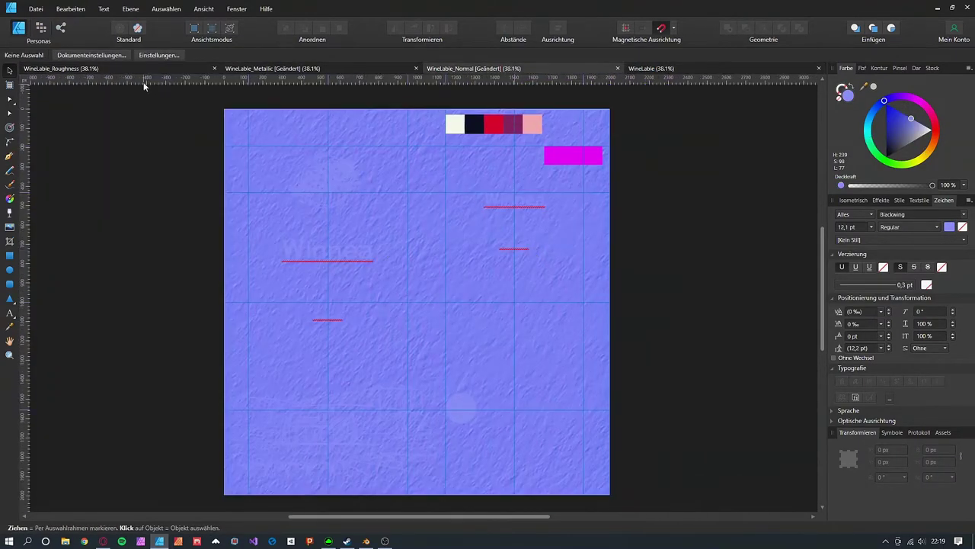
click(141, 71)
click(672, 71)
click(520, 200)
double_click(531, 234)
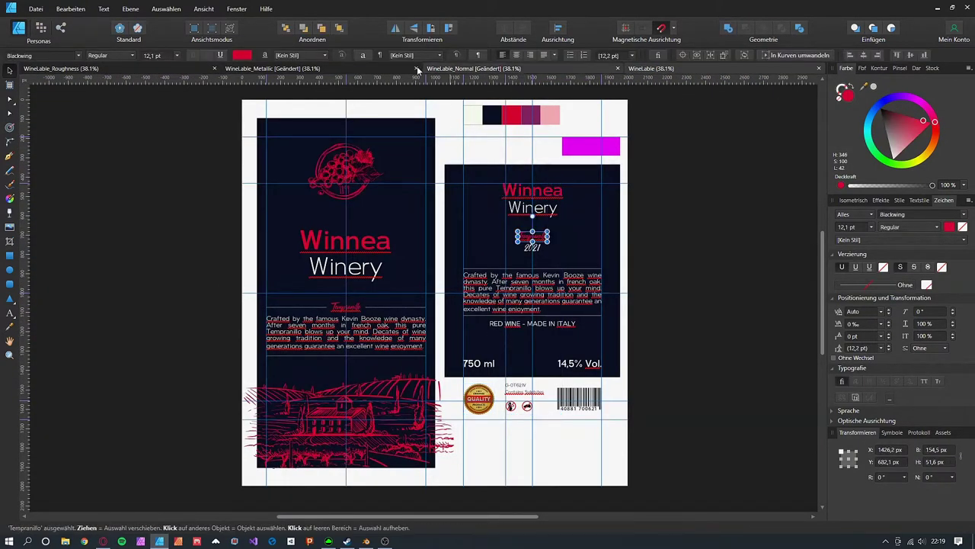
- Copy the Winnea title, Tempranillo text and badge circle from WineLable_Metallic into WineLable_Roughness and colour them black
click(404, 70)
click(512, 197)
double_click(513, 197)
click(10, 70)
click(515, 244)
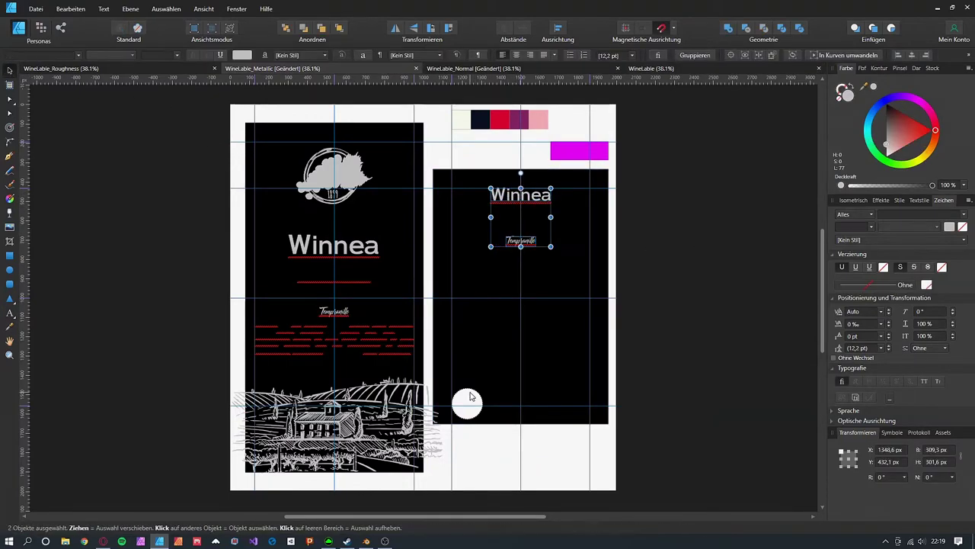
shift+click(471, 397)
key(ctrl+c)
click(141, 70)
key(ctrl+v)
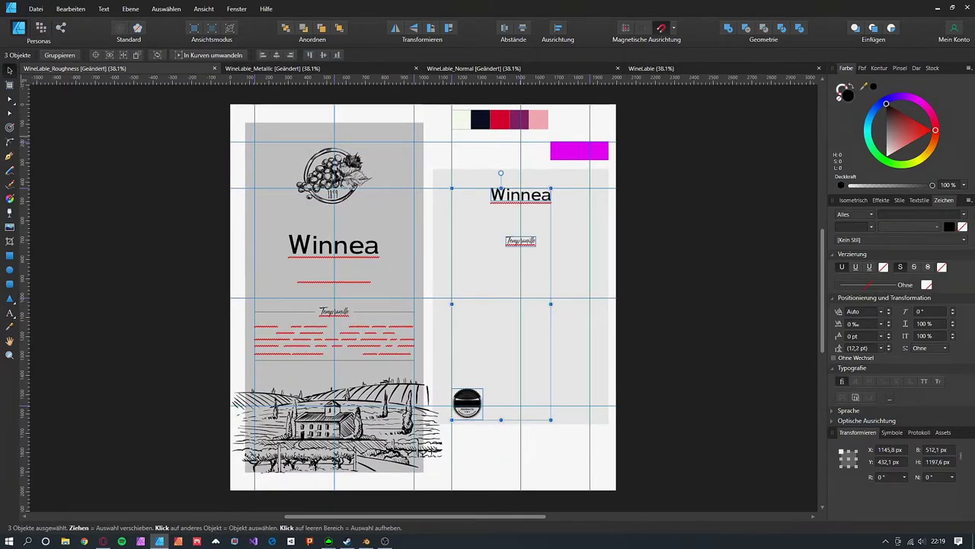
click(671, 261)
click(36, 9)
click(65, 161)
click(470, 320)
drag(228, 8, 349, 83)
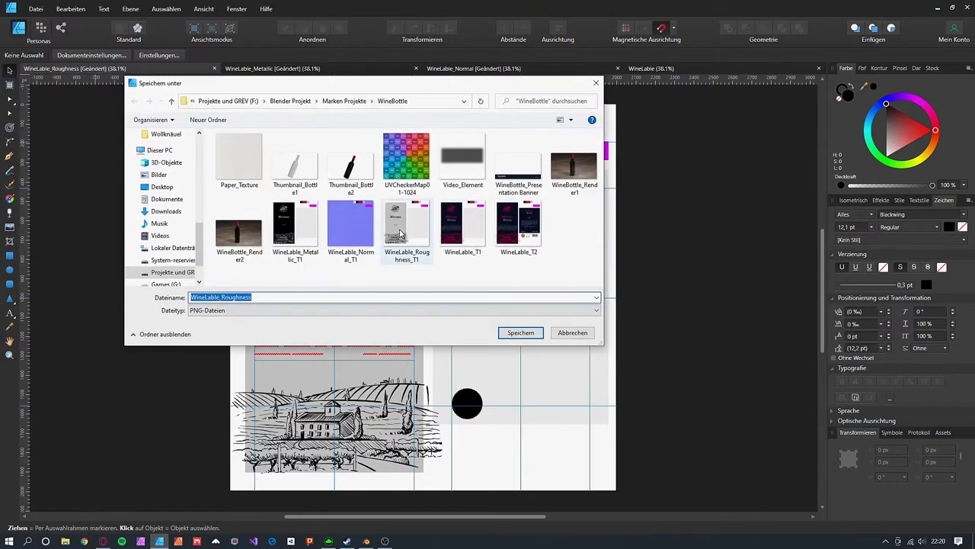
click(573, 332)
- Fill the back label rectangle in WineLable_Roughness with the front label's sampled grey and save the document
click(560, 252)
drag(864, 87, 401, 215)
click(873, 86)
click(36, 9)
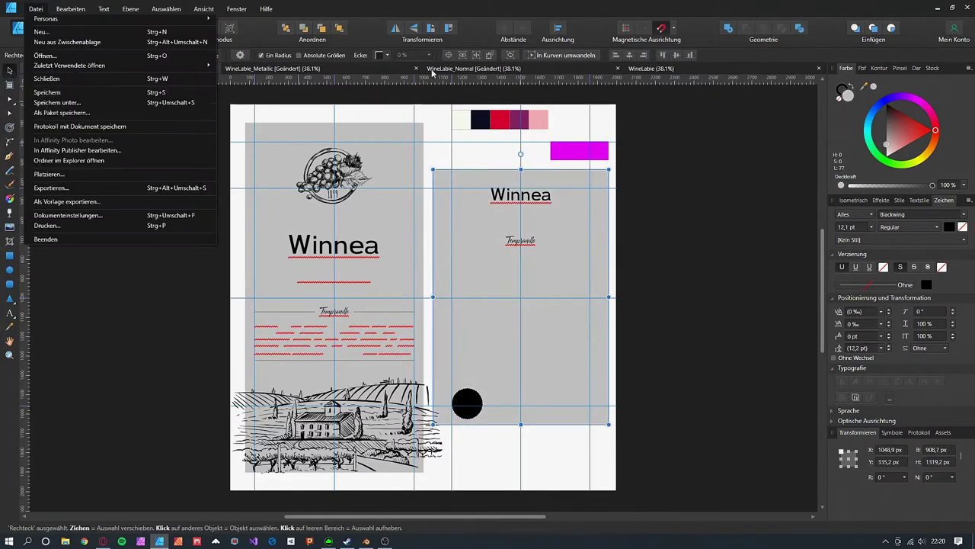
click(48, 93)
- Export WineLable_Roughness as a PNG into the WineBottle folder and close the document
click(36, 10)
click(64, 187)
click(568, 337)
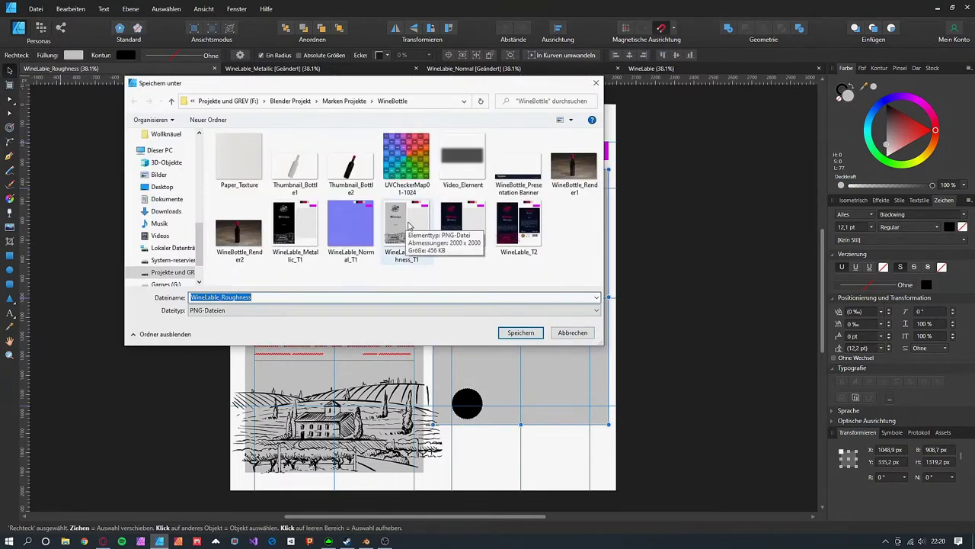
click(520, 332)
click(518, 311)
click(215, 69)
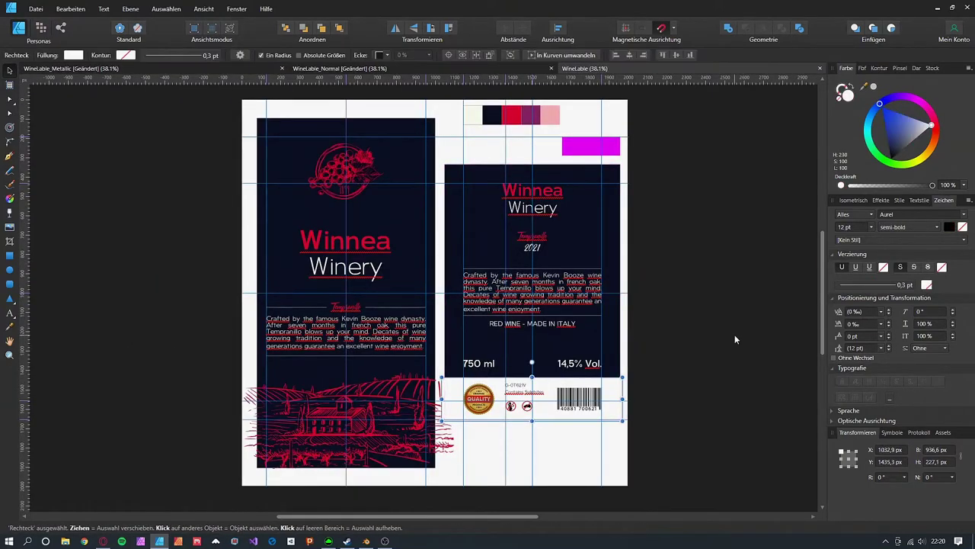
- Paste the back label's white strip rectangle into WineLable_Normal and recolour it with the light blue sampled from the front label
click(387, 68)
key(ctrl+v)
drag(864, 86, 344, 247)
click(877, 93)
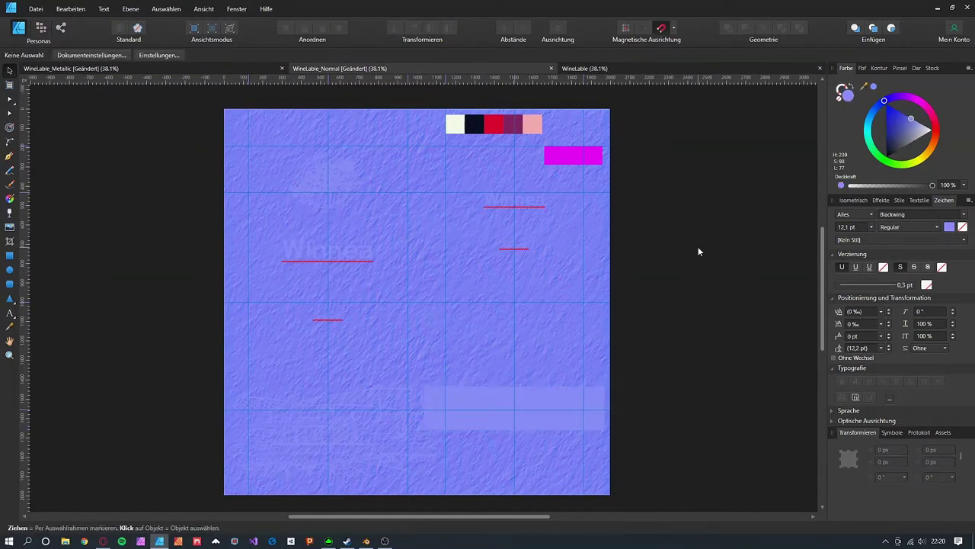
- Export WineLable_Metallic as a 2000 x 2000 px PNG into the WineBottle folder and close the document
click(228, 69)
click(36, 9)
click(52, 188)
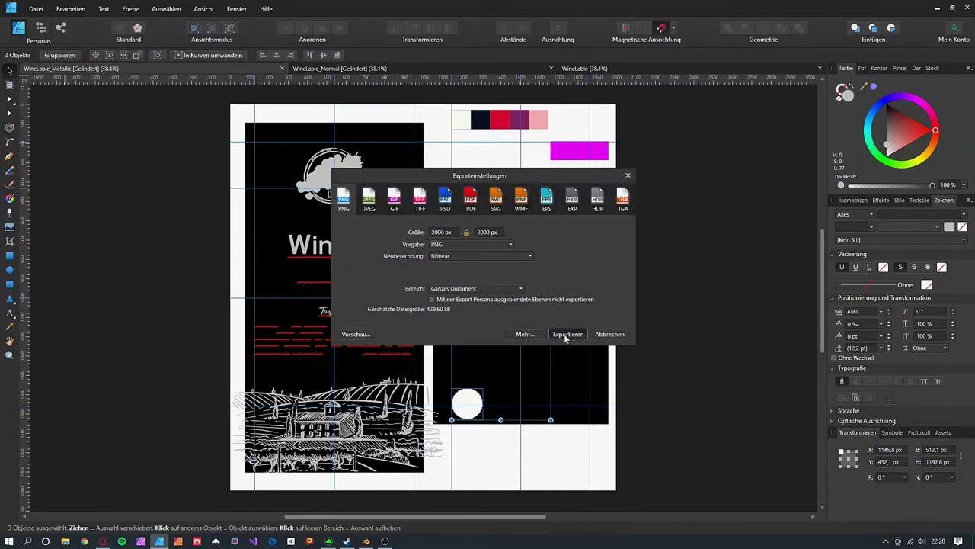
click(569, 336)
click(293, 225)
click(520, 332)
click(518, 312)
click(282, 69)
- Close the WineLable document and export WineLable_Normal as a PNG into the WineBottle folder
click(33, 8)
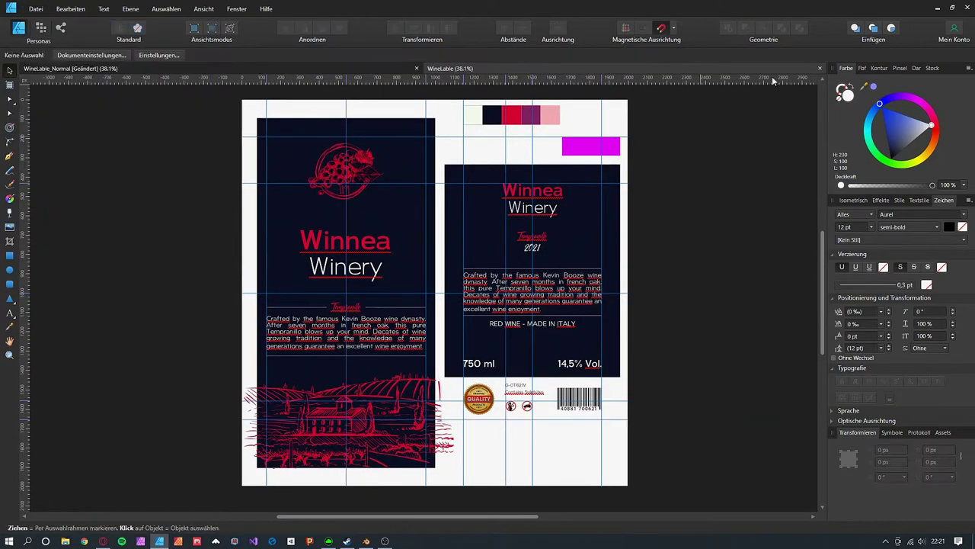
click(819, 69)
click(36, 9)
click(52, 187)
click(570, 334)
click(351, 224)
click(520, 328)
click(519, 311)
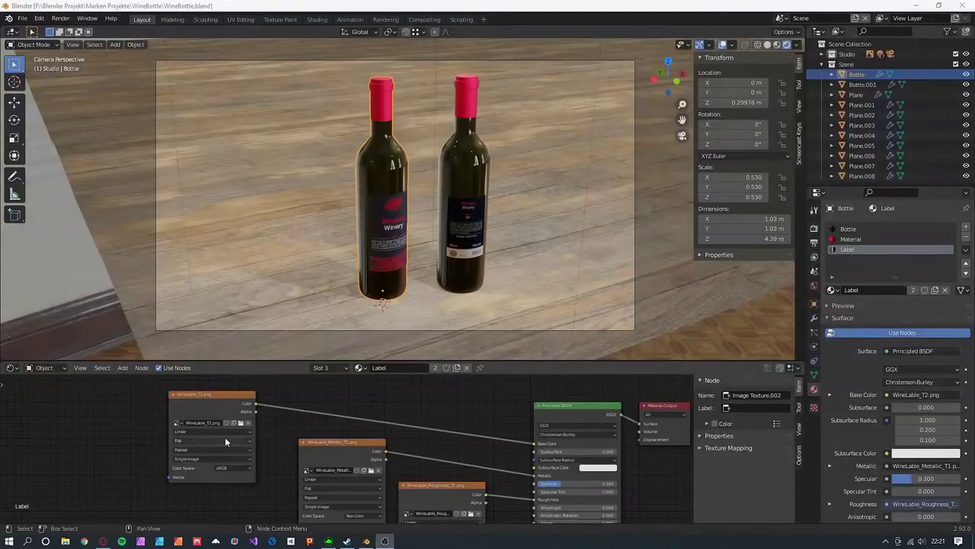
- Reload the exported WineLable textures in the Label material's image nodes and inspect the labels on both bottles up close
click(242, 422)
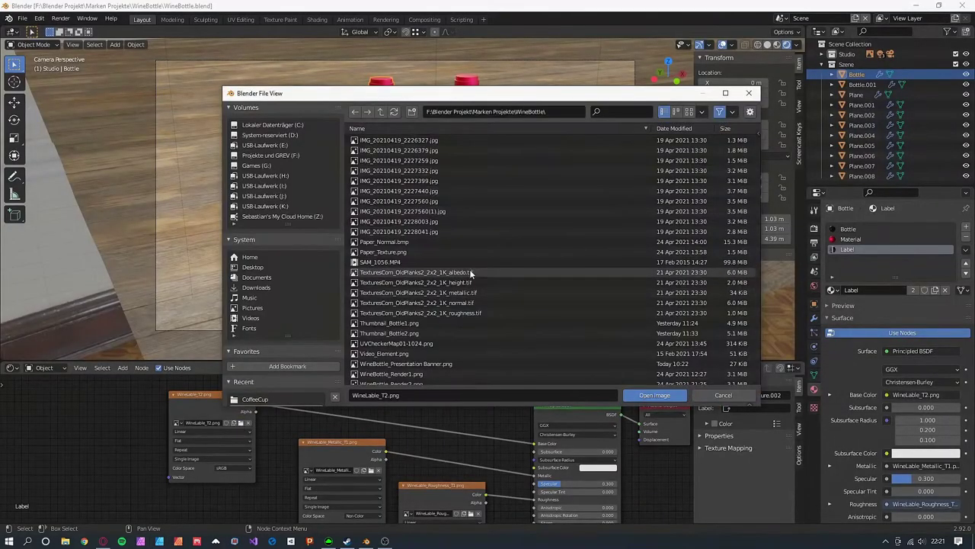
scroll(449, 325, down, 2)
double_click(449, 324)
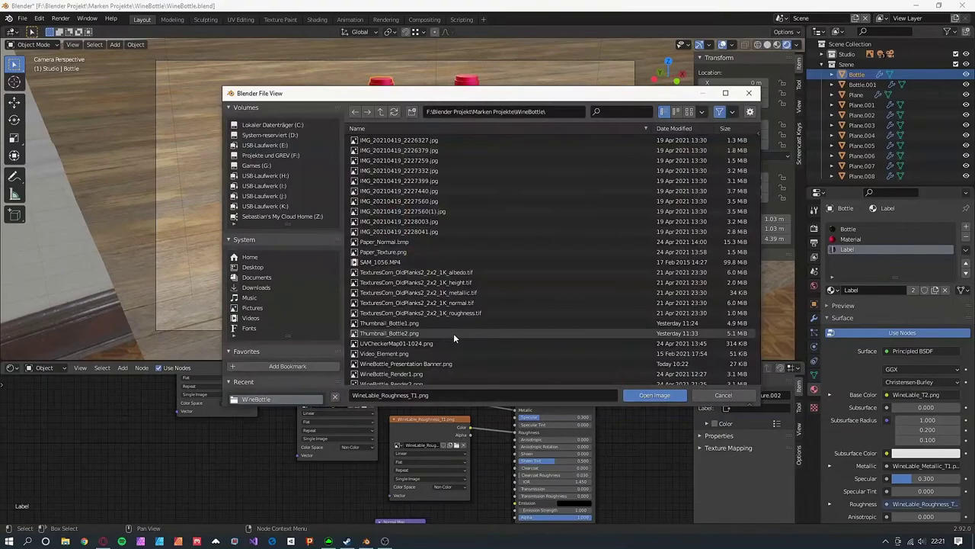
scroll(453, 333, down, 2)
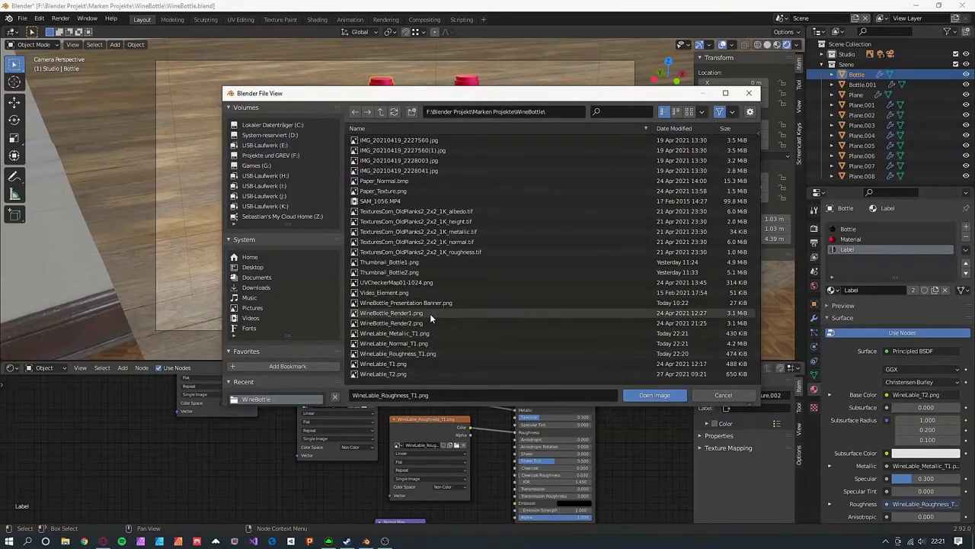
double_click(430, 313)
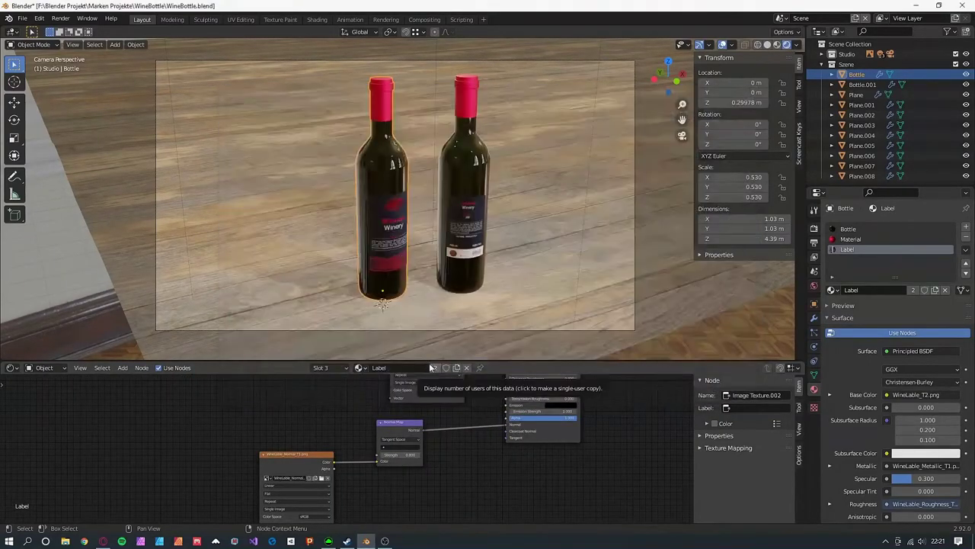
scroll(490, 267, up, 5)
scroll(473, 263, up, 4)
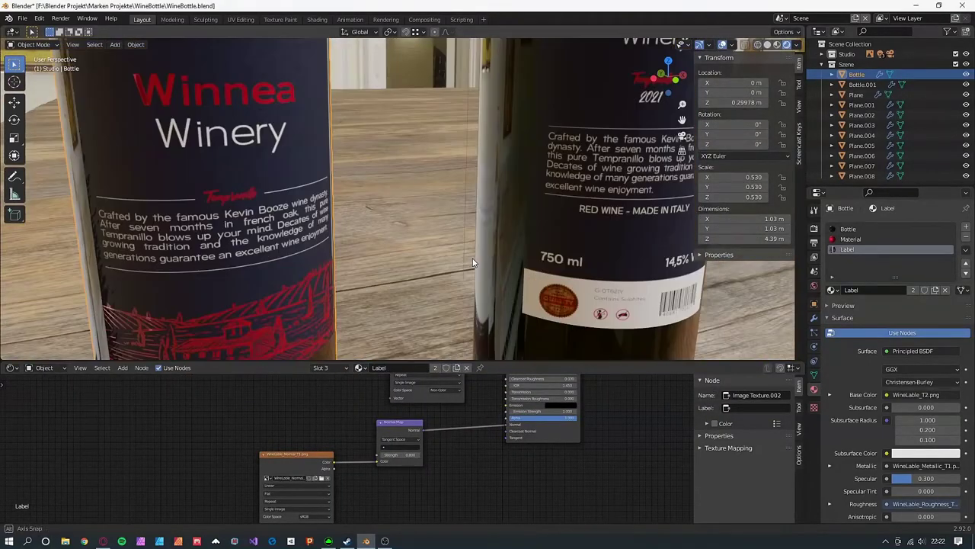
mouse_move(473, 263)
mouse_down()
mouse_move(468, 254)
mouse_move(472, 262)
mouse_up()
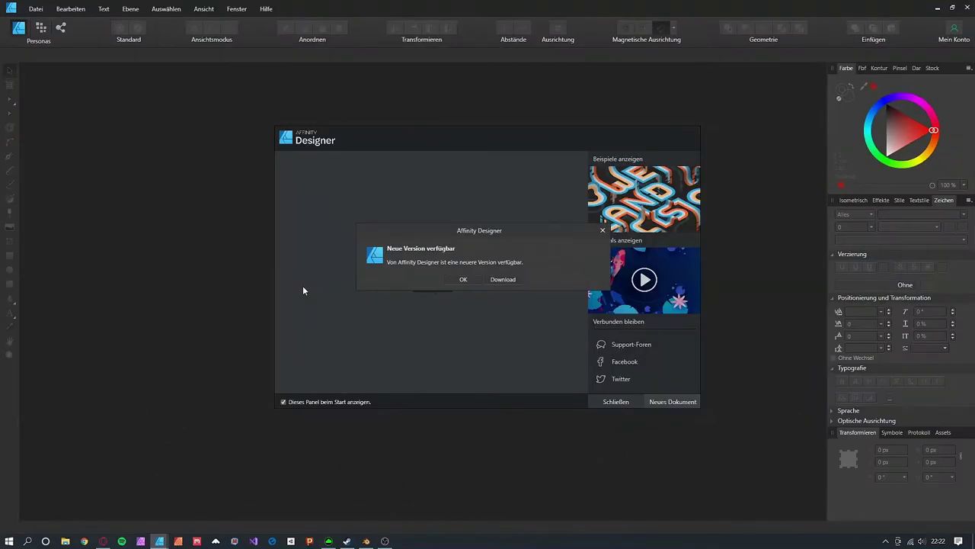
- Switch to Affinity Designer, dismiss the update notice and welcome window, and open the recent documents WineLable_Metallic and WineLable_Roughness
click(463, 279)
click(616, 401)
click(36, 10)
mouse_move(70, 67)
click(311, 76)
click(36, 8)
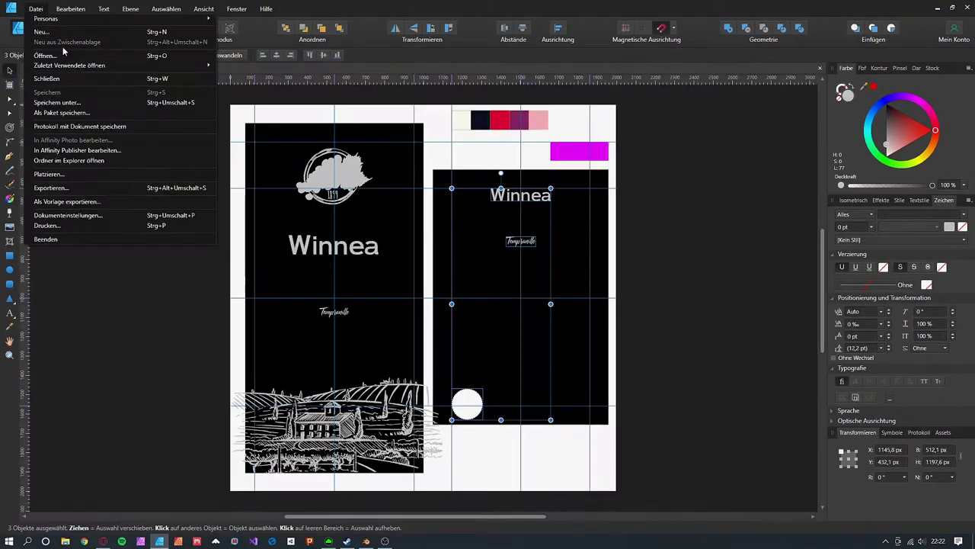
click(299, 86)
- Replace the solid logo silhouette on the front label of WineLable_Metallic with the copied detailed grape emblem
drag(146, 141, 350, 210)
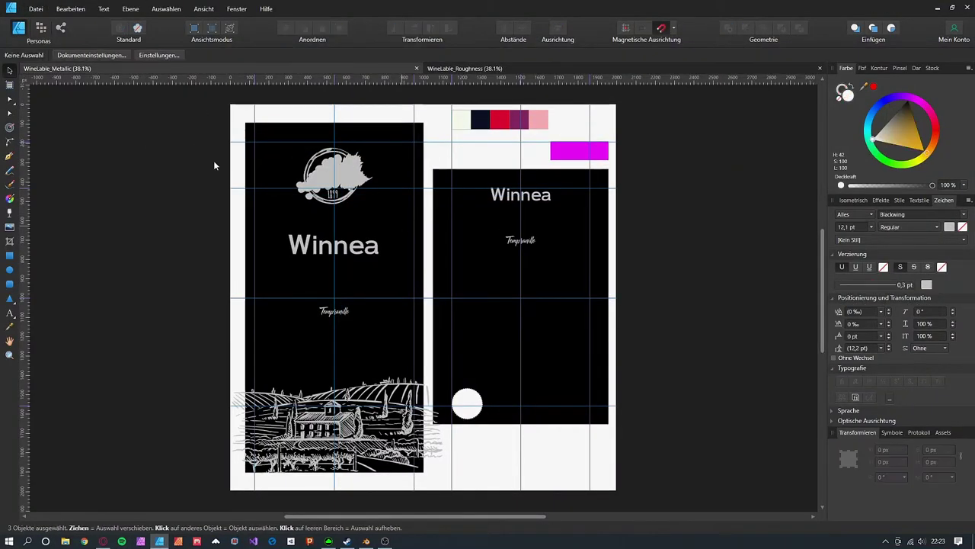
key(Delete)
key(ctrl+v)
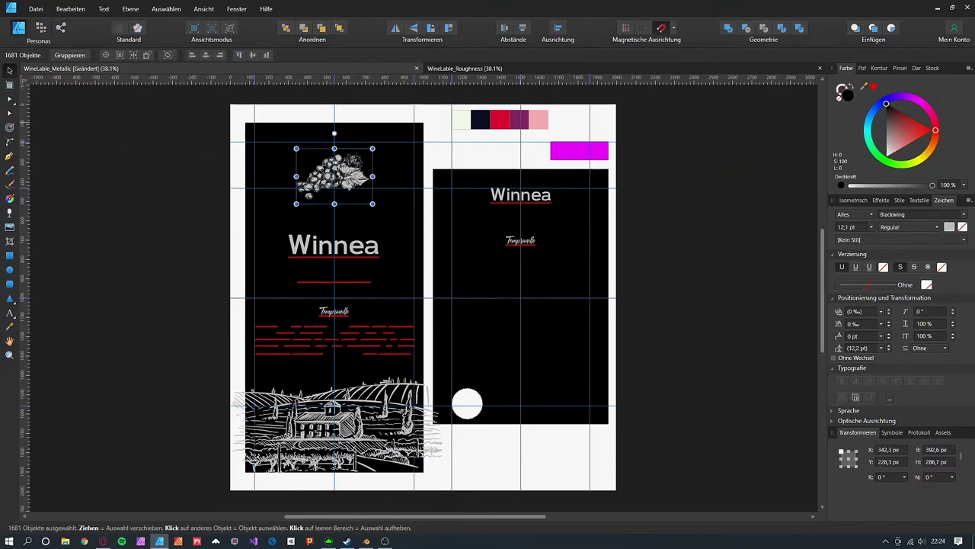
- Try to recolour the whole pasted grape drawing with the light grey sampled from the Winnea lettering
drag(864, 86, 490, 375)
drag(512, 195, 512, 196)
click(874, 86)
click(354, 168)
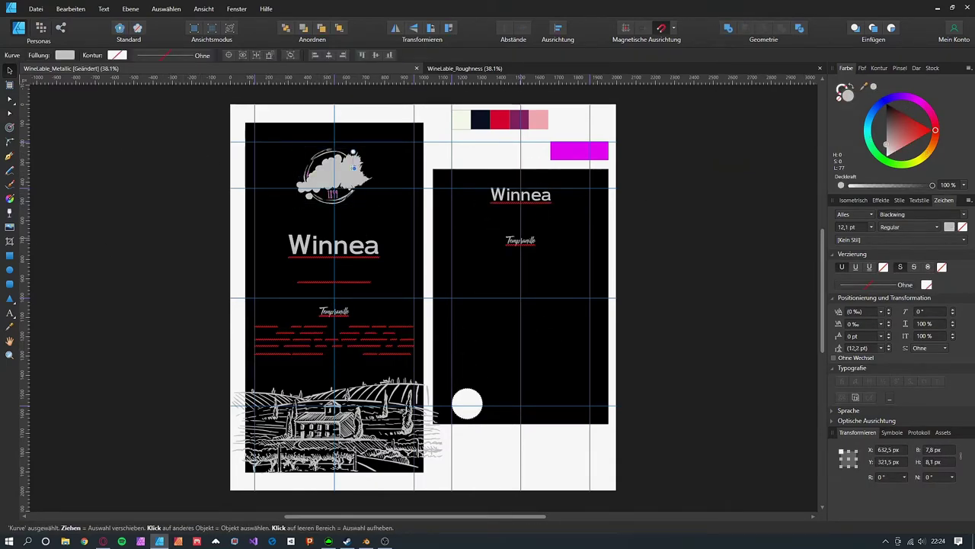
key(ctrl+z)
- Recolour the ring around the grape emblem with the light grey sampled from the front label's Winnea lettering
click(307, 166)
drag(864, 87, 317, 244)
click(873, 87)
- Export WineLable_Metallic as a PNG, overwriting WineLable_Metallic_T1.png in the WineBottle folder
click(43, 13)
click(65, 154)
click(568, 334)
click(296, 230)
click(520, 333)
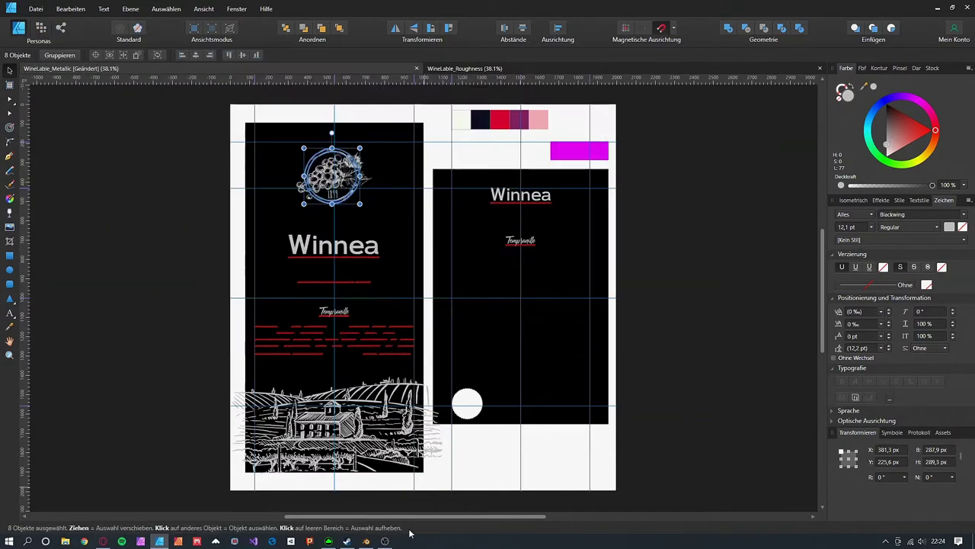
- Switch to Blender, reload WineLable_Metallic_T1.png in the Label material's metallic image node and return to the camera view
click(367, 541)
scroll(367, 453, up, 2)
drag(487, 419, 490, 518)
click(365, 434)
scroll(447, 317, down, 5)
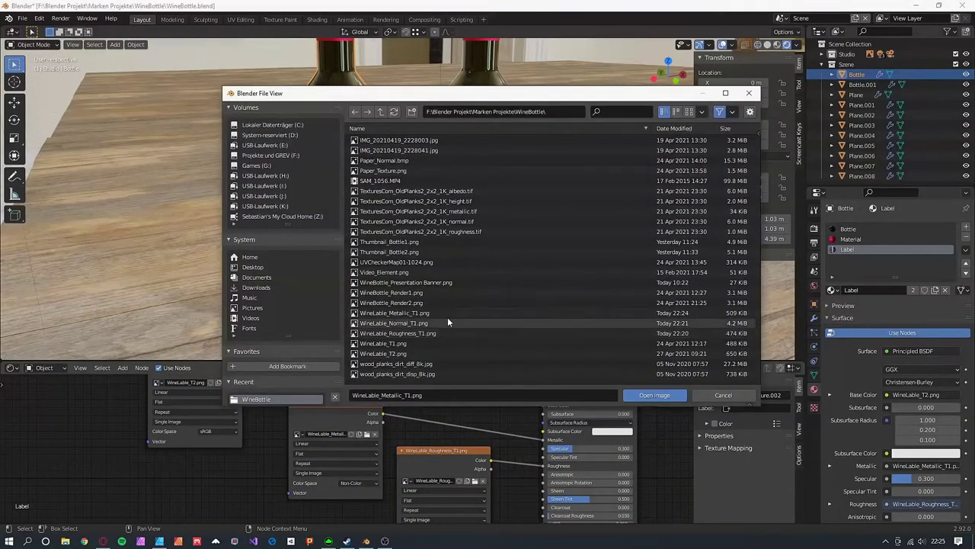
double_click(448, 315)
scroll(344, 209, up, 5)
key(KP_0)
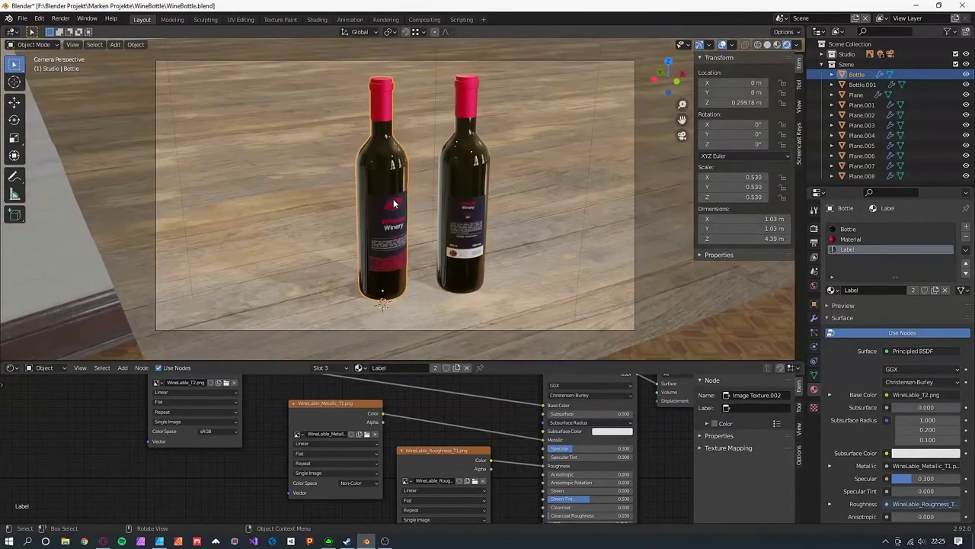